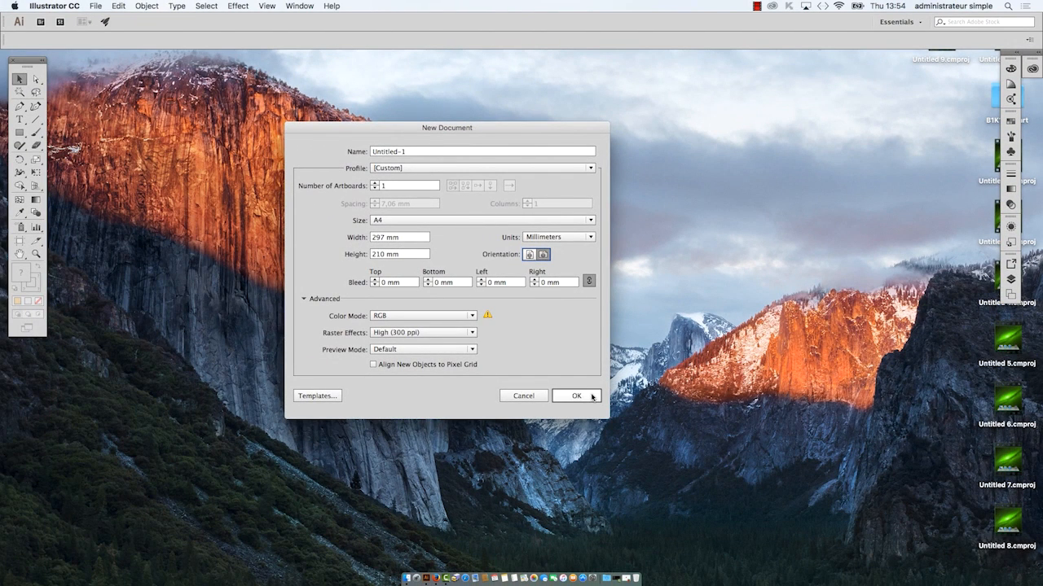
# Step: Create a landscape A4 document, 297 × 210 mm, in RGB with 300 ppi raster effects
pyautogui.press('Return')
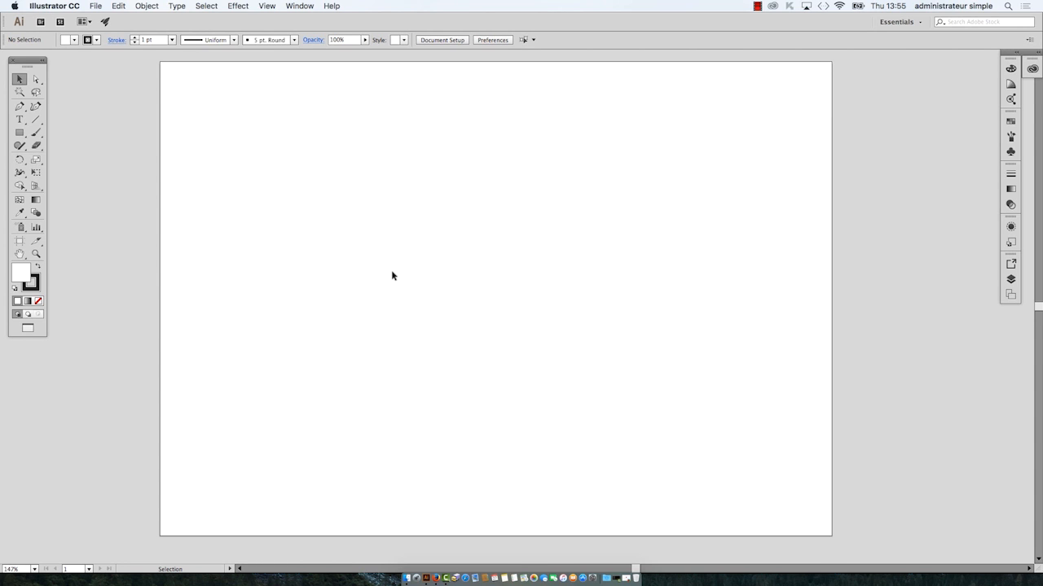
pyautogui.press('space')
pyautogui.moveTo(392, 271); pyautogui.dragTo(429, 258)
pyautogui.press('f')
pyautogui.press('f')
pyautogui.press('f')
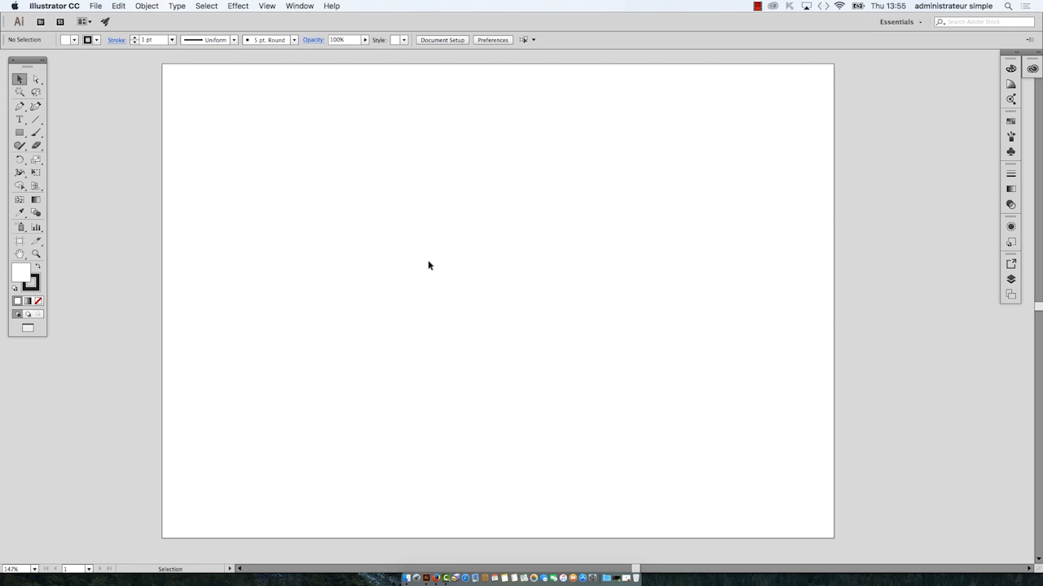
pyautogui.click(300, 6)
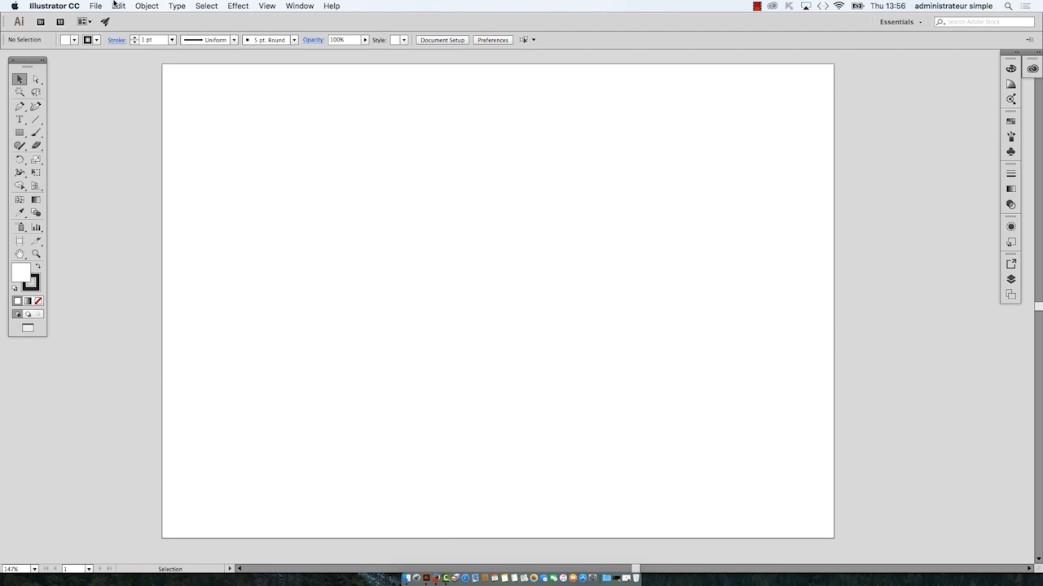
pyautogui.click(115, 5)
pyautogui.moveTo(103, 6)
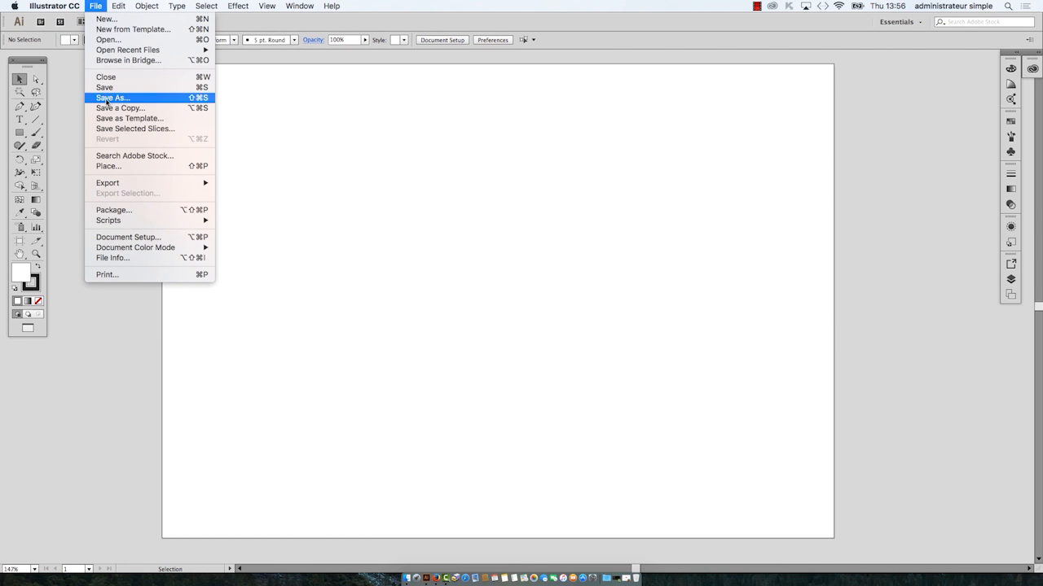
pyautogui.moveTo(149, 253)
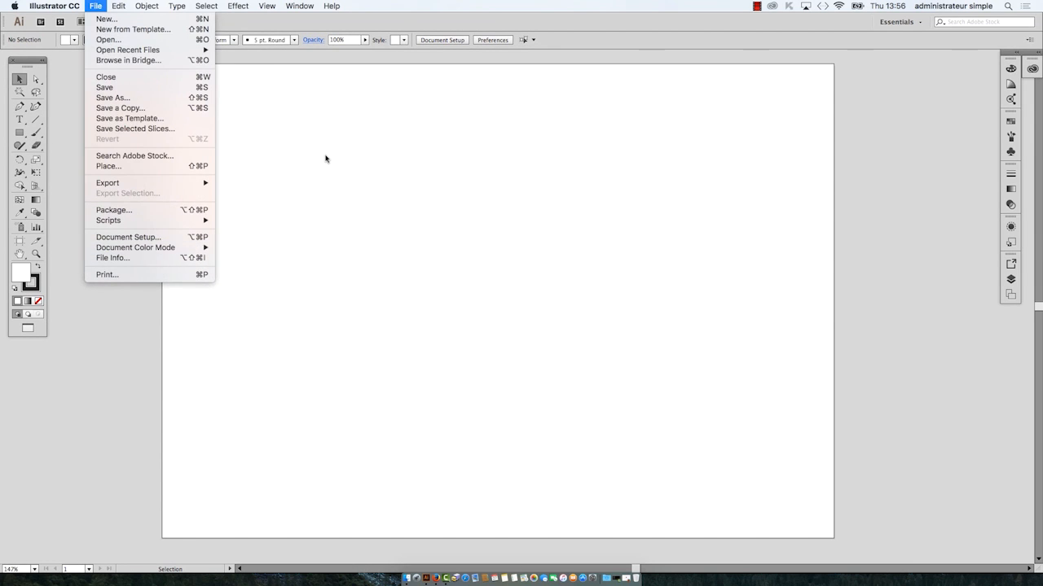
pyautogui.click(432, 26)
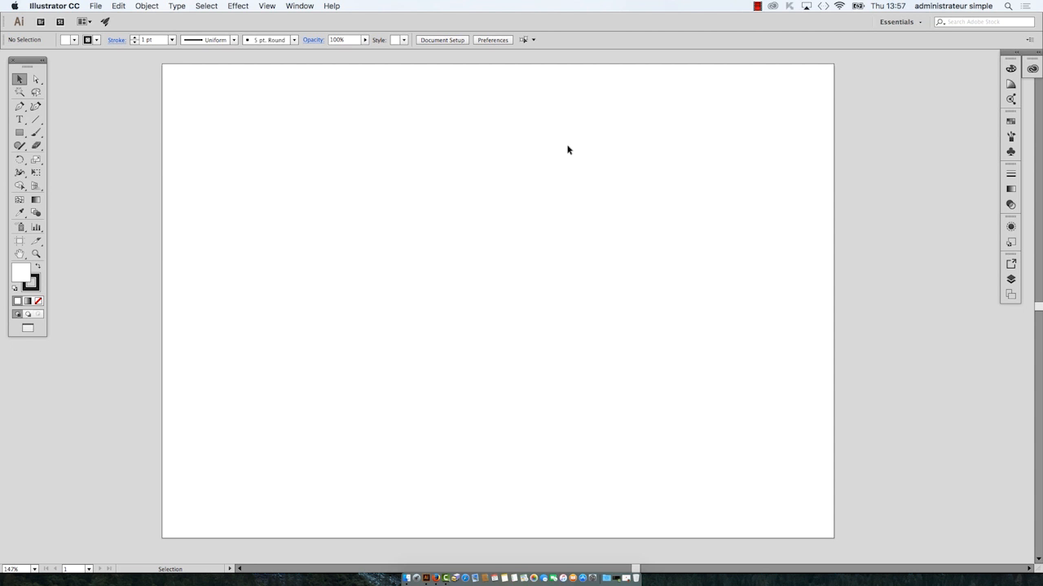
# Step: Draw a circle about 106 mm in diameter on the artboard with the Ellipse tool
pyautogui.moveTo(32, 60); pyautogui.dragTo(109, 83)
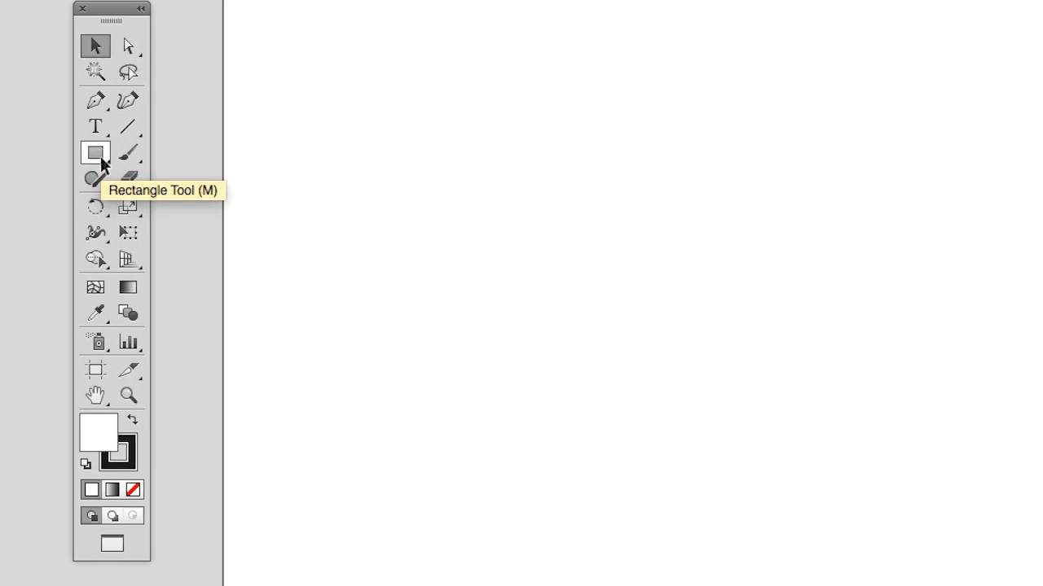
pyautogui.click(102, 163)
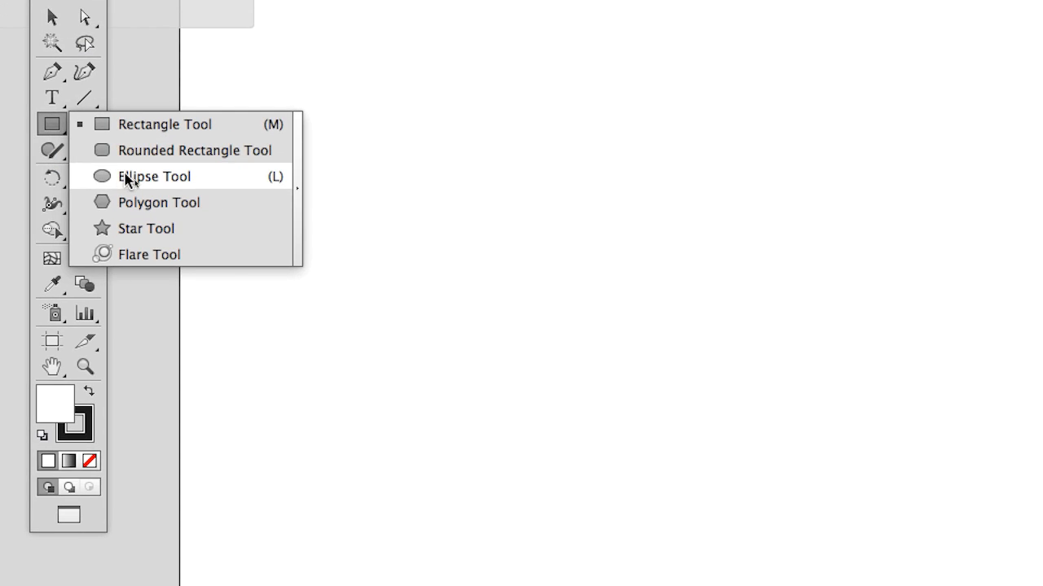
pyautogui.click(126, 175)
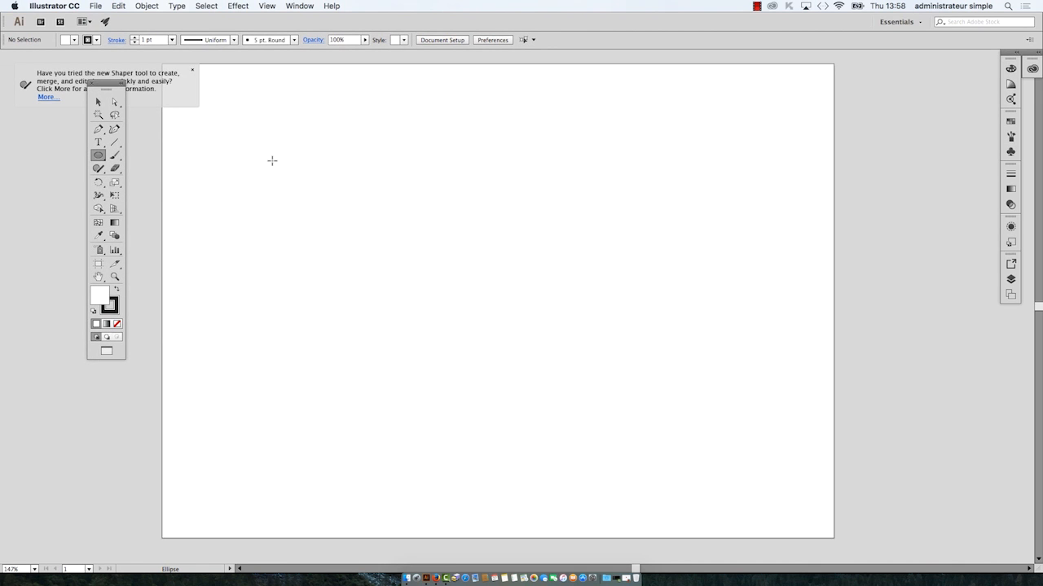
pyautogui.press('super+1')
pyautogui.moveTo(264, 125); pyautogui.dragTo(427, 269)
pyautogui.press('v')
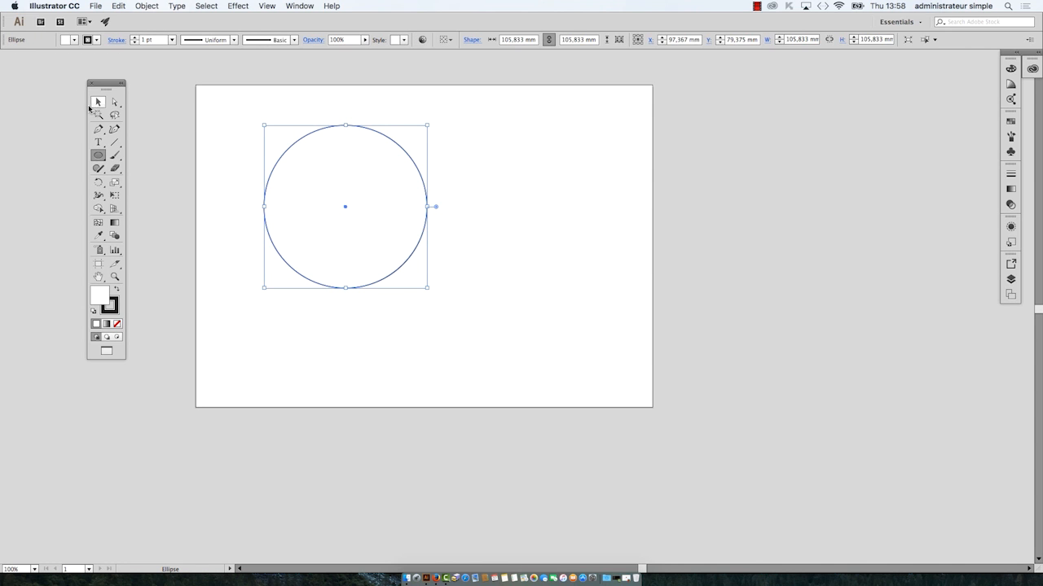
# Step: Move the circle down and right so its centre sits at about X 124 mm, Y 105 mm, and deselect it
pyautogui.press('super+shift+a')
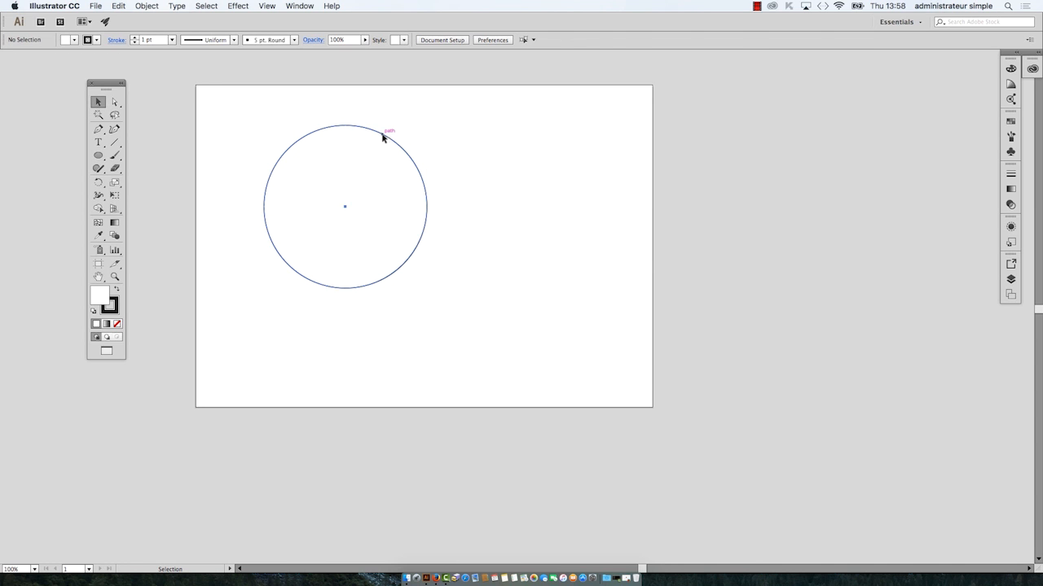
pyautogui.moveTo(382, 137); pyautogui.dragTo(423, 177)
pyautogui.click(528, 248)
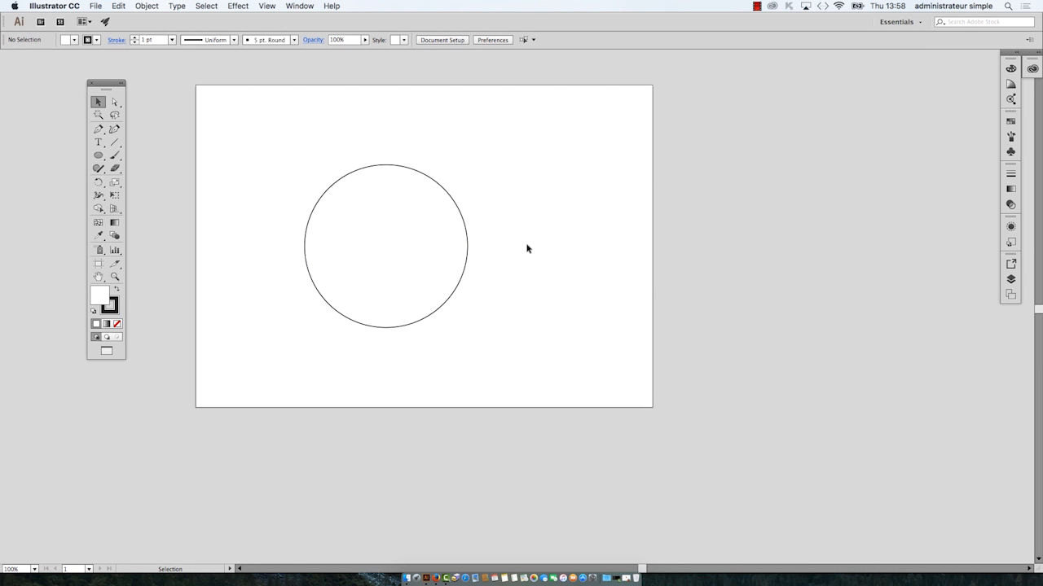
# Step: Select the circle and hide its bounding box so only the path and anchor points are displayed
pyautogui.click(456, 206)
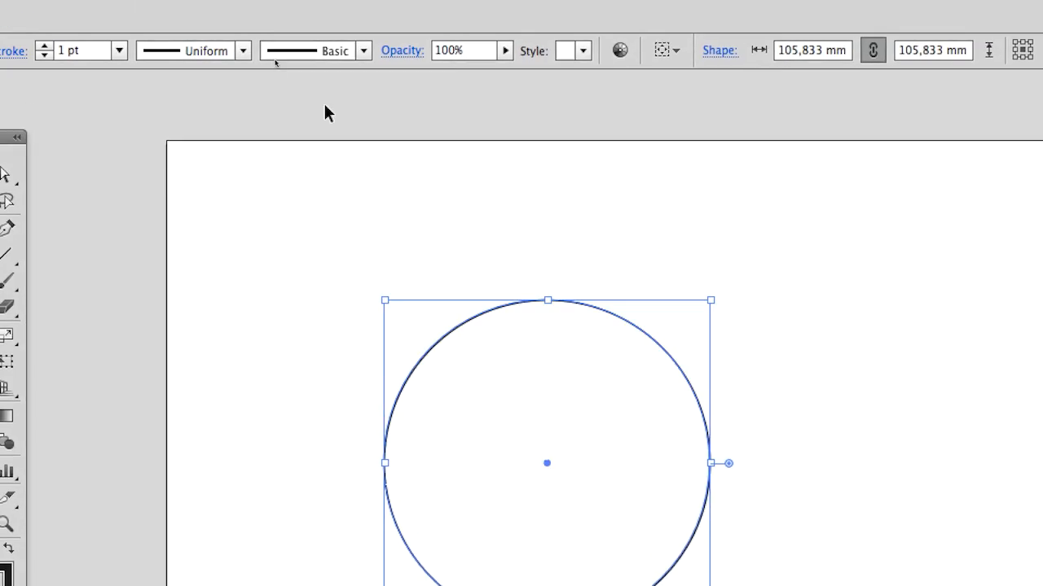
pyautogui.click(319, 14)
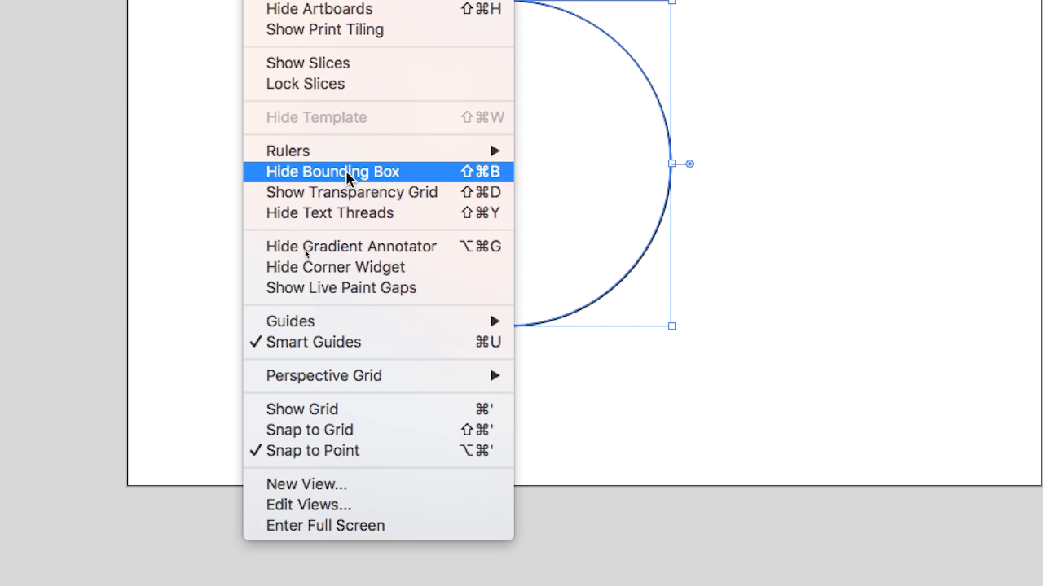
pyautogui.click(347, 178)
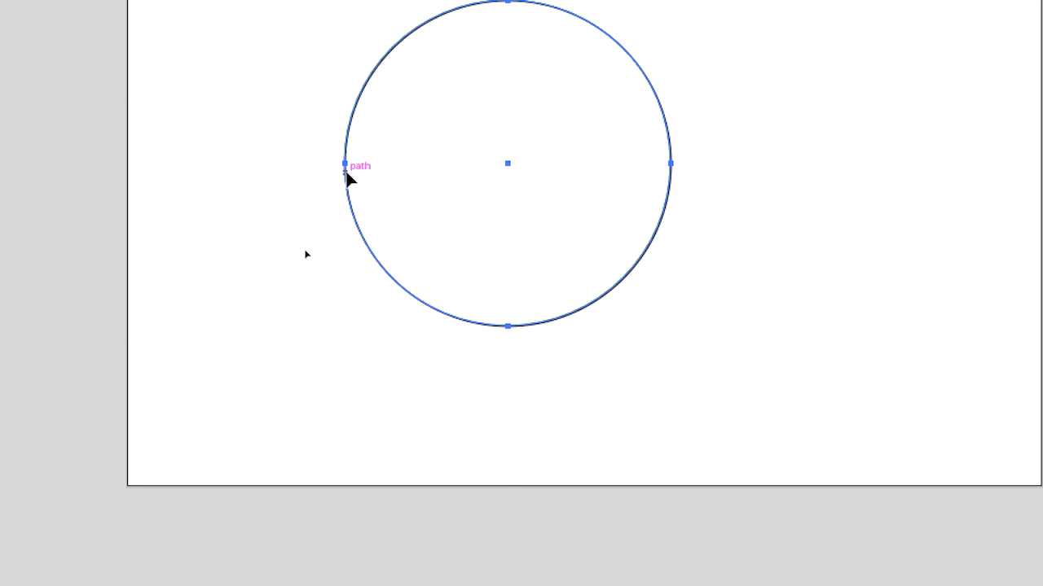
# Step: Bring up transform handles on the circle with the Free Transform tool and return to the Selection tool
pyautogui.moveTo(207, 56); pyautogui.dragTo(296, 78)
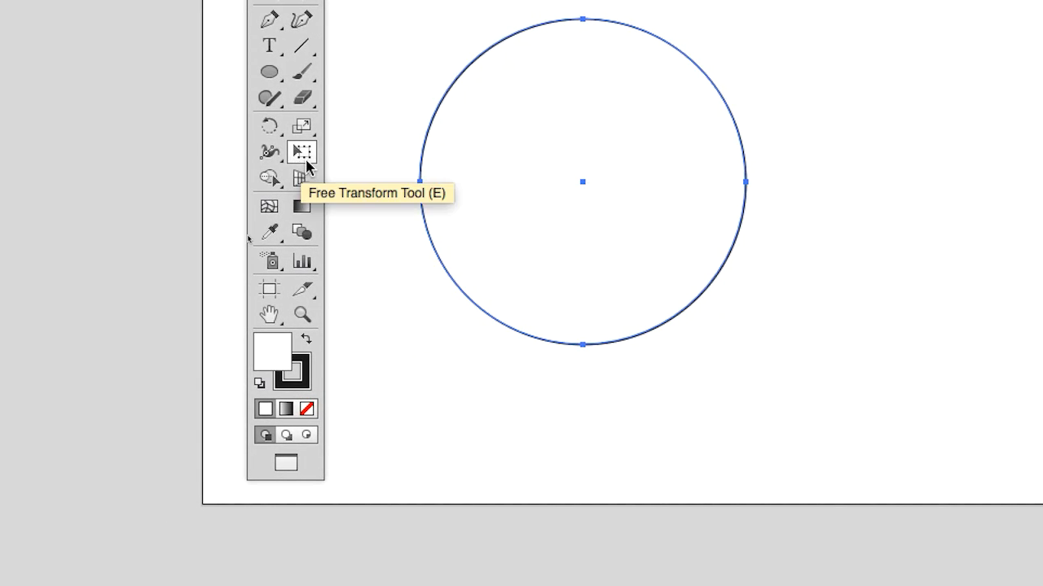
pyautogui.click(306, 161)
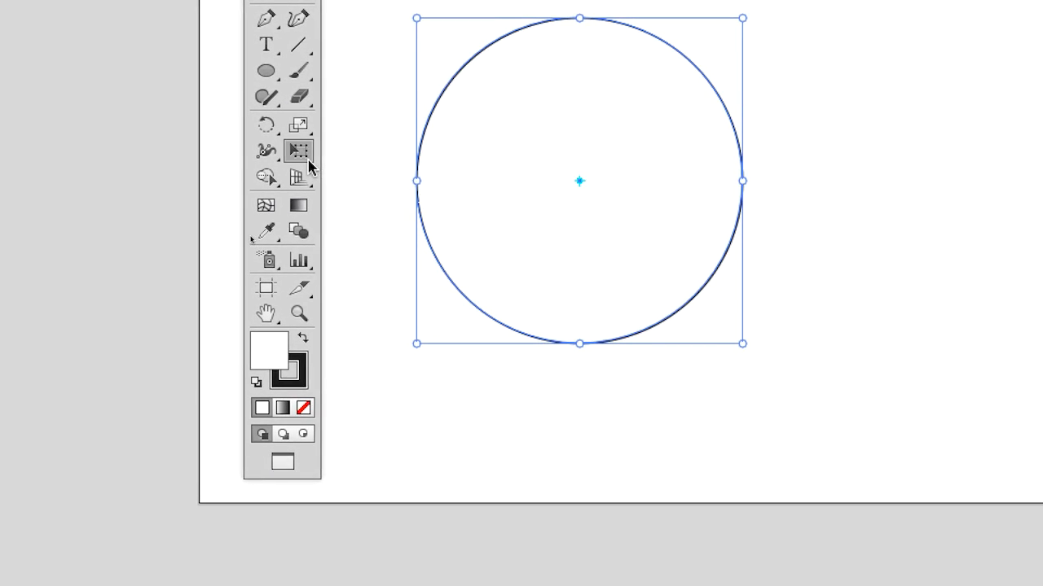
pyautogui.click(292, 90)
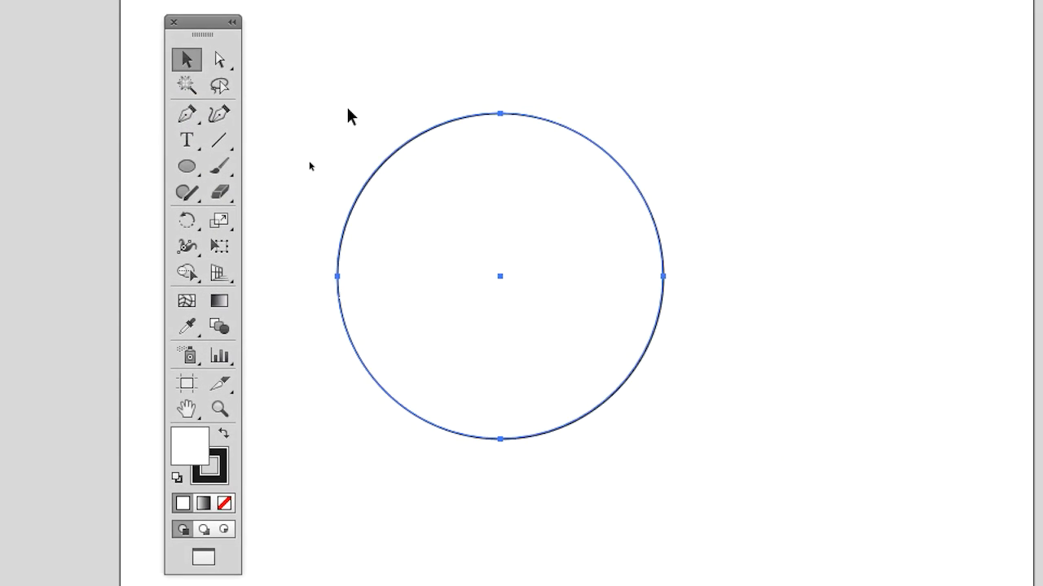
# Step: Deselect and reselect the circle to examine how its selection looks without the bounding box
pyautogui.click(347, 110)
pyautogui.click(383, 159)
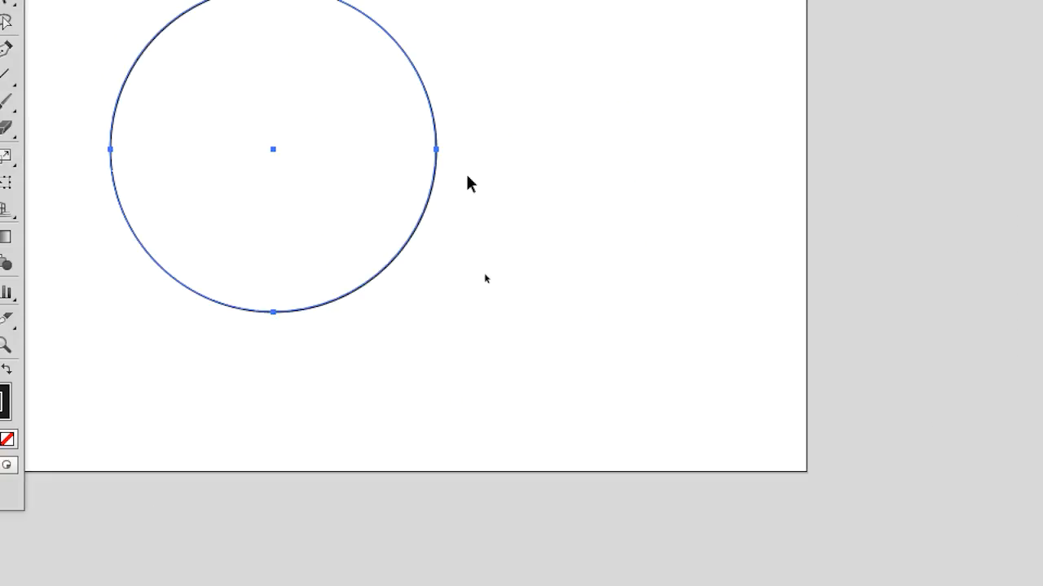
pyautogui.click(439, 113)
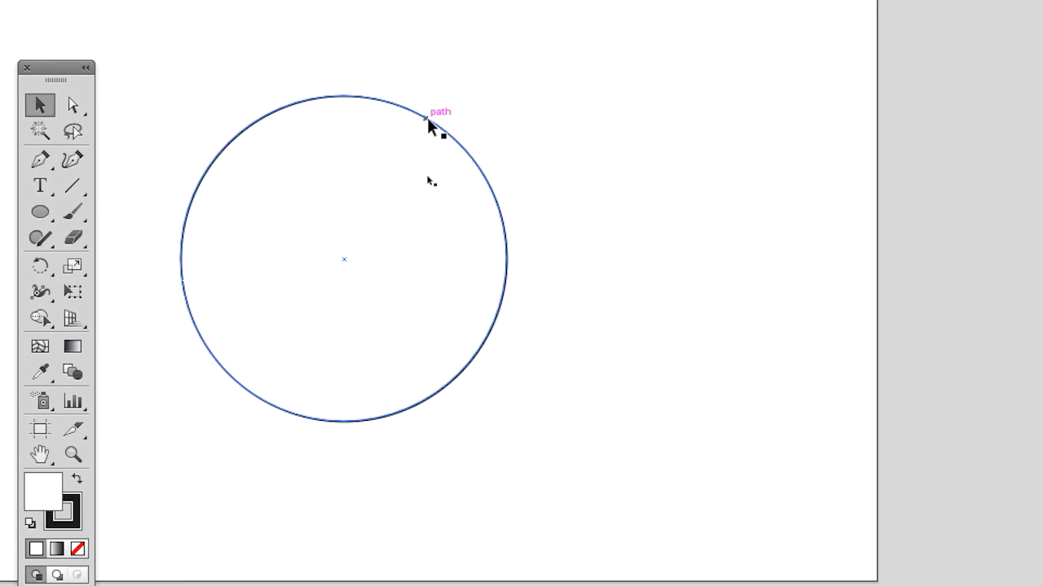
pyautogui.click(427, 118)
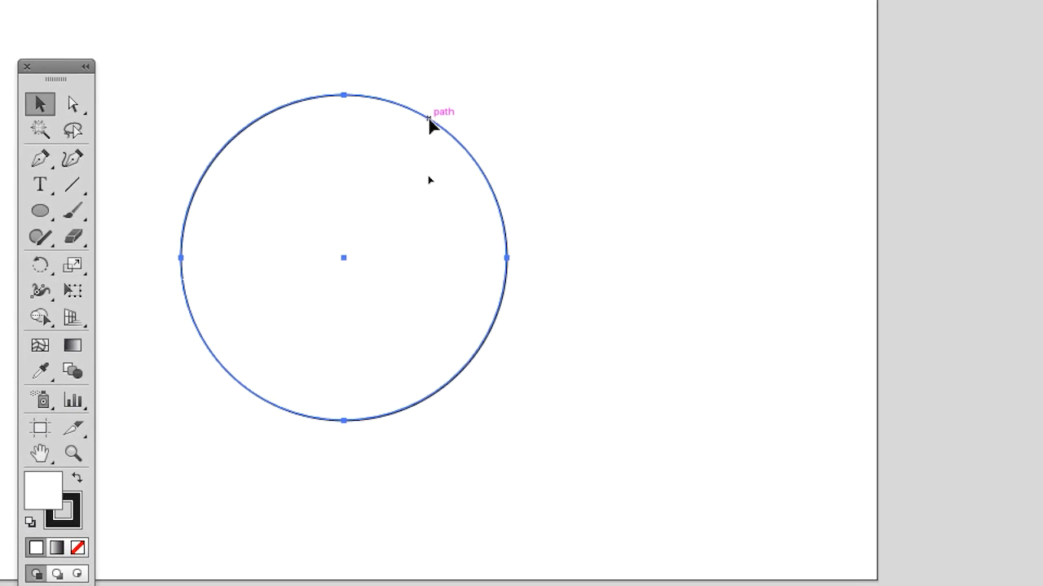
pyautogui.moveTo(62, 68); pyautogui.dragTo(207, 83)
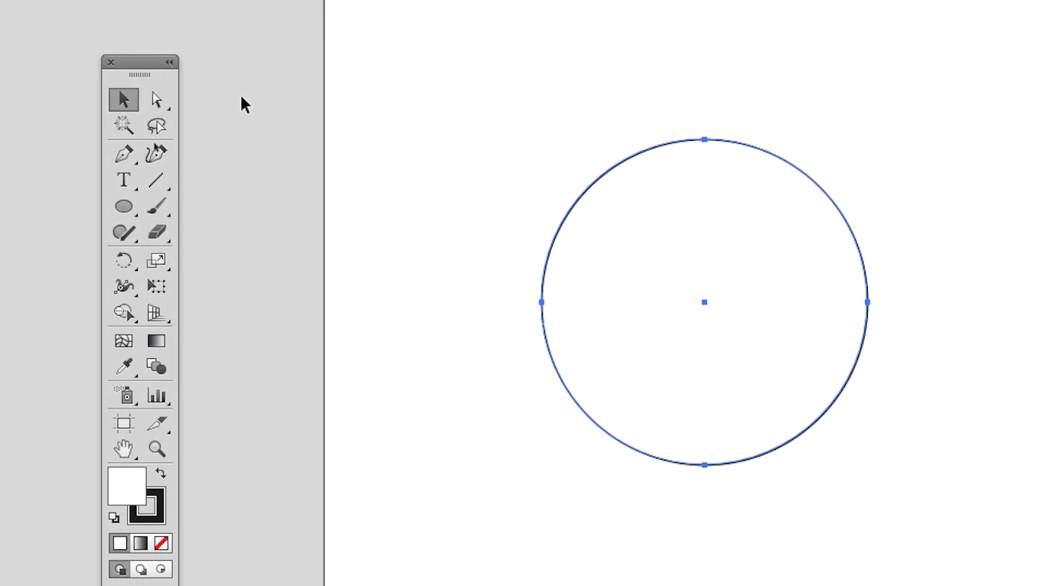
pyautogui.click(302, 114)
pyautogui.click(353, 11)
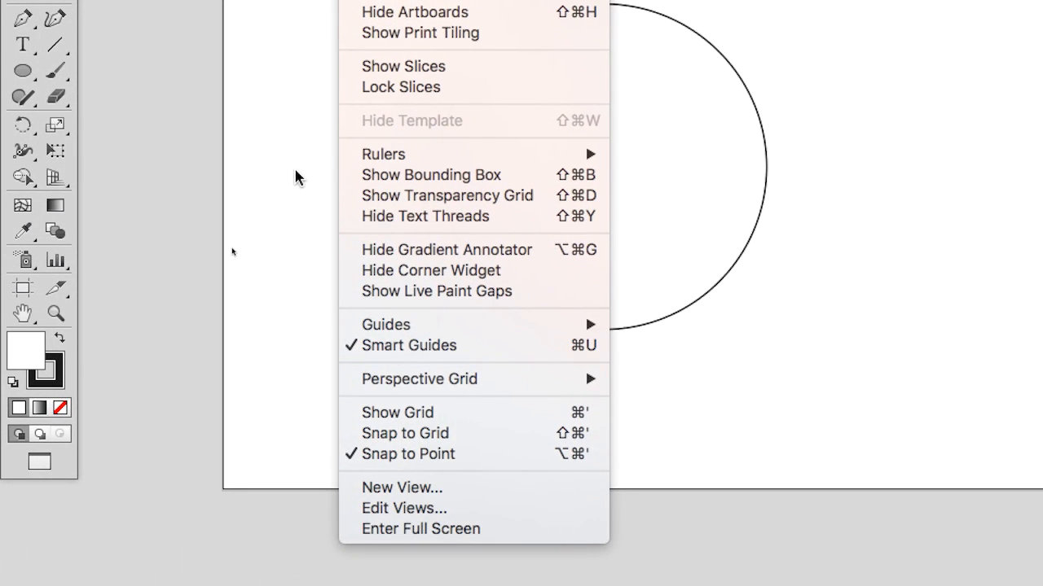
pyautogui.click(294, 177)
pyautogui.click(356, 135)
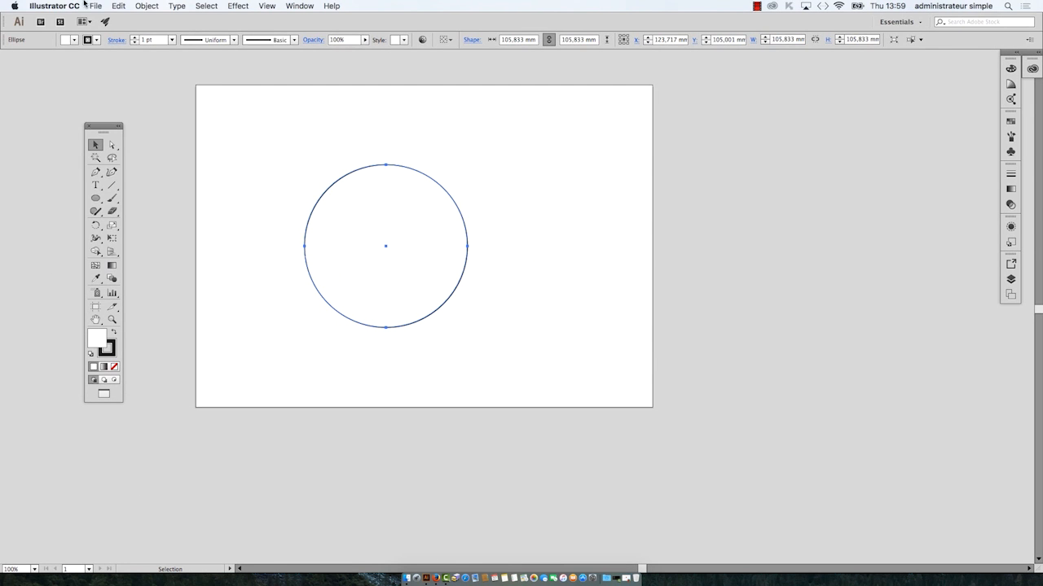
pyautogui.click(94, 5)
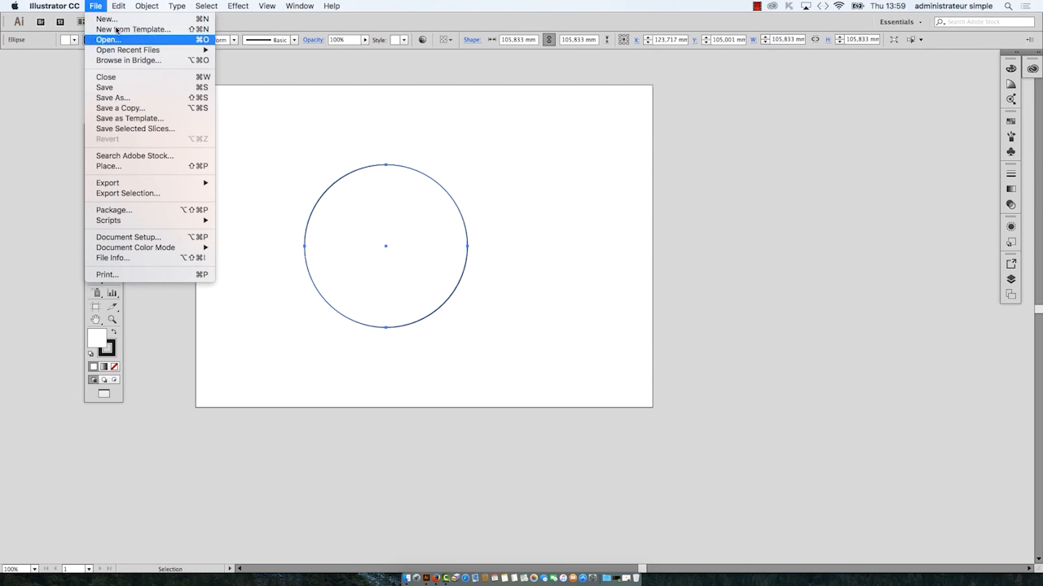
pyautogui.click(138, 101)
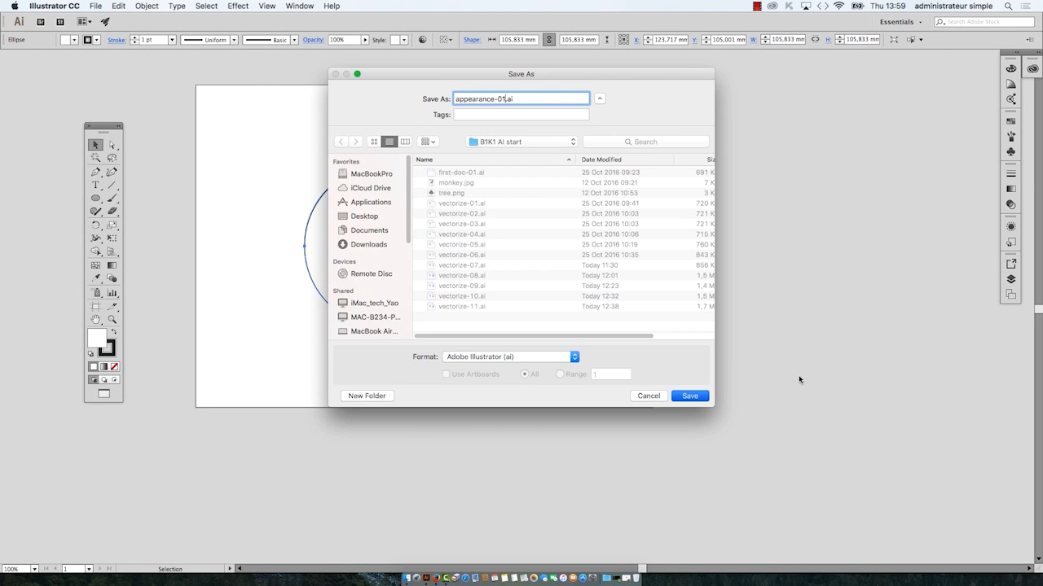
pyautogui.press('Return')
pyautogui.click(570, 449)
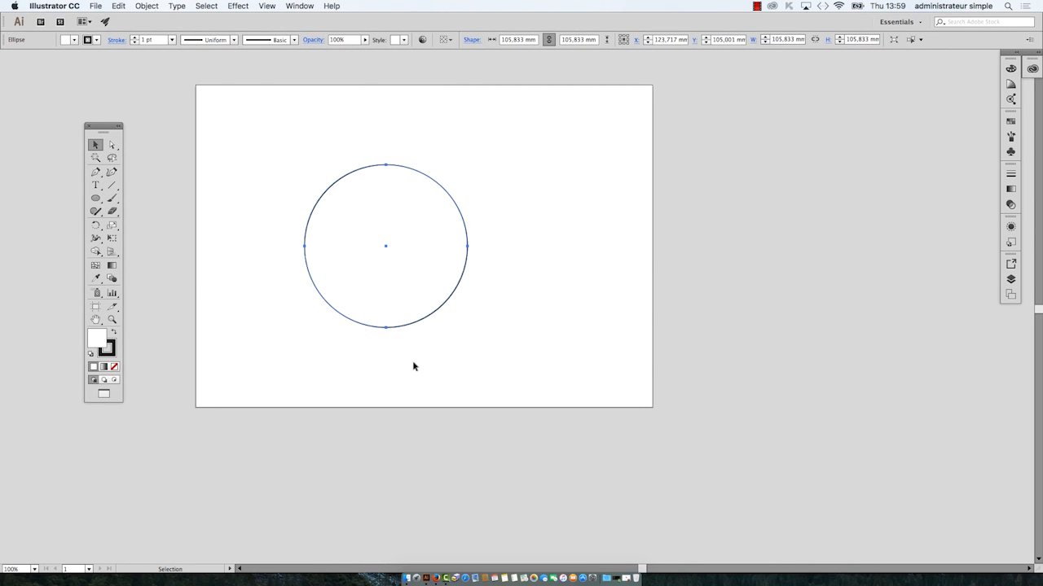
# Step: Save the document as appearance-01.ai in the B1K1 AI start folder with Illustrator CC compatibility
pyautogui.click(94, 6)
pyautogui.click(130, 97)
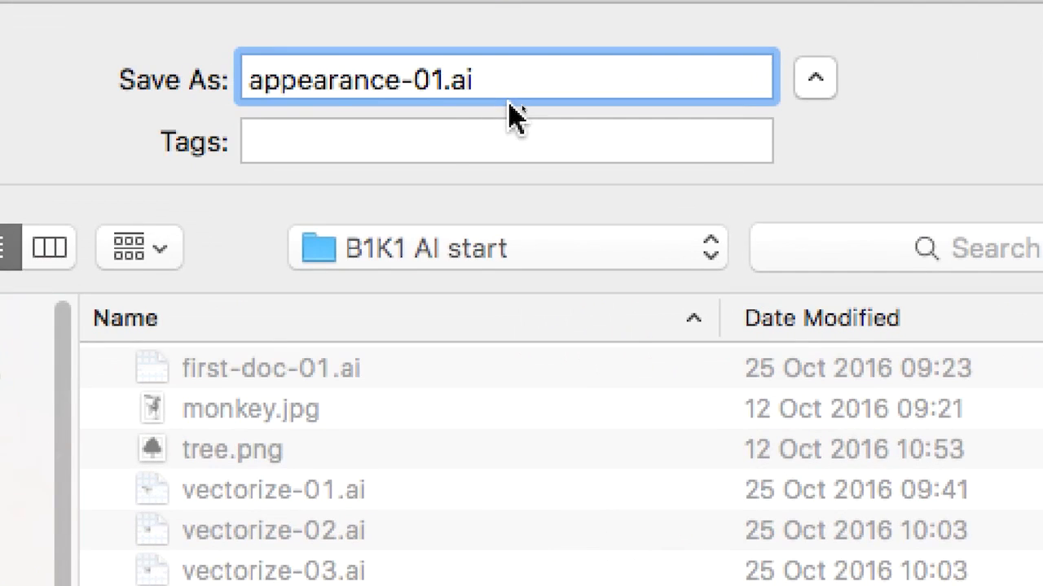
pyautogui.moveTo(480, 80); pyautogui.dragTo(445, 79)
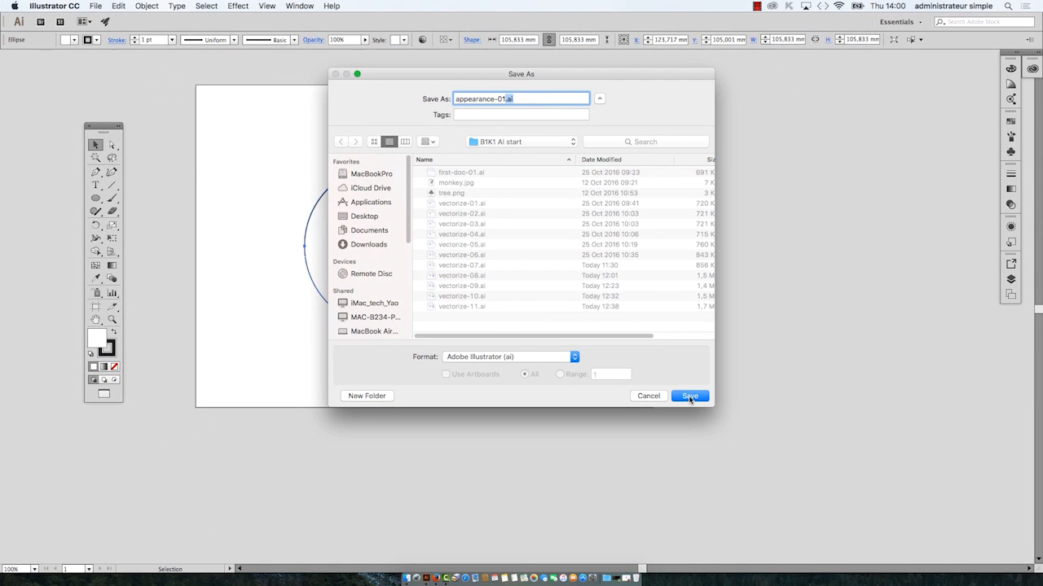
pyautogui.click(690, 397)
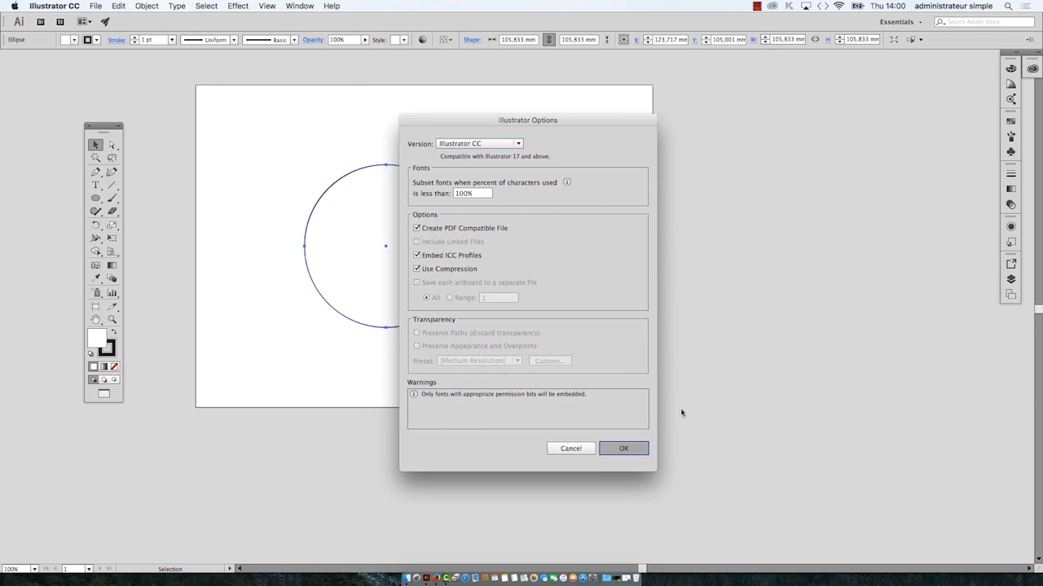
pyautogui.press('Return')
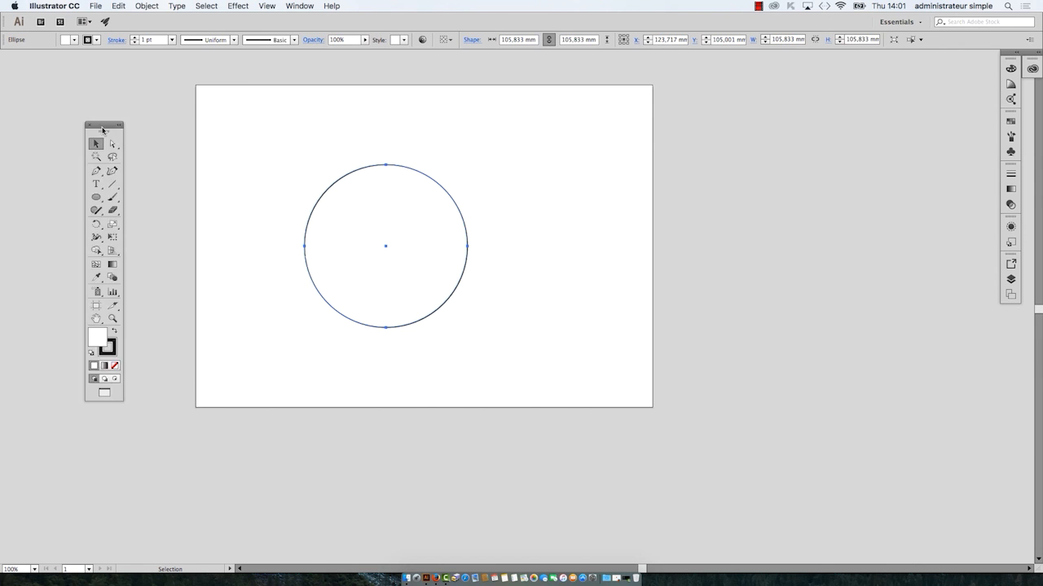
# Step: Open the Swatches panel, detach it from its group and float it beside the circle on the artboard
pyautogui.moveTo(103, 130); pyautogui.dragTo(241, 112)
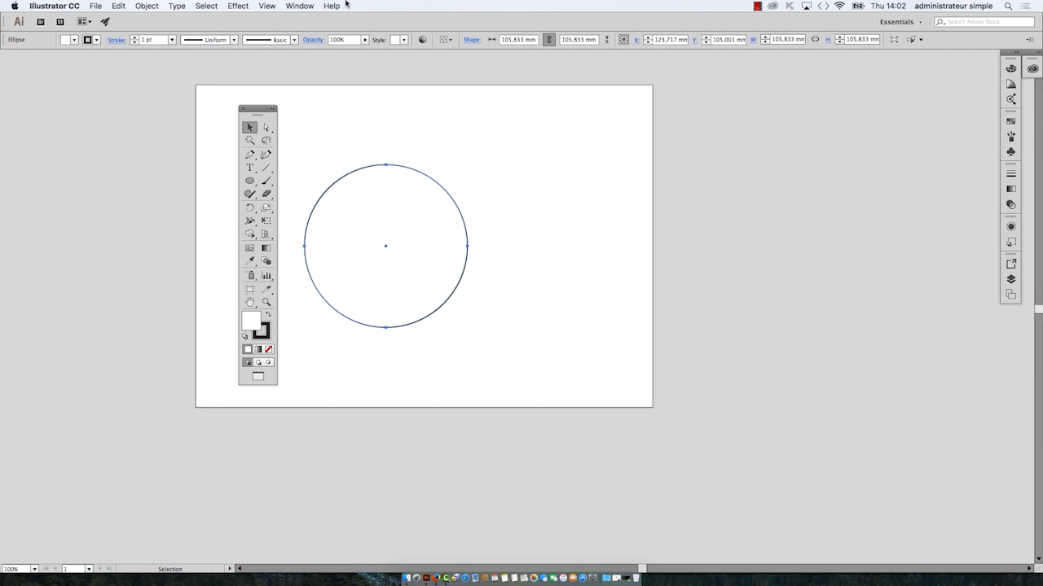
pyautogui.moveTo(248, 110); pyautogui.dragTo(114, 89)
pyautogui.click(299, 7)
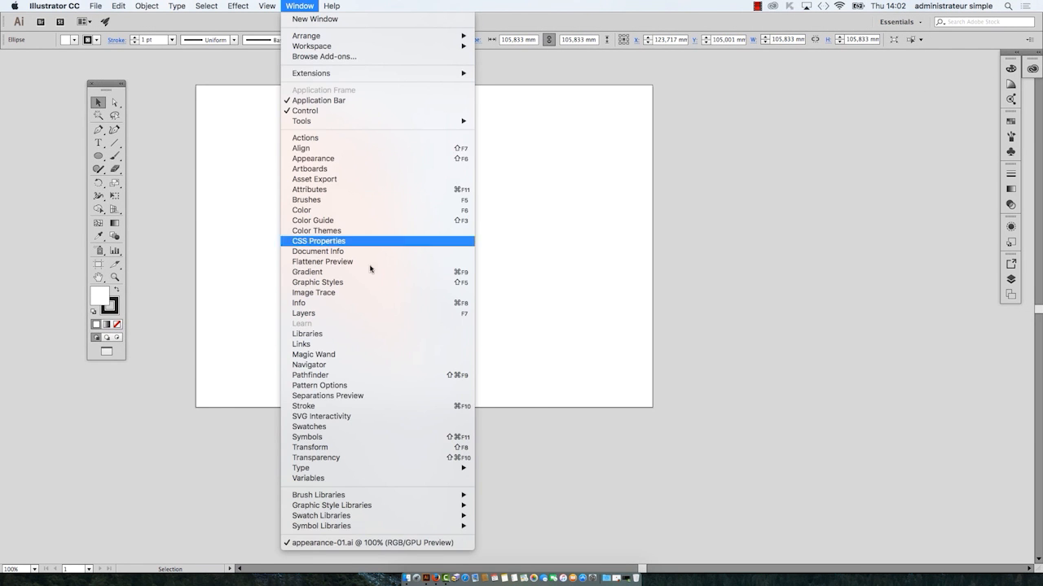
pyautogui.press('Return')
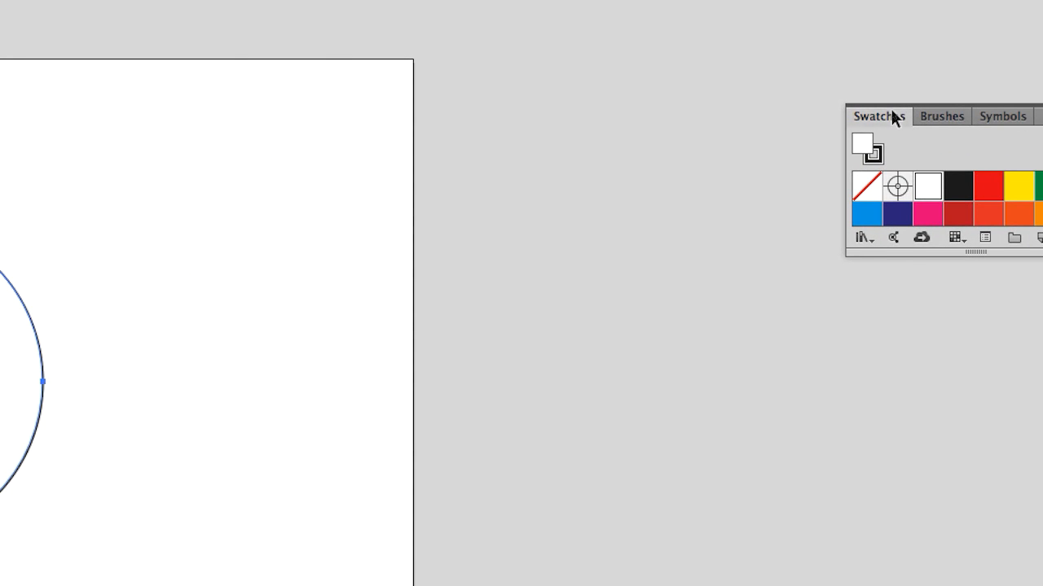
pyautogui.moveTo(892, 113); pyautogui.dragTo(576, 179)
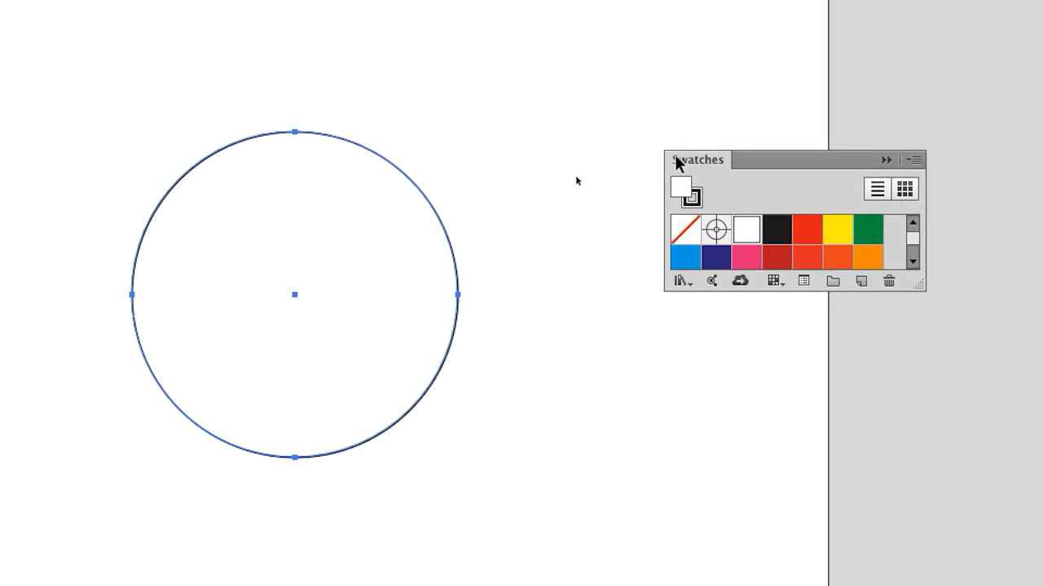
pyautogui.moveTo(675, 156); pyautogui.dragTo(637, 164)
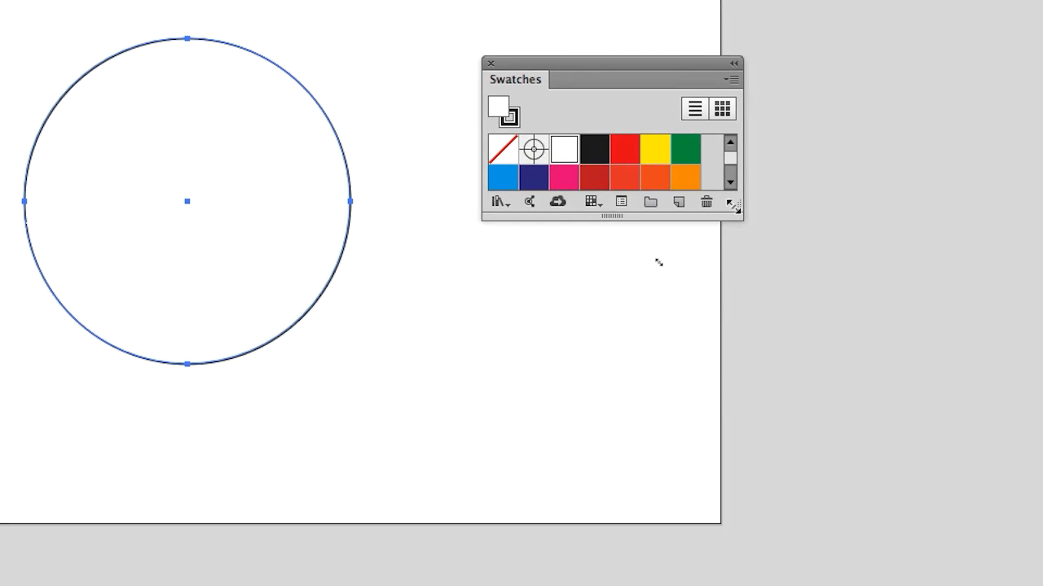
# Step: Enlarge the Swatches panel until all swatches show, and open the Nature_Foliage pattern library
pyautogui.moveTo(735, 210); pyautogui.dragTo(799, 560)
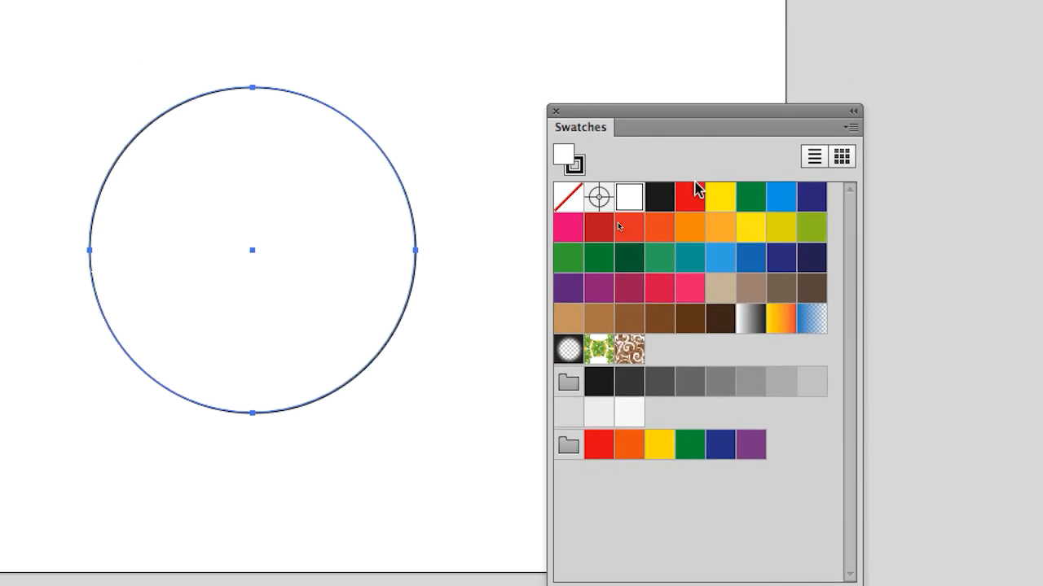
pyautogui.moveTo(640, 115); pyautogui.dragTo(730, 0)
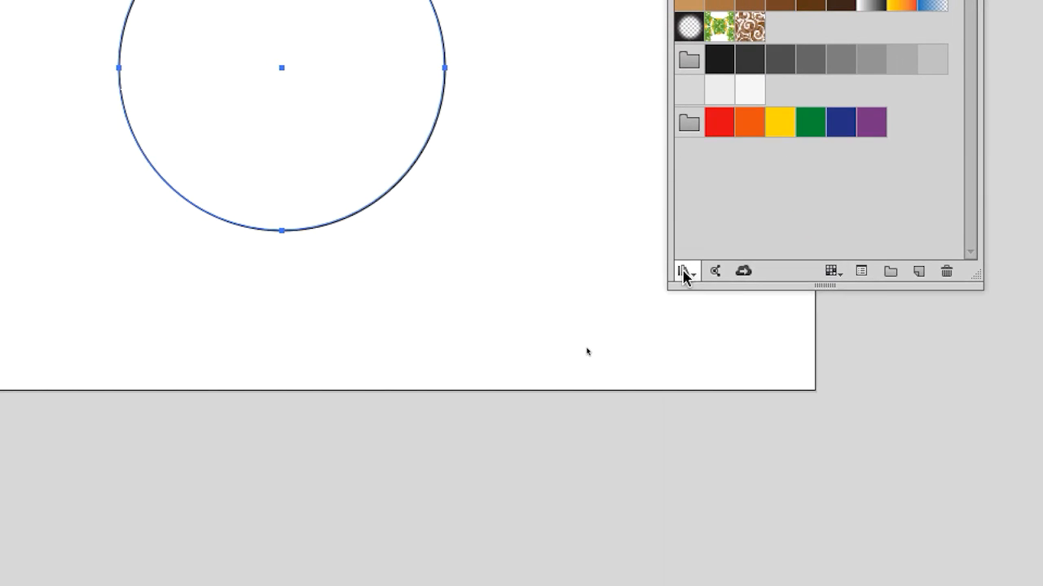
pyautogui.click(683, 274)
pyautogui.moveTo(741, 501)
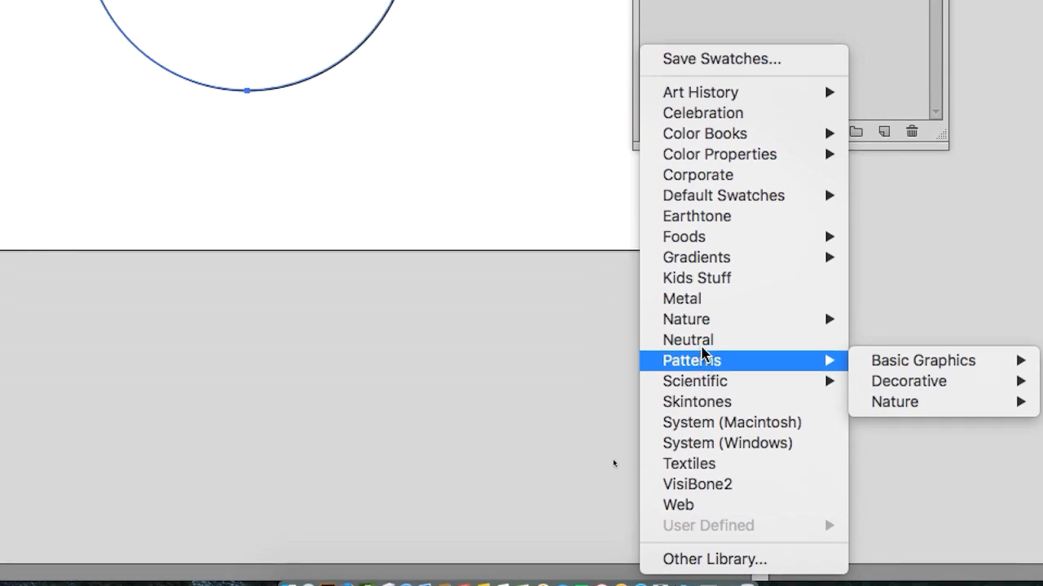
pyautogui.moveTo(911, 364)
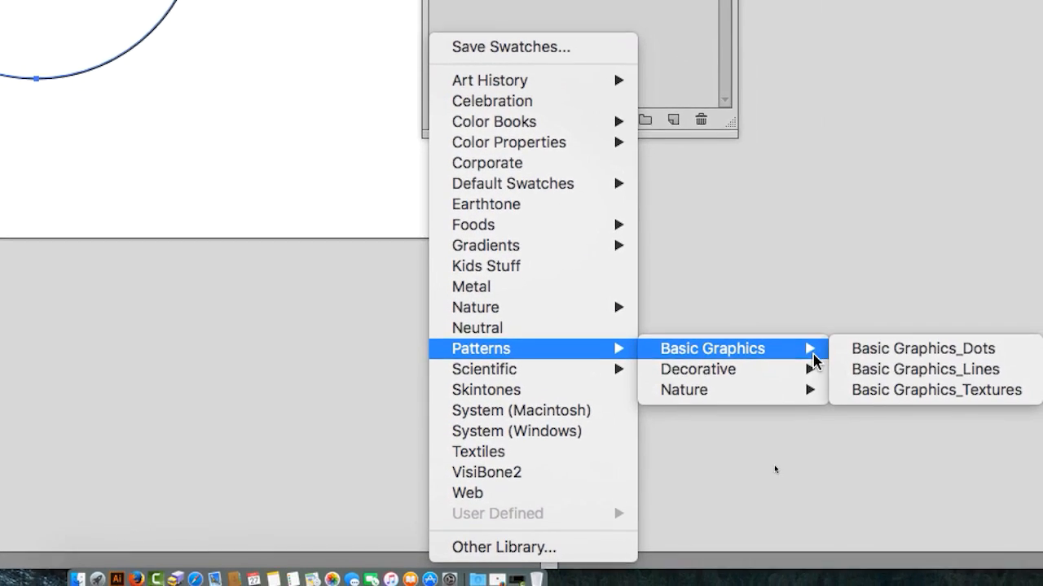
pyautogui.moveTo(806, 389)
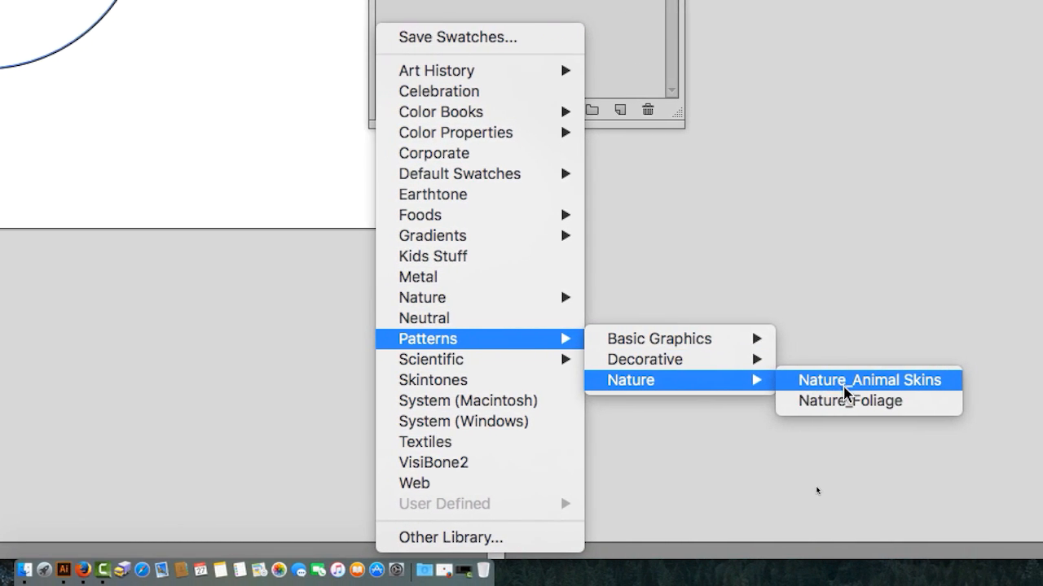
pyautogui.click(850, 399)
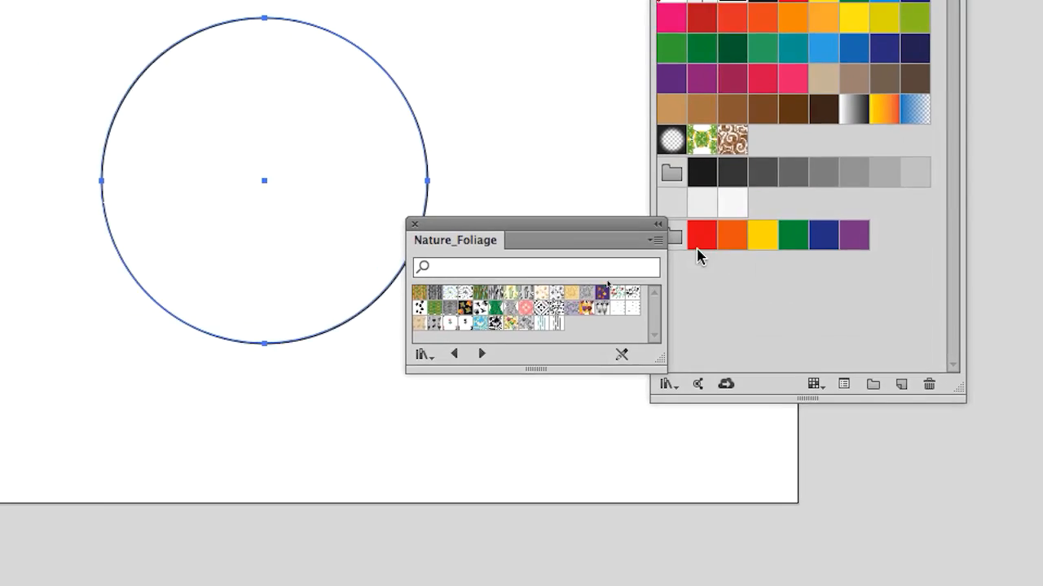
# Step: Place the Nature_Foliage library beside the toolbox, enlarge it and display its patterns in Large Thumbnail View
pyautogui.moveTo(558, 223); pyautogui.dragTo(0, 0)
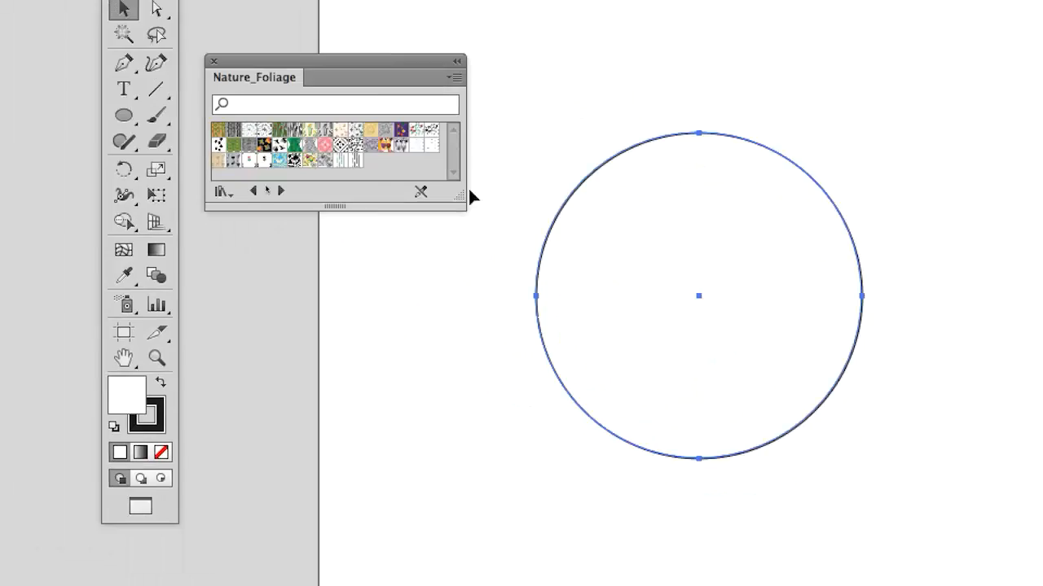
pyautogui.moveTo(465, 207); pyautogui.dragTo(523, 453)
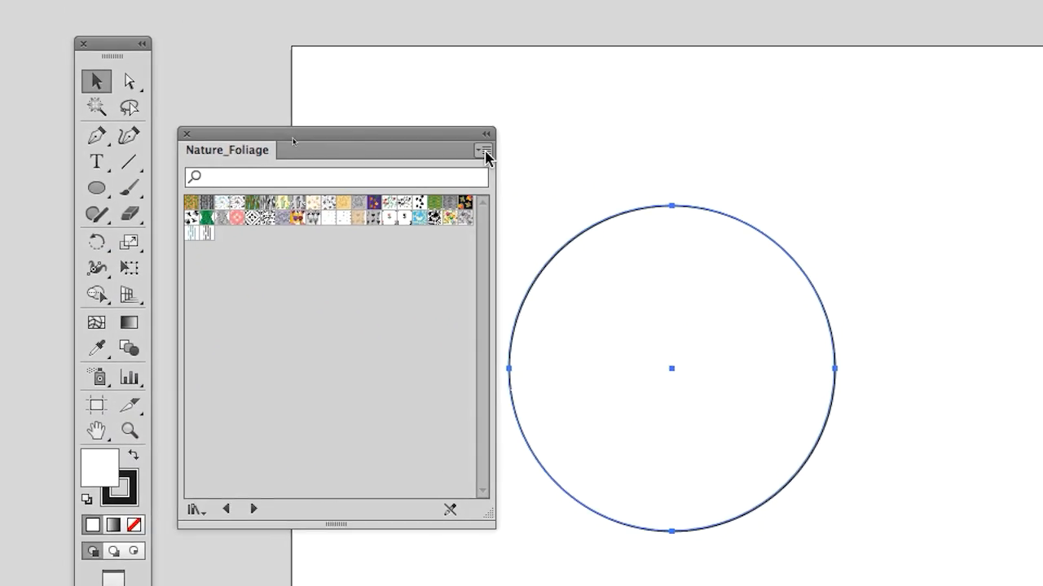
pyautogui.click(483, 152)
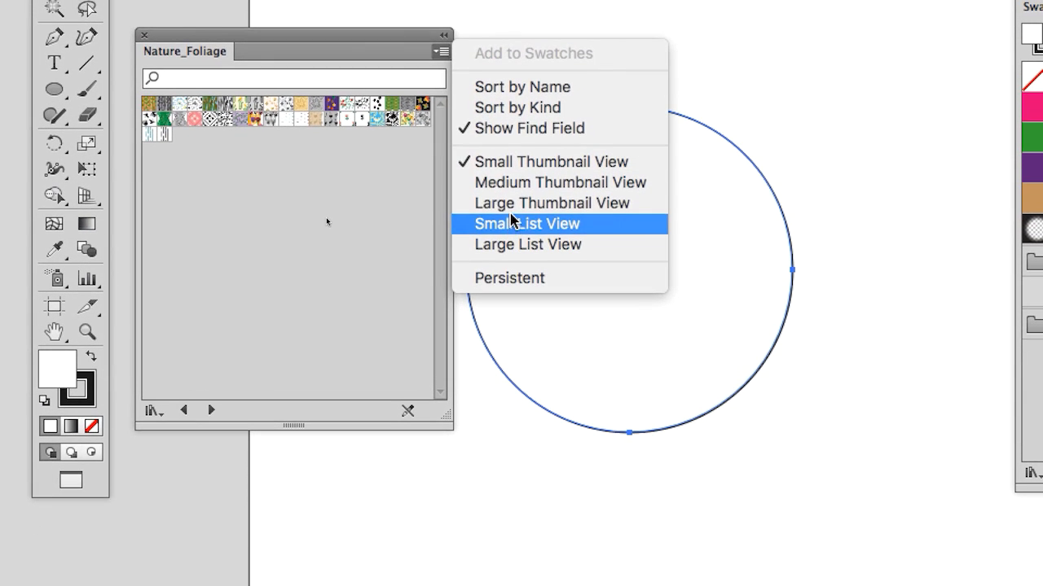
pyautogui.click(497, 204)
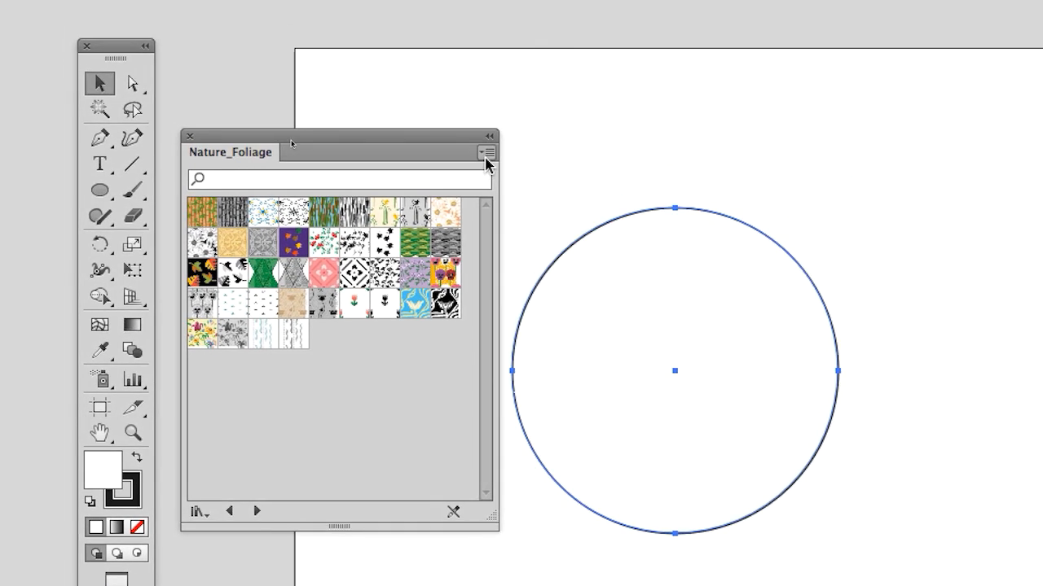
# Step: Switch the Nature_Foliage library to Large List View and make its panel narrower and taller
pyautogui.click(482, 153)
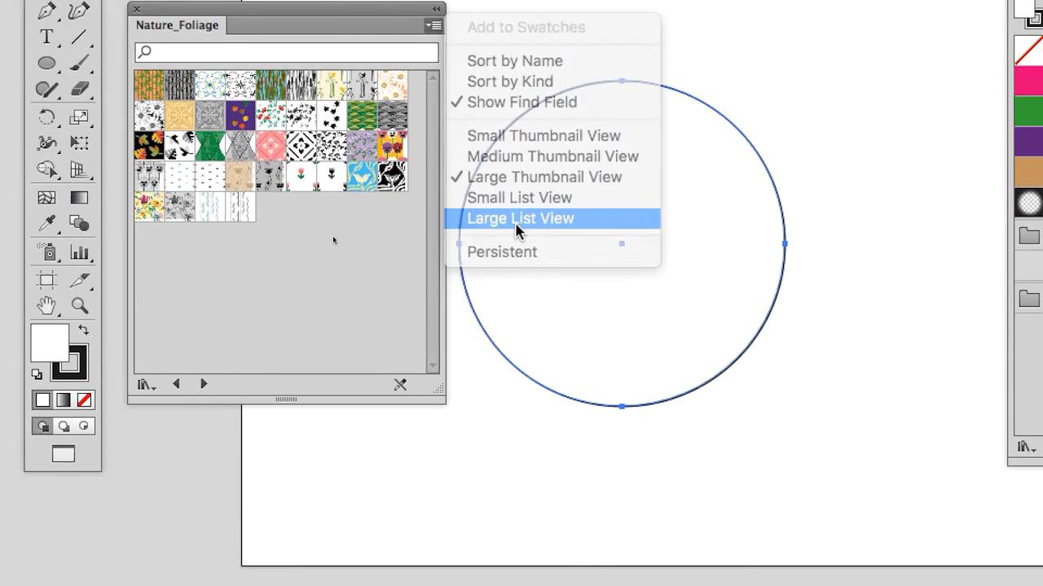
pyautogui.click(516, 220)
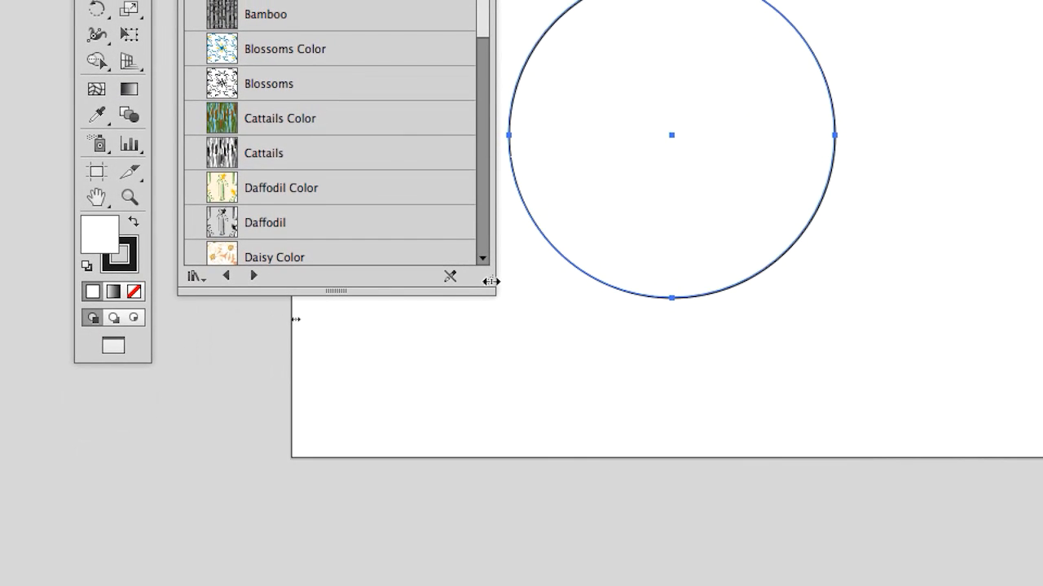
pyautogui.moveTo(490, 281); pyautogui.dragTo(445, 585)
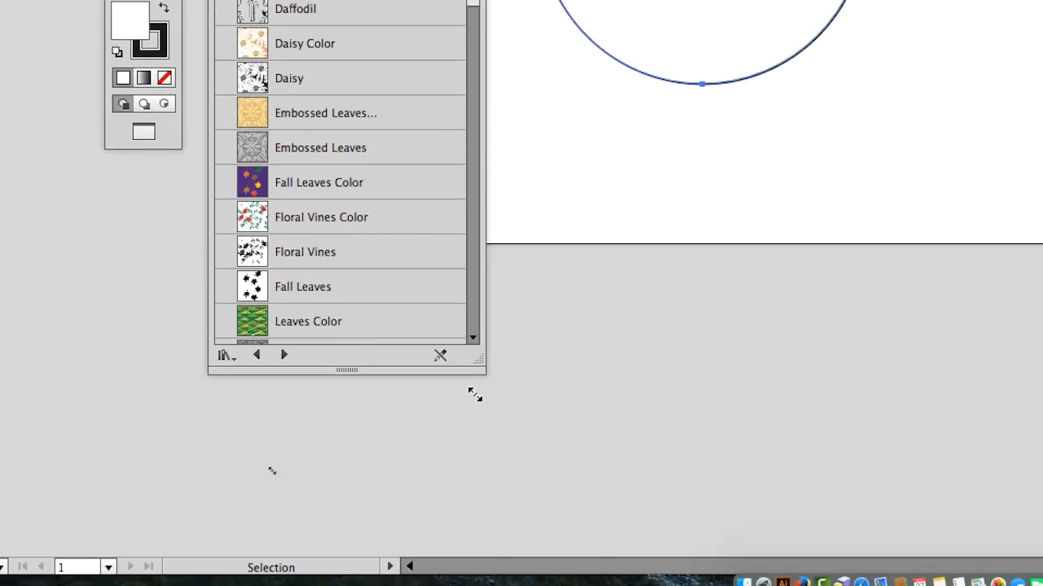
pyautogui.moveTo(475, 395); pyautogui.dragTo(490, 510)
# Step: Browse the foliage patterns and try several as the circle's fill, including Blossoms and Floral Vines
pyautogui.scroll(-2, 353, 63)
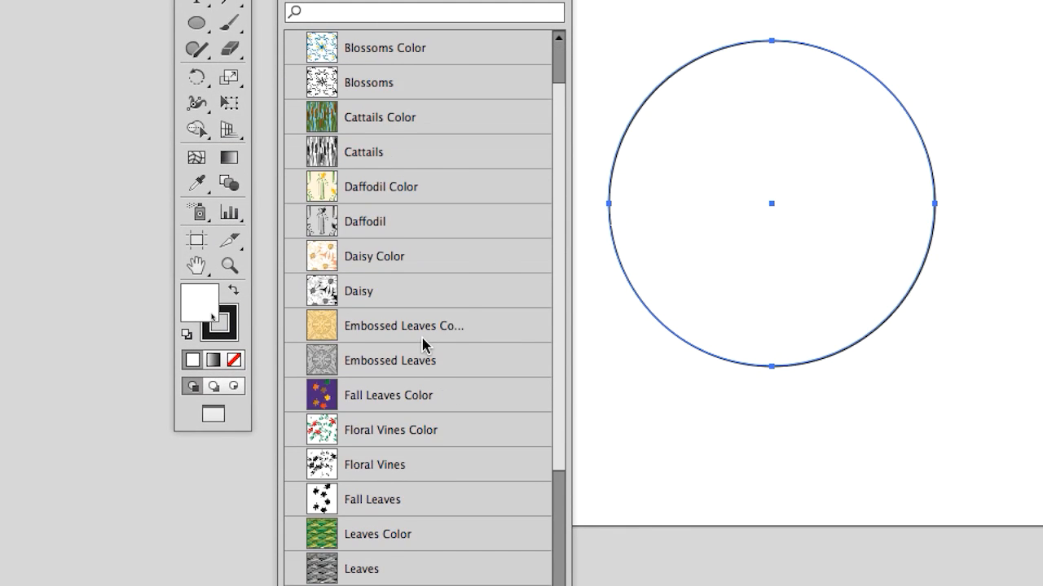
pyautogui.scroll(-2, 422, 345)
pyautogui.scroll(-6, 423, 345)
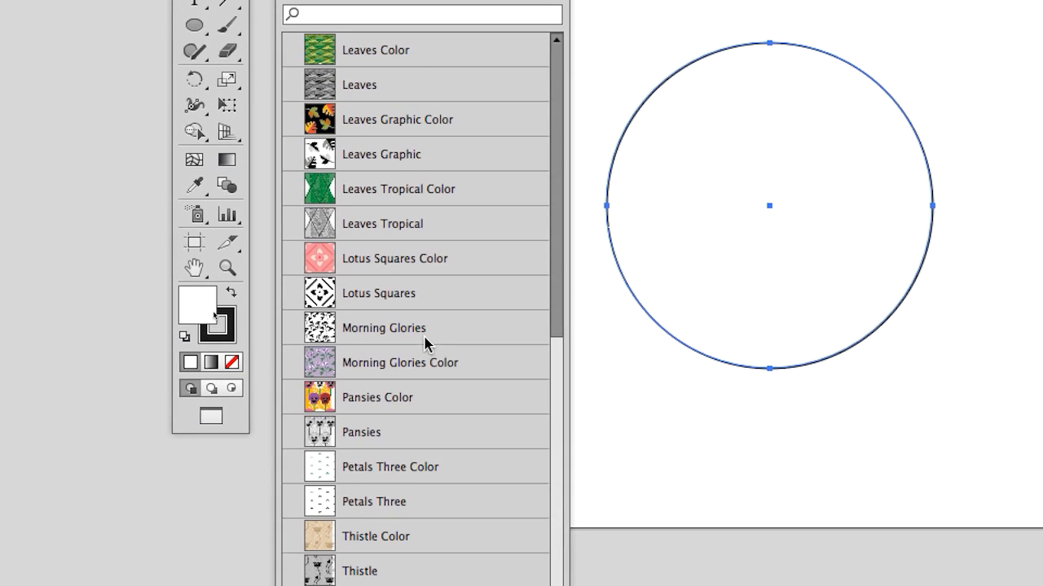
pyautogui.scroll(-1, 425, 332)
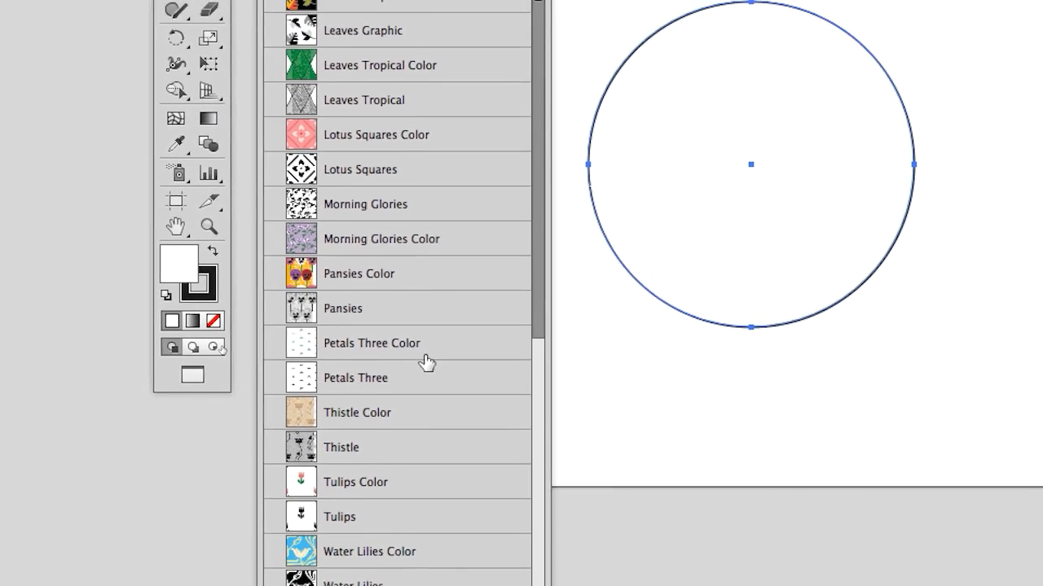
pyautogui.scroll(10, 421, 277)
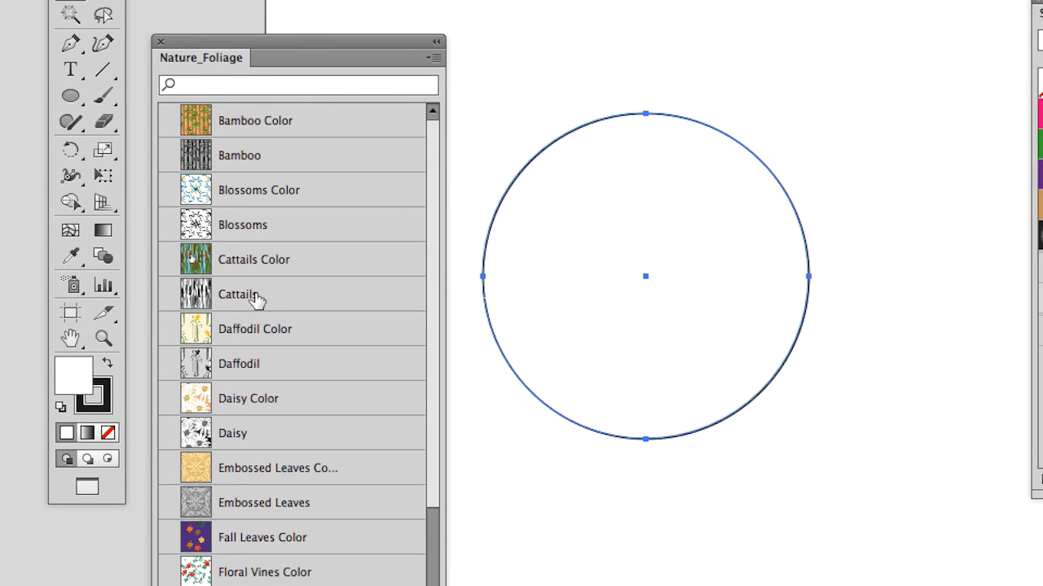
pyautogui.click(351, 221)
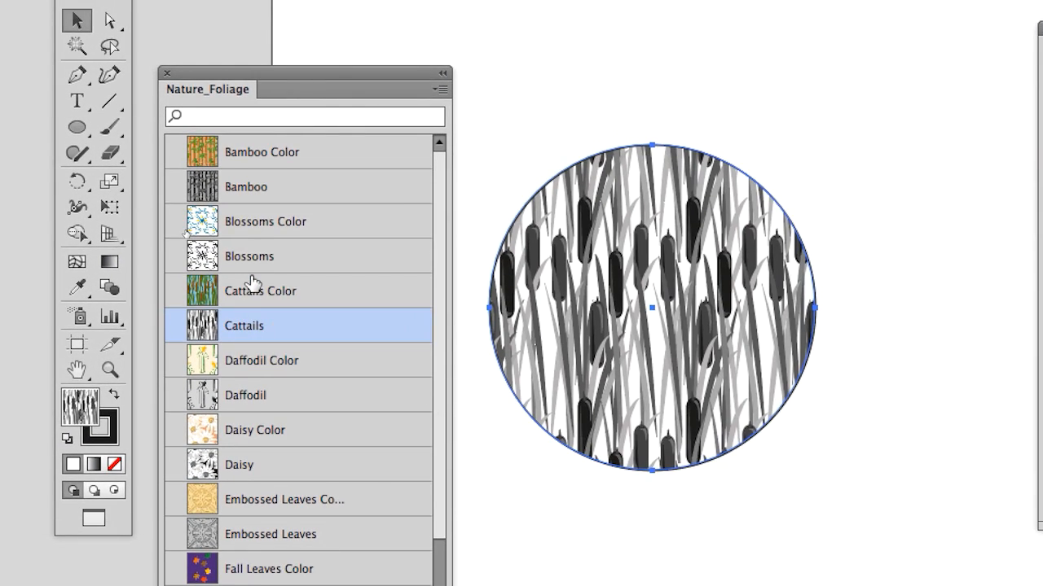
pyautogui.click(252, 285)
pyautogui.click(236, 256)
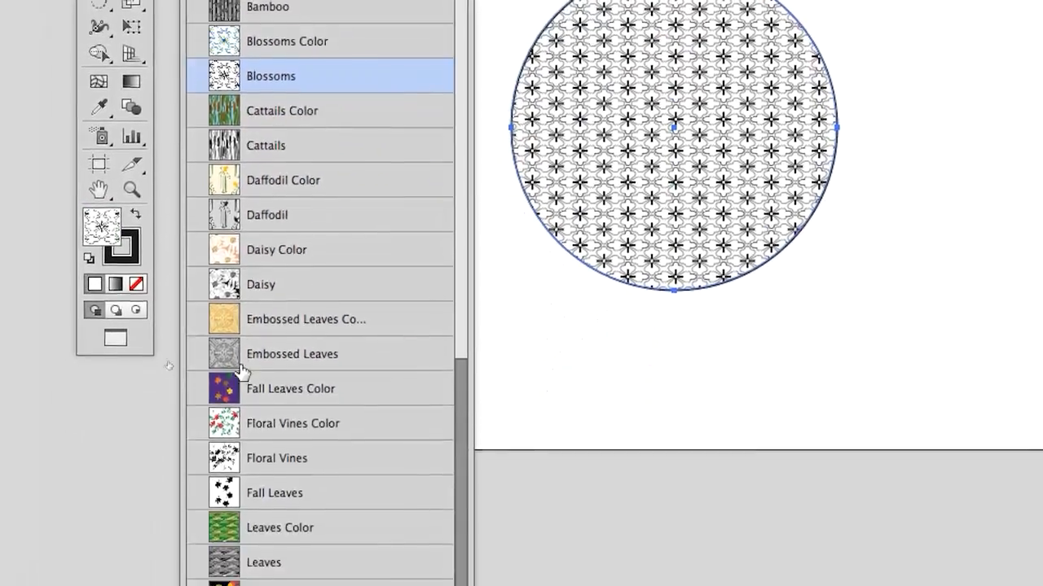
pyautogui.click(245, 319)
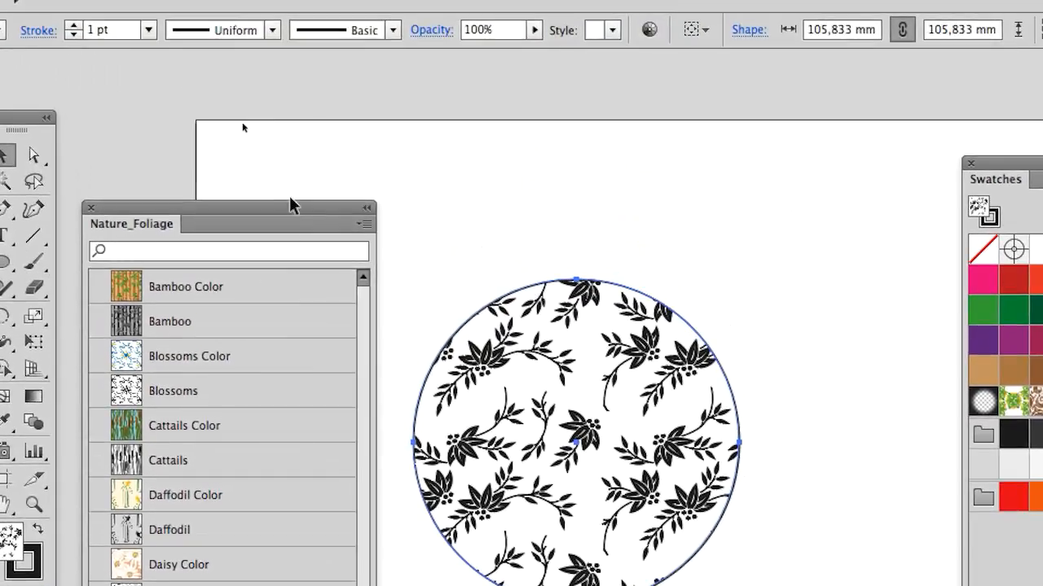
# Step: Show the transparency grid behind the artwork
pyautogui.moveTo(295, 205); pyautogui.dragTo(298, 151)
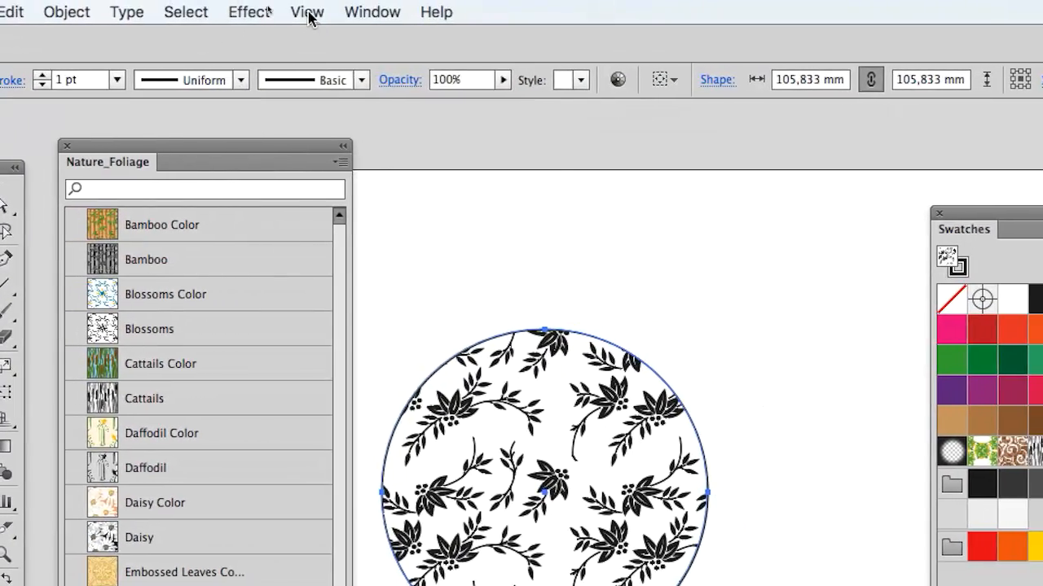
pyautogui.click(329, 10)
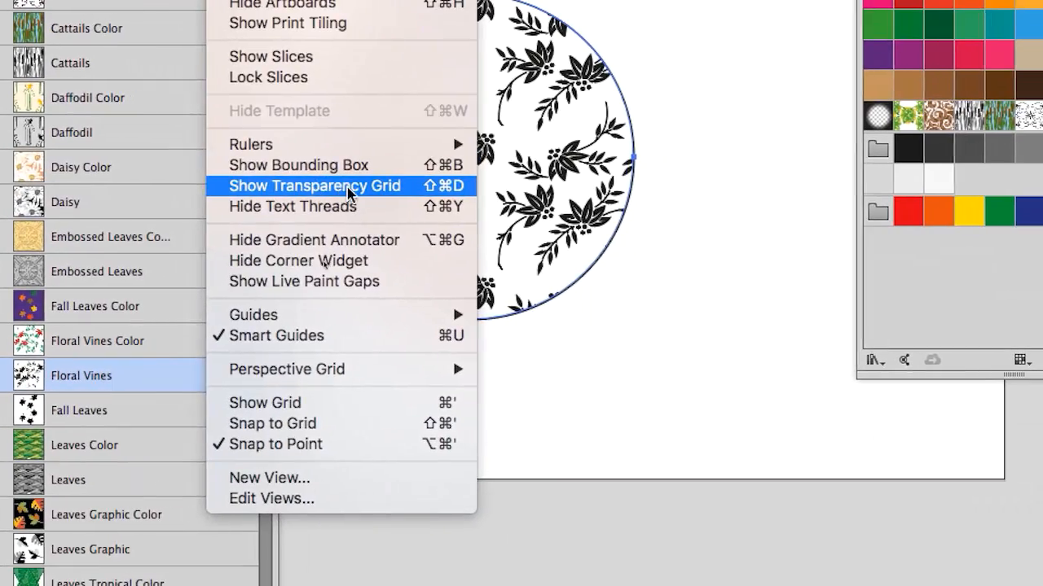
pyautogui.click(352, 193)
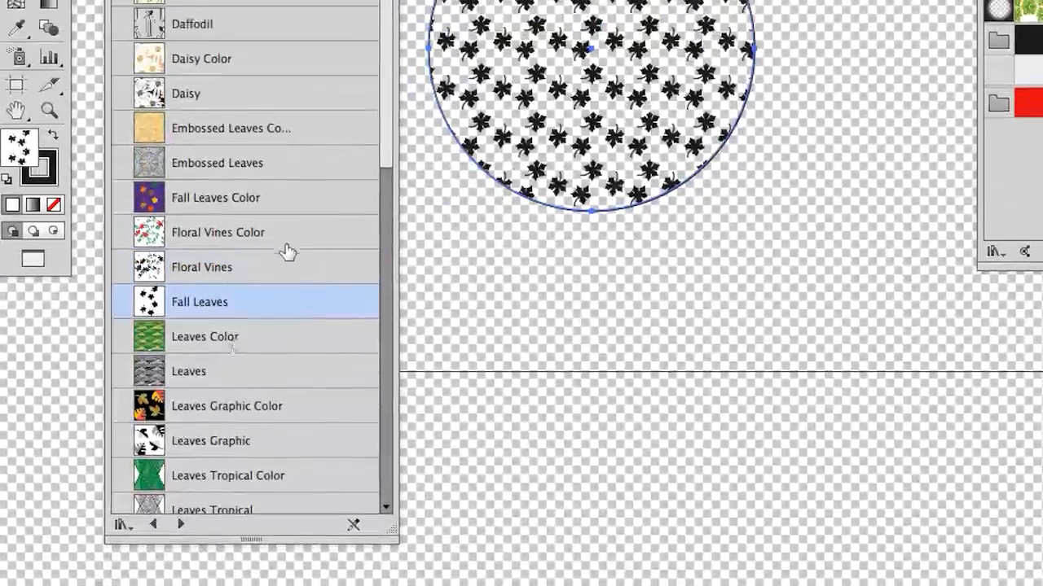
# Step: Try Floral Vines Color and Fall Leaves Color on the circle, settle on Embossed Leaves Color, and move the library beyond the Swatches panel
pyautogui.click(287, 200)
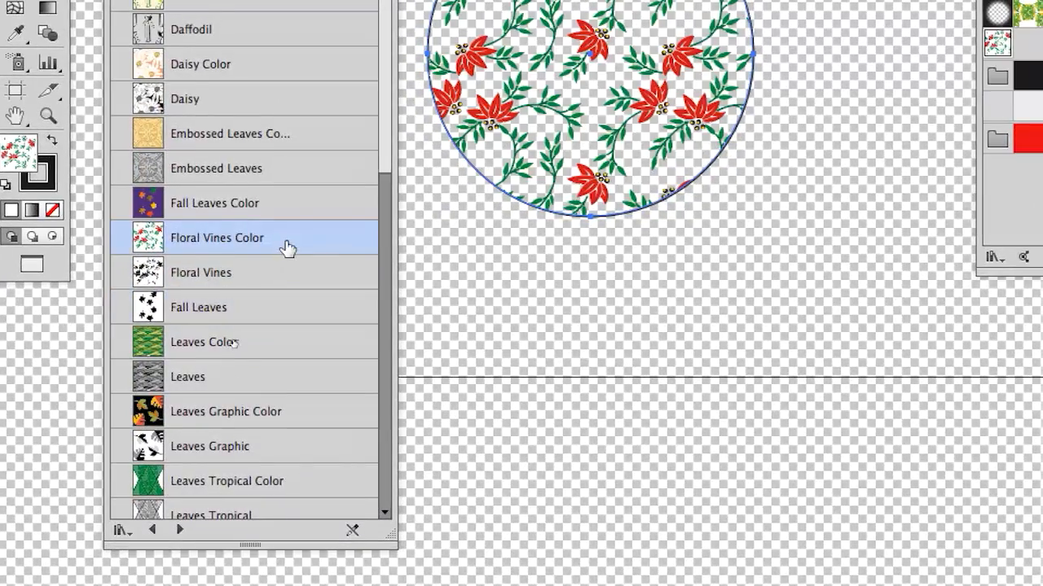
pyautogui.click(293, 160)
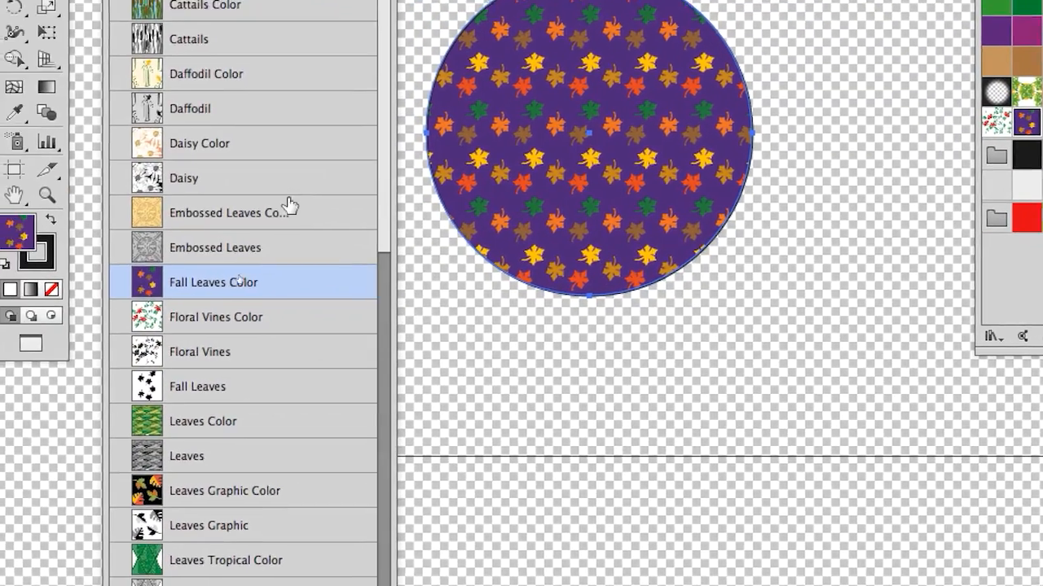
pyautogui.click(282, 165)
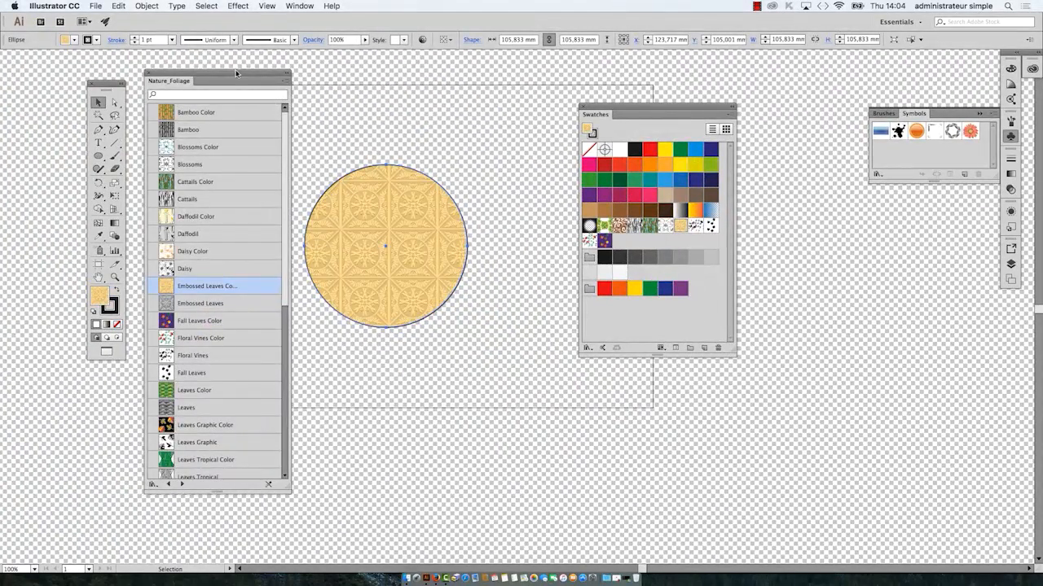
pyautogui.moveTo(237, 74); pyautogui.dragTo(894, 64)
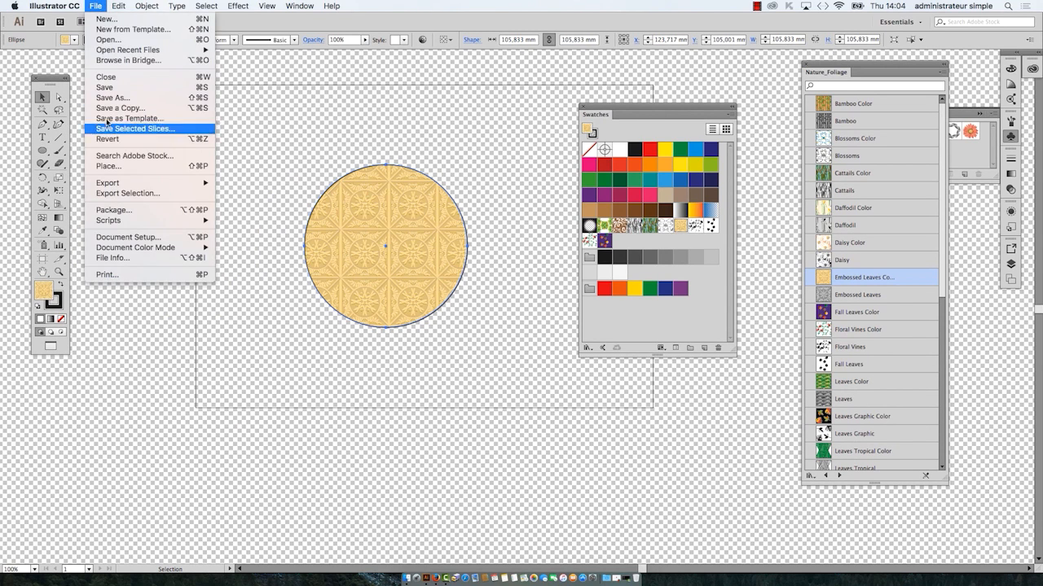
# Step: In Document Setup, set the transparency grid size to Large and the grid colors to Medium
pyautogui.click(121, 237)
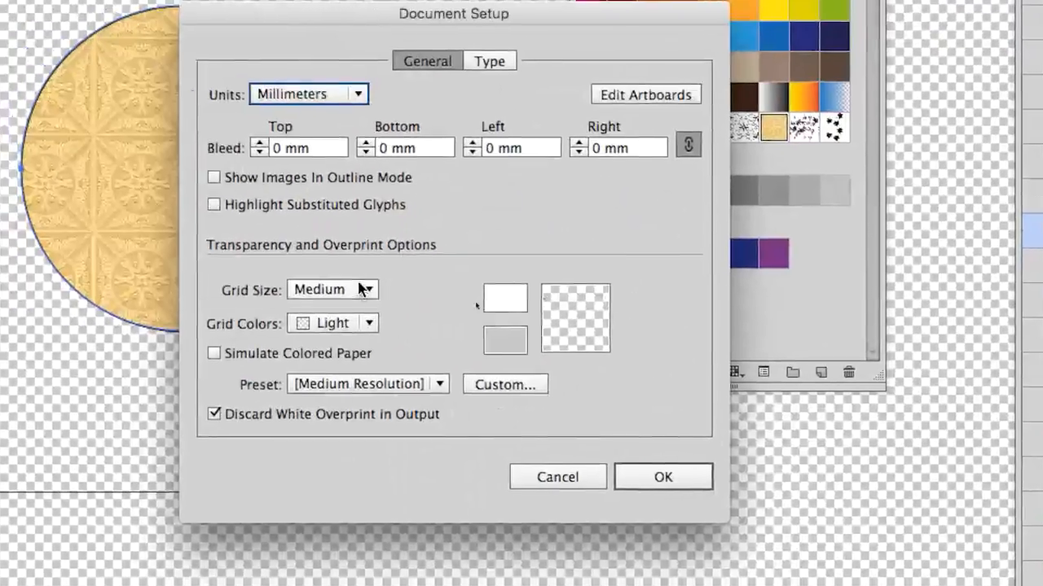
pyautogui.click(477, 307)
pyautogui.click(342, 324)
pyautogui.click(350, 287)
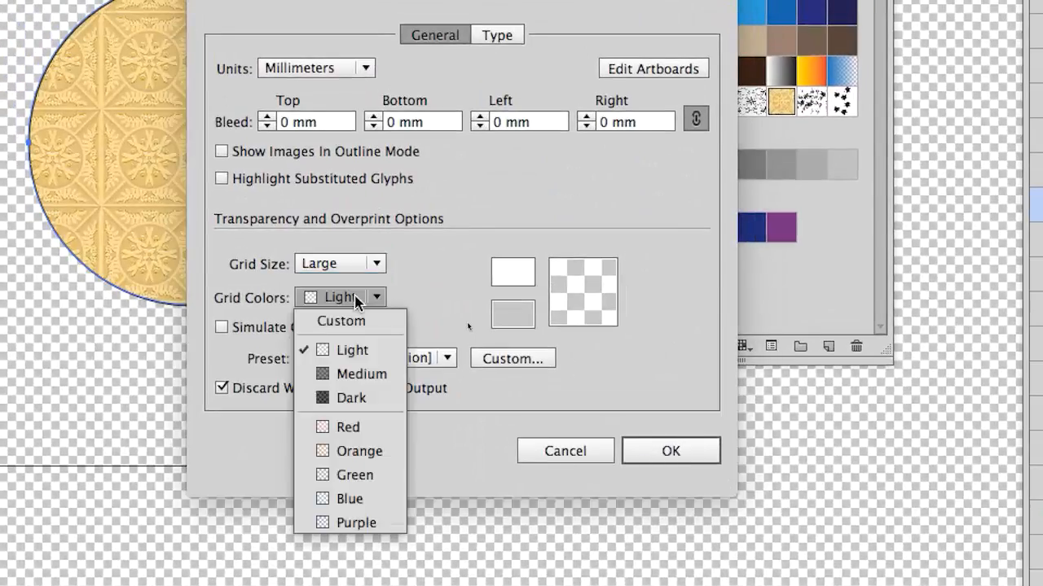
pyautogui.click(354, 371)
# Step: Darken the transparency grid's first color to a dark grey close to the second color, and apply the document setup
pyautogui.click(505, 222)
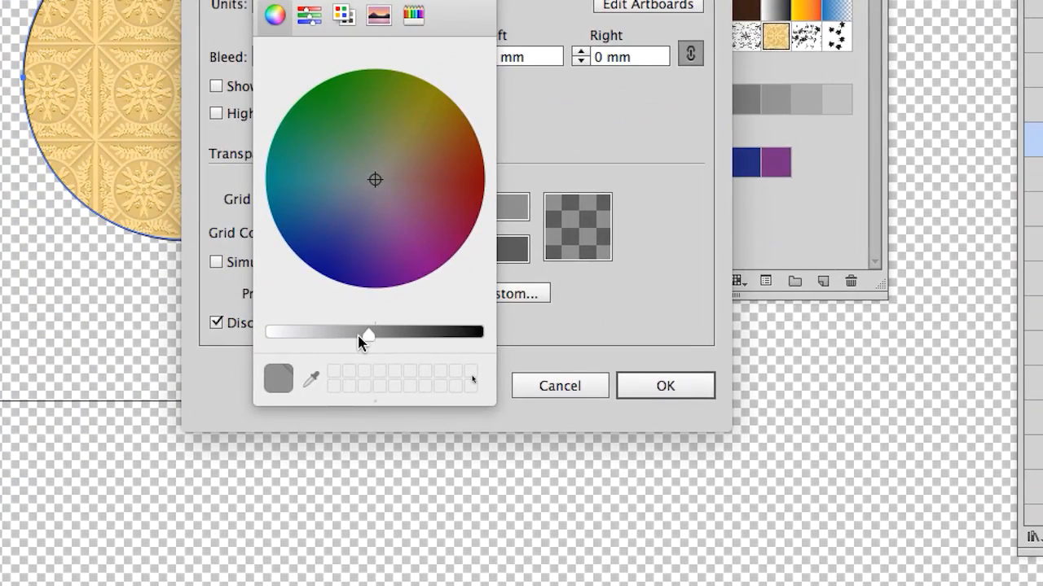
pyautogui.moveTo(358, 364); pyautogui.dragTo(365, 364)
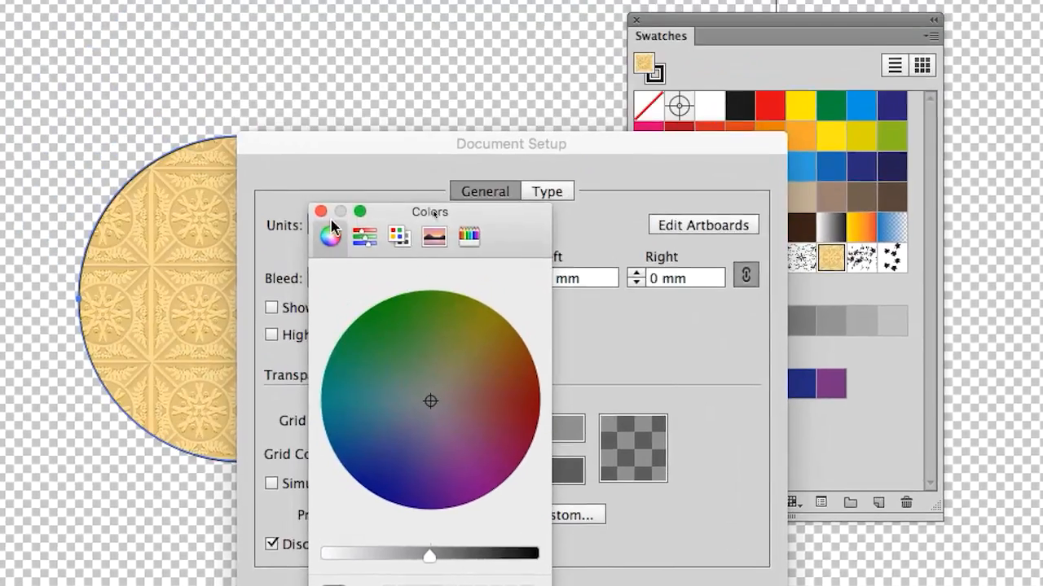
pyautogui.click(319, 211)
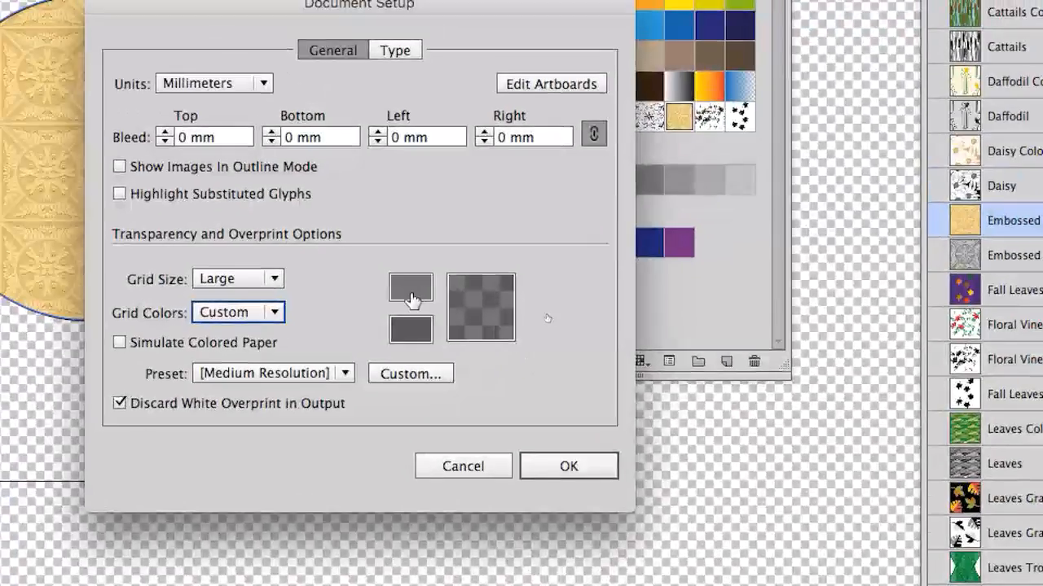
pyautogui.click(493, 261)
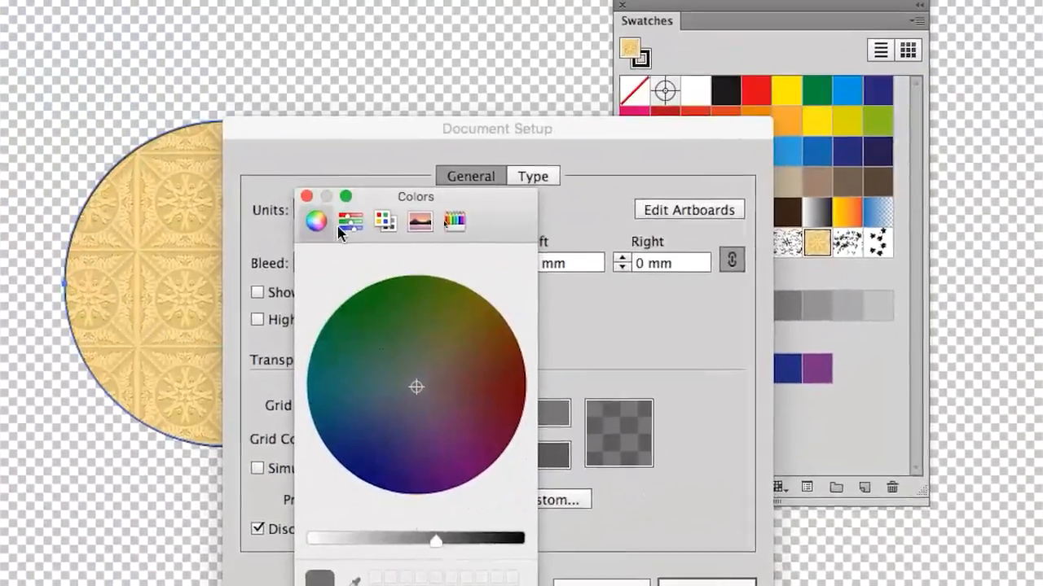
pyautogui.click(308, 195)
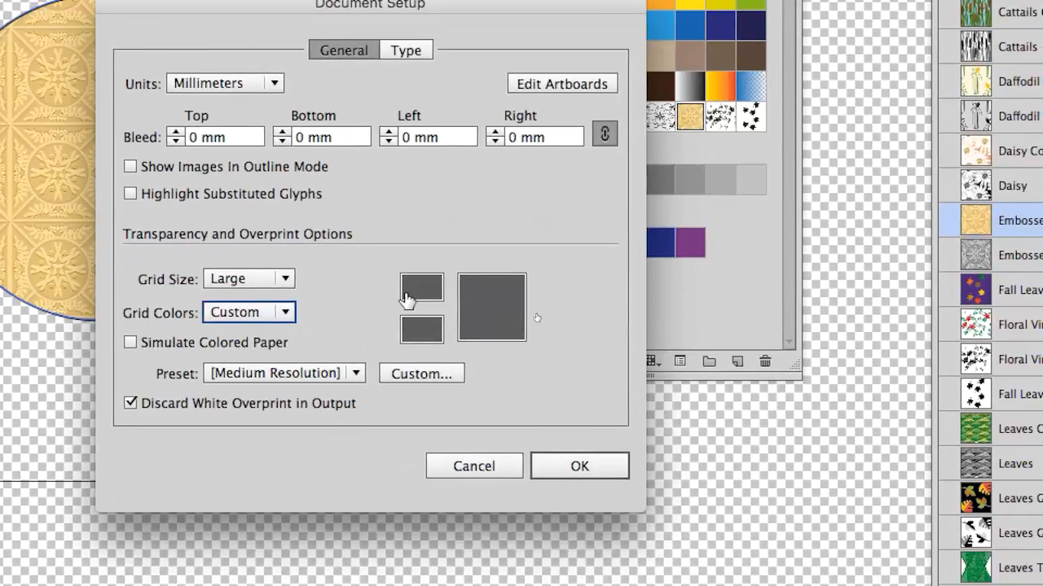
pyautogui.click(406, 300)
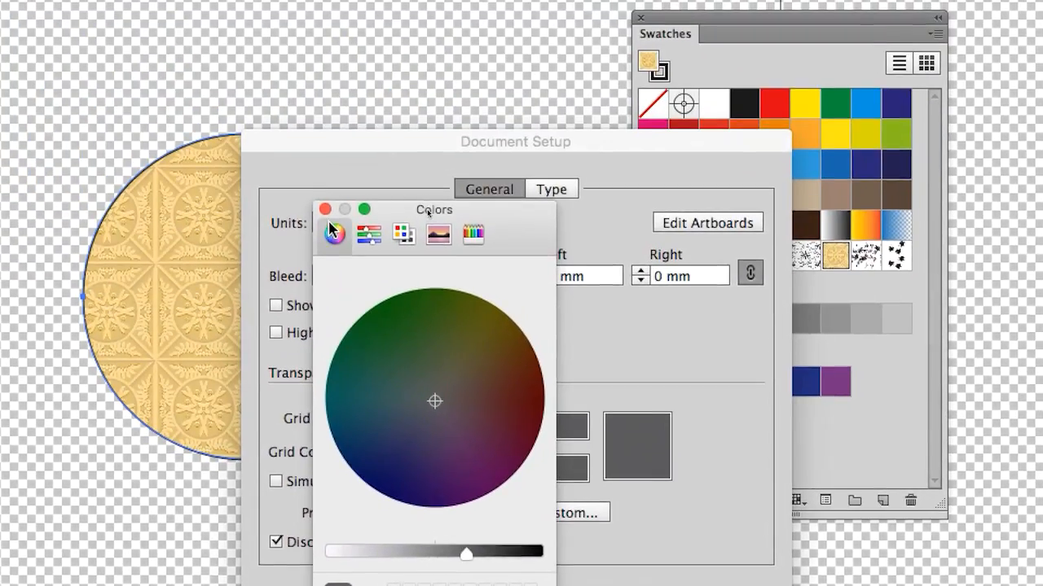
pyautogui.click(325, 209)
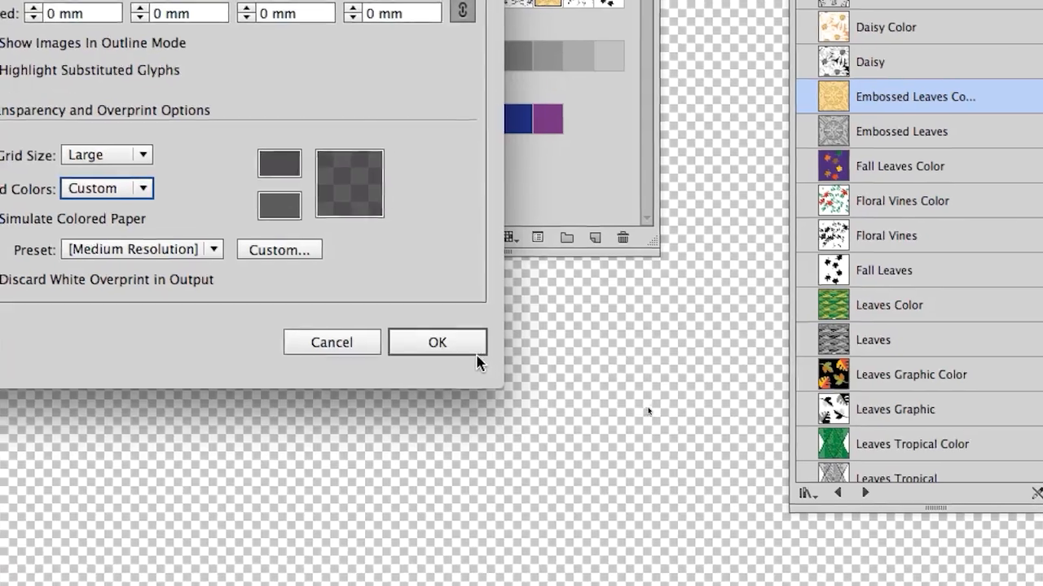
pyautogui.click(478, 358)
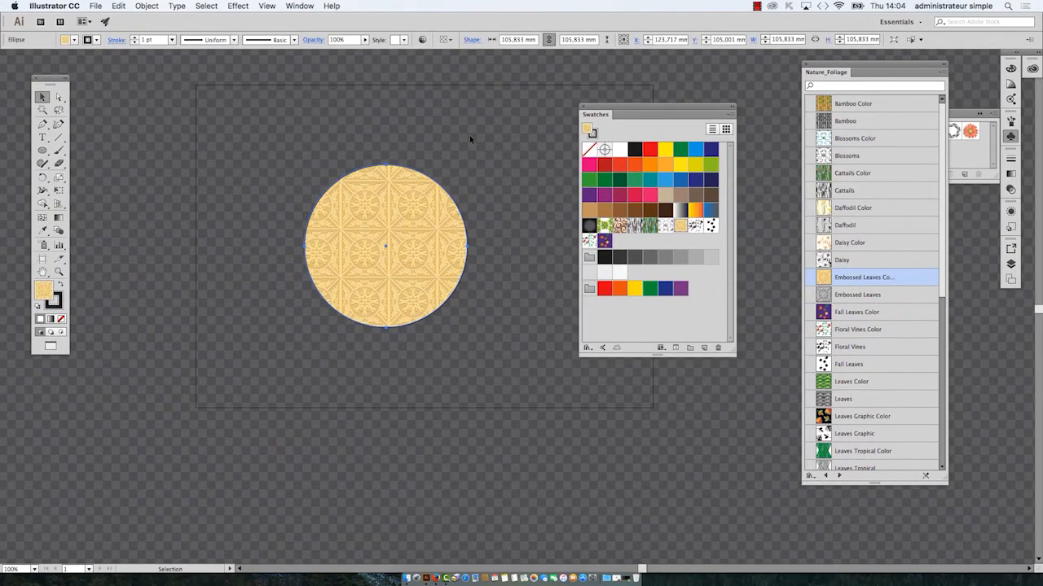
# Step: Magnify the patterned circle to 200%, move the Tools panel clear of it, and examine the selection outline along its edge
pyautogui.scroll(1, 488, 210)
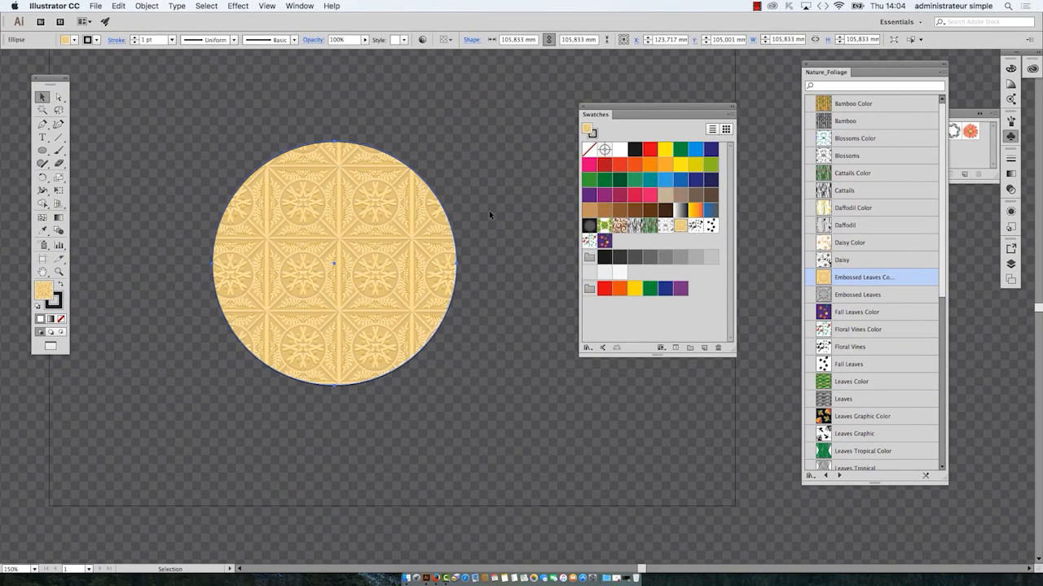
pyautogui.scroll(1, 487, 211)
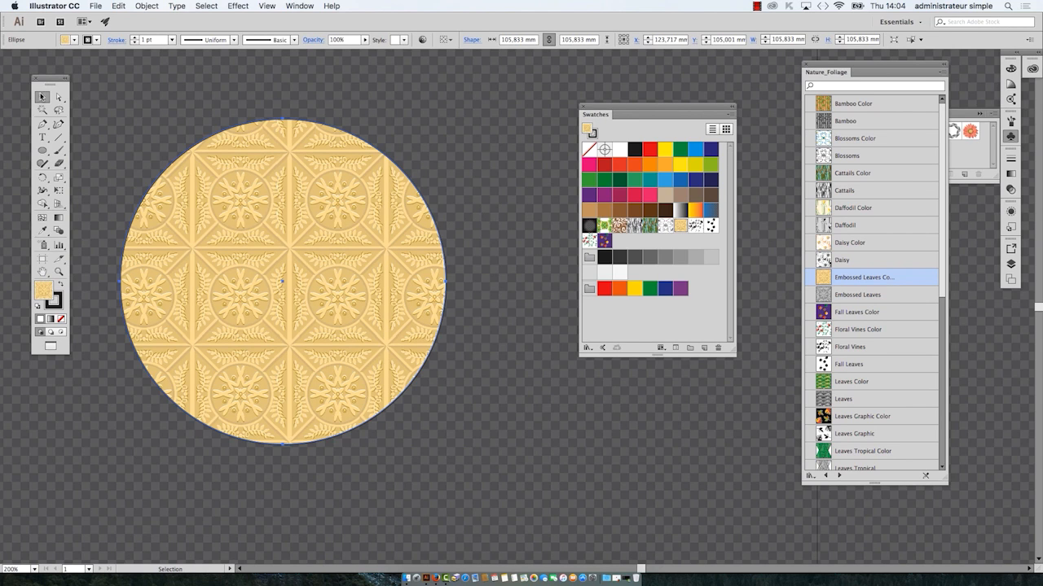
pyautogui.moveTo(48, 79); pyautogui.dragTo(30, 71)
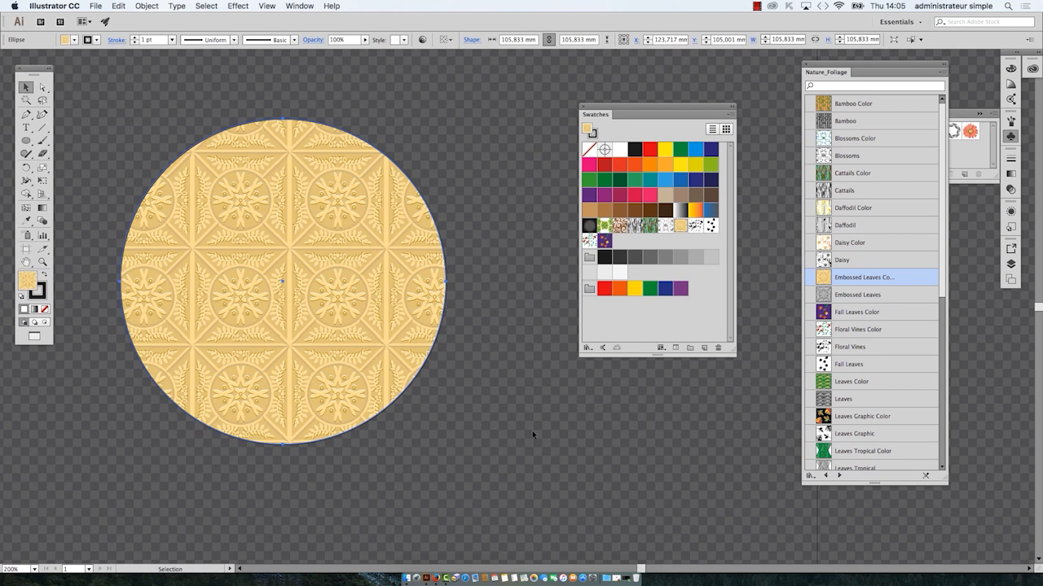
pyautogui.press('super+c')
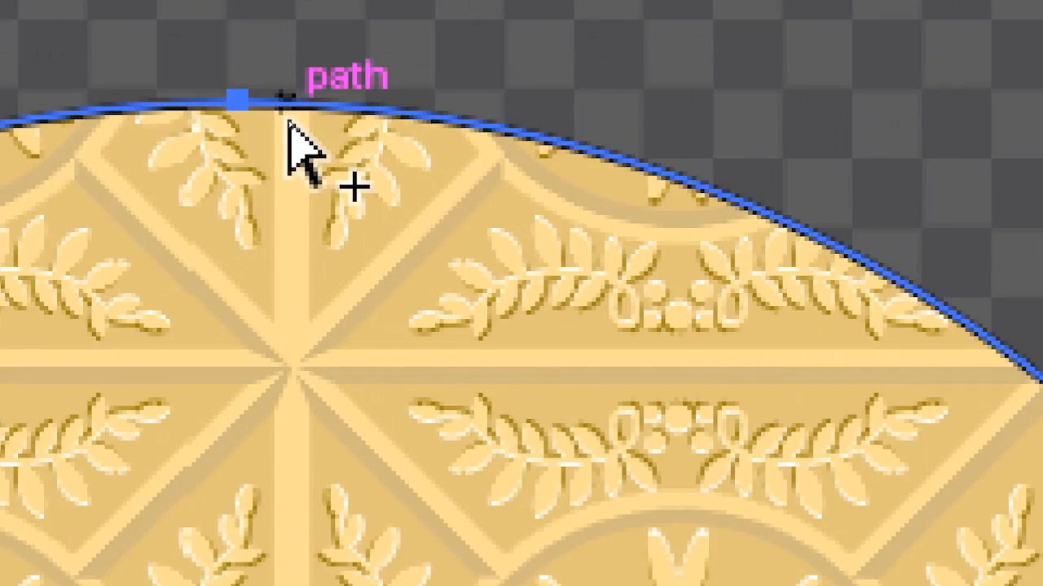
pyautogui.click(288, 122)
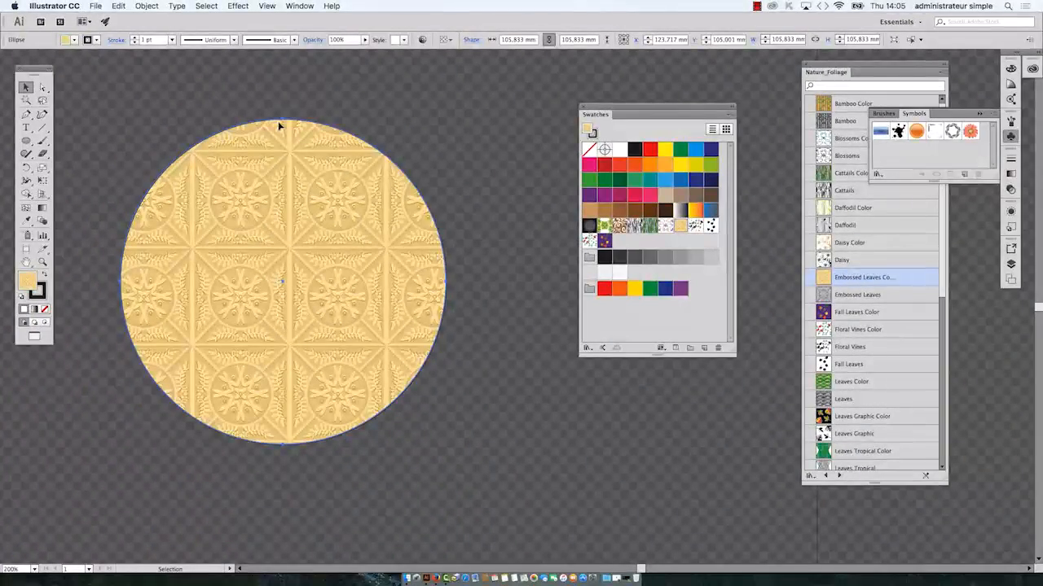
# Step: Show the Layers panel, detach it as a floating panel over the circle, and collapse the remaining docked Artboards group
pyautogui.click(300, 6)
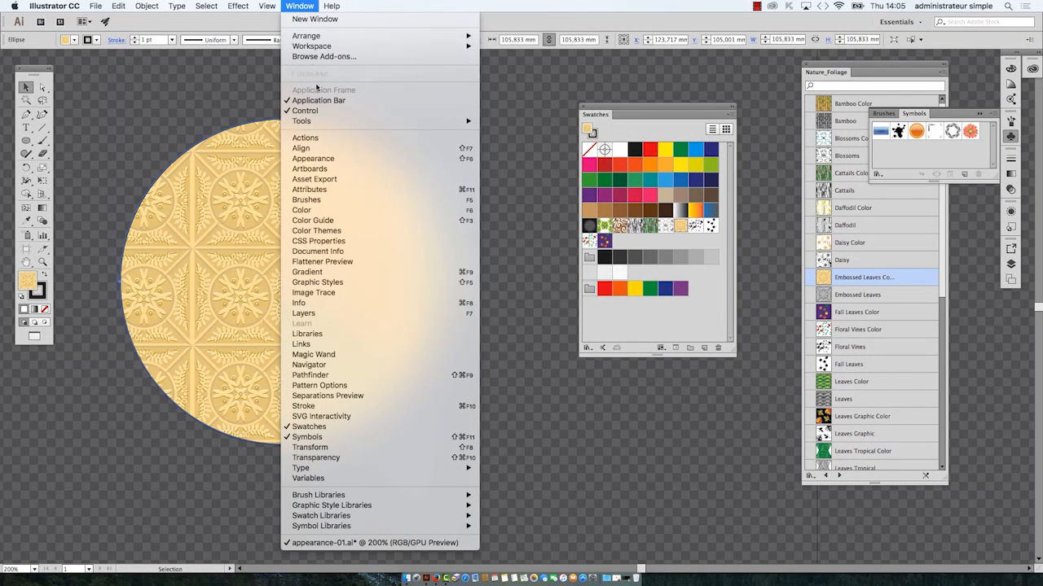
pyautogui.click(335, 313)
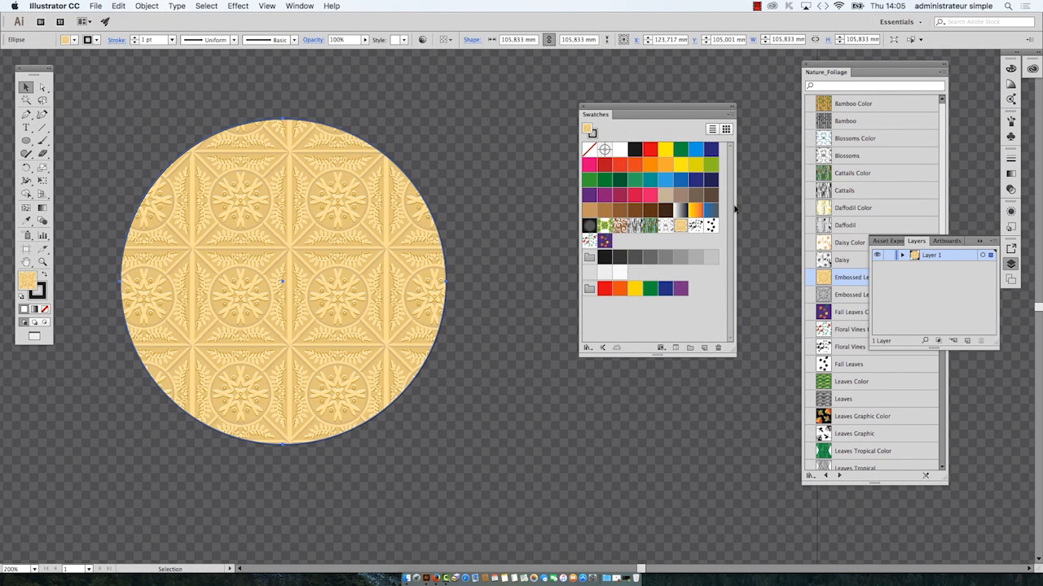
pyautogui.moveTo(923, 241); pyautogui.dragTo(331, 180)
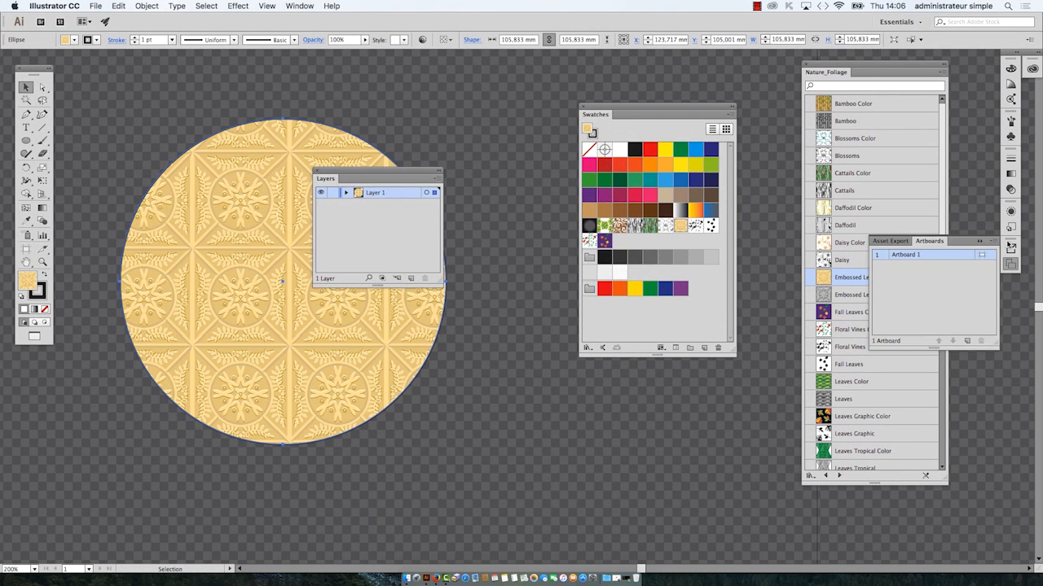
pyautogui.click(981, 242)
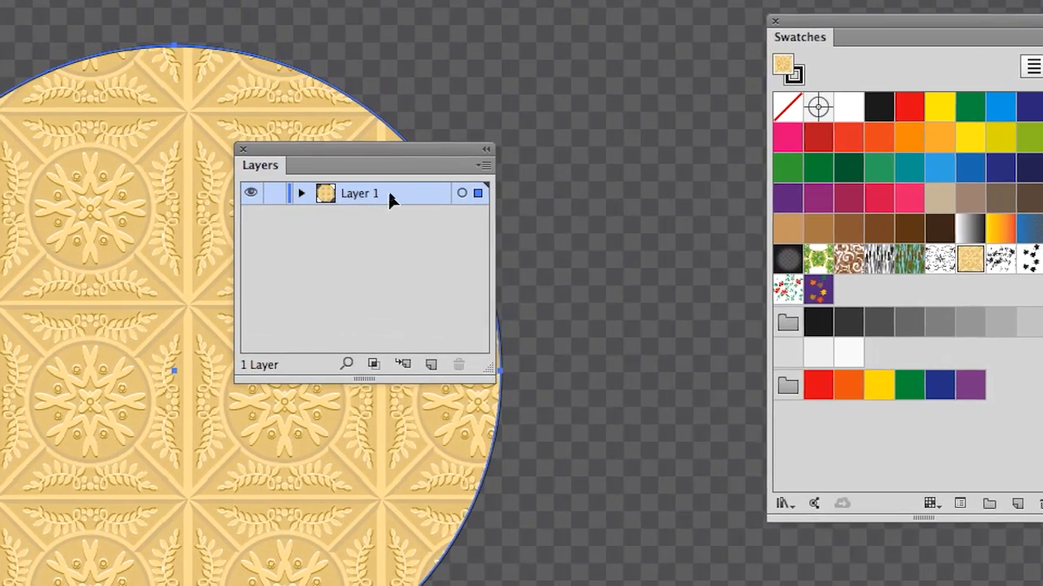
# Step: Try Light Red as the highlight color of Layer 1
pyautogui.doubleClick(391, 195)
pyautogui.click(586, 348)
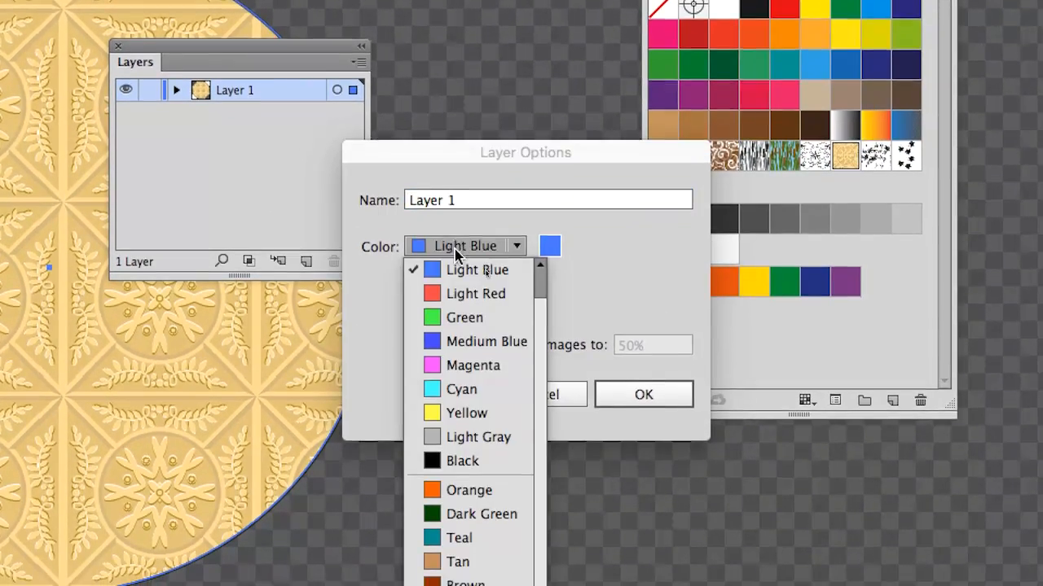
pyautogui.click(582, 398)
pyautogui.click(641, 384)
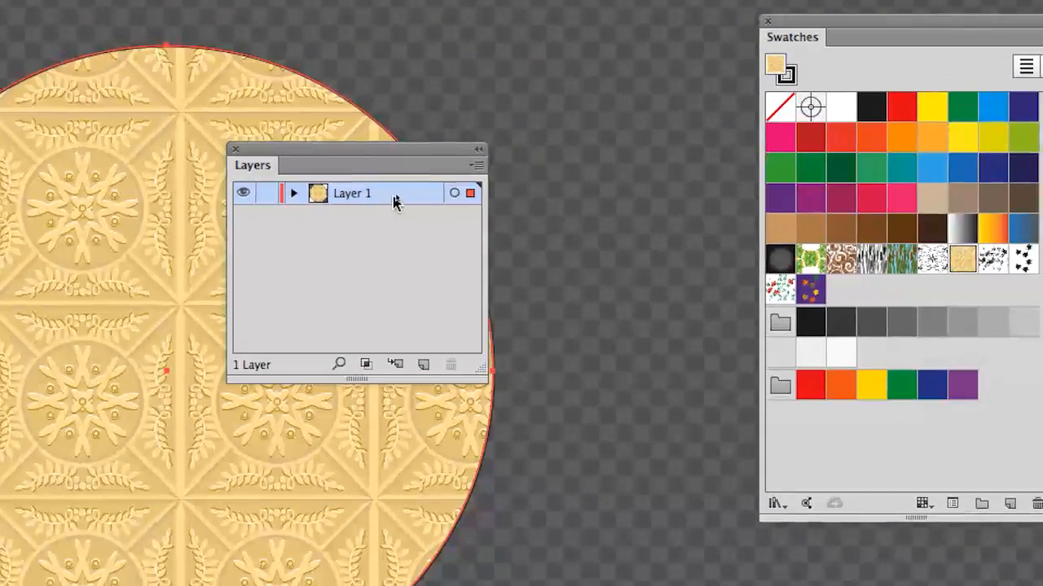
# Step: Set the highlight color of Layer 1 to Magenta
pyautogui.doubleClick(395, 201)
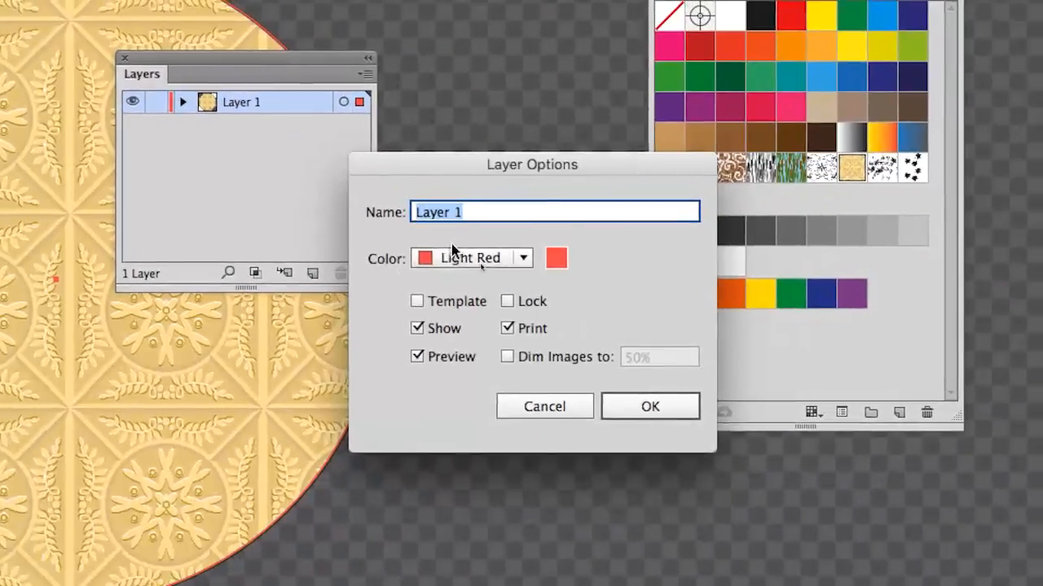
pyautogui.click(587, 347)
pyautogui.click(454, 277)
pyautogui.click(656, 329)
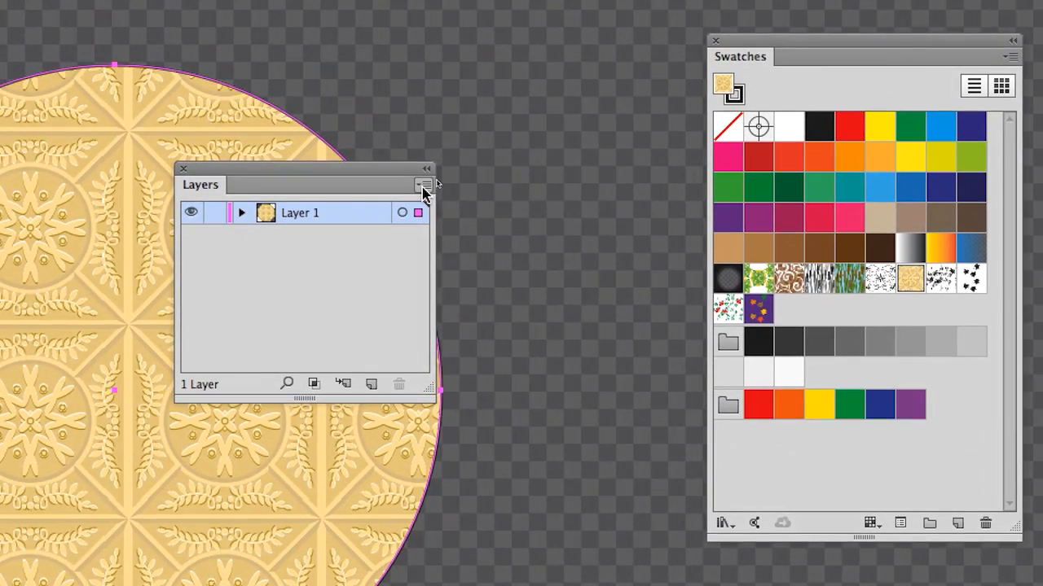
# Step: In the Layers panel options, set a custom row size of 80 pixels
pyautogui.click(423, 188)
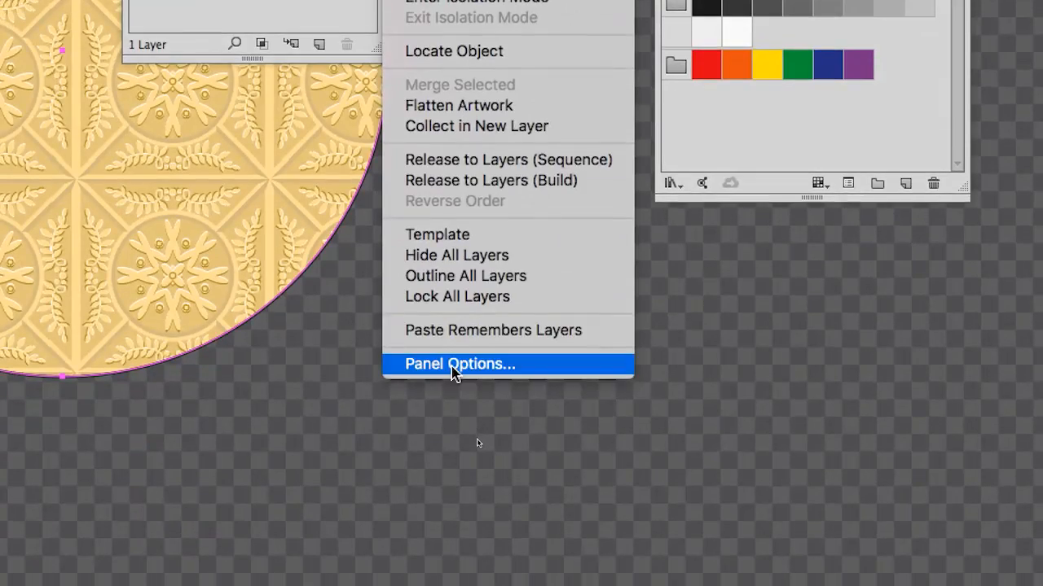
pyautogui.click(454, 364)
pyautogui.click(445, 256)
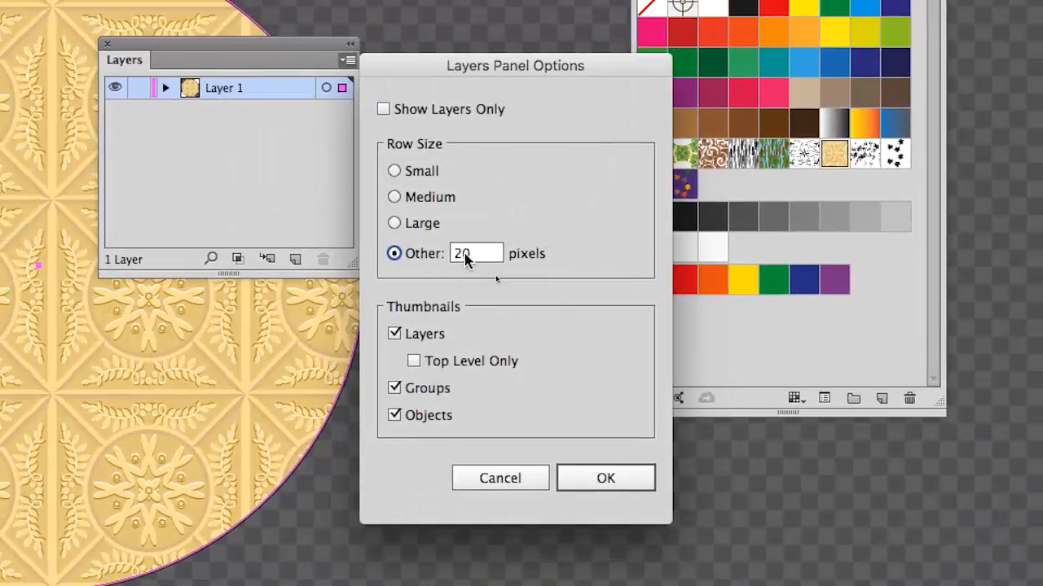
pyautogui.press('Delete')
pyautogui.write('8')
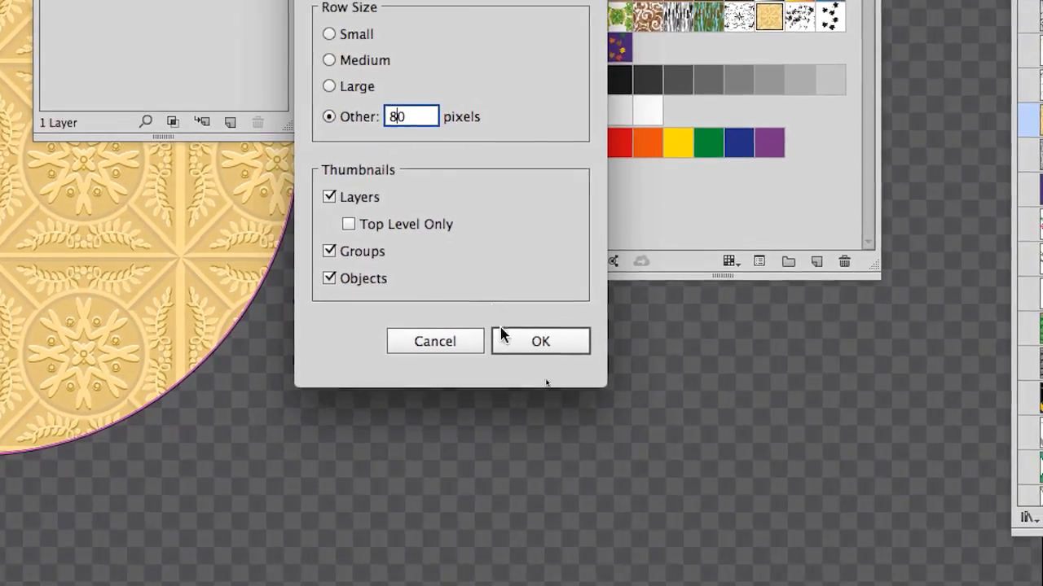
pyautogui.click(580, 473)
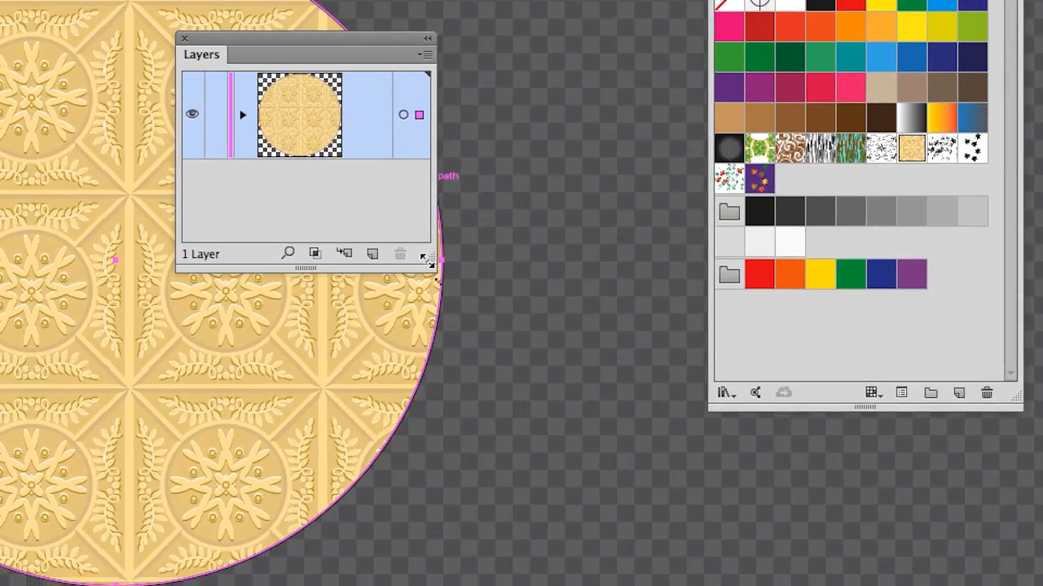
# Step: Enlarge the Layers panel and arrange it with the Swatches and Tools panels around the circle so that none overlap
pyautogui.moveTo(428, 260); pyautogui.dragTo(623, 384)
pyautogui.moveTo(293, 38); pyautogui.dragTo(408, 133)
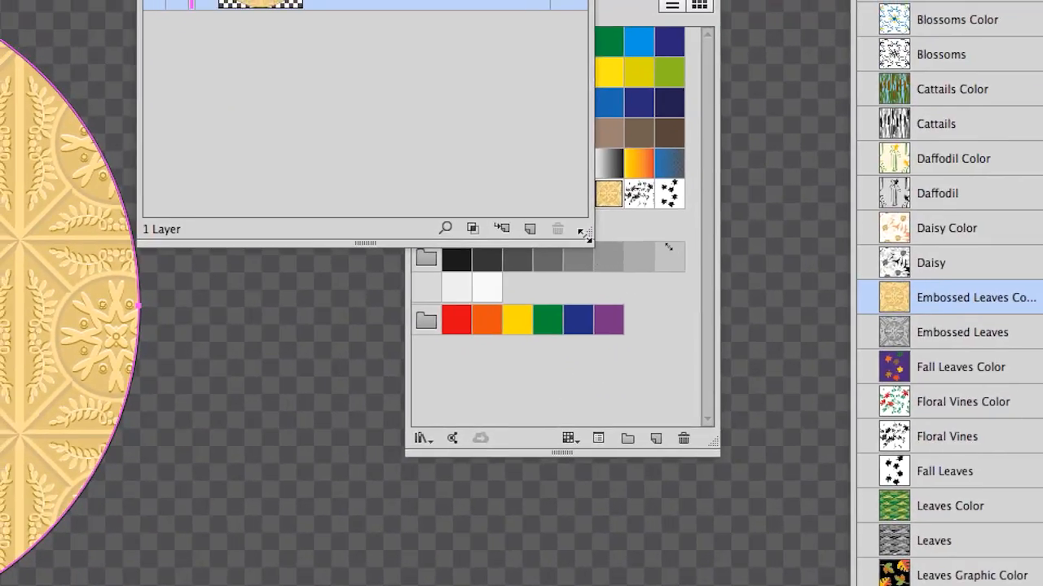
pyautogui.moveTo(736, 472); pyautogui.dragTo(641, 435)
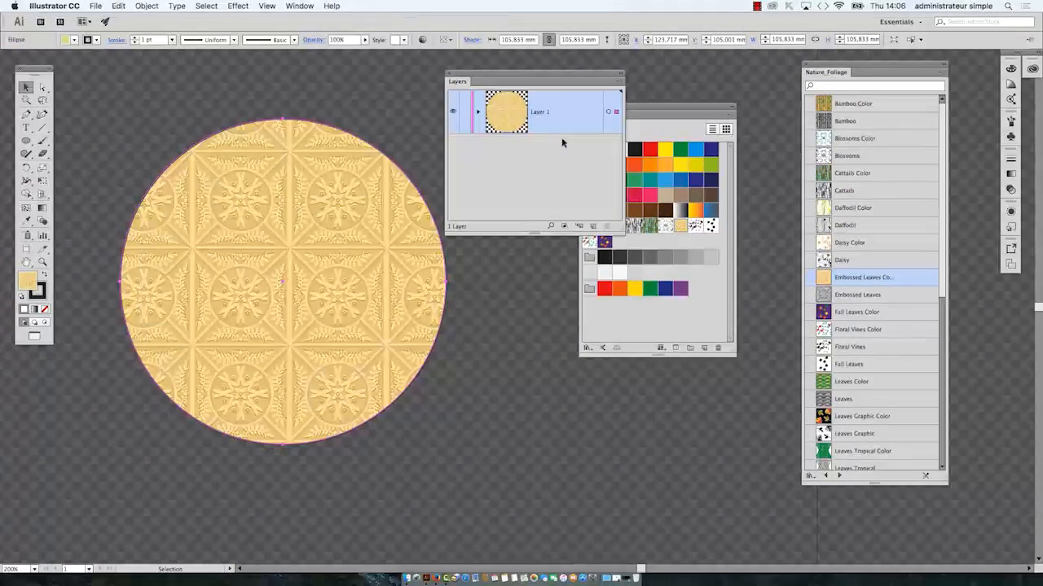
pyautogui.moveTo(703, 92); pyautogui.dragTo(767, 348)
pyautogui.moveTo(690, 232); pyautogui.dragTo(708, 342)
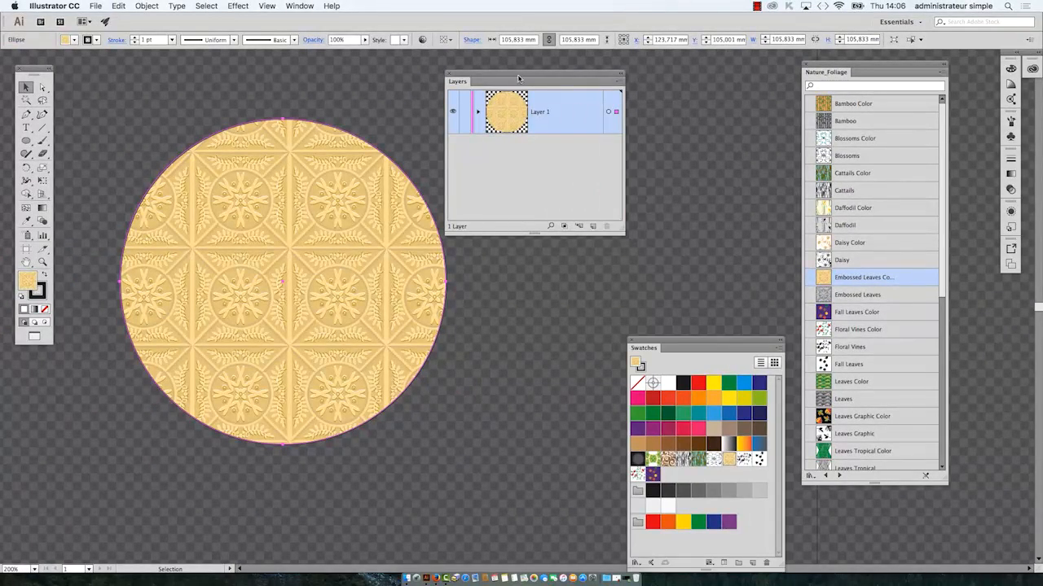
pyautogui.moveTo(518, 78); pyautogui.dragTo(562, 86)
pyautogui.moveTo(33, 68); pyautogui.dragTo(80, 83)
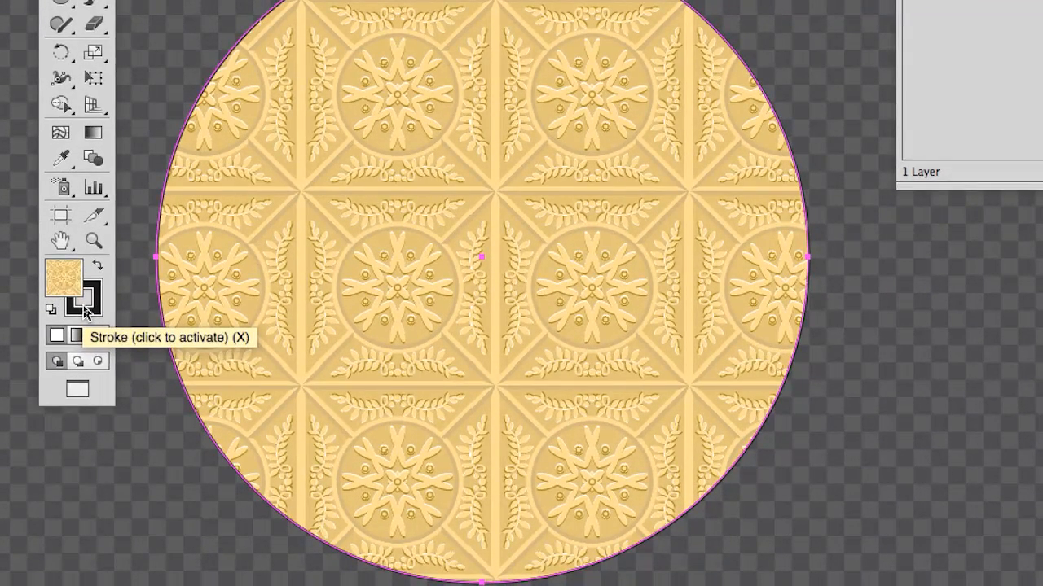
# Step: Give the circle's stroke the light blue swatch (36A9E1) and place the Swatches panel below the Layers panel
pyautogui.click(84, 308)
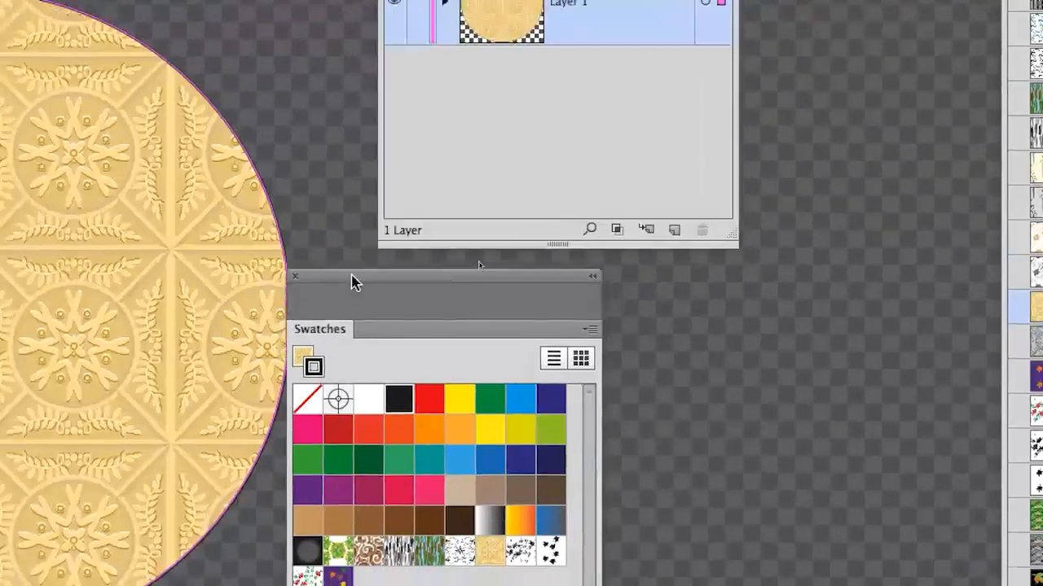
pyautogui.moveTo(351, 275); pyautogui.dragTo(157, 2)
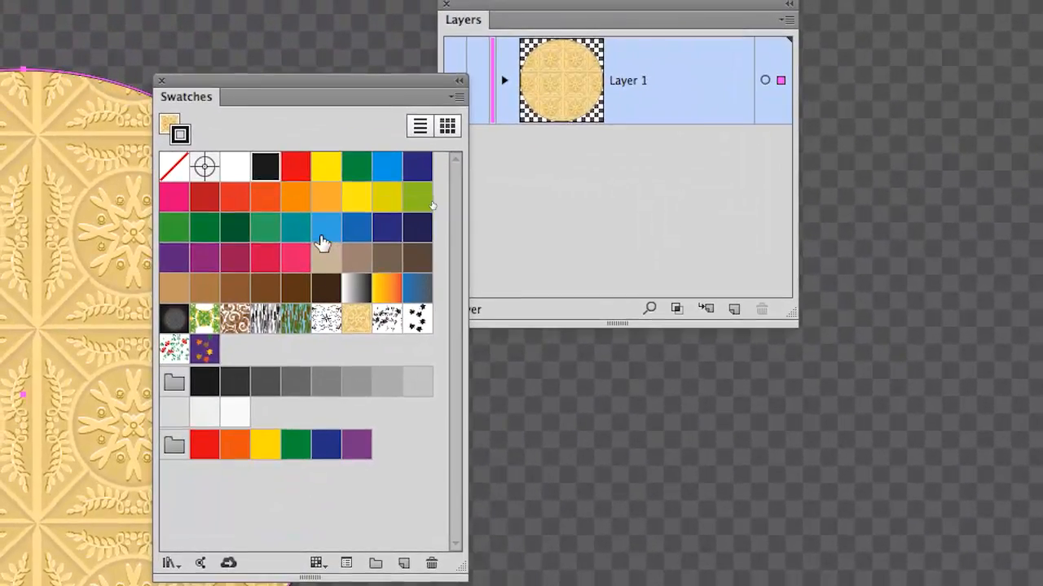
pyautogui.click(265, 156)
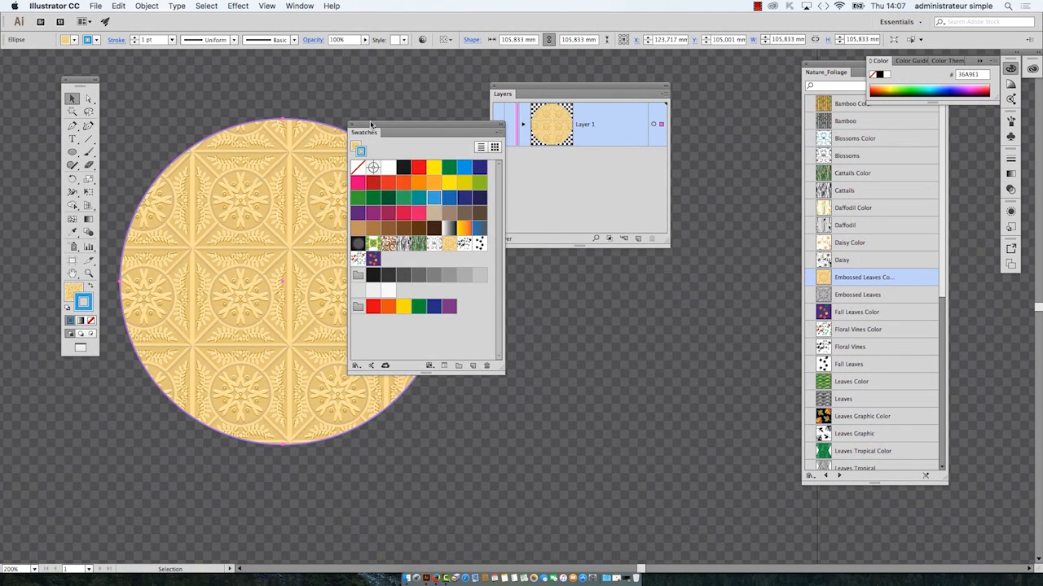
pyautogui.moveTo(365, 157); pyautogui.dragTo(841, 458)
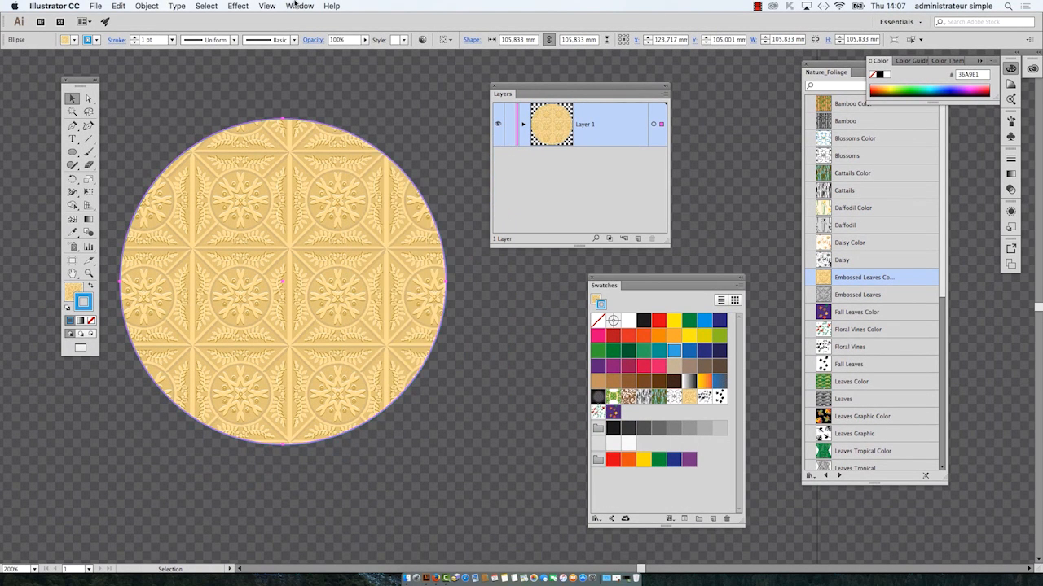
# Step: Show the Stroke panel, float it over the circle, and expand it to display all stroke options
pyautogui.click(298, 6)
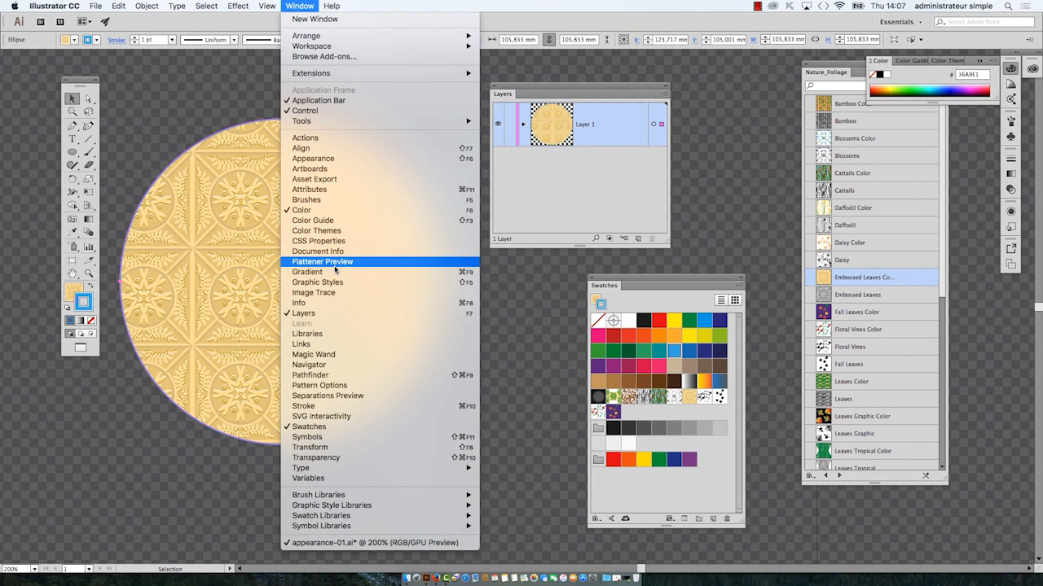
pyautogui.click(335, 405)
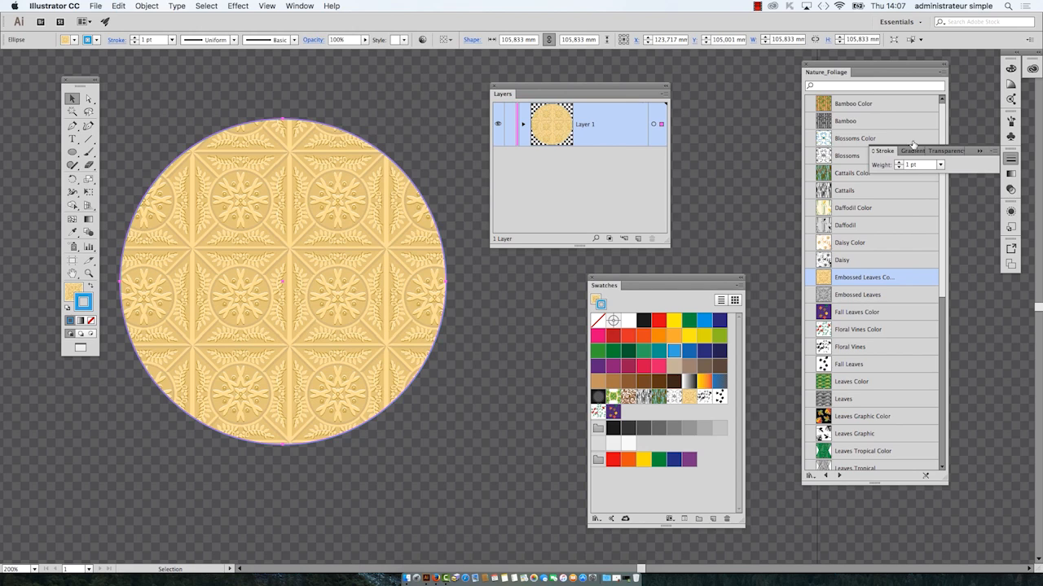
pyautogui.moveTo(885, 151); pyautogui.dragTo(453, 260)
pyautogui.click(979, 153)
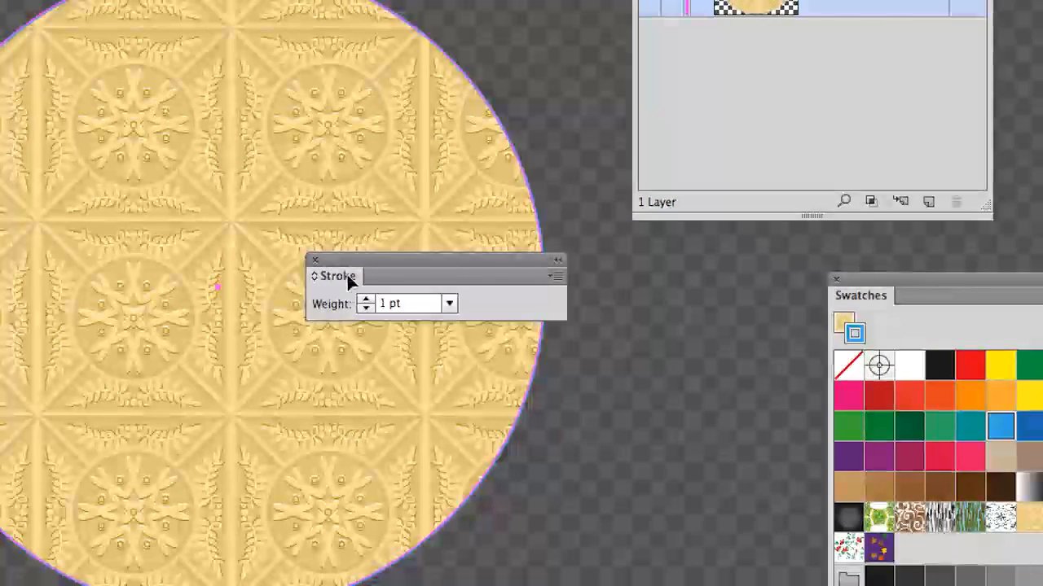
pyautogui.doubleClick(349, 279)
pyautogui.doubleClick(349, 279)
pyautogui.moveTo(348, 262)
pyautogui.mouseDown()
pyautogui.moveTo(362, 227)
pyautogui.moveTo(358, 179)
pyautogui.mouseUp()
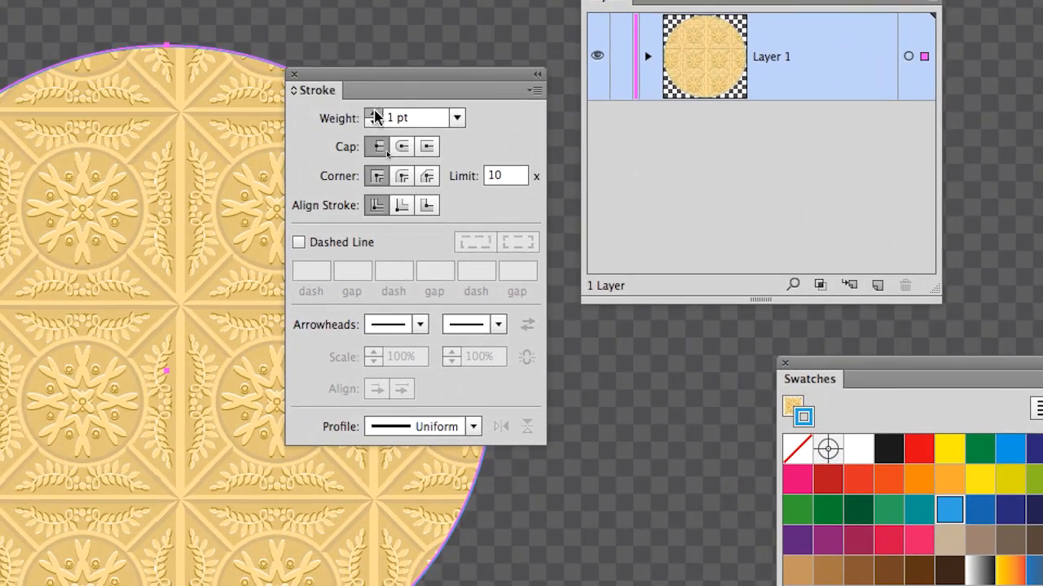
# Step: Set the circle's stroke weight to 18 pt and align the stroke to the outside of the path
pyautogui.moveTo(374, 115); pyautogui.dragTo(374, 115)
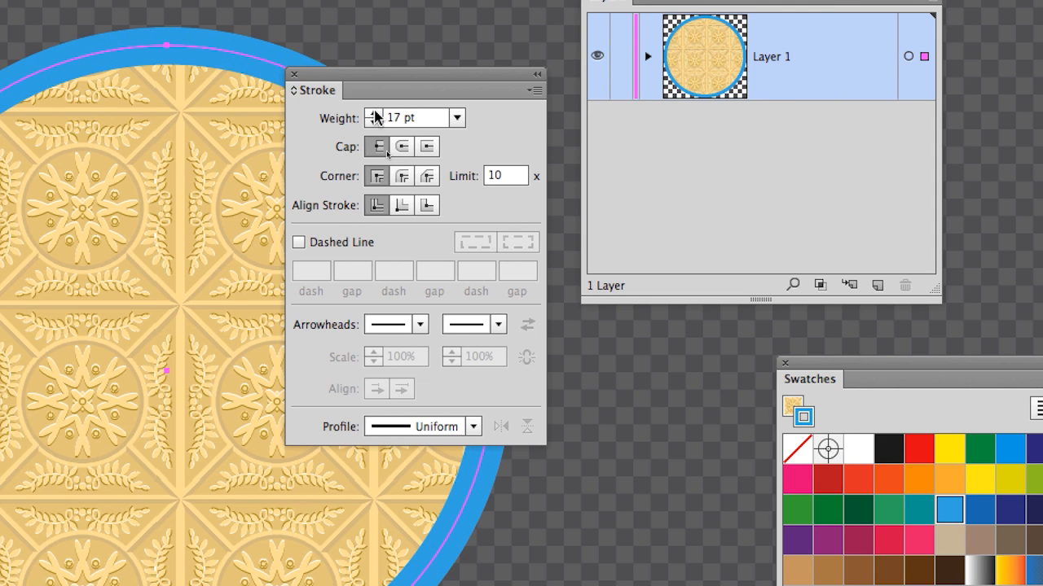
pyautogui.click(374, 115)
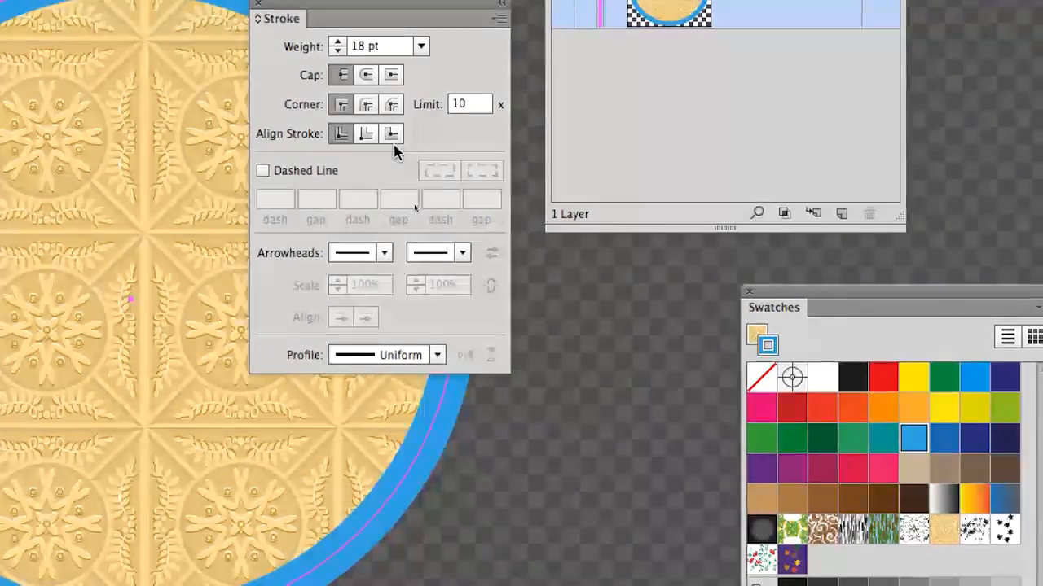
pyautogui.click(428, 207)
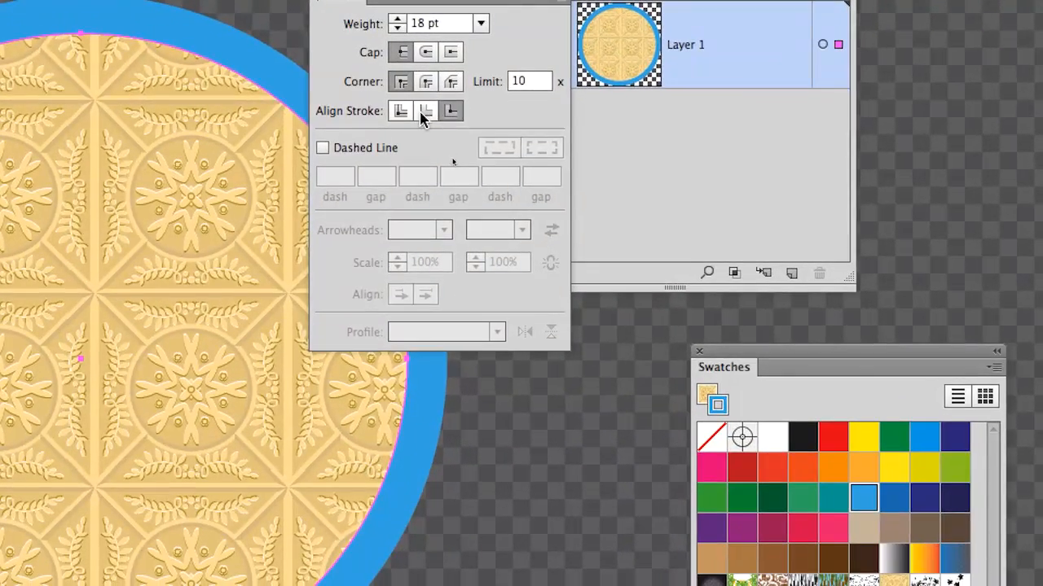
# Step: Try aligning the circle's stroke to the inside, and return it to the outside alignment
pyautogui.click(424, 114)
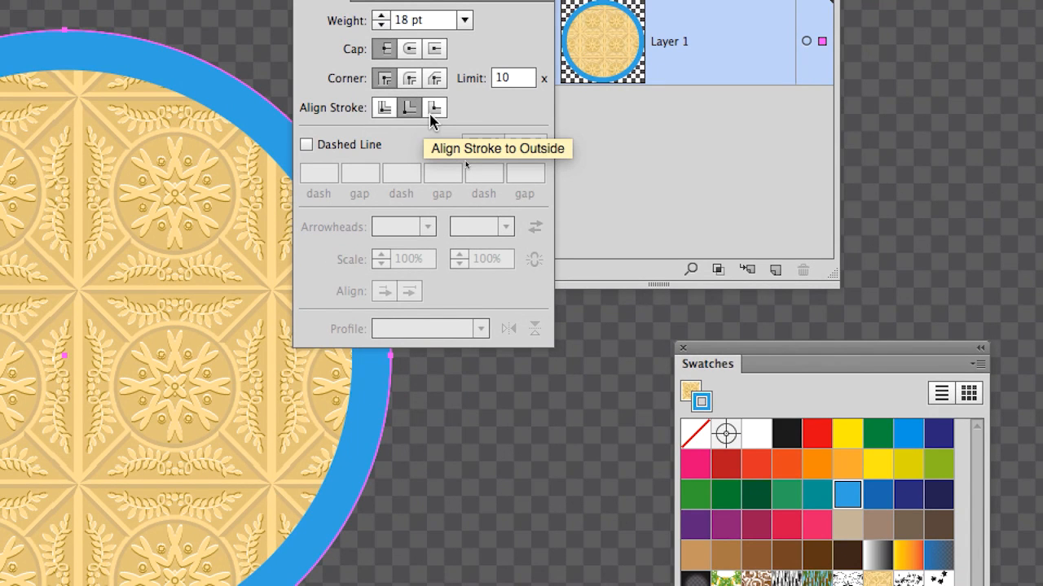
pyautogui.click(434, 108)
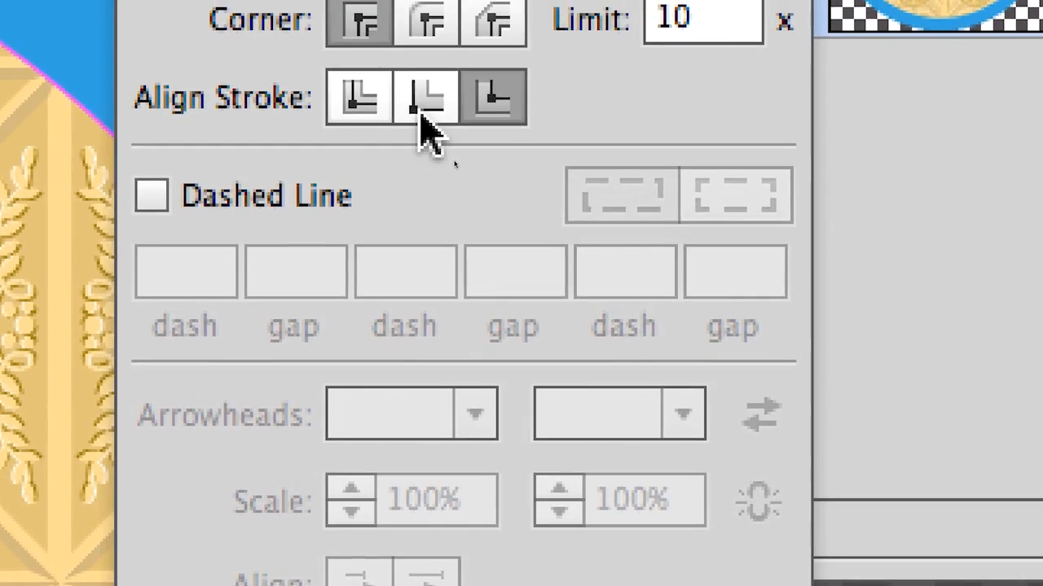
pyautogui.click(367, 96)
pyautogui.click(433, 112)
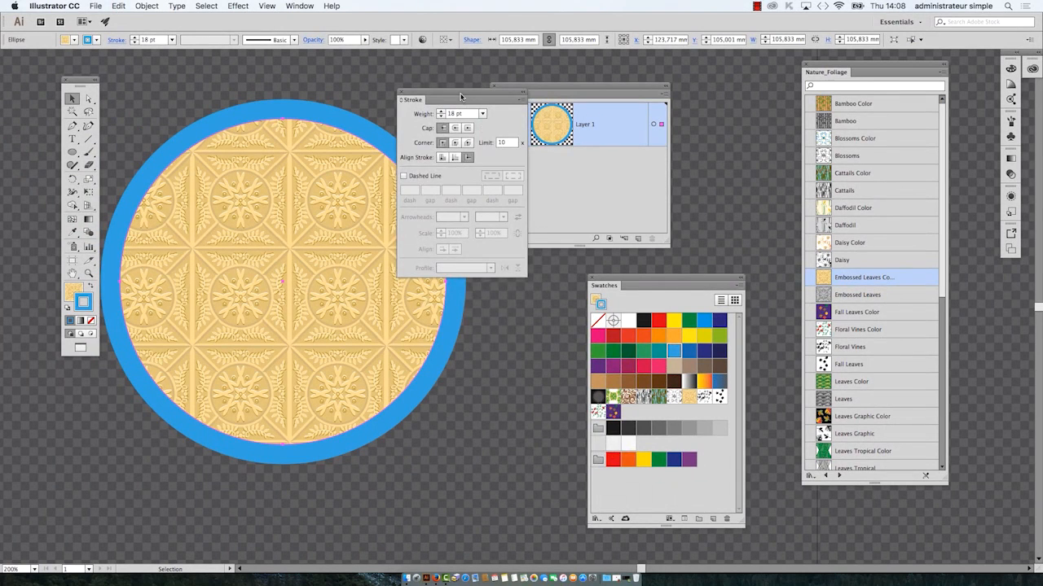
# Step: Move the Stroke panel off the circle and bring the whole circle into view at 100% zoom
pyautogui.moveTo(460, 97); pyautogui.dragTo(569, 318)
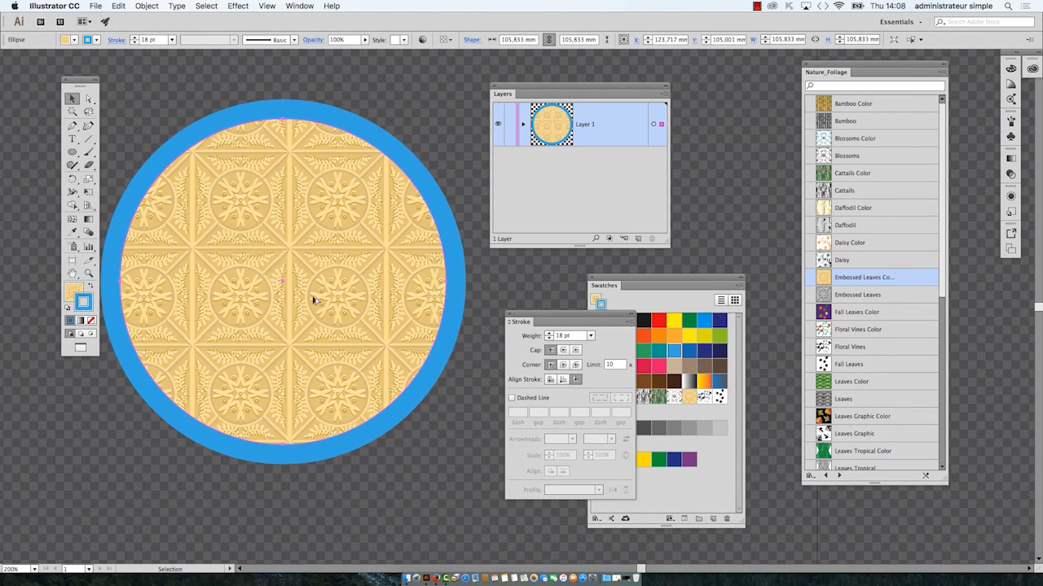
pyautogui.scroll(-2, 291, 299)
pyautogui.moveTo(372, 262); pyautogui.dragTo(317, 169)
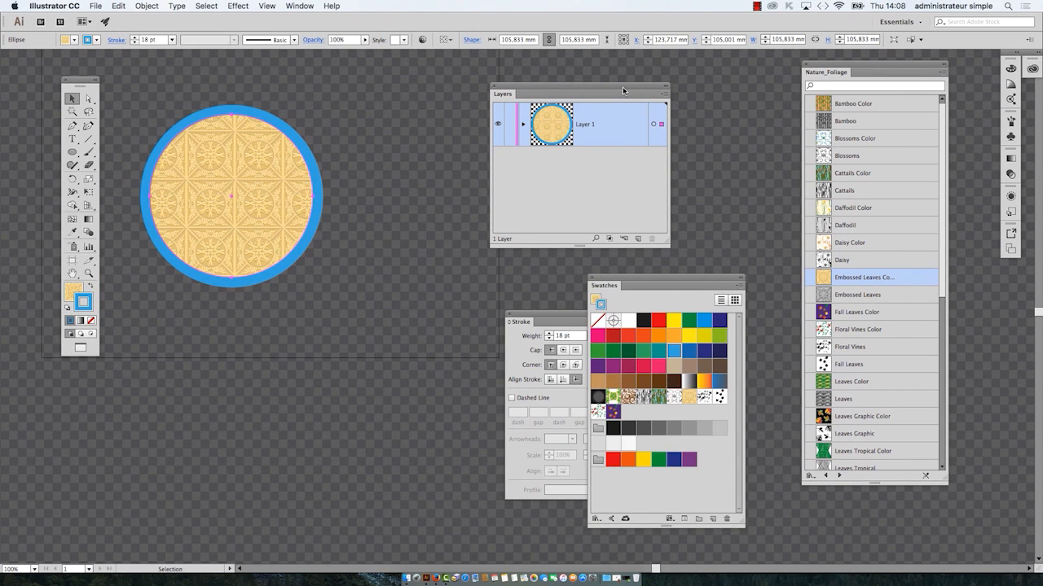
# Step: Clear space on the canvas by moving the Layers and Swatches panels away from the circle and closing the Stroke panel
pyautogui.moveTo(623, 90); pyautogui.dragTo(247, 387)
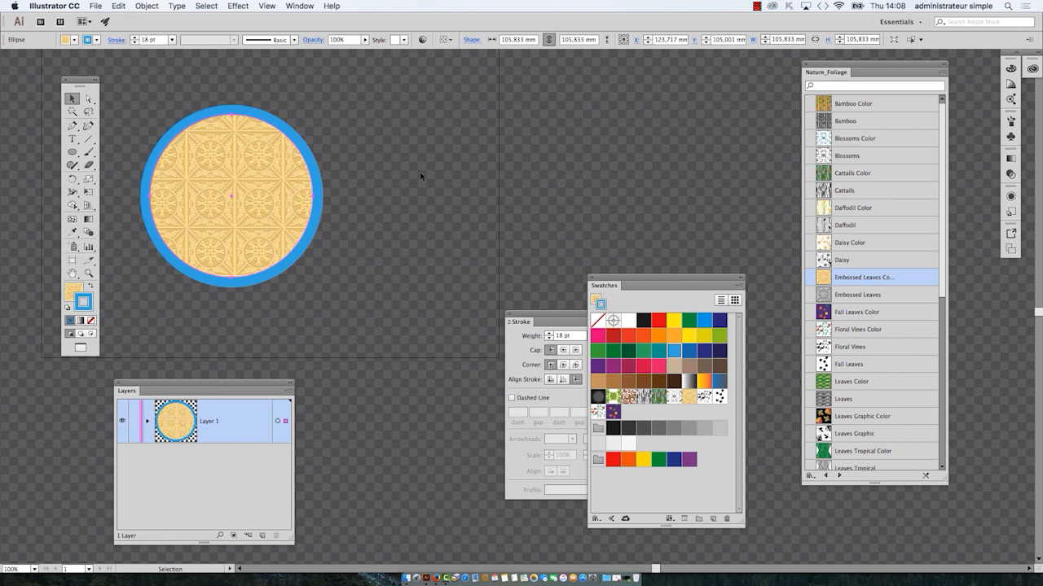
pyautogui.click(71, 152)
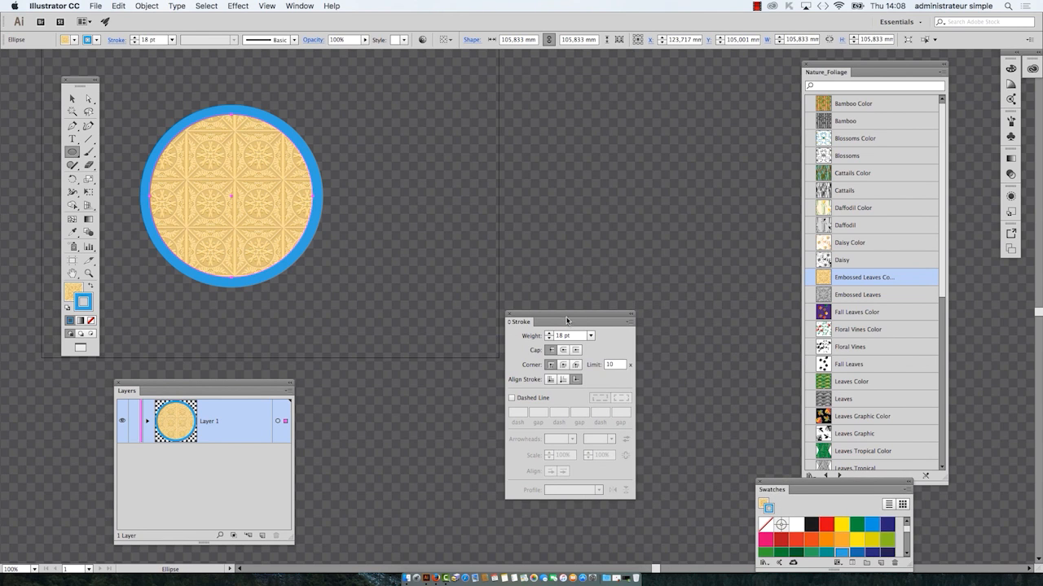
pyautogui.moveTo(567, 320)
pyautogui.mouseDown()
pyautogui.moveTo(441, 399)
pyautogui.moveTo(431, 483)
pyautogui.mouseUp()
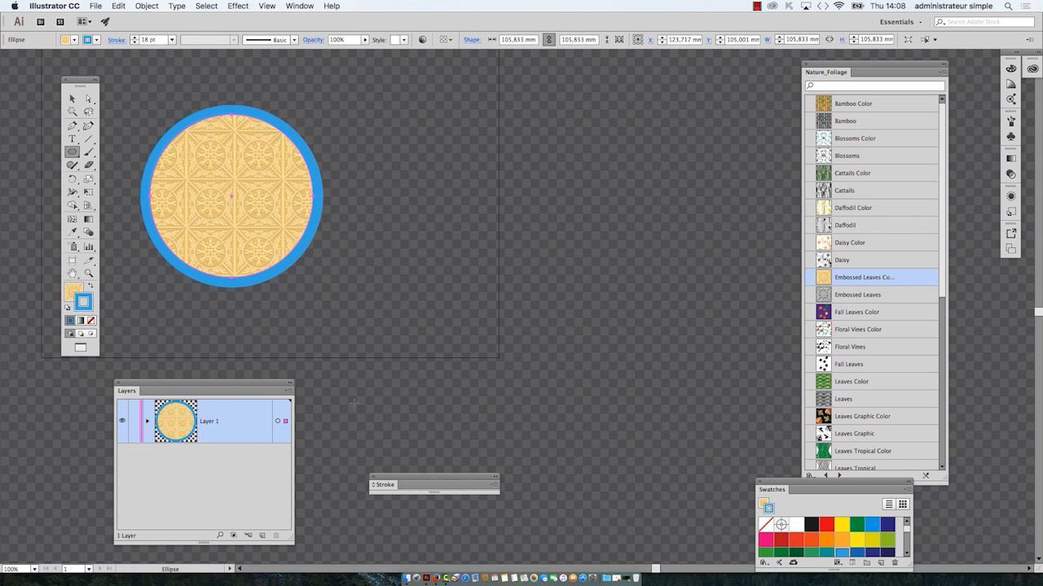
pyautogui.click(374, 477)
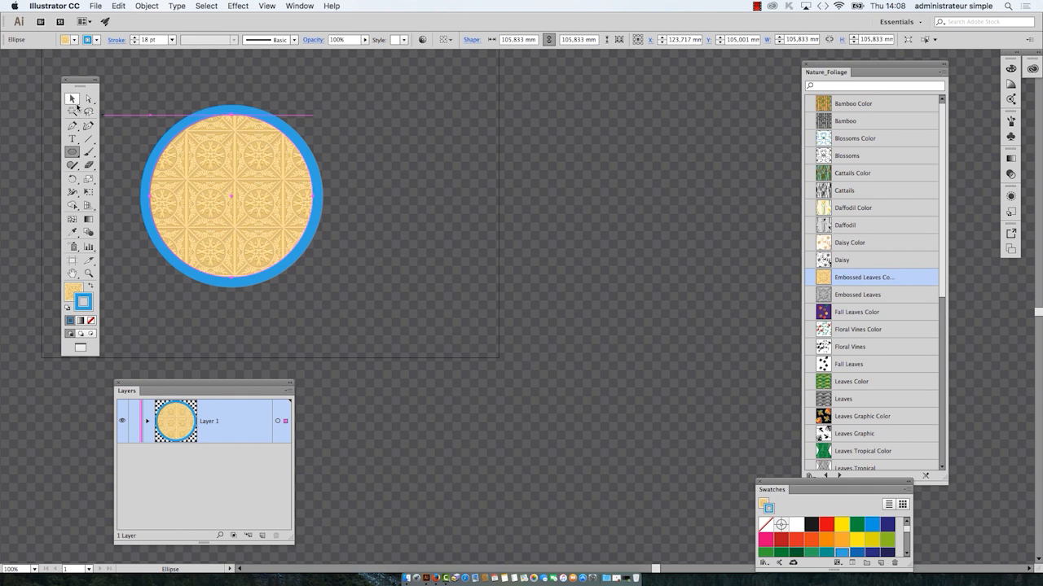
# Step: Duplicate the patterned circle horizontally, placing the copy to the right of the original
pyautogui.click(73, 100)
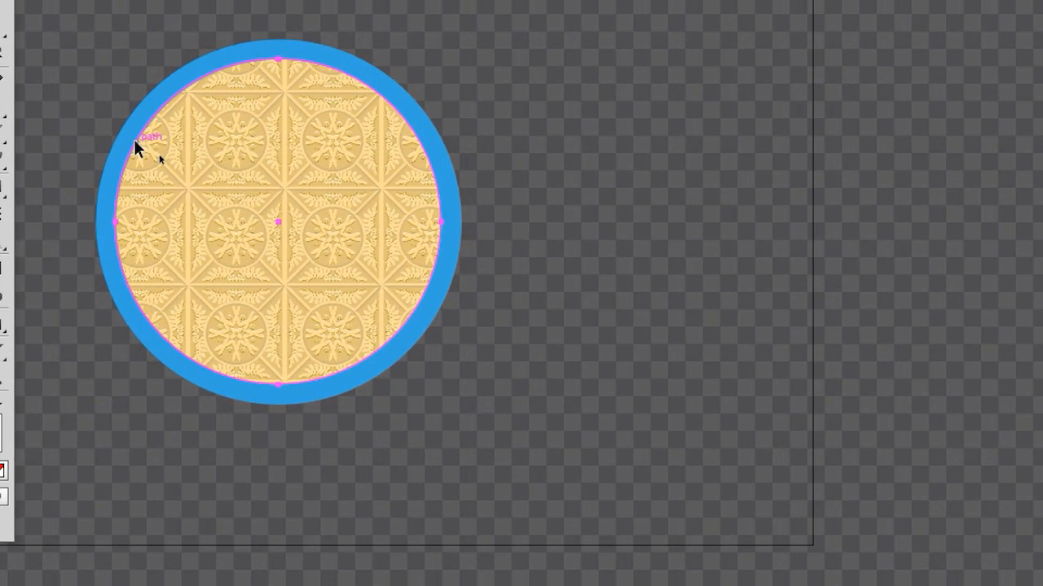
pyautogui.moveTo(260, 221); pyautogui.dragTo(400, 237)
pyautogui.moveTo(187, 154); pyautogui.dragTo(319, 148)
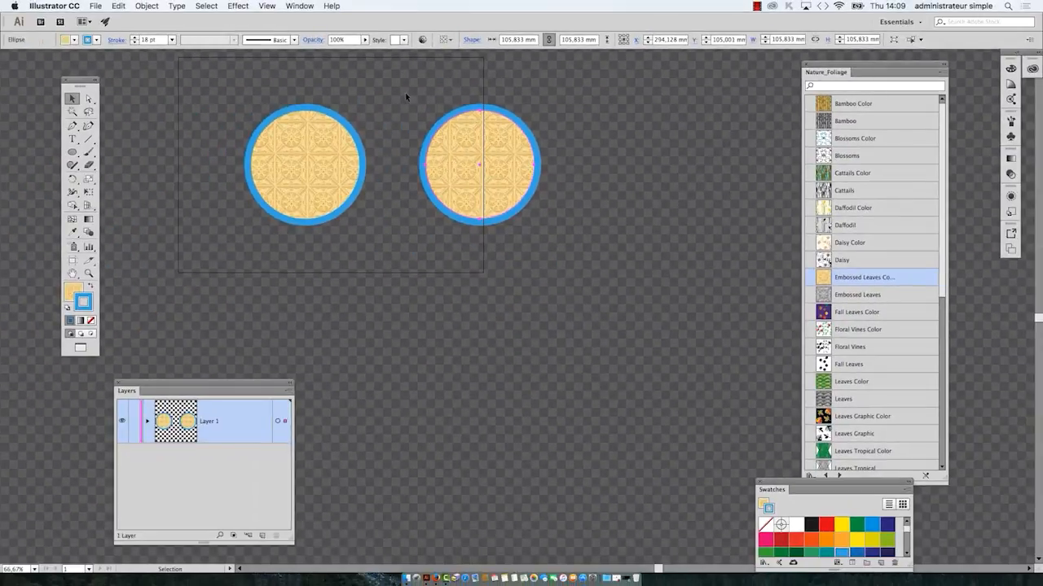
pyautogui.scroll(2, 461, 158)
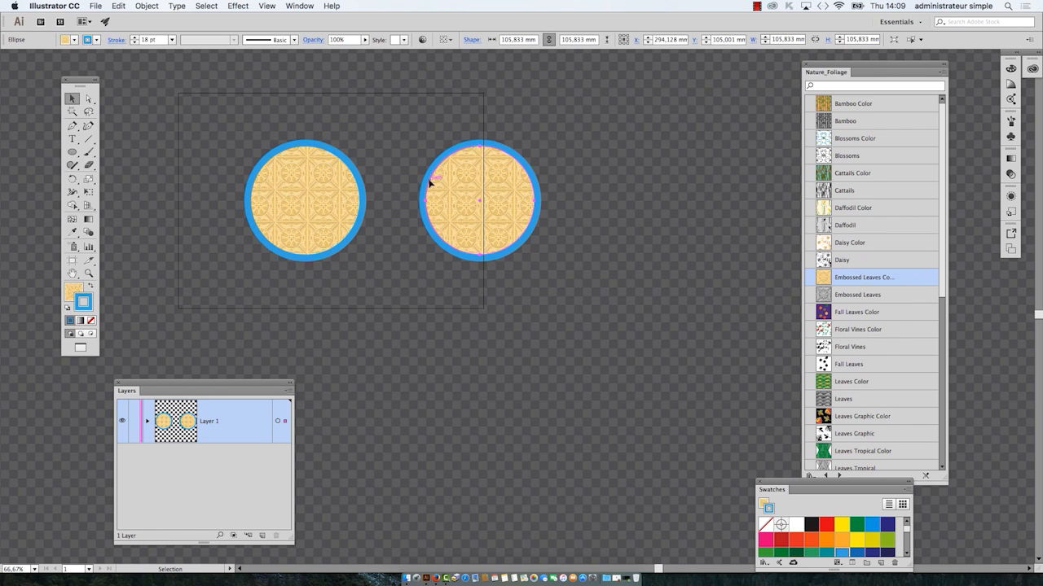
pyautogui.scroll(1, 381, 215)
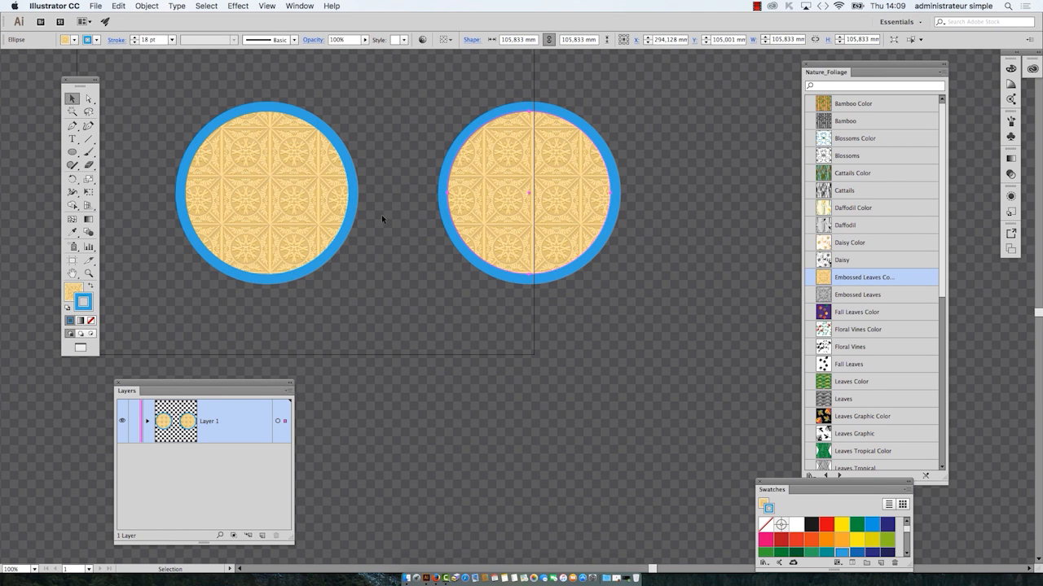
pyautogui.scroll(2, 387, 217)
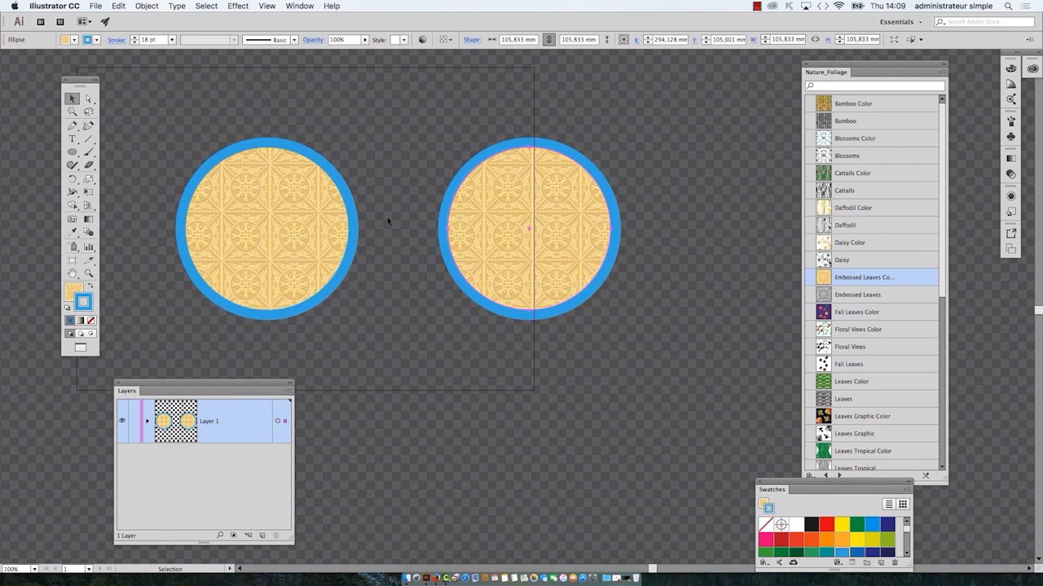
# Step: Widen the artboard with the Artboard tool by extending its right edge past the second circle, and return to the Selection tool
pyautogui.moveTo(82, 78); pyautogui.dragTo(43, 68)
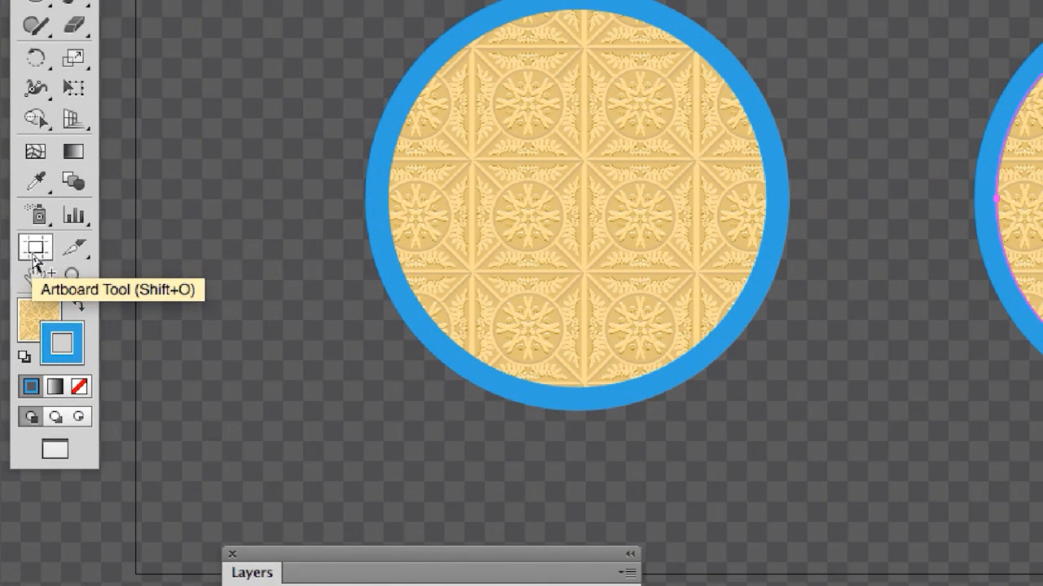
pyautogui.click(35, 257)
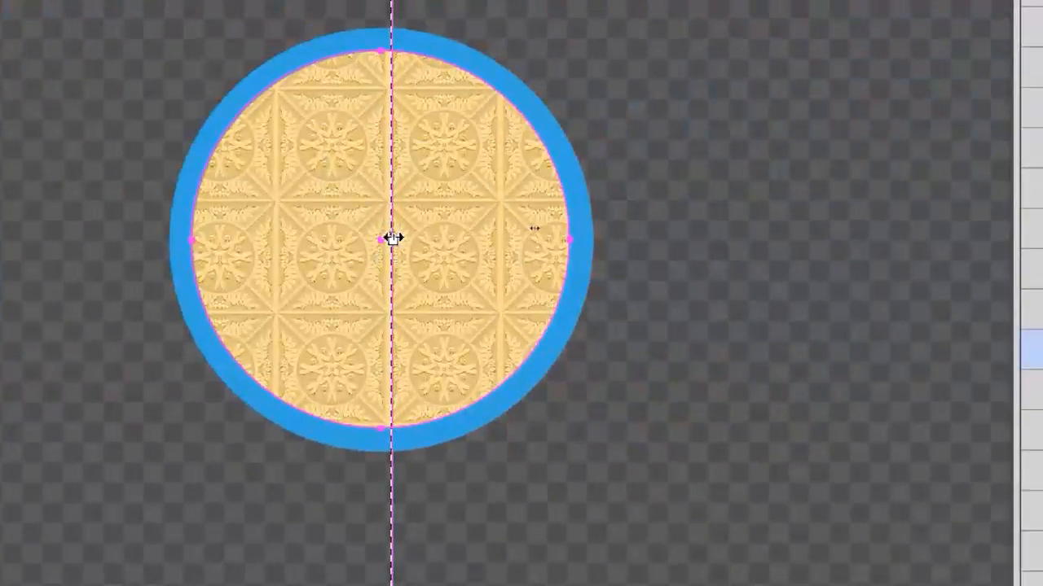
pyautogui.moveTo(393, 238); pyautogui.dragTo(712, 238)
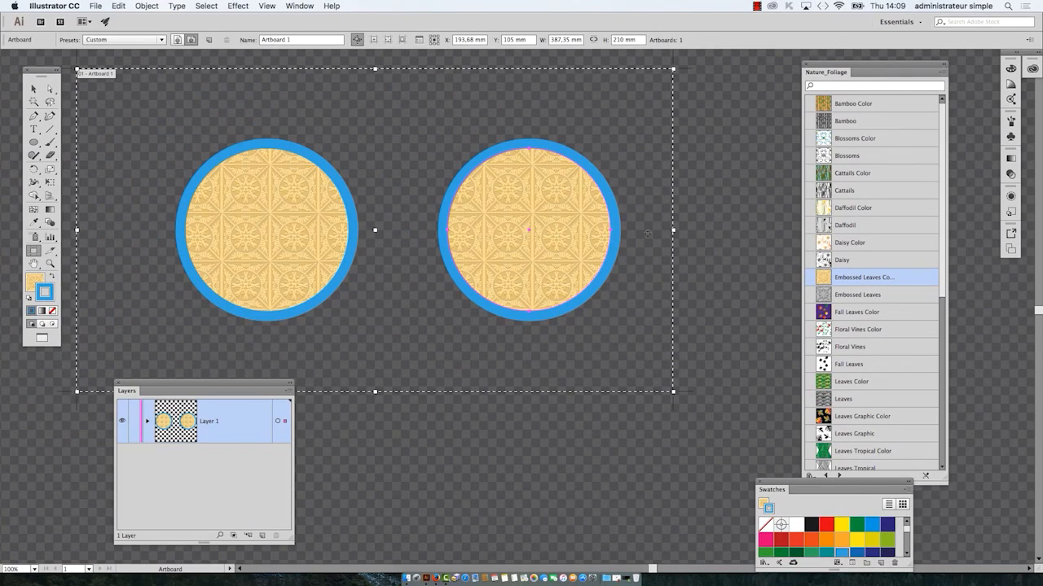
pyautogui.moveTo(673, 231); pyautogui.dragTo(731, 230)
pyautogui.moveTo(39, 71); pyautogui.dragTo(41, 92)
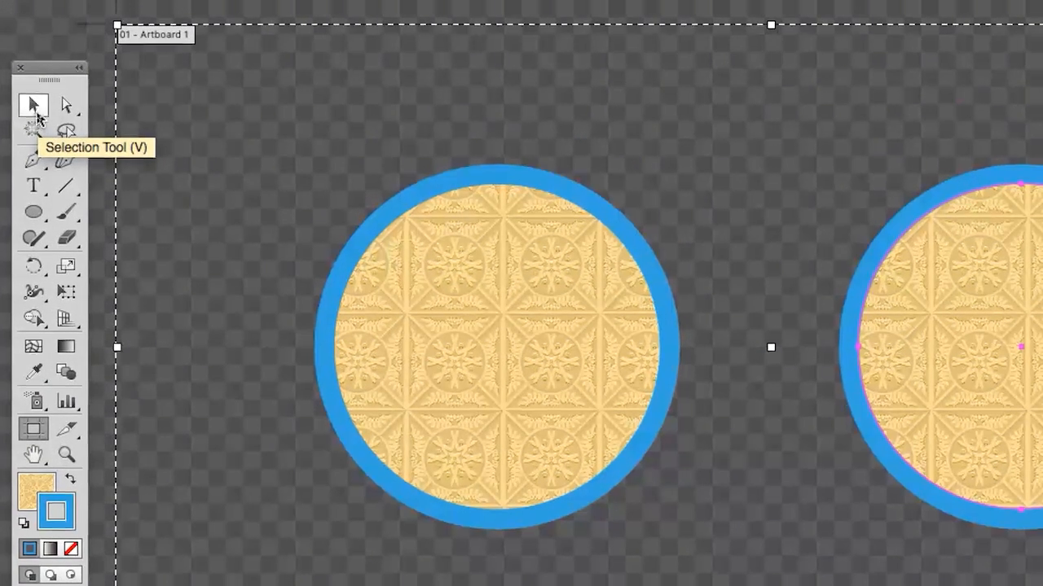
pyautogui.click(34, 106)
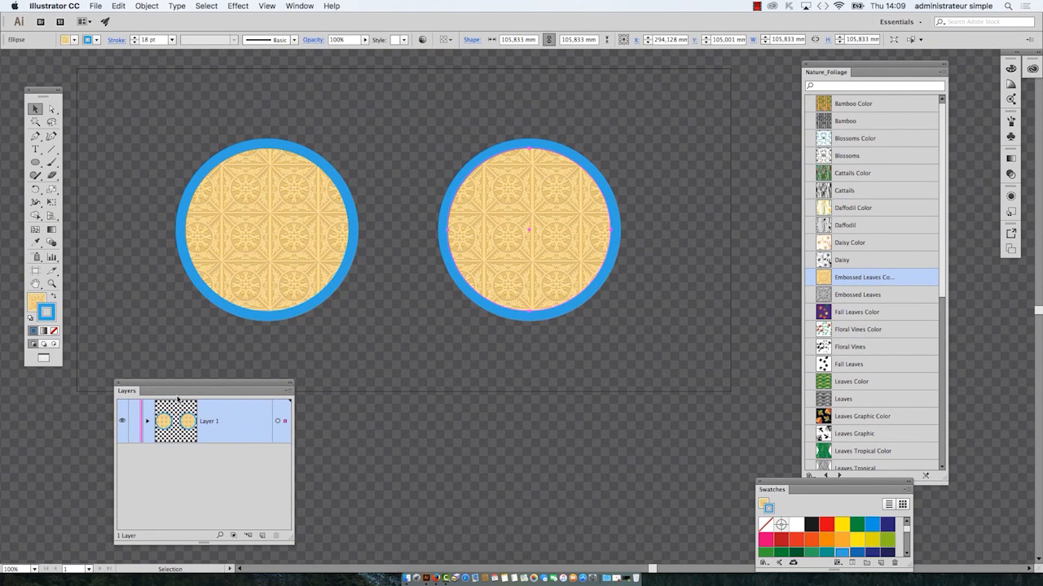
# Step: Place the Layers and expanded Swatches panels below the circles, and apply the Leaves pattern to the right circle's stroke
pyautogui.moveTo(172, 387); pyautogui.dragTo(137, 432)
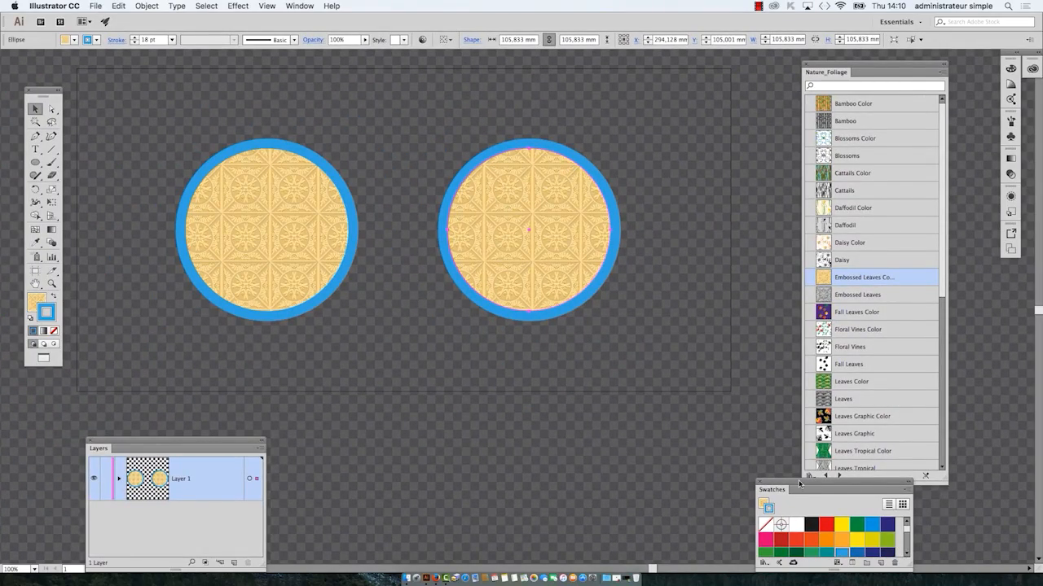
pyautogui.moveTo(799, 483); pyautogui.dragTo(467, 390)
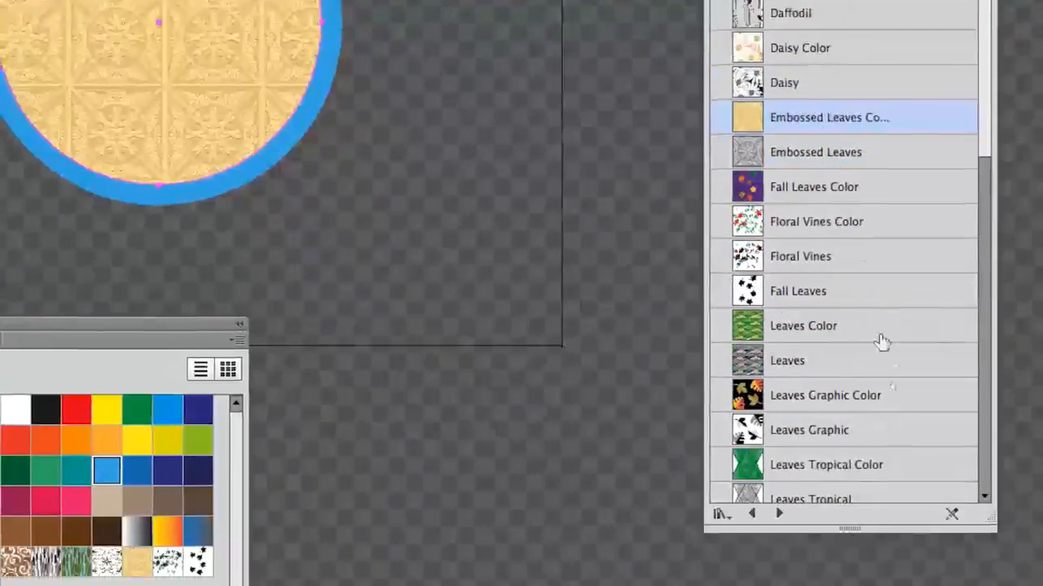
pyautogui.click(881, 406)
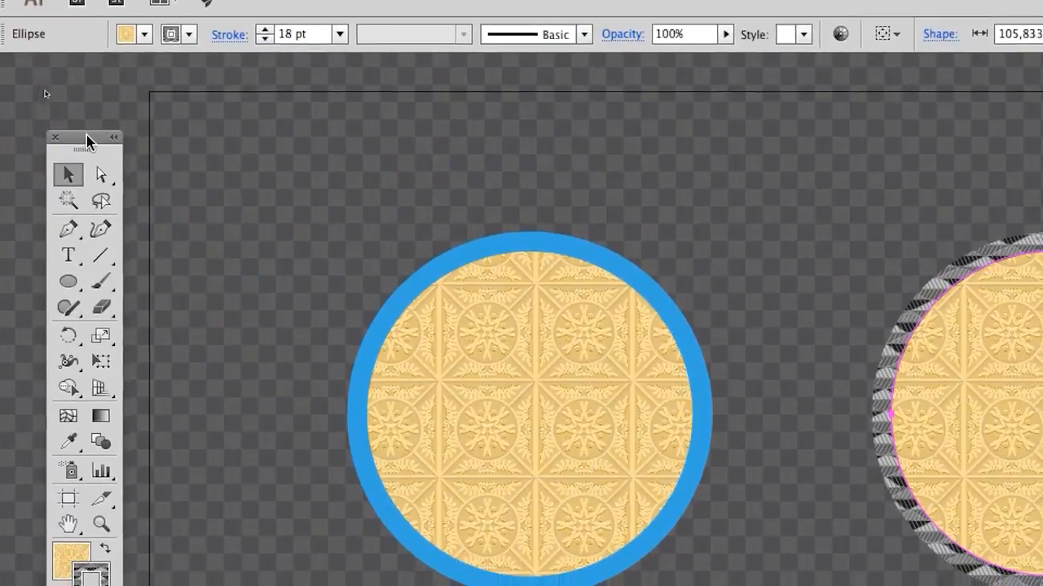
# Step: Move the Tools panel beside the right circle, try blue, navy and tan fills, and fill the circle with red BE1622
pyautogui.moveTo(88, 143); pyautogui.dragTo(515, 112)
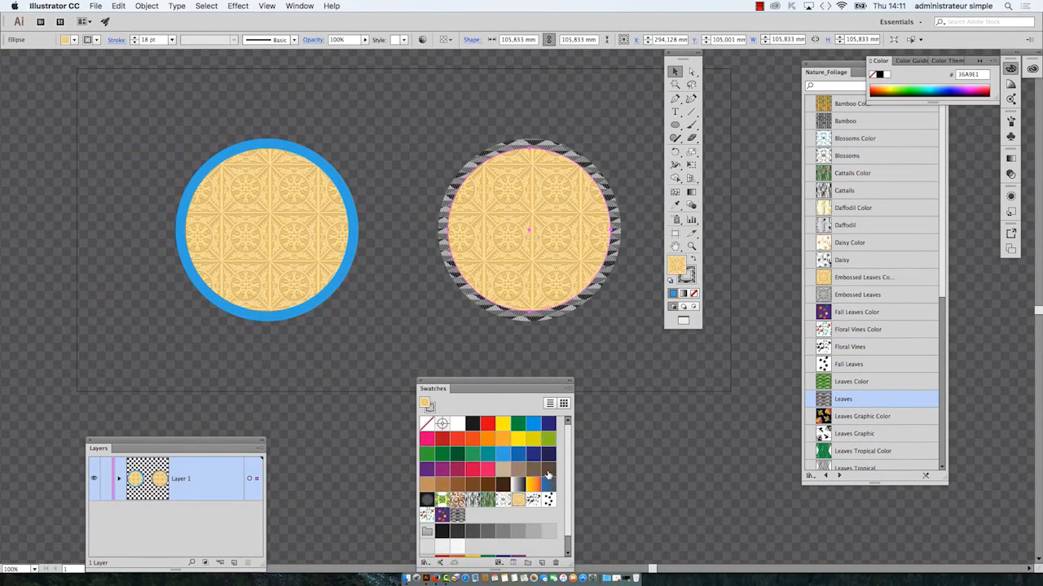
pyautogui.click(518, 455)
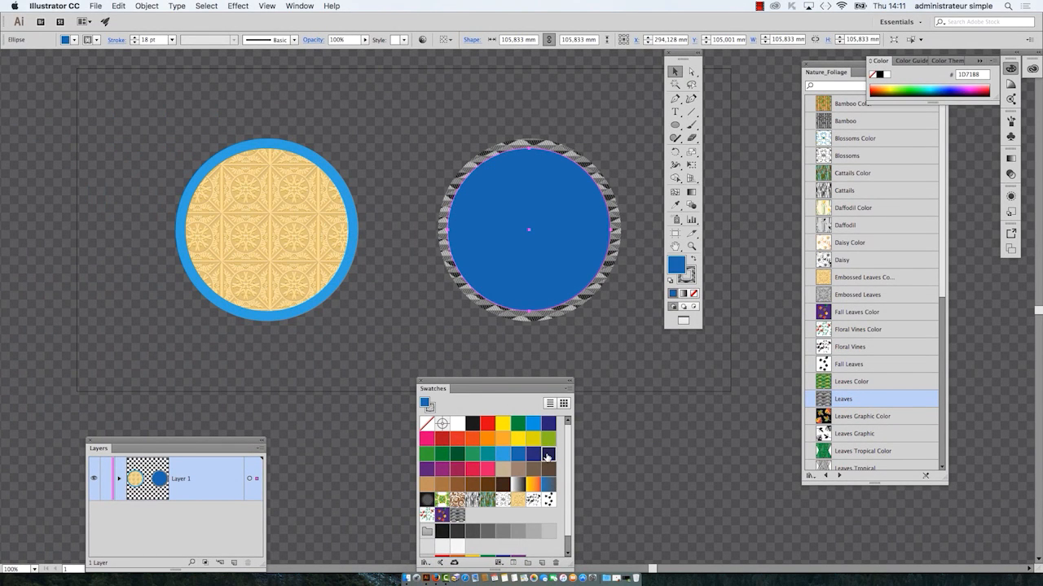
pyautogui.click(547, 455)
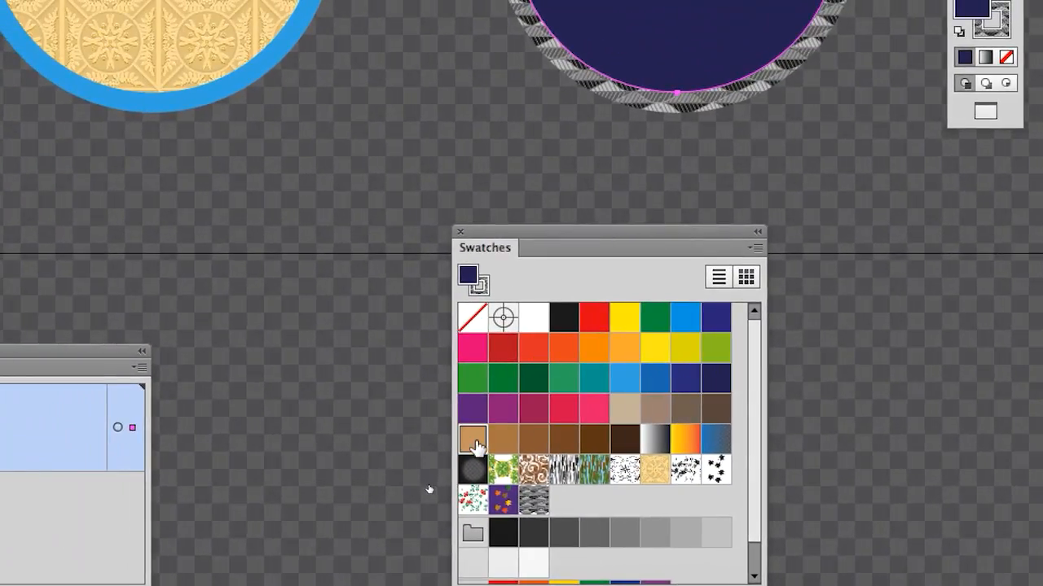
pyautogui.click(386, 384)
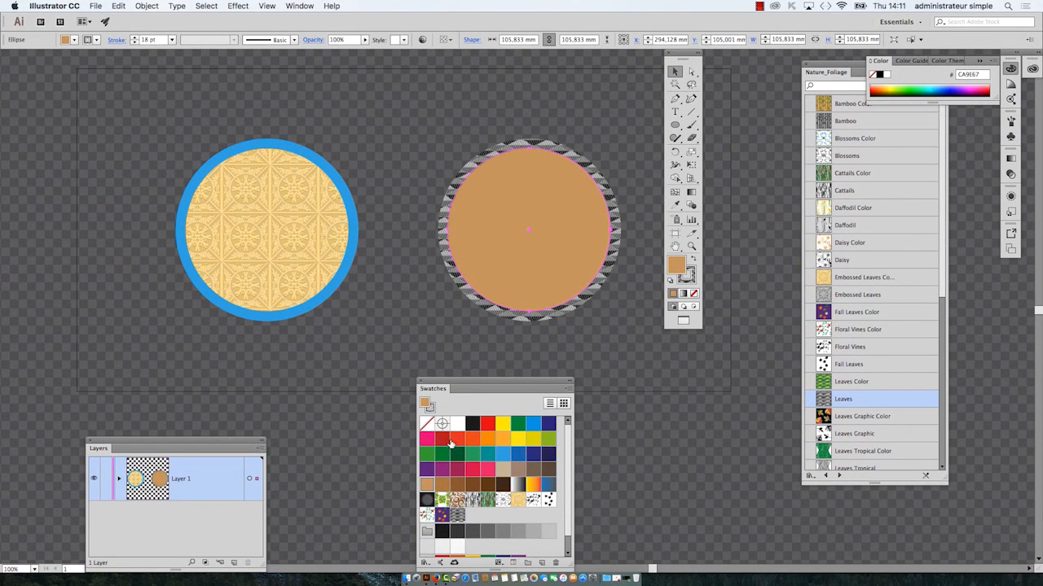
pyautogui.click(447, 440)
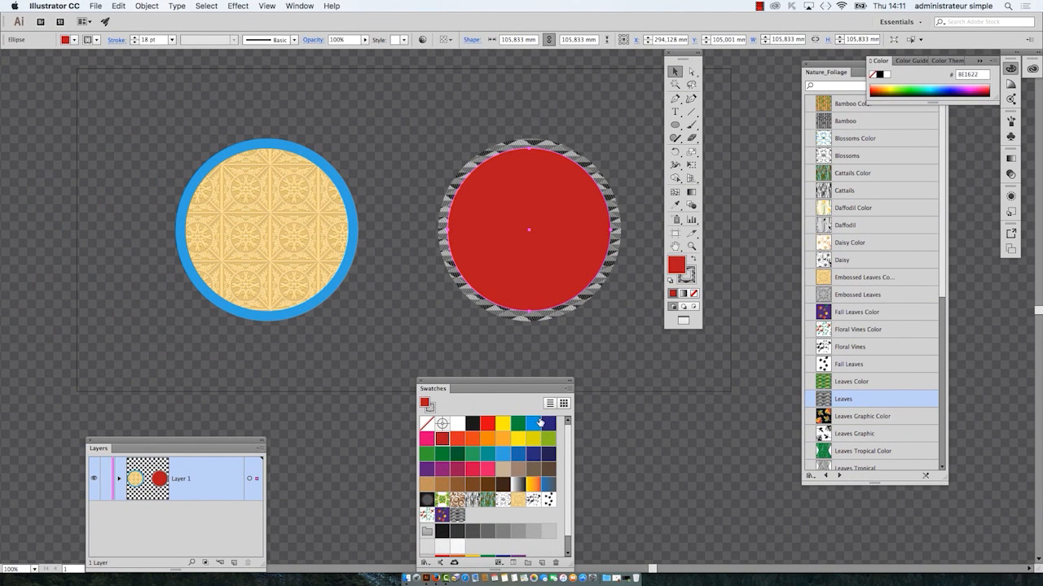
# Step: Start a new swatch from the circle's red fill and move its dialog beside the circle
pyautogui.click(567, 399)
pyautogui.click(635, 322)
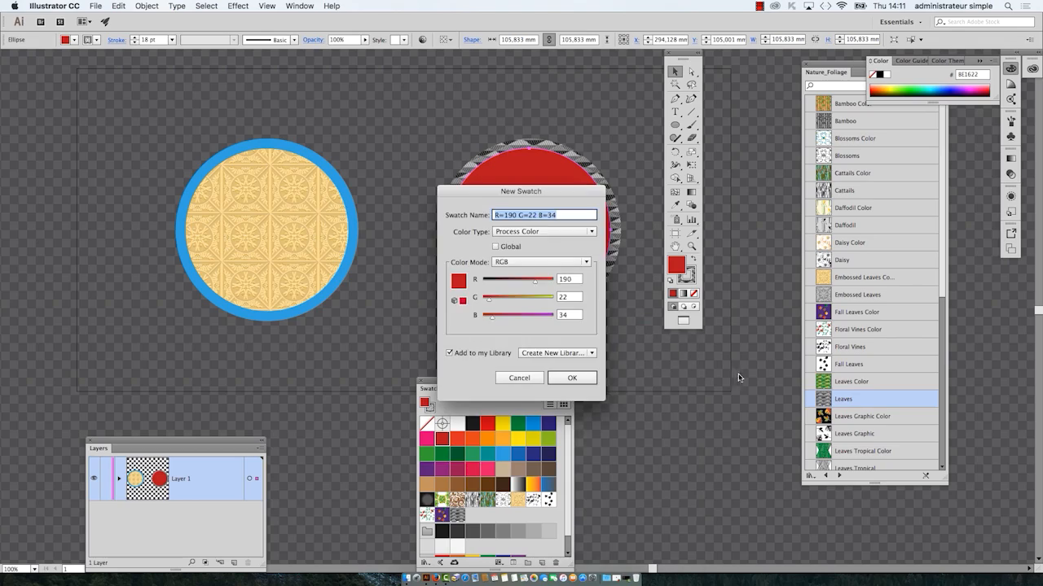
pyautogui.moveTo(494, 192); pyautogui.dragTo(717, 328)
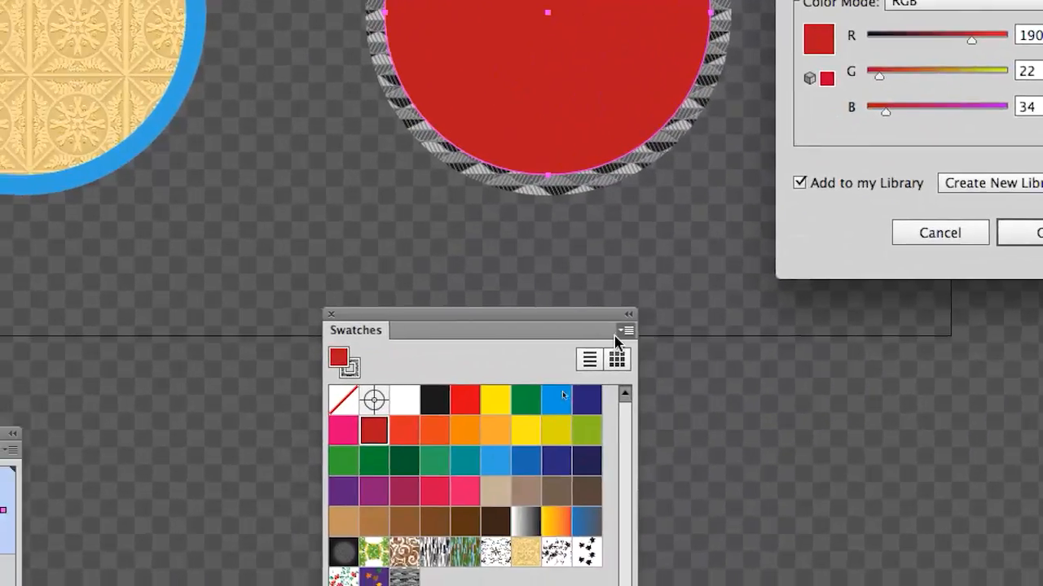
# Step: Try green mixes for the new swatch, starting with R=85, G=190, B=130, and look over the color modes while keeping RGB
pyautogui.click(912, 41)
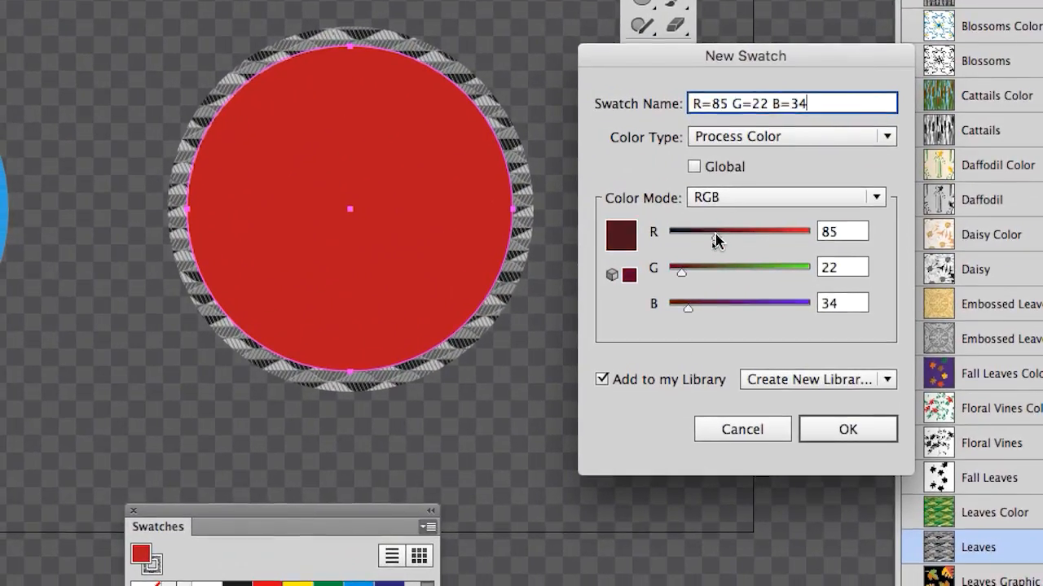
pyautogui.moveTo(737, 269); pyautogui.dragTo(773, 269)
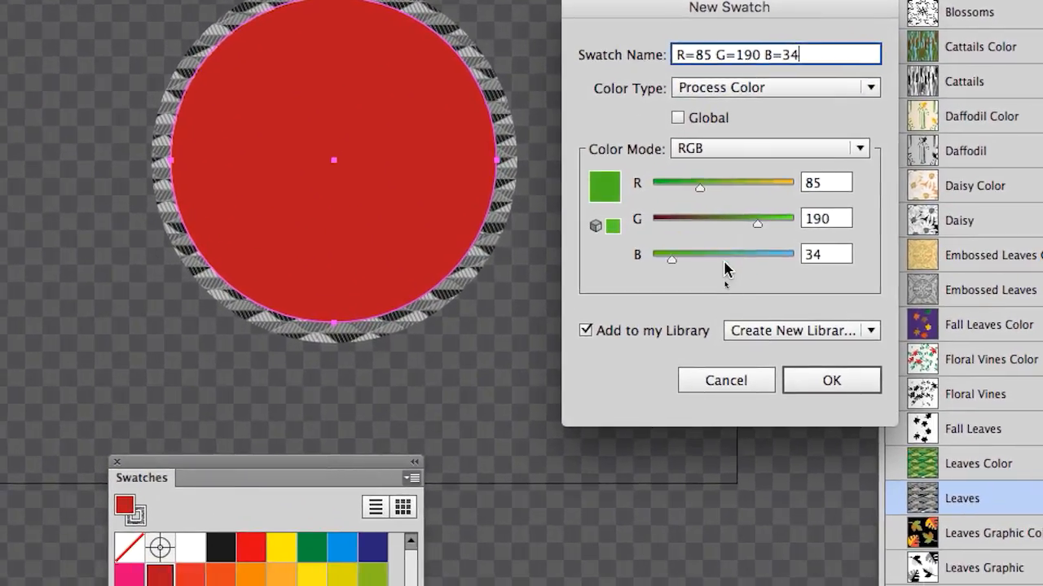
pyautogui.click(724, 262)
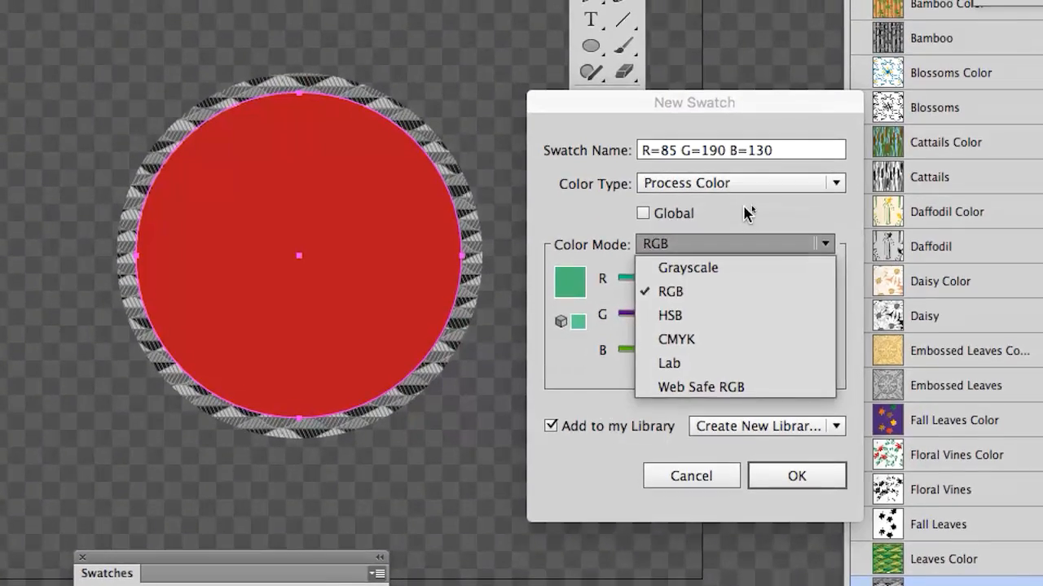
pyautogui.click(782, 154)
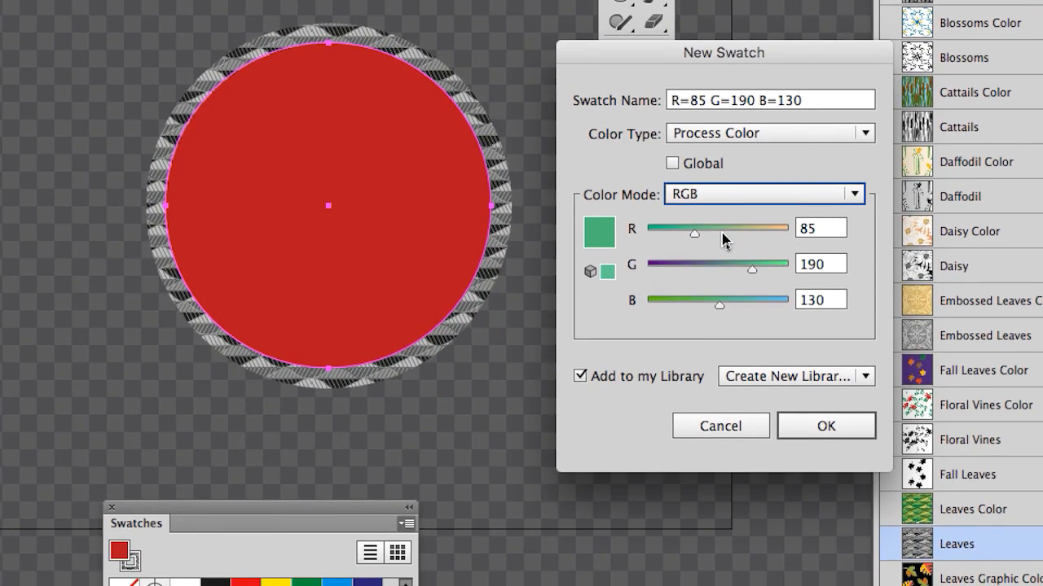
pyautogui.click(723, 235)
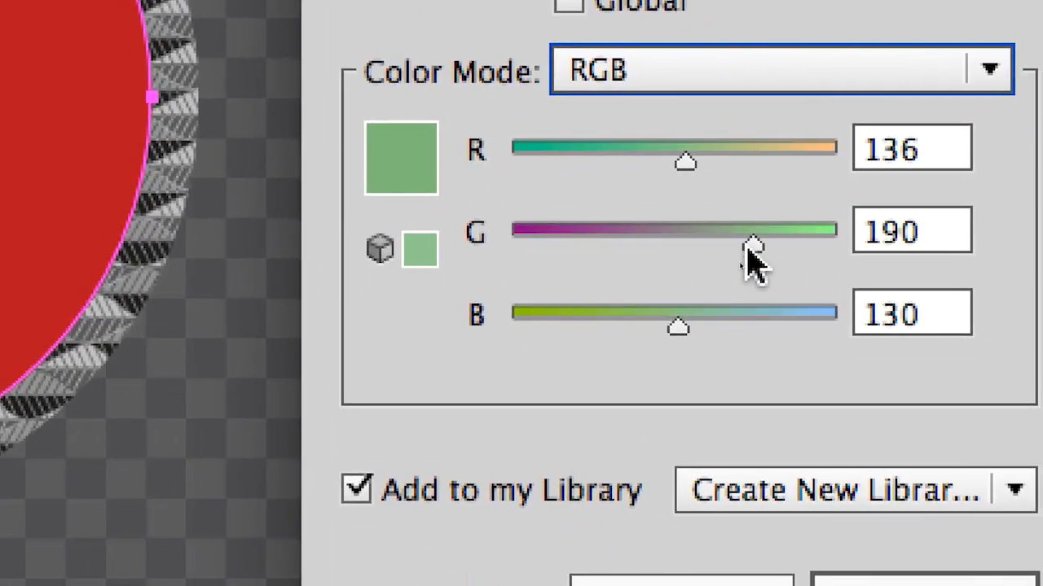
pyautogui.moveTo(794, 257); pyautogui.dragTo(818, 241)
pyautogui.moveTo(755, 243)
pyautogui.mouseDown()
pyautogui.moveTo(643, 243)
pyautogui.moveTo(752, 240)
pyautogui.moveTo(740, 241)
pyautogui.mouseUp()
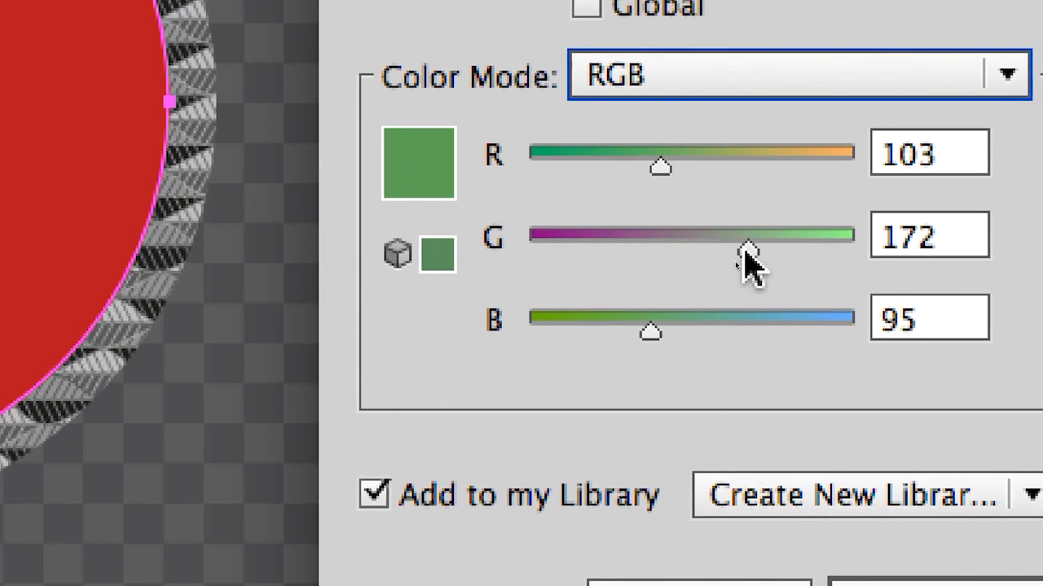
pyautogui.moveTo(746, 261)
pyautogui.mouseDown()
pyautogui.moveTo(806, 256)
pyautogui.moveTo(730, 263)
pyautogui.mouseUp()
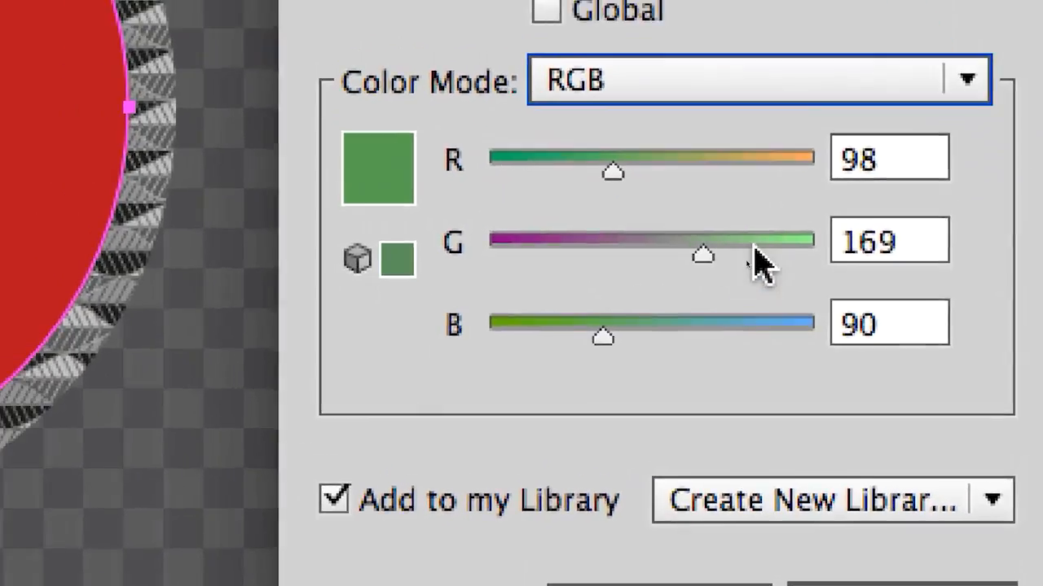
# Step: Create the new swatch with R=156, G=110, B=129, and move the Swatches panel up beside the left circle
pyautogui.moveTo(767, 246); pyautogui.dragTo(731, 234)
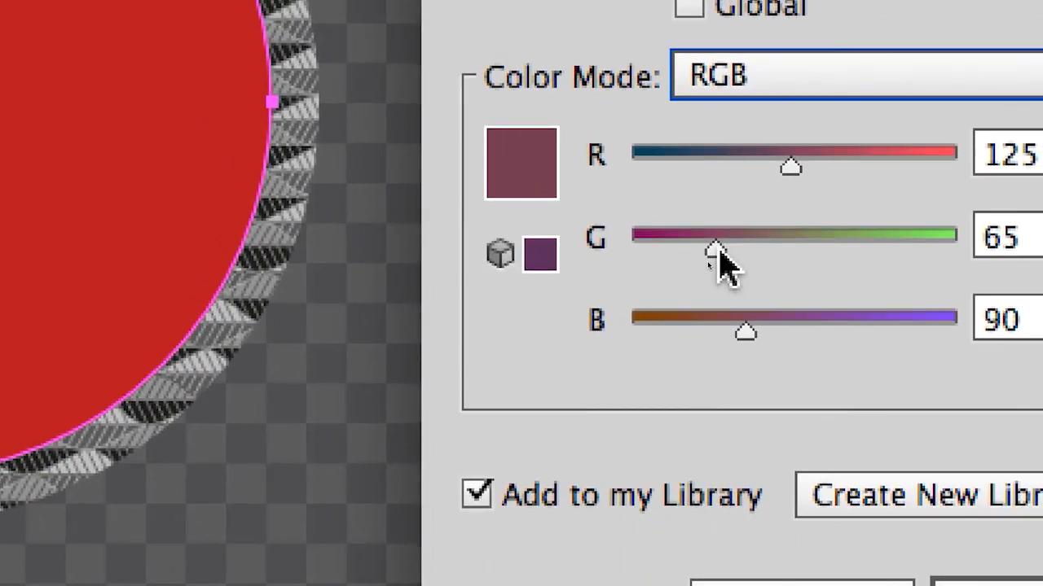
pyautogui.moveTo(657, 316); pyautogui.dragTo(727, 321)
pyautogui.moveTo(733, 253)
pyautogui.mouseDown()
pyautogui.moveTo(688, 252)
pyautogui.moveTo(717, 252)
pyautogui.mouseUp()
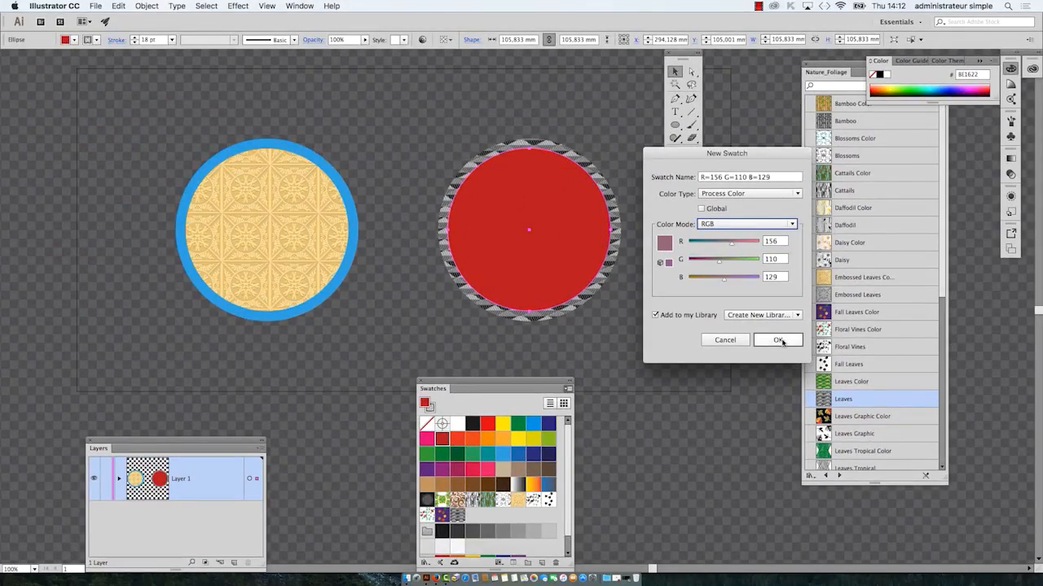
pyautogui.click(778, 340)
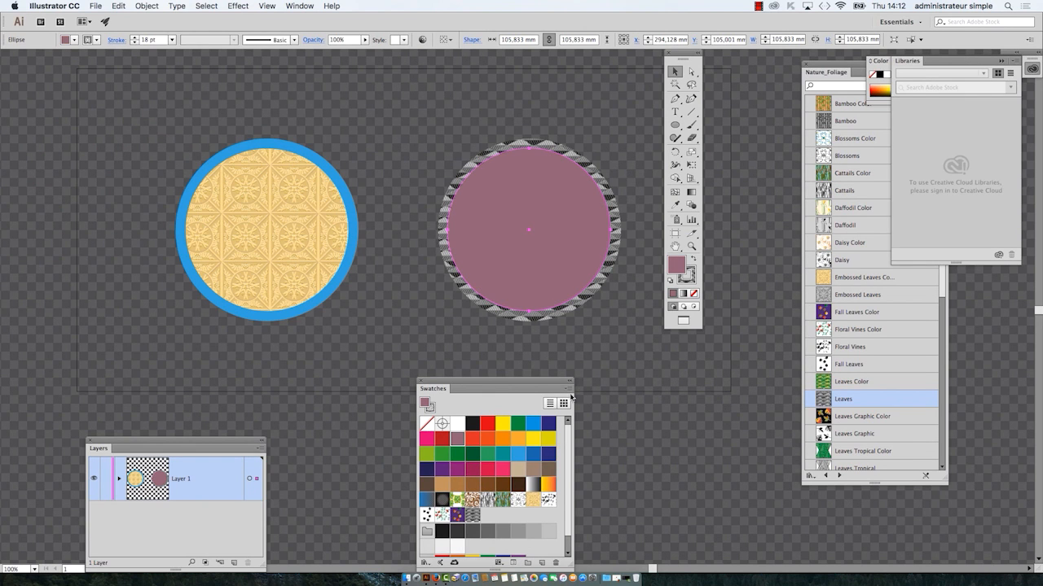
pyautogui.moveTo(526, 384); pyautogui.dragTo(125, 67)
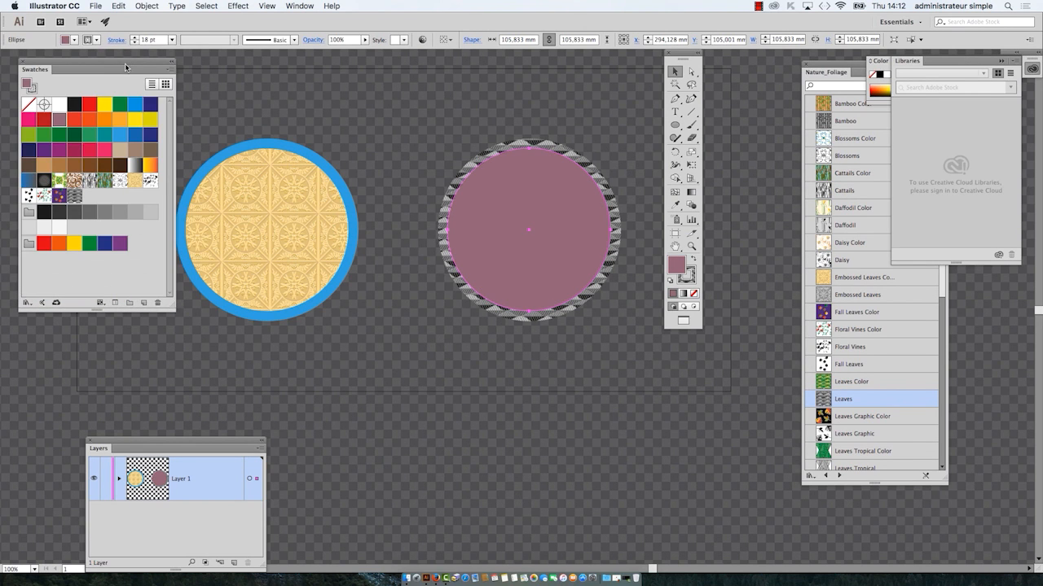
# Step: Enlarge the Swatches panel, place it beside the left circle, and bring the Nature_Foliage panel in front of the color and library panels
pyautogui.moveTo(171, 306); pyautogui.dragTo(185, 327)
pyautogui.moveTo(165, 69)
pyautogui.mouseDown()
pyautogui.moveTo(517, 86)
pyautogui.moveTo(168, 72)
pyautogui.mouseUp()
pyautogui.moveTo(524, 250); pyautogui.dragTo(567, 253)
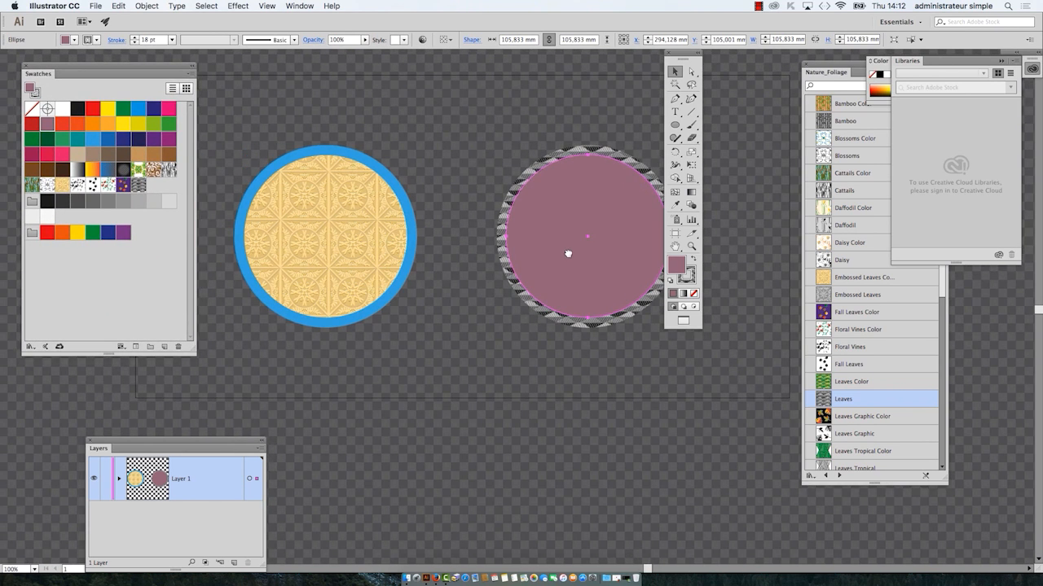
pyautogui.click(829, 272)
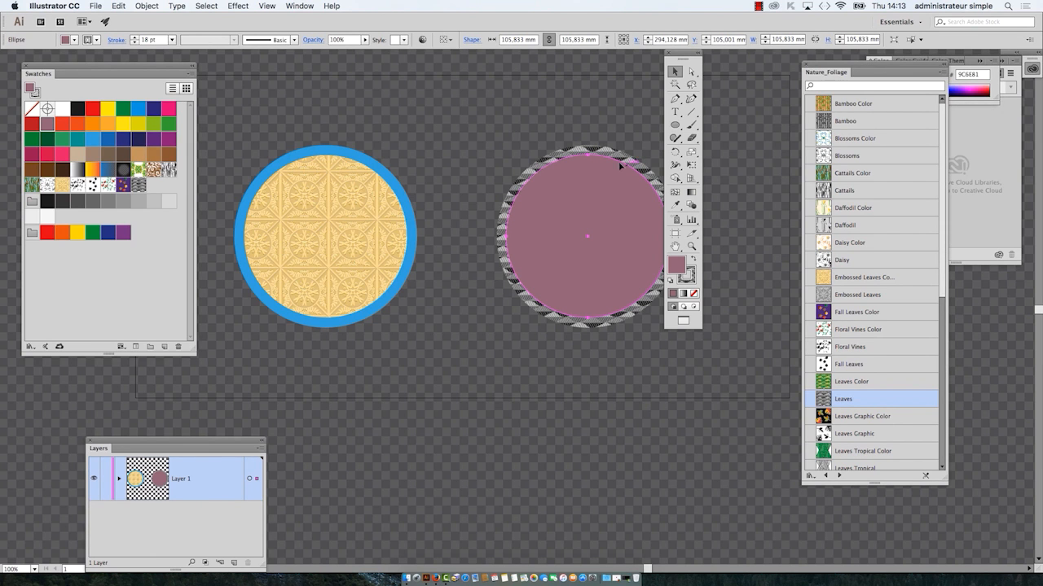
pyautogui.scroll(-2, 525, 253)
pyautogui.moveTo(369, 220); pyautogui.dragTo(302, 142)
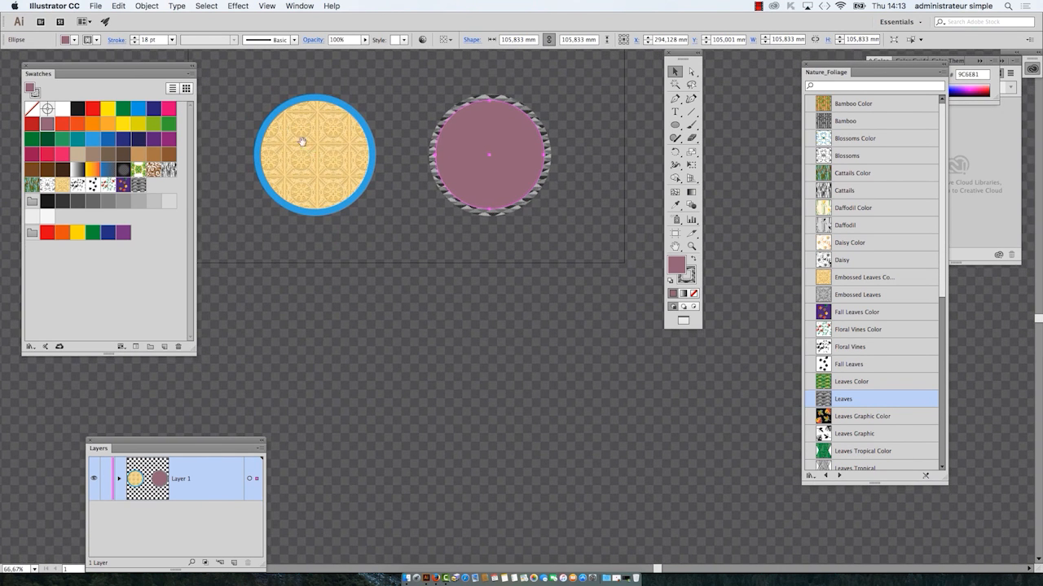
# Step: Show the Graphic Styles panel
pyautogui.click(299, 6)
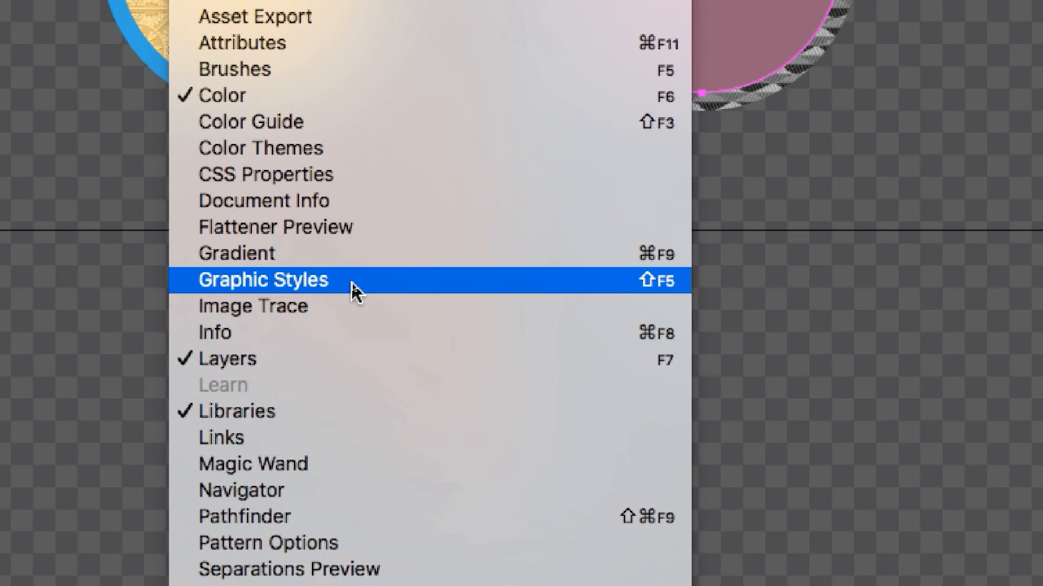
pyautogui.click(352, 283)
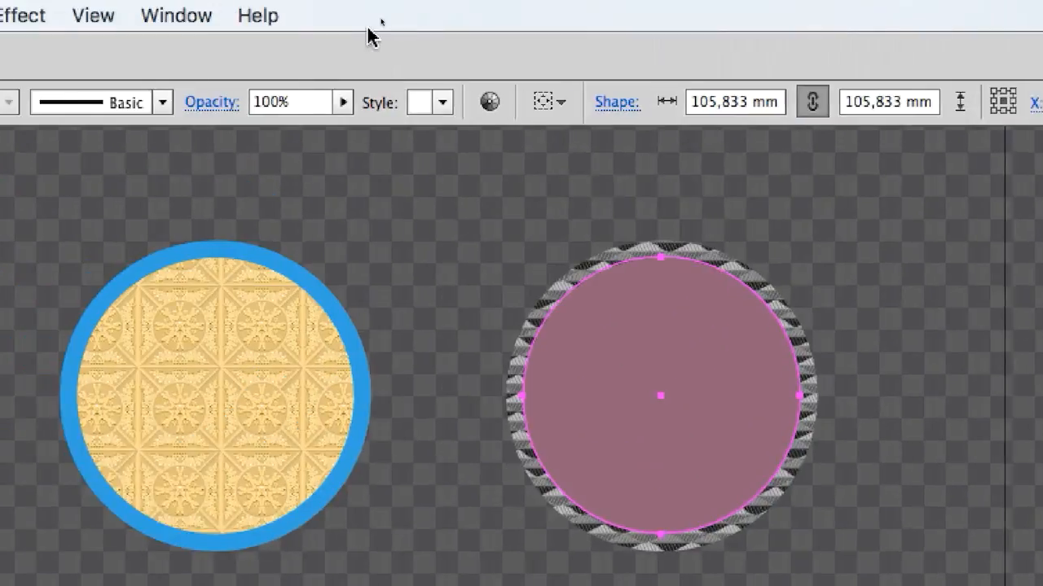
pyautogui.click(313, 10)
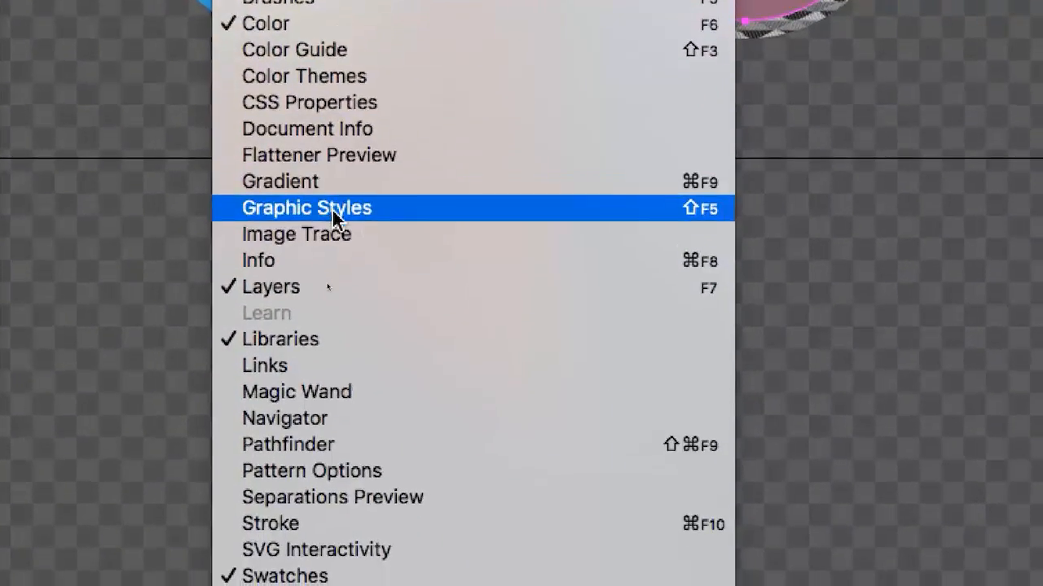
pyautogui.click(330, 348)
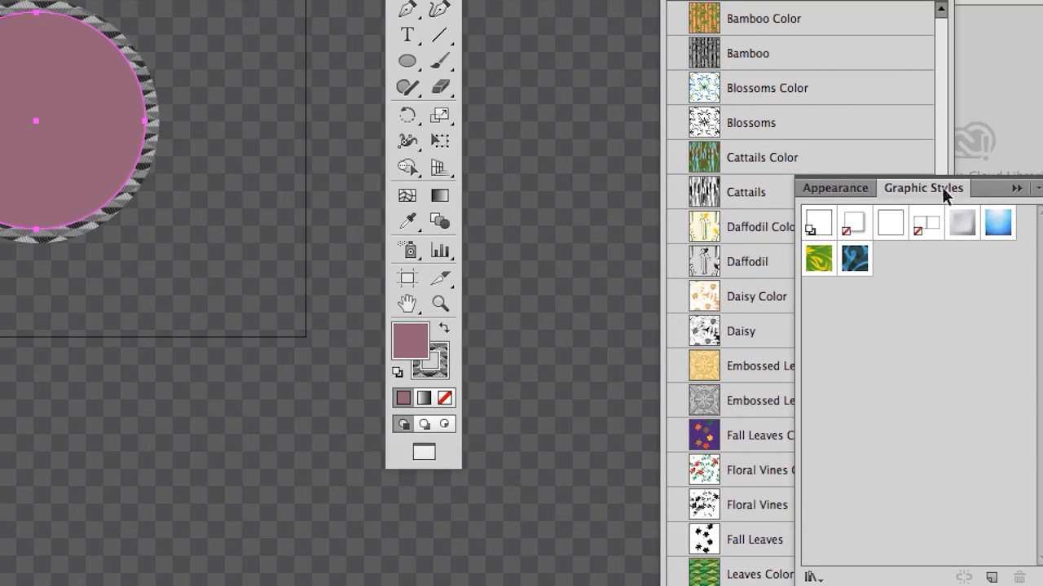
# Step: Separate the Graphic Styles panel from the Appearance panel, resize it more compactly and place it near the two circles
pyautogui.moveTo(944, 194); pyautogui.dragTo(510, 167)
pyautogui.moveTo(648, 173); pyautogui.dragTo(627, 127)
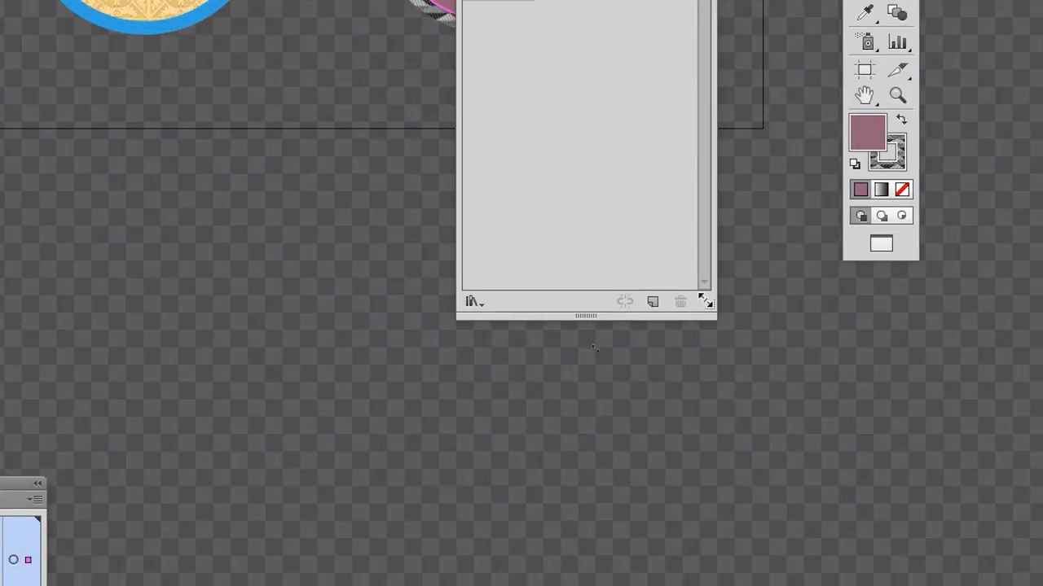
pyautogui.moveTo(818, 541); pyautogui.dragTo(824, 310)
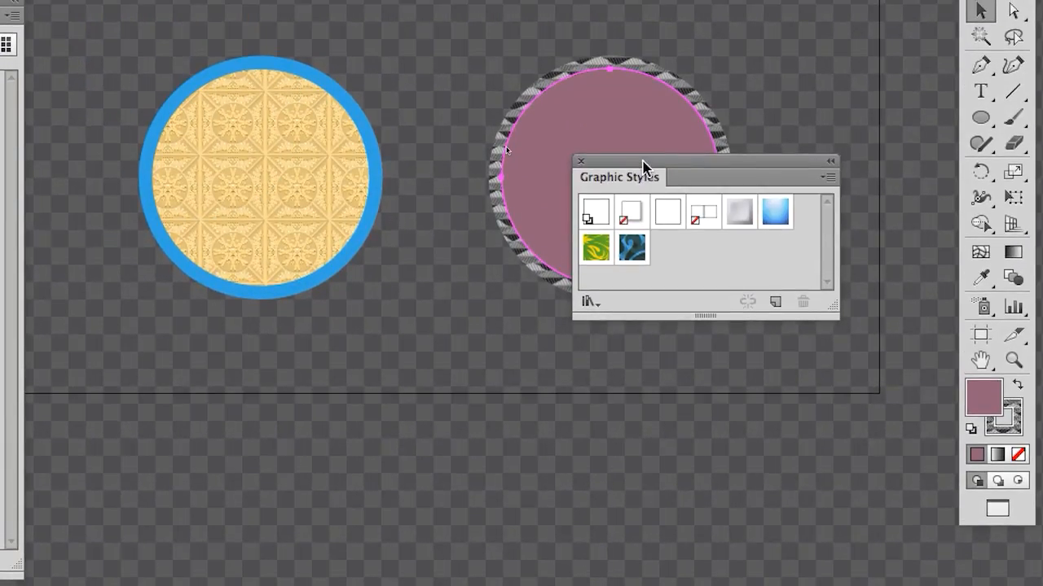
pyautogui.moveTo(523, 61); pyautogui.dragTo(280, 244)
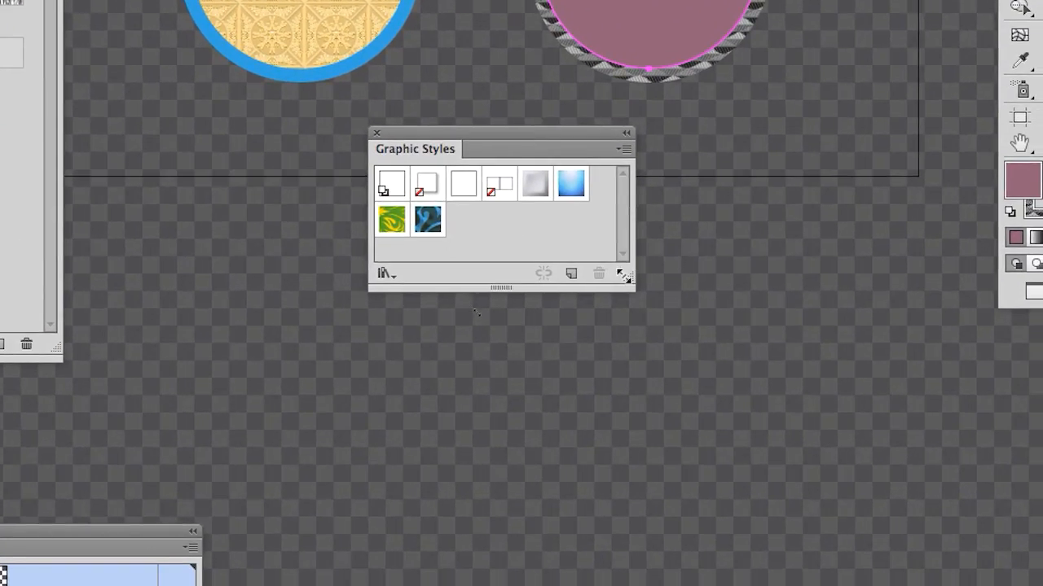
pyautogui.moveTo(634, 284); pyautogui.dragTo(667, 413)
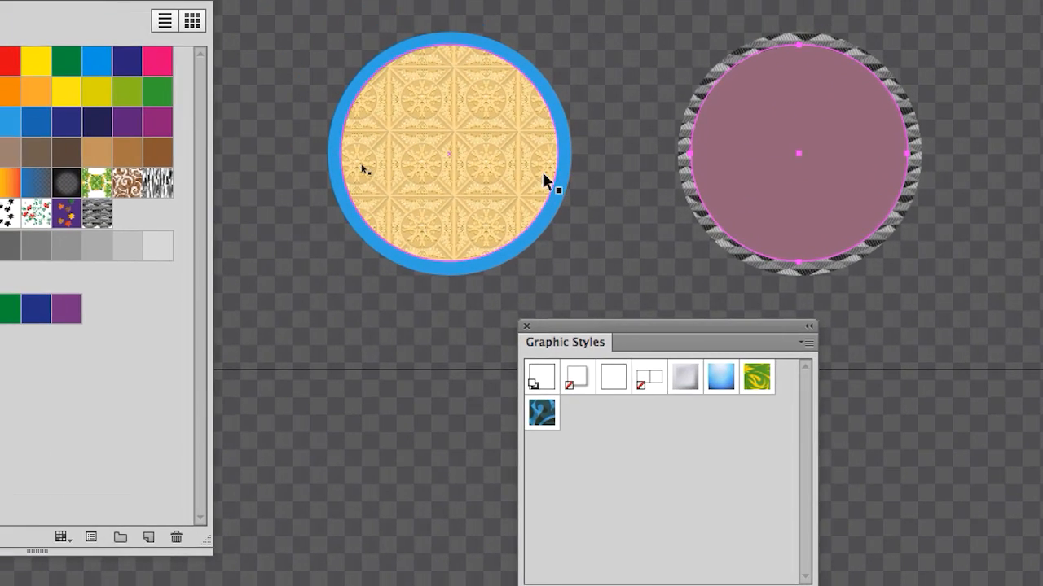
# Step: Save the left circle's tan pattern and blue stroke as a new graphic style, and the right circle's mauve fill and leaves stroke as another
pyautogui.click(545, 179)
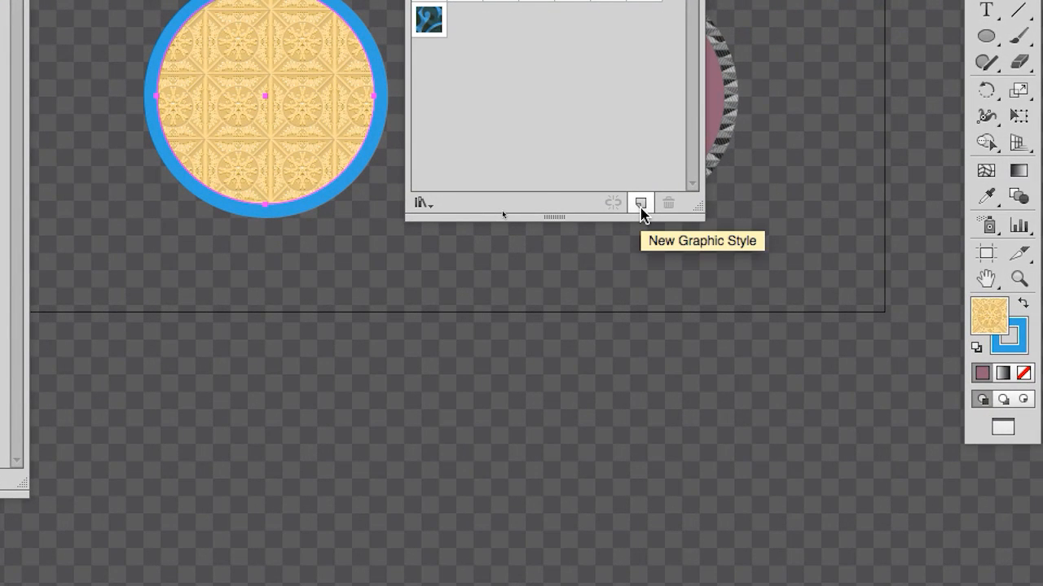
pyautogui.click(641, 206)
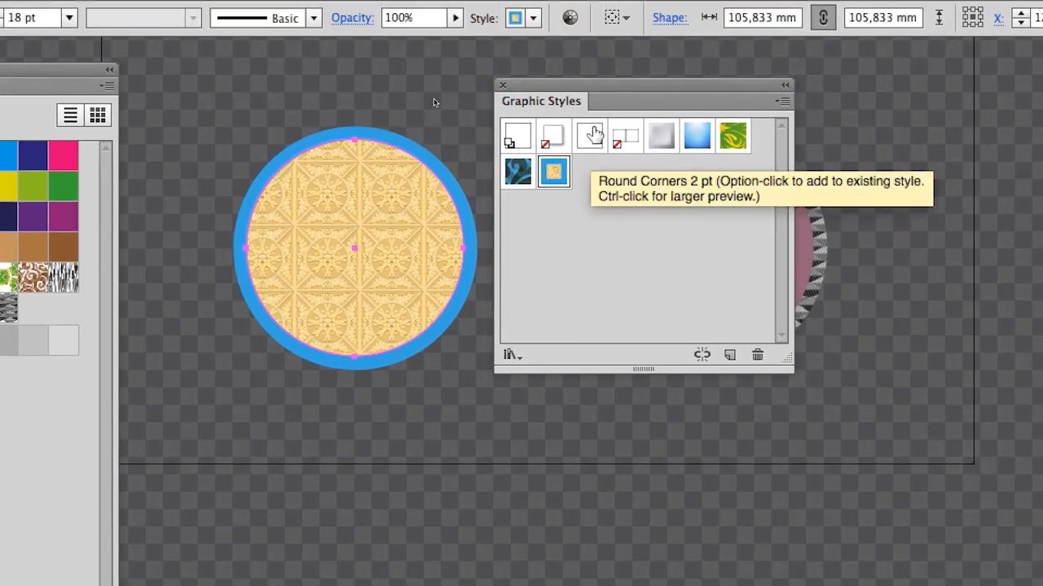
pyautogui.moveTo(601, 85); pyautogui.dragTo(908, 105)
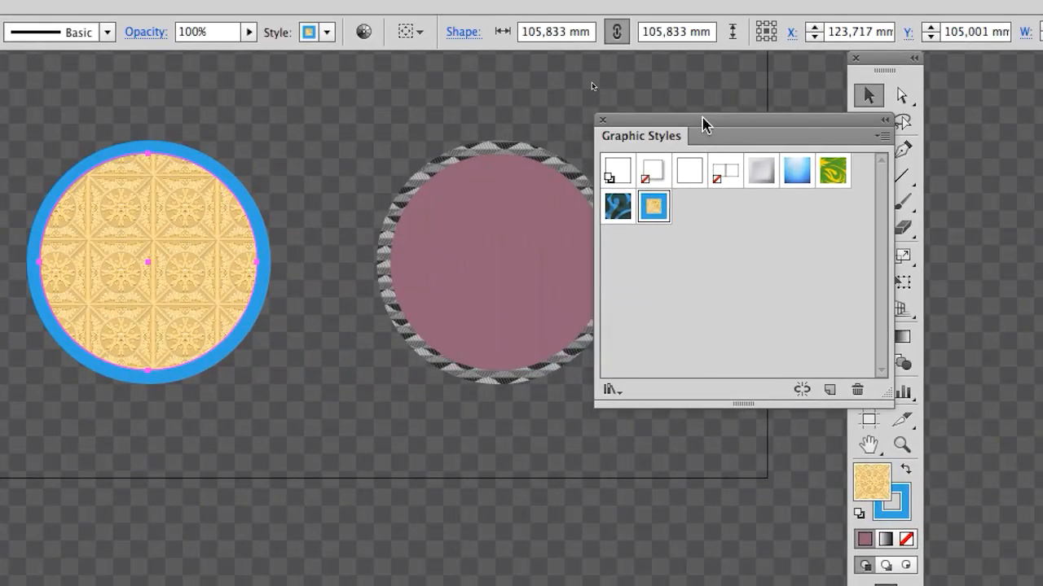
pyautogui.click(504, 185)
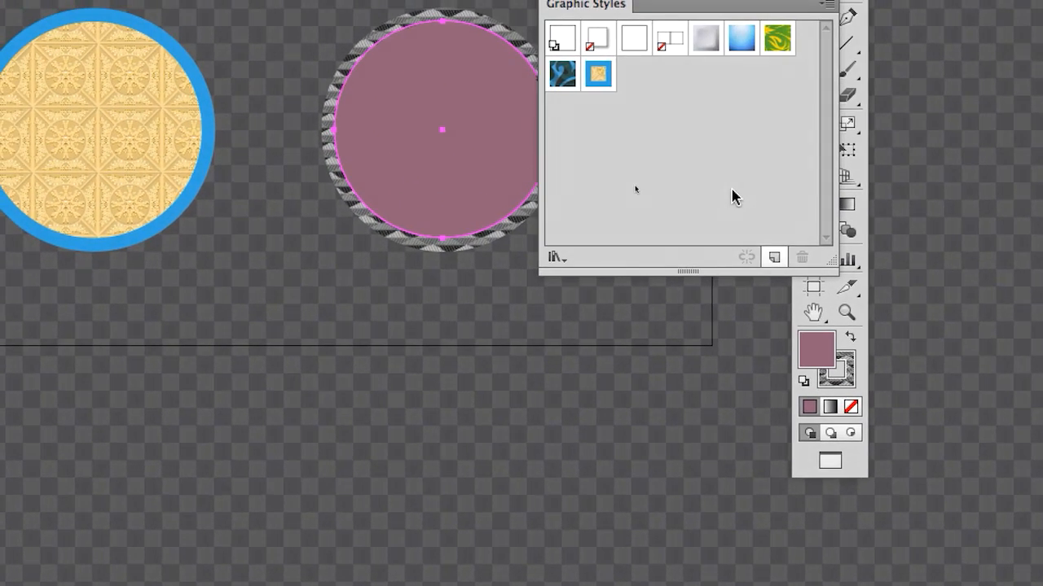
pyautogui.click(774, 256)
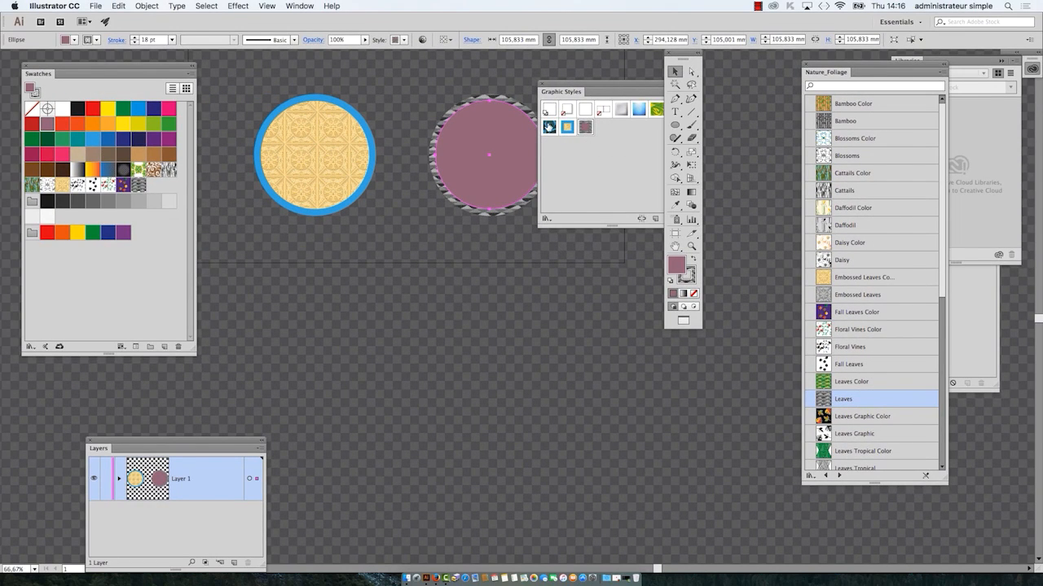
# Step: Move the Graphic Styles panel below the right circle, leaving empty canvas under the artboard for new shapes
pyautogui.moveTo(570, 88); pyautogui.dragTo(546, 360)
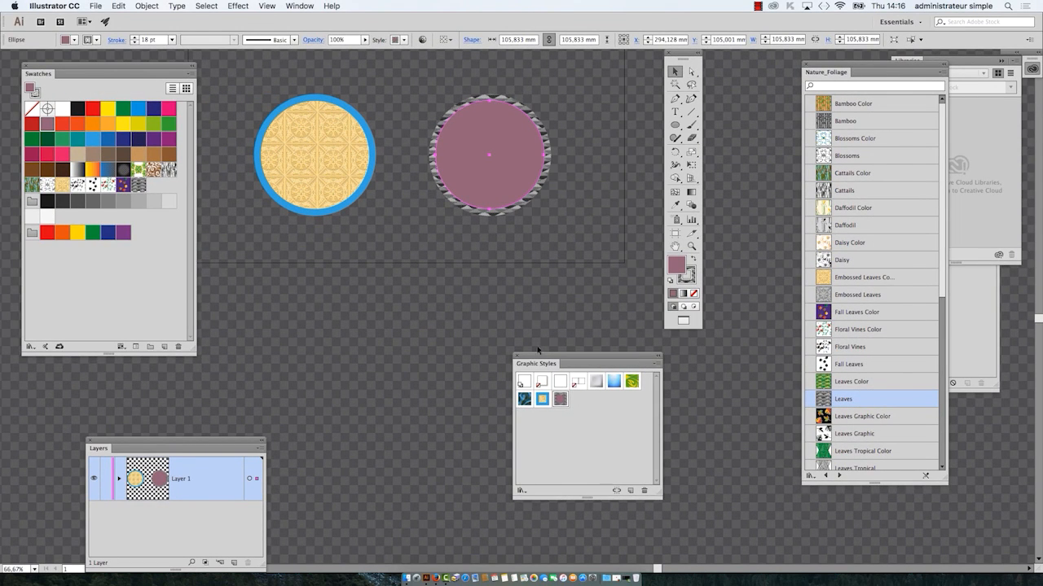
pyautogui.moveTo(407, 263); pyautogui.dragTo(489, 244)
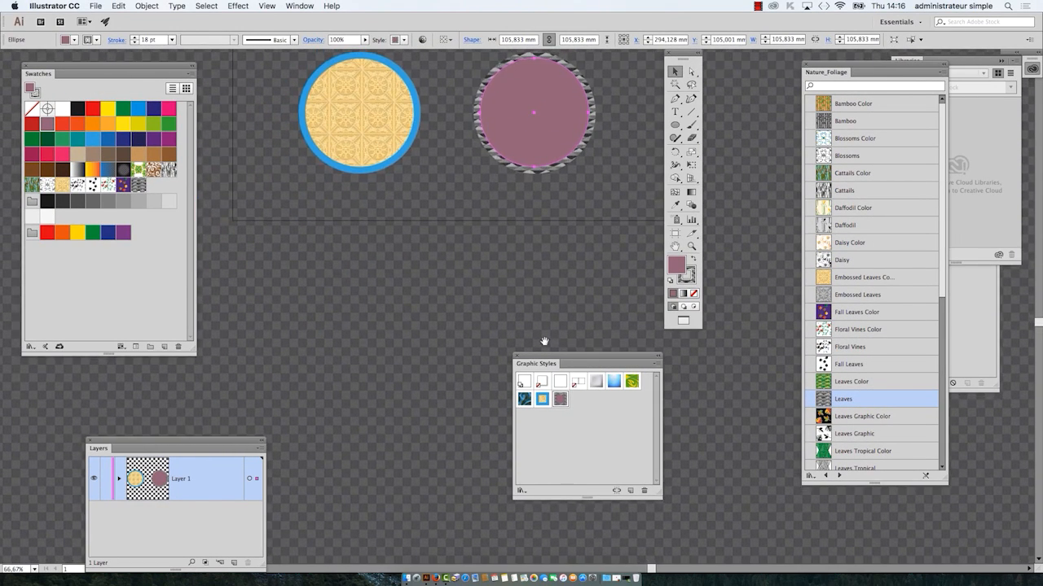
pyautogui.moveTo(546, 358); pyautogui.dragTo(583, 311)
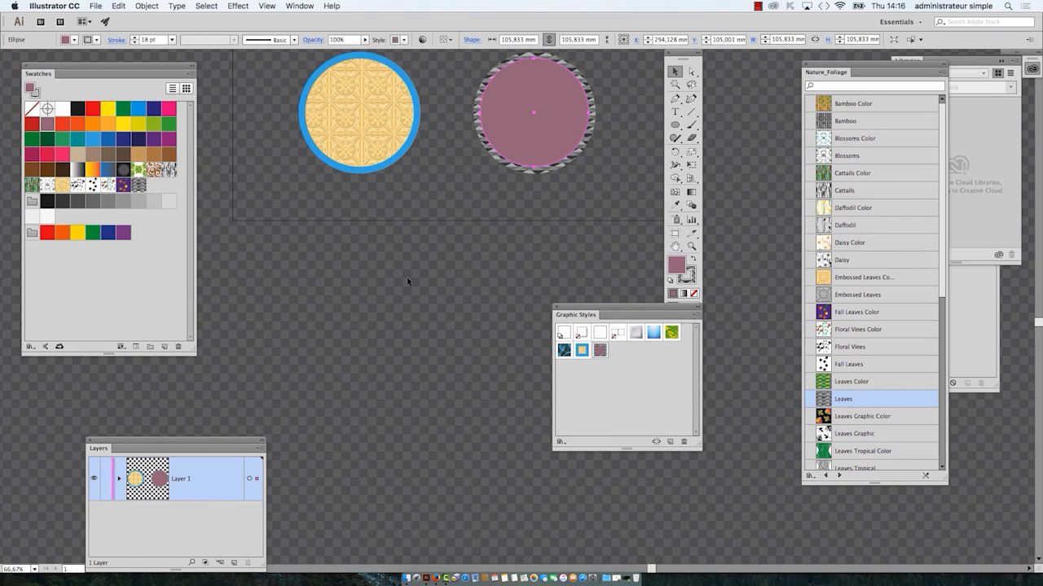
pyautogui.scroll(2, 407, 277)
pyautogui.scroll(-2, 406, 277)
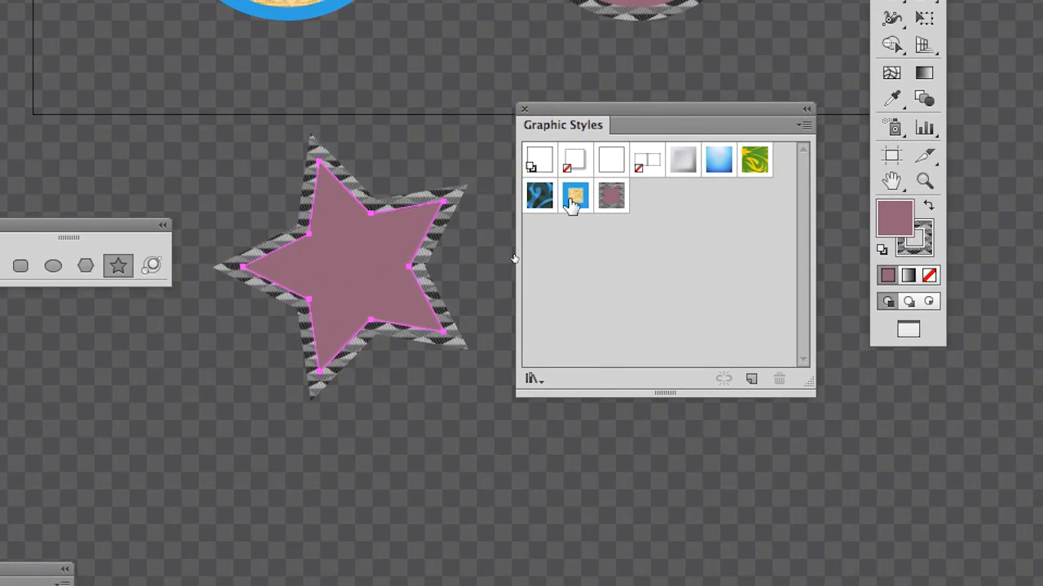
# Step: Alternate the star between the two saved graphic styles, ending with the tan pattern fill and blue stroke
pyautogui.click(580, 238)
pyautogui.click(584, 202)
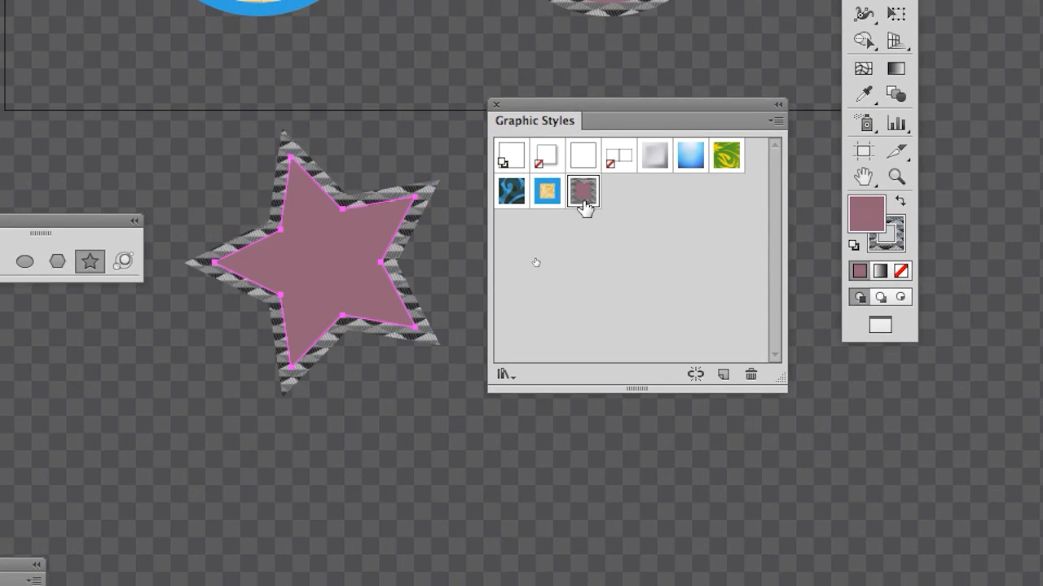
pyautogui.click(552, 200)
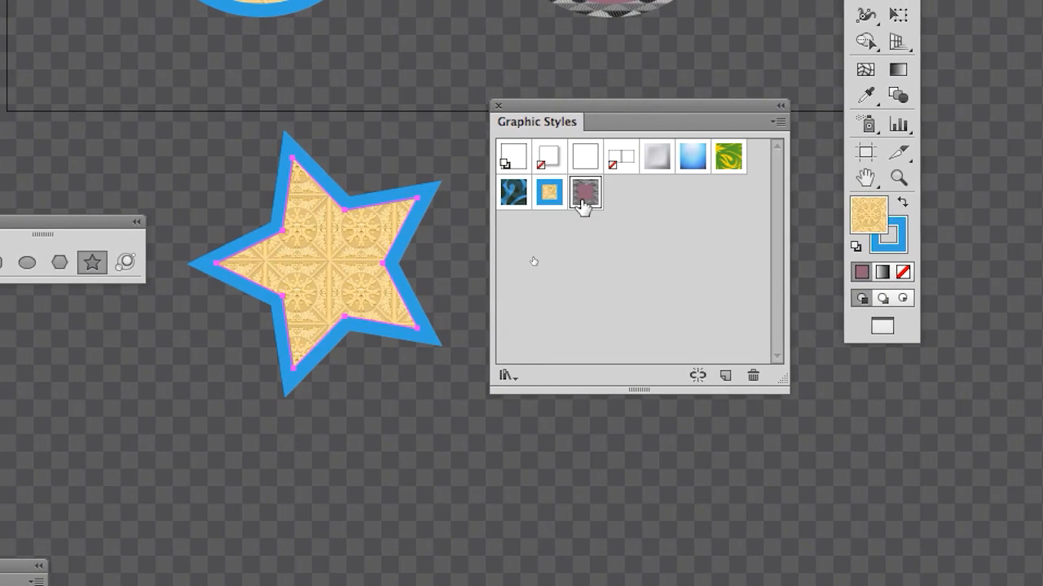
pyautogui.click(584, 199)
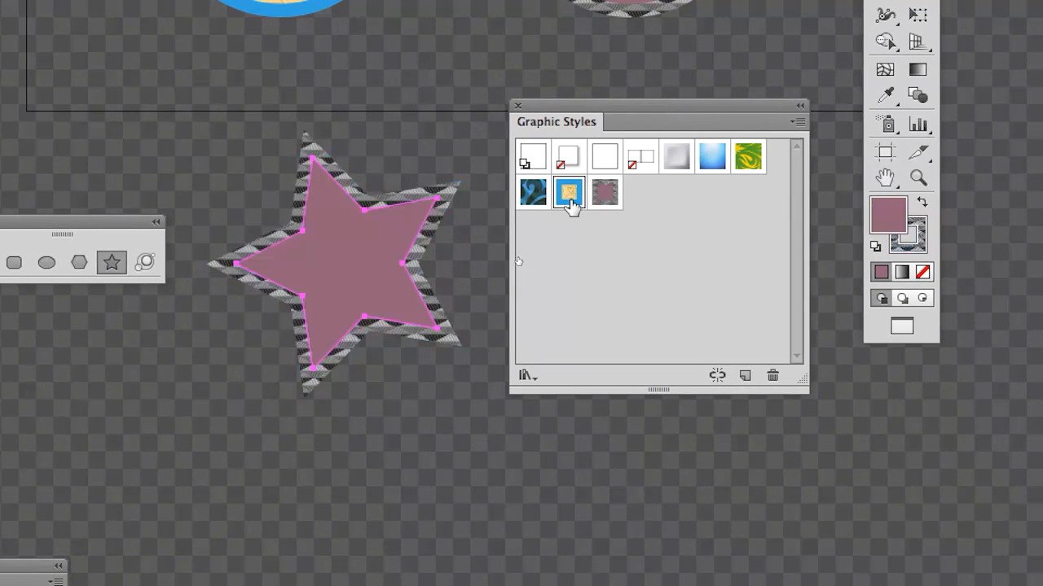
pyautogui.click(550, 198)
pyautogui.click(584, 200)
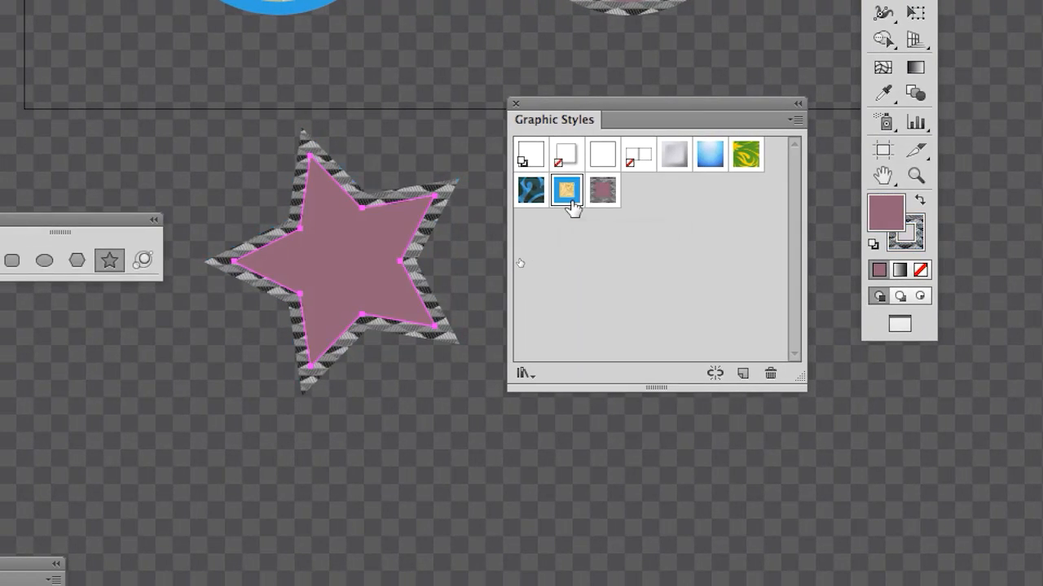
pyautogui.click(571, 200)
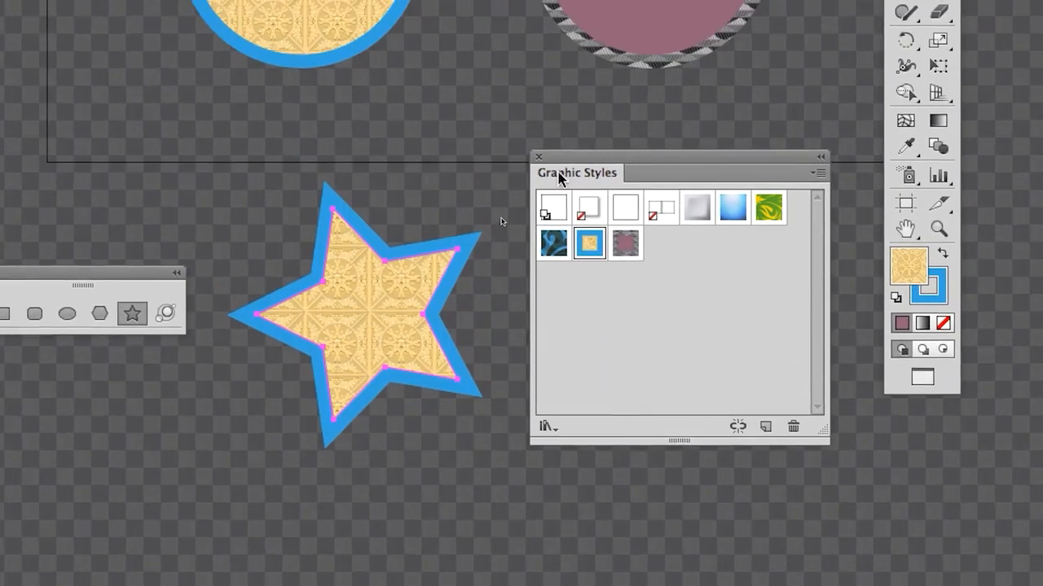
# Step: Move the Graphic Styles panel aside and draw three smaller stars near the large one in the tan and blue style
pyautogui.moveTo(551, 108); pyautogui.dragTo(785, 151)
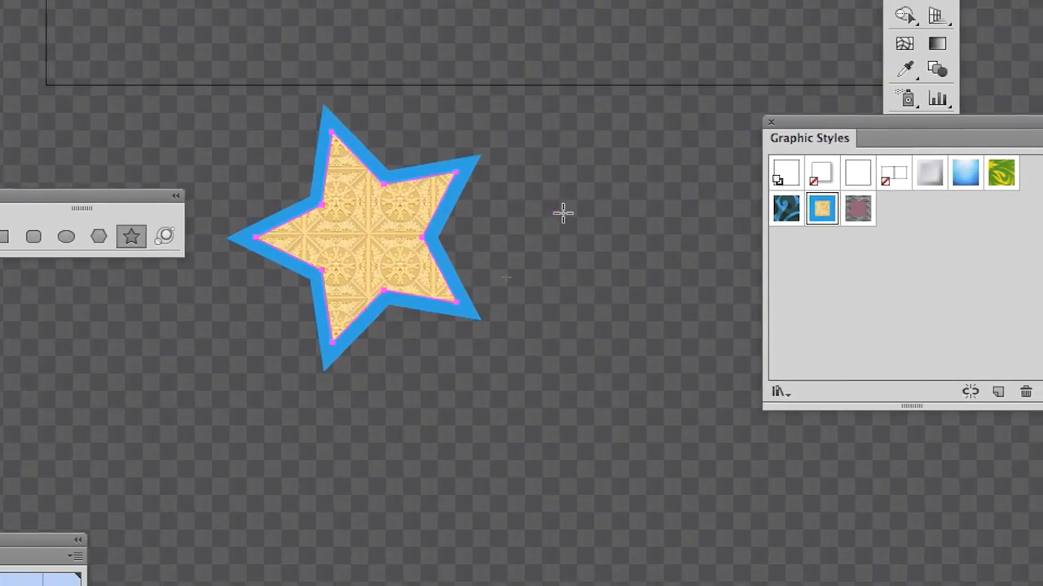
pyautogui.moveTo(547, 209); pyautogui.dragTo(615, 236)
pyautogui.moveTo(643, 182); pyautogui.dragTo(660, 188)
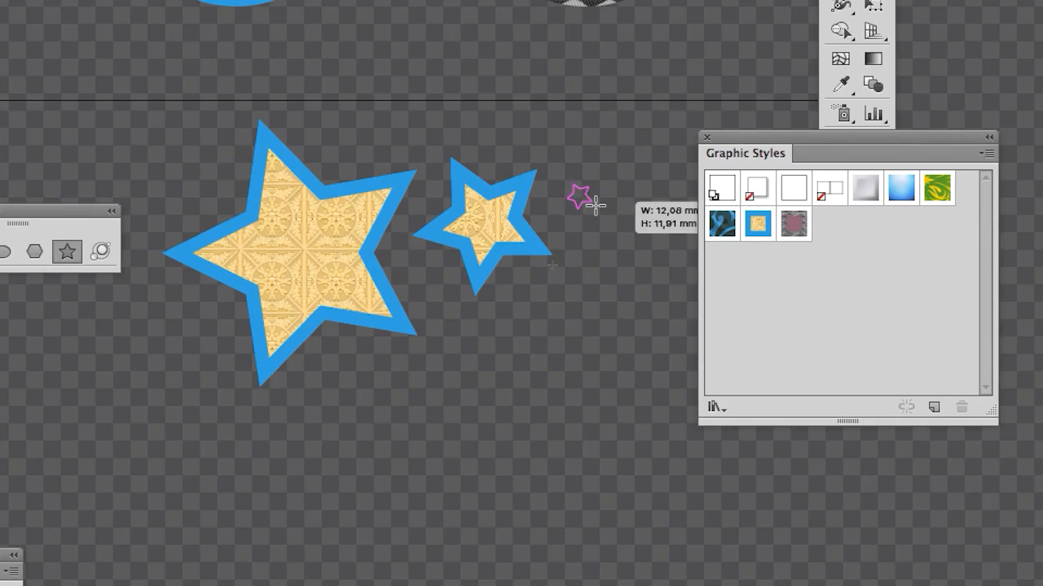
pyautogui.moveTo(596, 205); pyautogui.dragTo(605, 218)
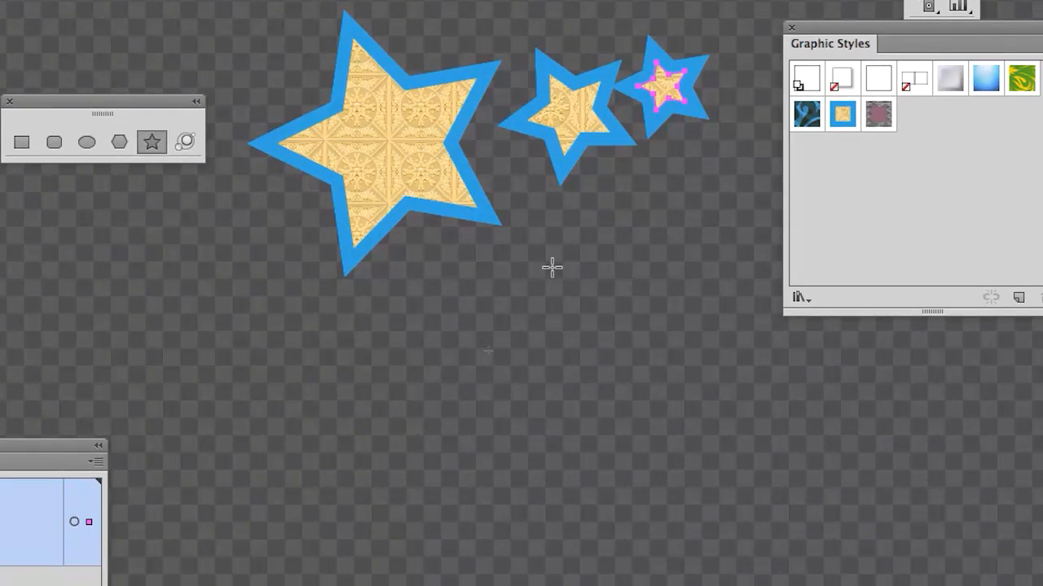
pyautogui.moveTo(552, 267); pyautogui.dragTo(589, 269)
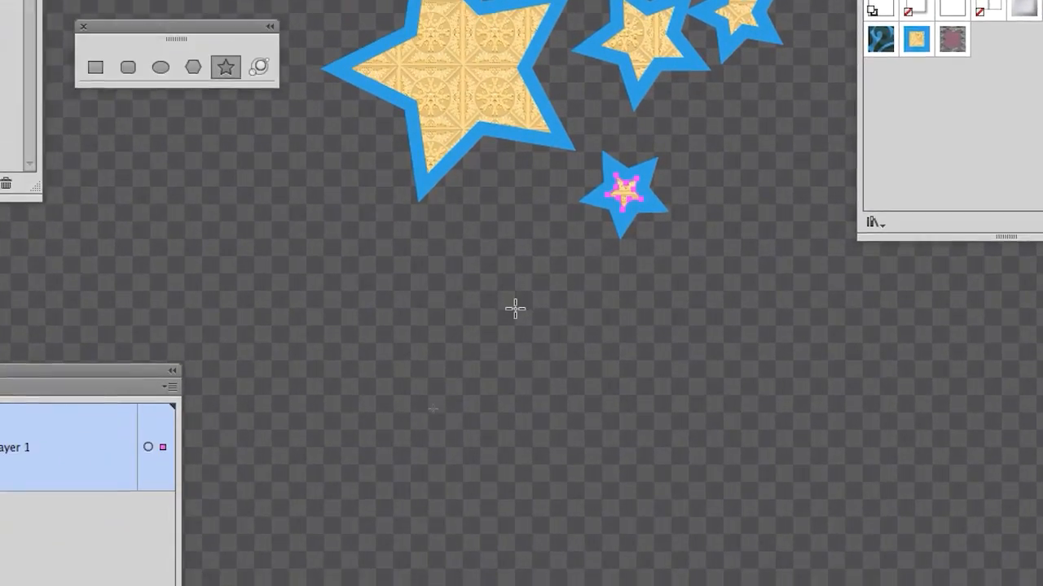
# Step: Draw a star about 118 × 122 mm below the others with the mauve and leaves style, shift it down, and move the Graphic Styles panel lower
pyautogui.moveTo(361, 426); pyautogui.dragTo(468, 497)
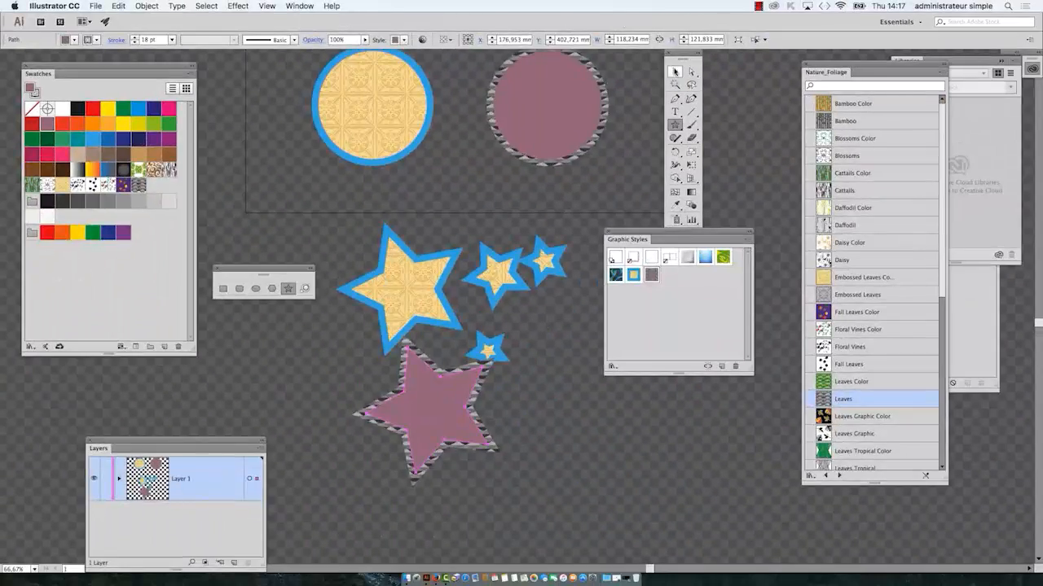
pyautogui.press('v')
pyautogui.moveTo(454, 407); pyautogui.dragTo(447, 402)
pyautogui.moveTo(620, 237); pyautogui.dragTo(658, 330)
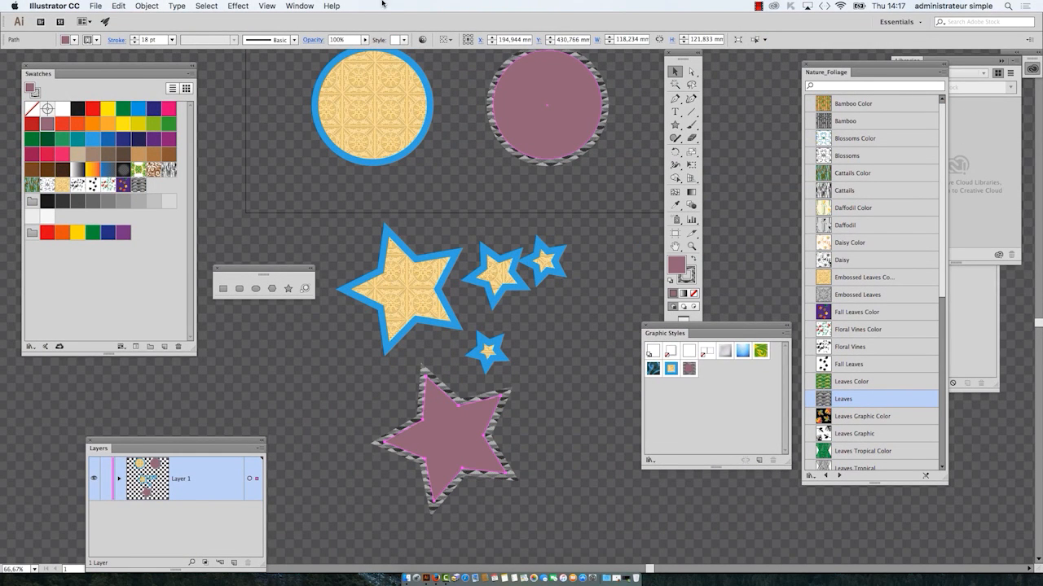
# Step: Hide the transparency grid so the artboard shows a plain white background
pyautogui.click(263, 6)
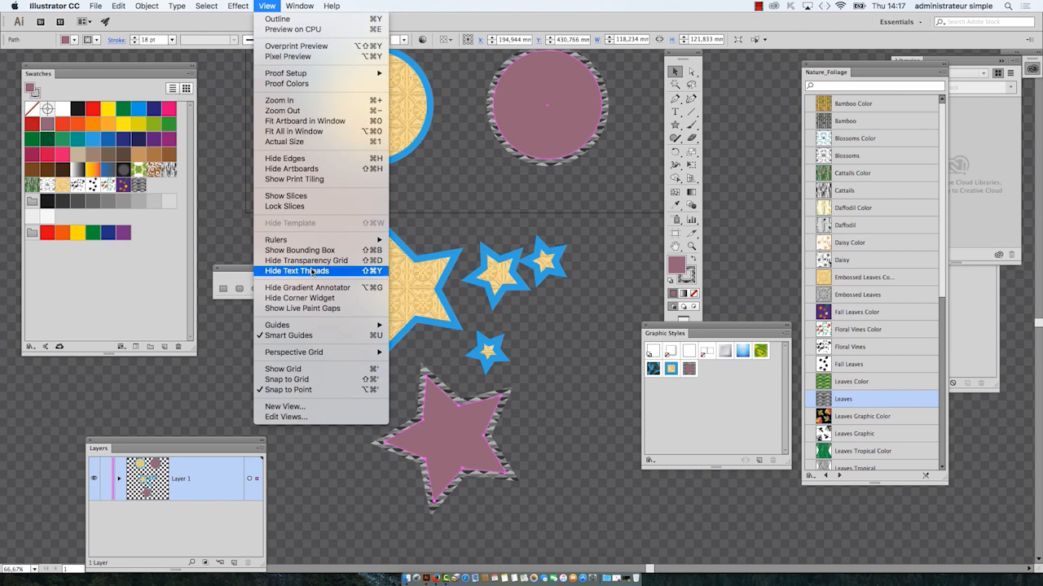
pyautogui.click(312, 262)
pyautogui.moveTo(557, 363); pyautogui.dragTo(447, 277)
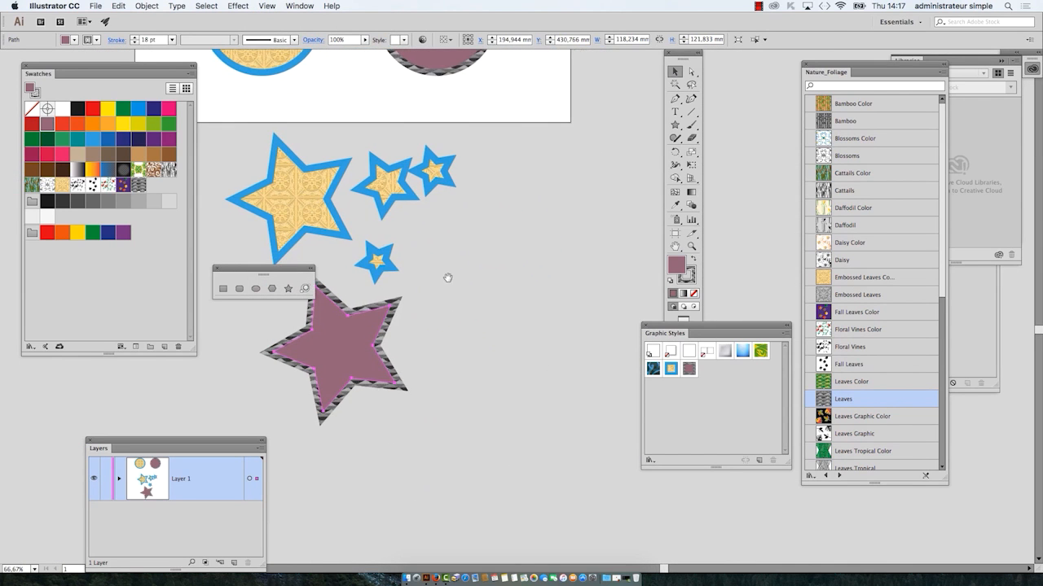
pyautogui.scroll(1, 489, 320)
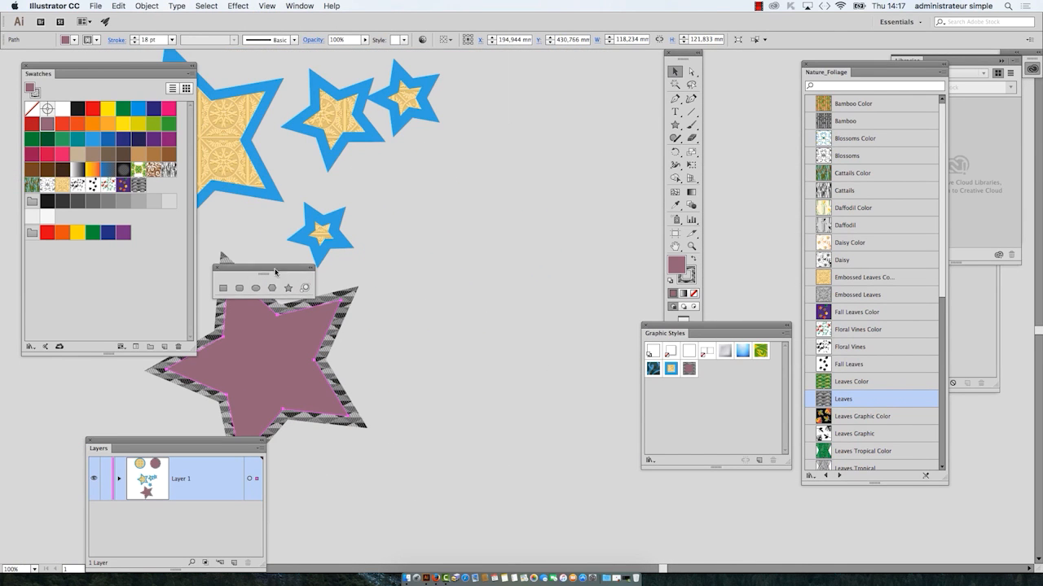
# Step: Move the shape tools strip below the Swatches panel, draw a star about 29 × 31 mm beside the large mauve star, and deselect it
pyautogui.moveTo(276, 272); pyautogui.dragTo(101, 405)
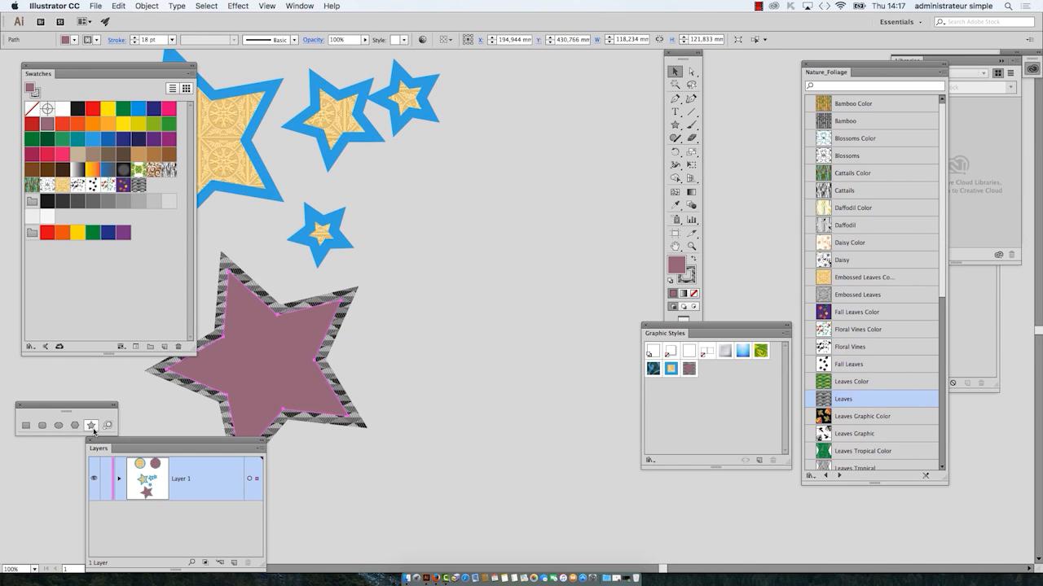
pyautogui.moveTo(455, 320); pyautogui.dragTo(455, 320)
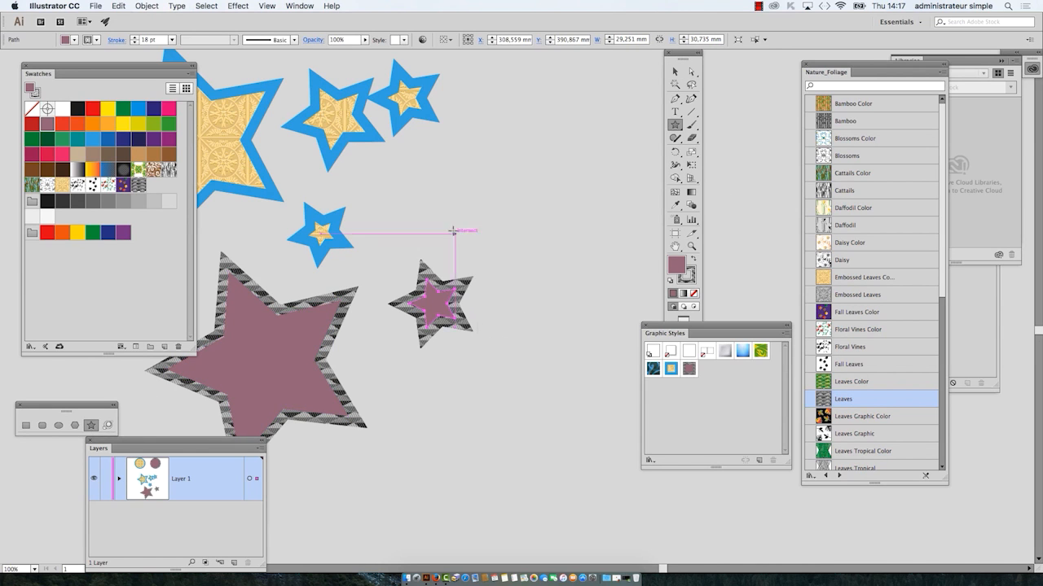
pyautogui.moveTo(376, 228); pyautogui.dragTo(492, 246)
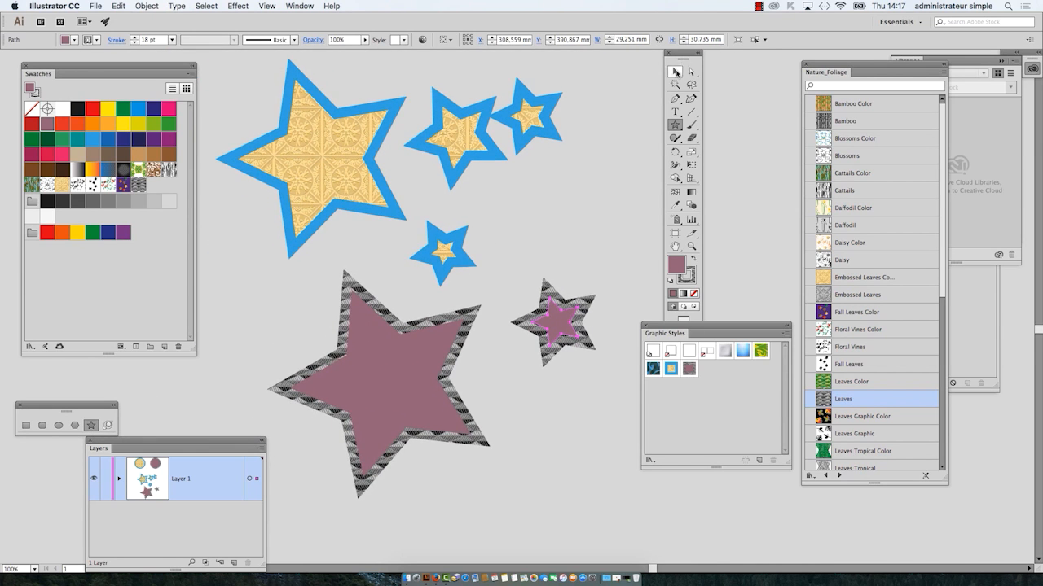
pyautogui.click(593, 225)
pyautogui.moveTo(655, 330); pyautogui.dragTo(625, 100)
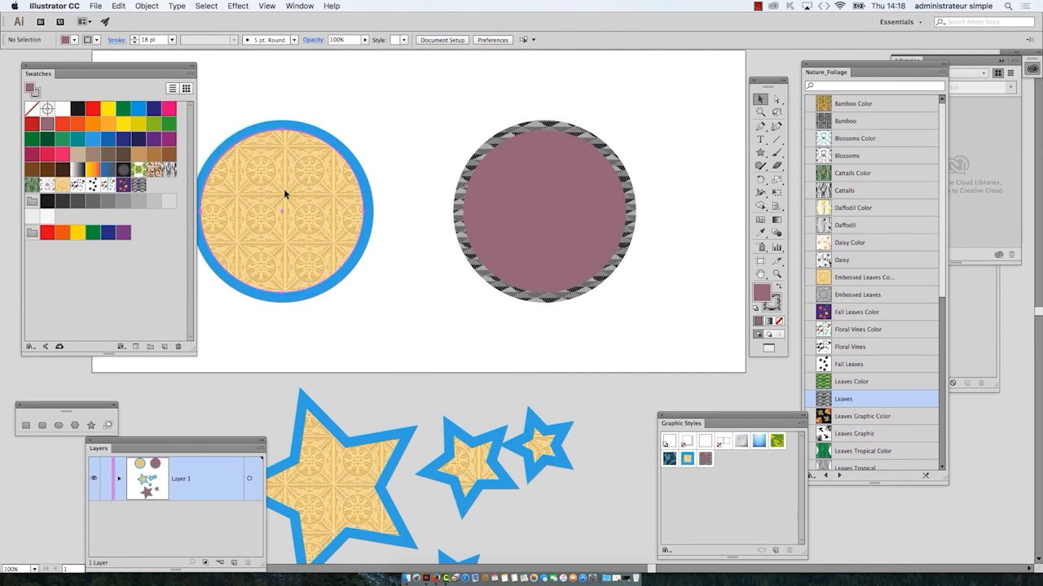
# Step: Select the right circle and examine its mauve fill and patterned stroke beside the Swatches panel
pyautogui.click(351, 206)
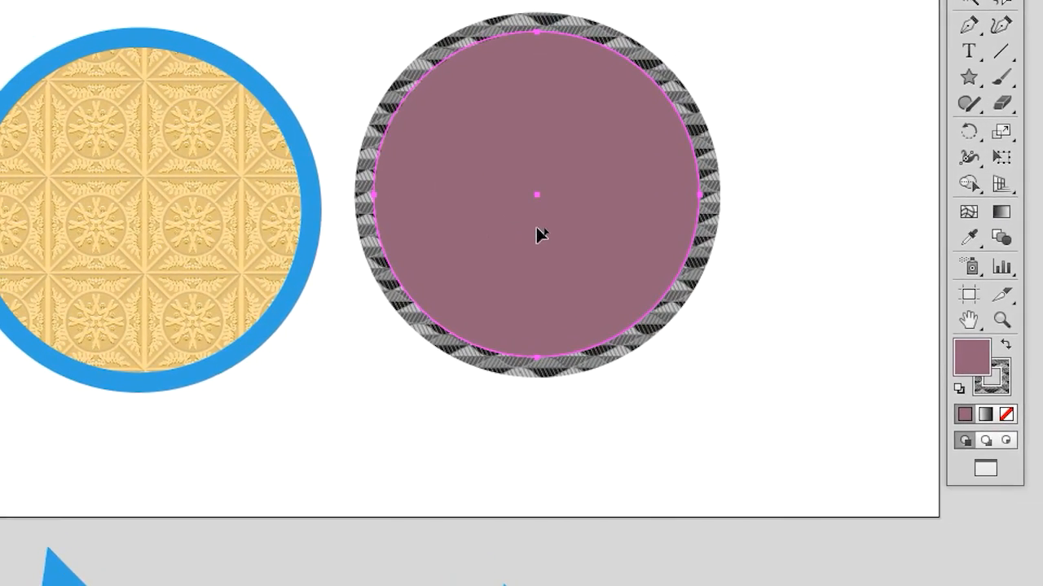
pyautogui.moveTo(538, 234); pyautogui.dragTo(290, 248)
pyautogui.moveTo(444, 234)
pyautogui.mouseDown()
pyautogui.moveTo(370, 234)
pyautogui.moveTo(400, 235)
pyautogui.moveTo(389, 240)
pyautogui.mouseUp()
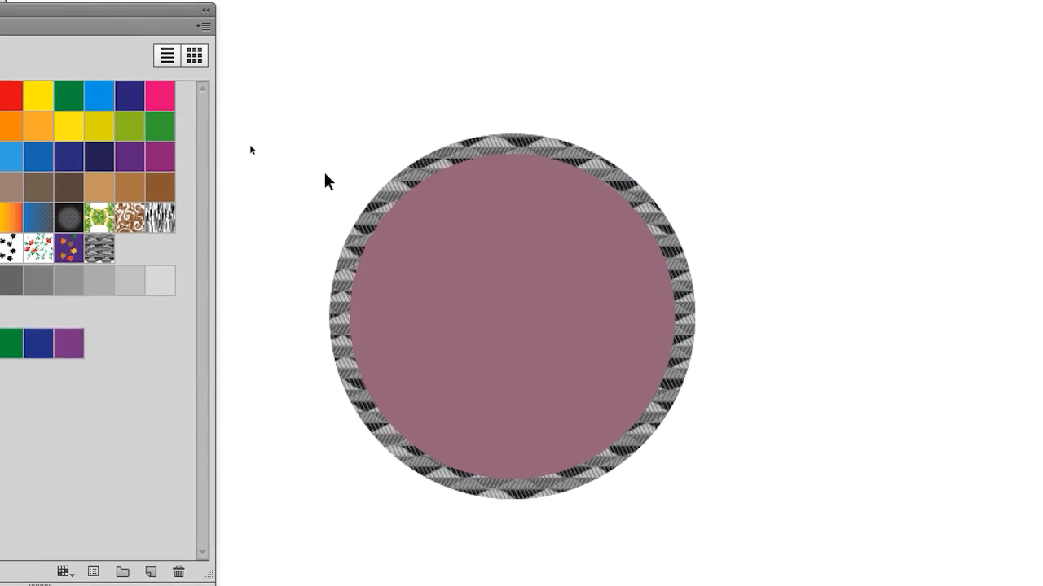
# Step: Select both the embossed-pattern circle with the blue stroke and the mauve circle together
pyautogui.moveTo(376, 185); pyautogui.dragTo(653, 238)
pyautogui.moveTo(452, 222); pyautogui.dragTo(657, 242)
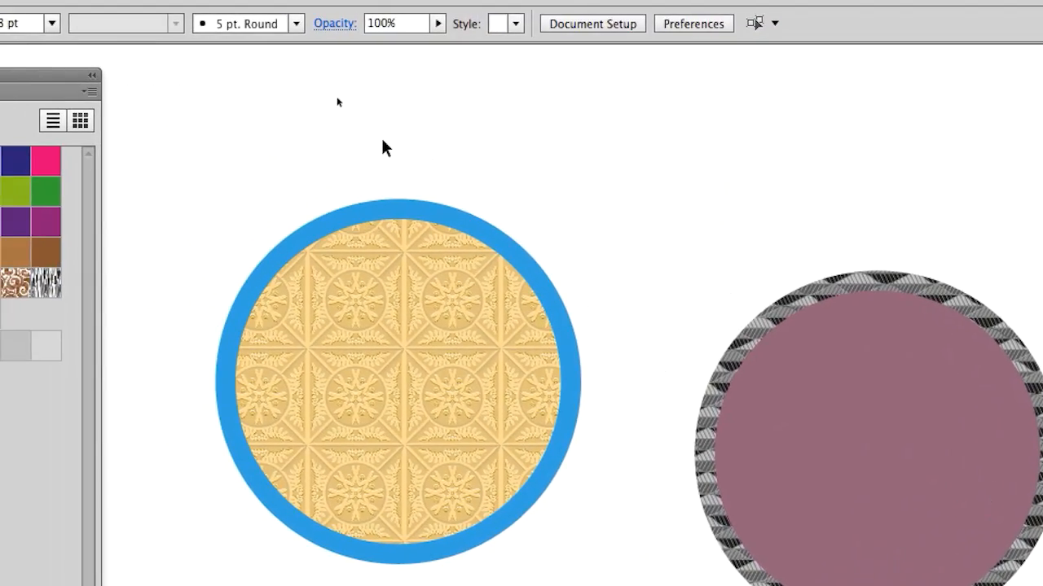
pyautogui.moveTo(380, 137); pyautogui.dragTo(523, 221)
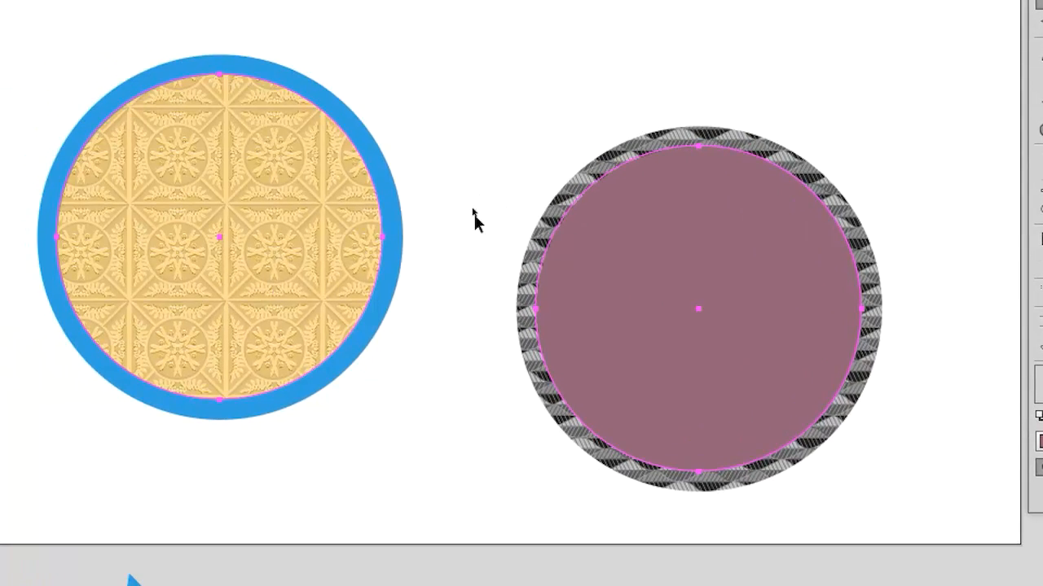
pyautogui.click(363, 140)
pyautogui.moveTo(285, 149); pyautogui.dragTo(782, 393)
pyautogui.moveTo(510, 233); pyautogui.dragTo(593, 258)
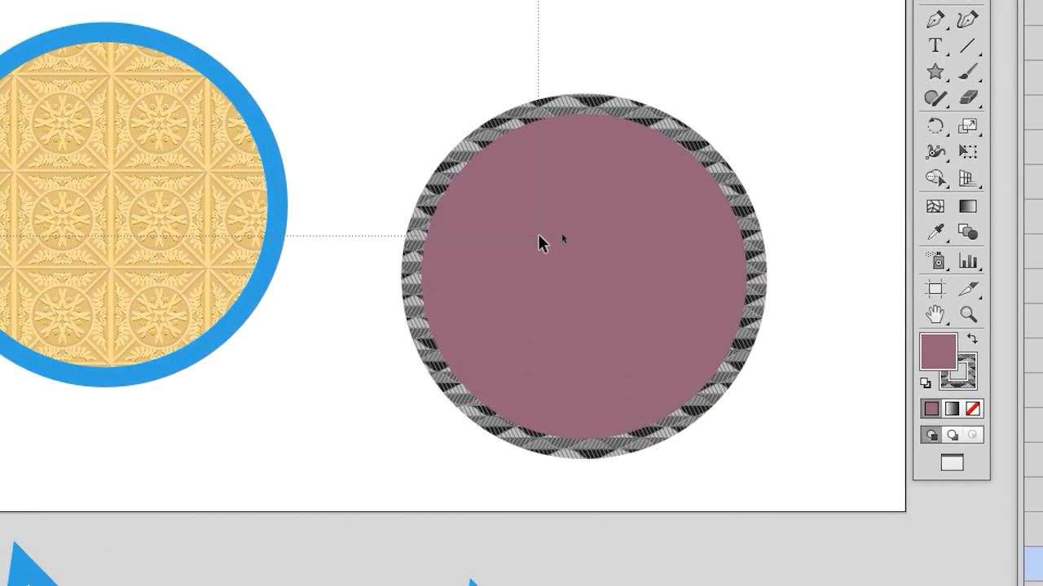
pyautogui.moveTo(538, 236); pyautogui.dragTo(541, 238)
pyautogui.click(335, 145)
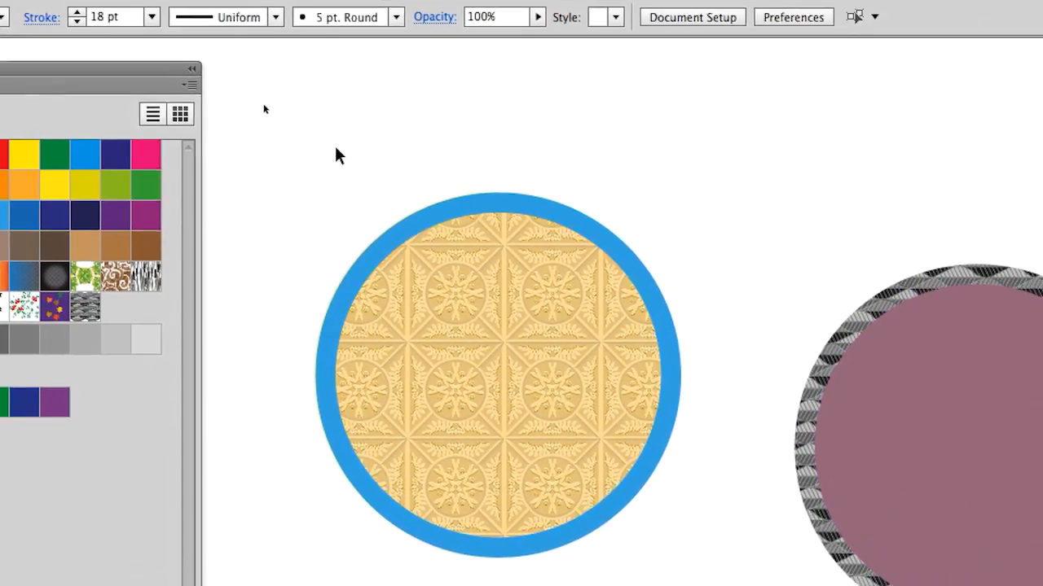
pyautogui.moveTo(334, 145); pyautogui.dragTo(552, 242)
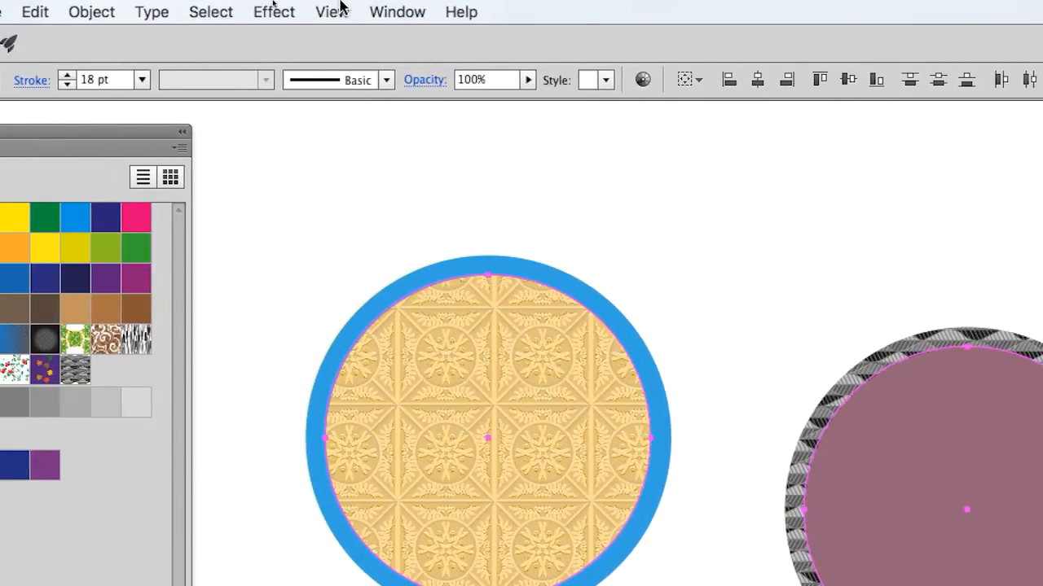
# Step: Show the Align panel and move it above the two selected circles
pyautogui.click(365, 9)
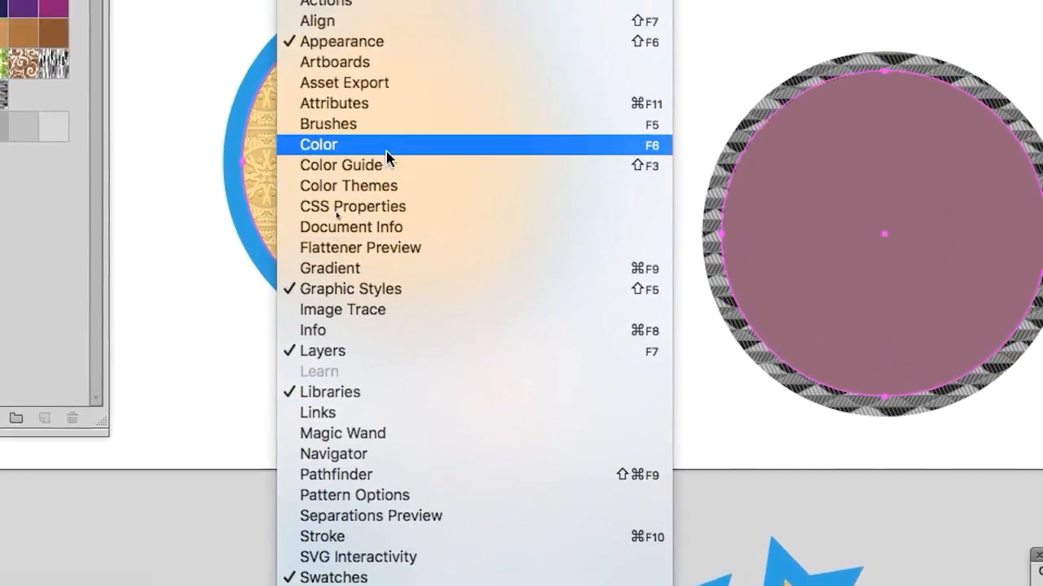
pyautogui.click(388, 22)
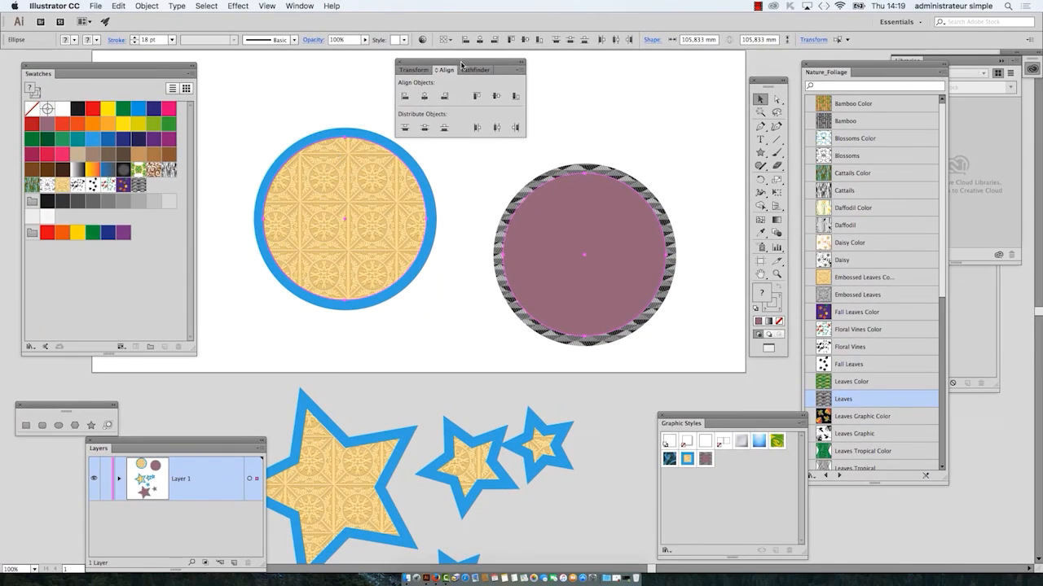
pyautogui.moveTo(461, 64); pyautogui.dragTo(509, 88)
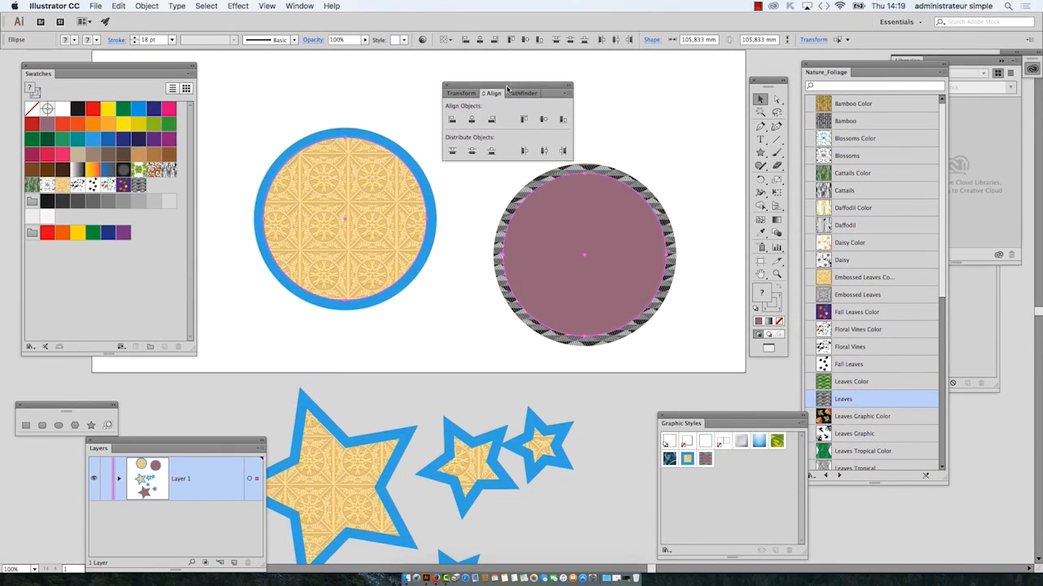
pyautogui.click(300, 6)
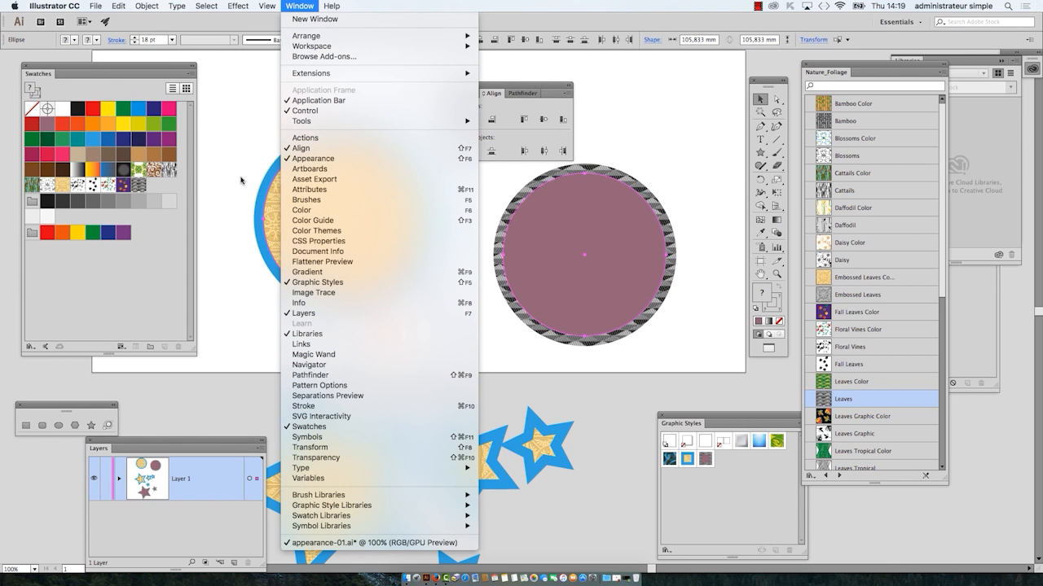
pyautogui.click(495, 89)
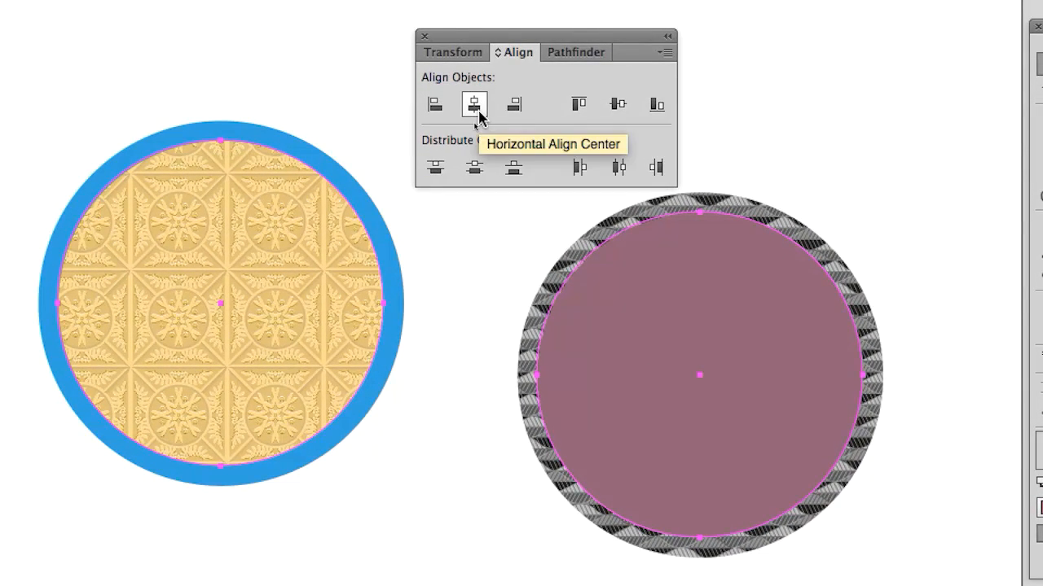
# Step: Align the two circles on a shared horizontal and vertical center, move the Align panel beside them, and clear the selection
pyautogui.click(478, 116)
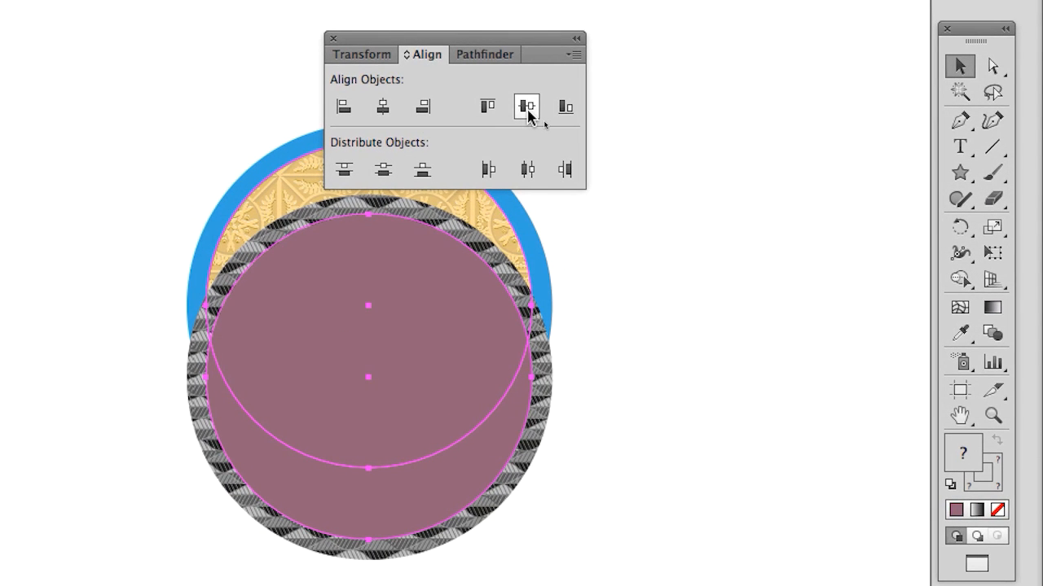
pyautogui.click(527, 106)
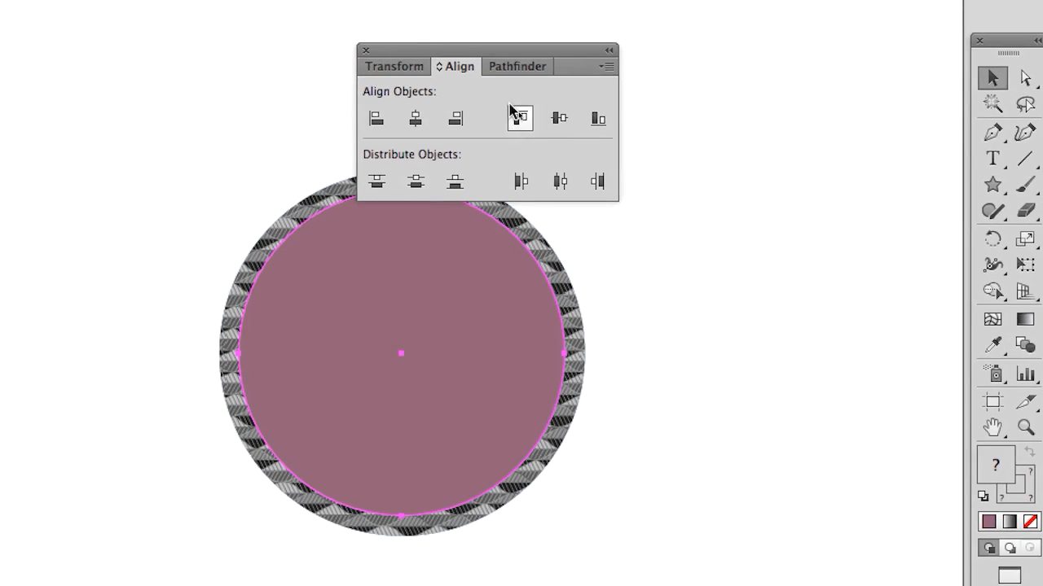
pyautogui.moveTo(422, 54); pyautogui.dragTo(706, 132)
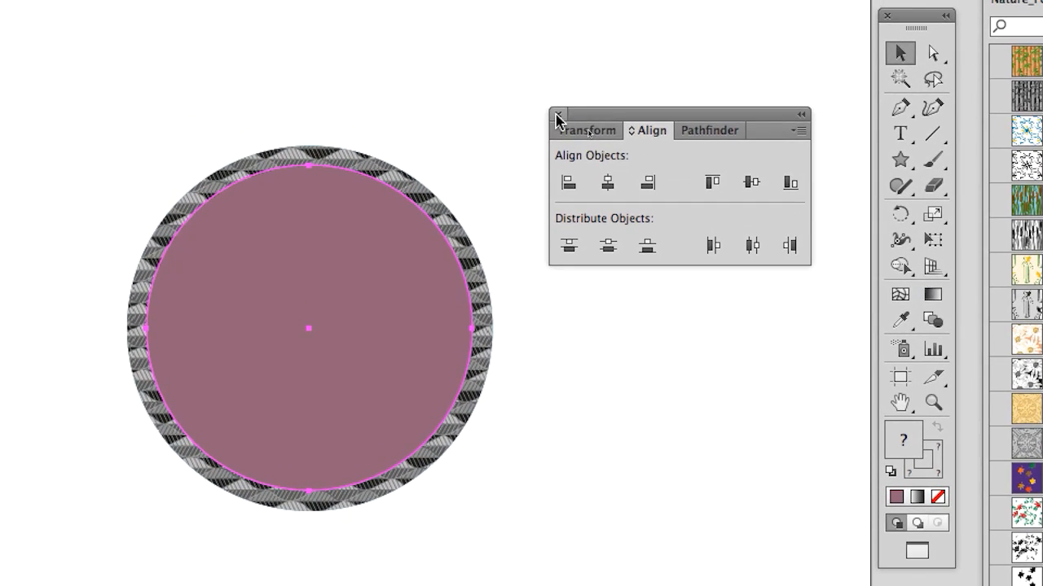
pyautogui.click(448, 68)
pyautogui.click(556, 138)
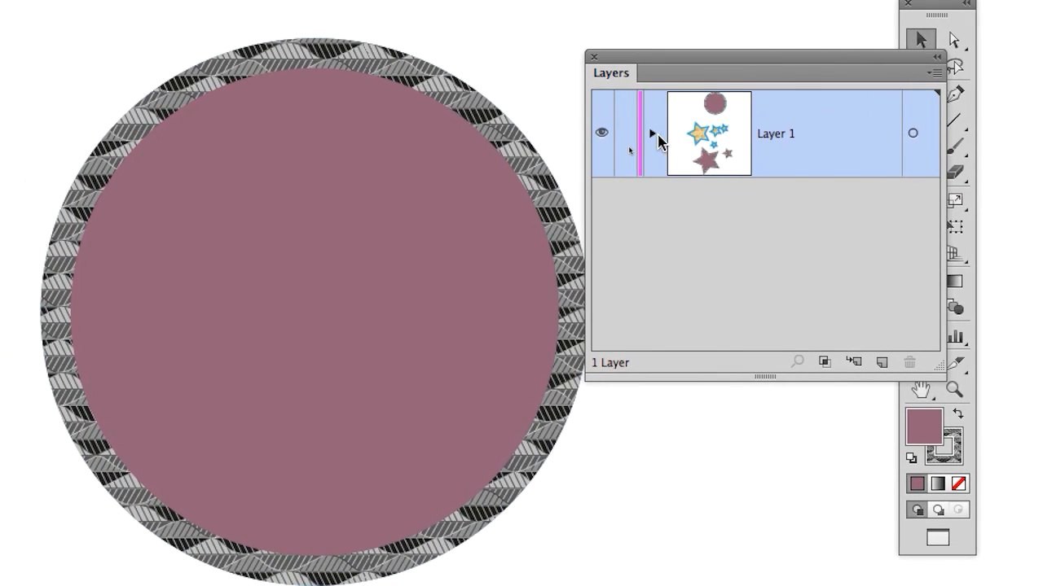
# Step: Expand Layer 1 and enlarge the Layers panel to list its stars and two ellipses
pyautogui.click(655, 135)
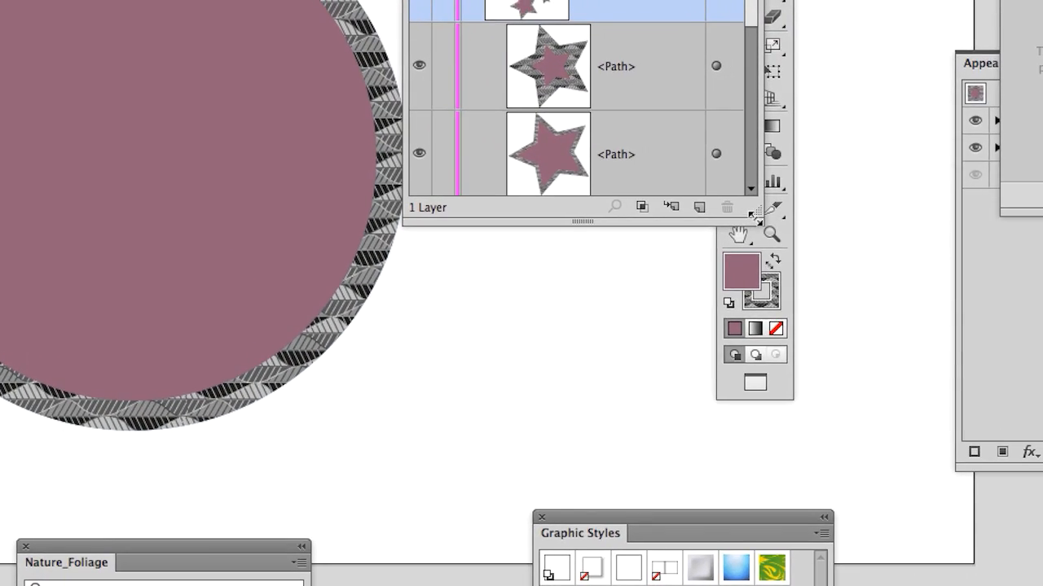
pyautogui.moveTo(941, 370); pyautogui.dragTo(913, 570)
pyautogui.moveTo(746, 285); pyautogui.dragTo(798, 497)
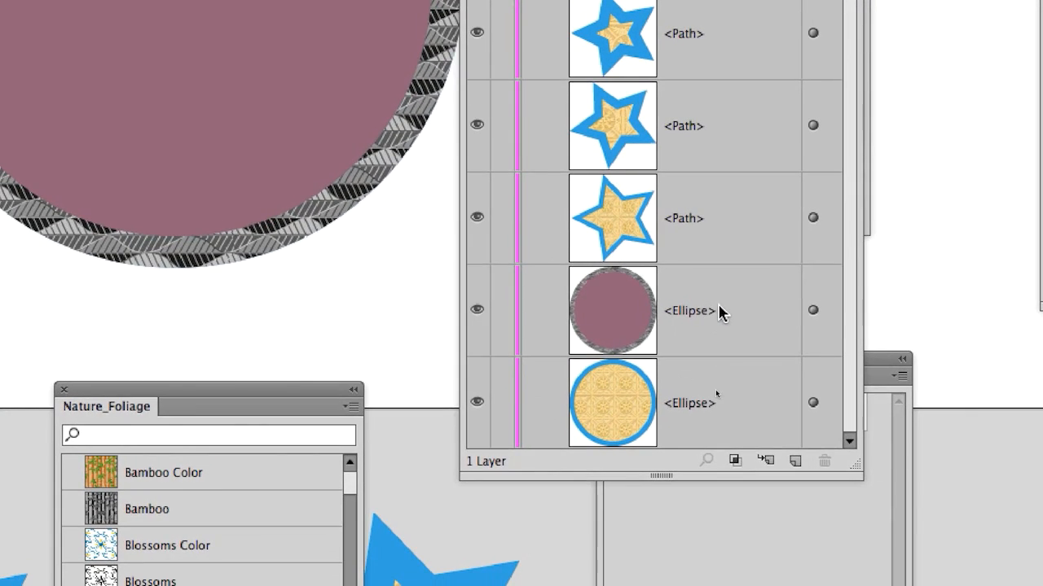
# Step: Move the mauve ellipse below the embossed-pattern ellipse in the layer stack, adjusting the Layers panel height as needed
pyautogui.click(702, 303)
pyautogui.moveTo(716, 315); pyautogui.dragTo(691, 427)
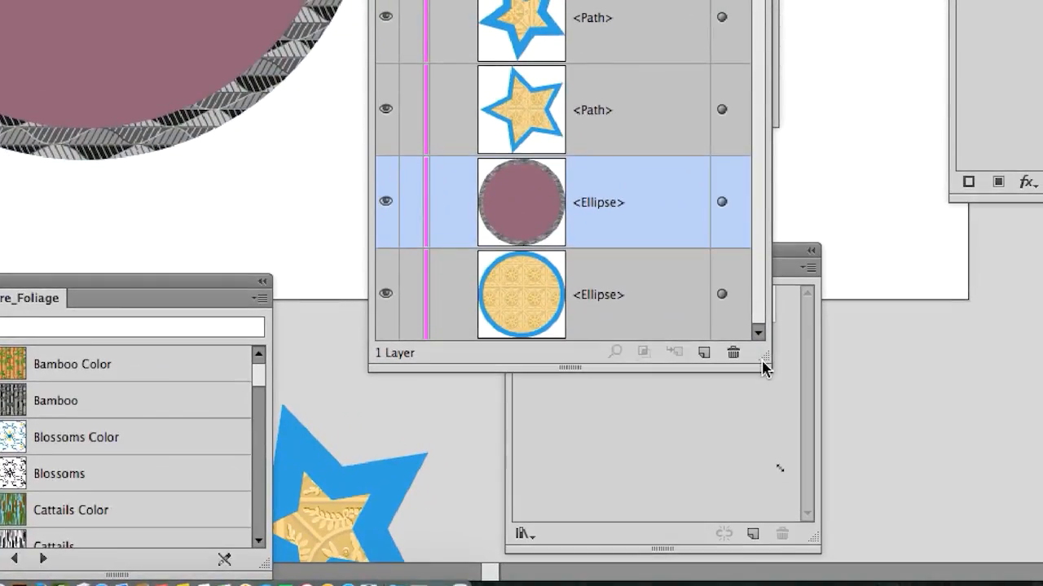
pyautogui.moveTo(875, 380); pyautogui.dragTo(879, 443)
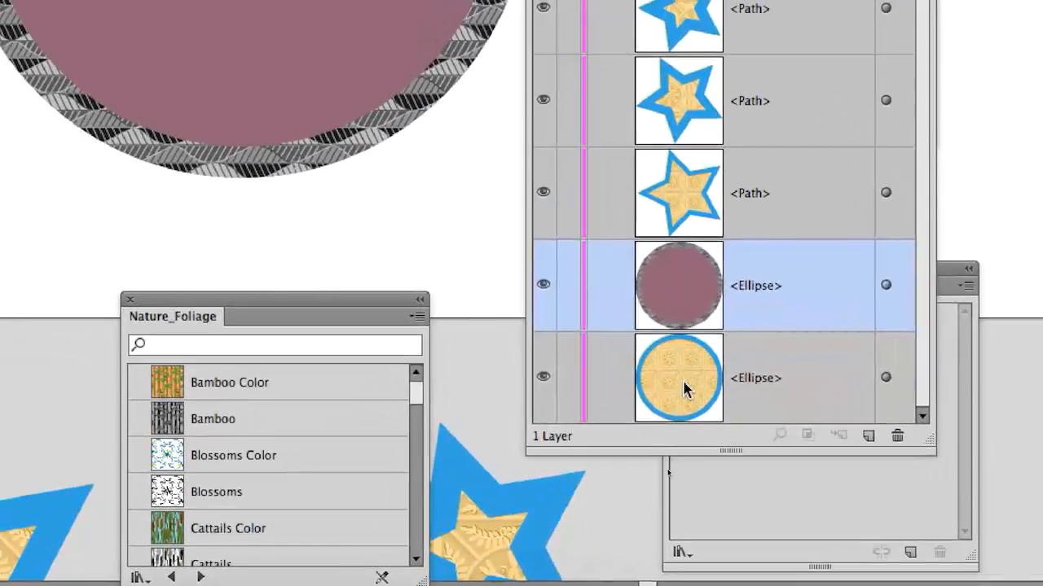
pyautogui.moveTo(526, 338); pyautogui.dragTo(547, 230)
pyautogui.moveTo(696, 351); pyautogui.dragTo(693, 338)
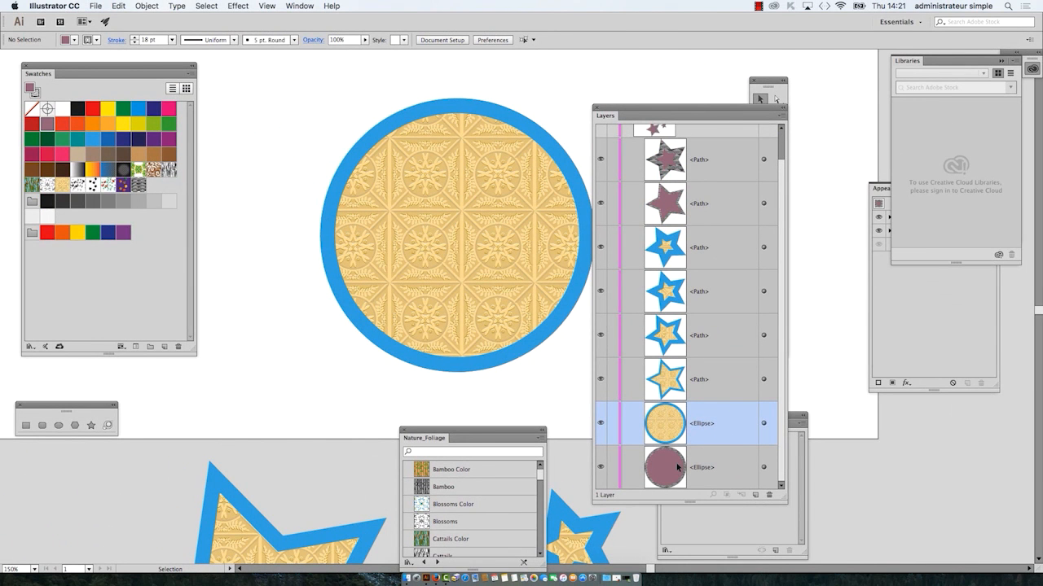
# Step: Set the Layers panel row size to Medium, keeping thumbnails for layers, groups and objects
pyautogui.click(781, 117)
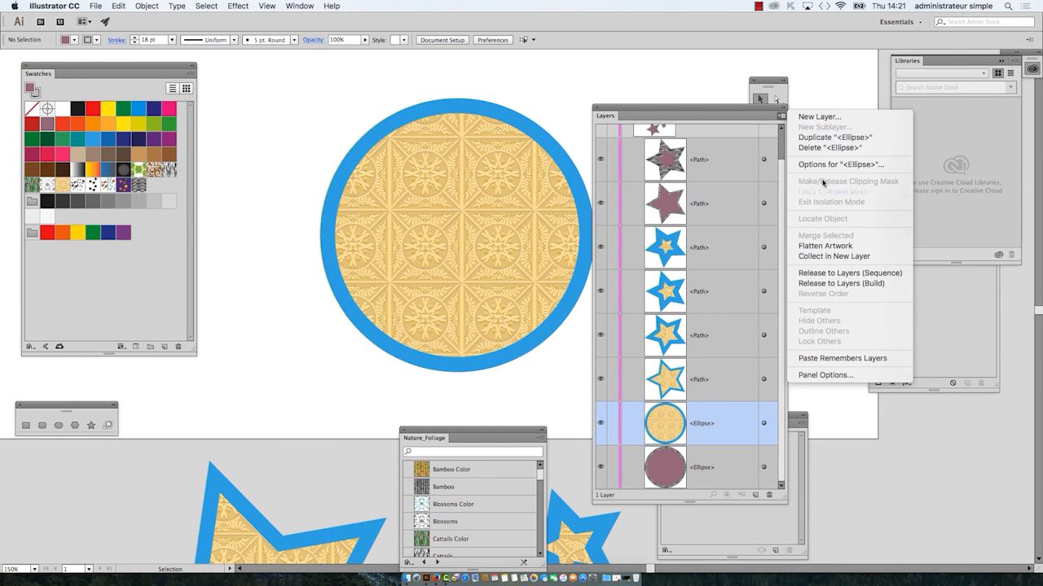
pyautogui.click(866, 377)
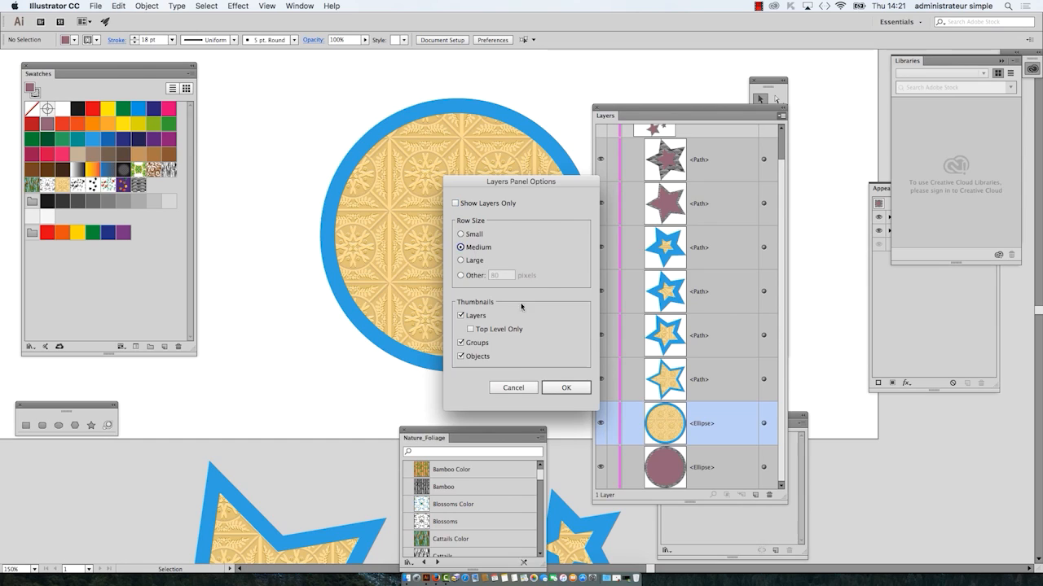
pyautogui.click(566, 388)
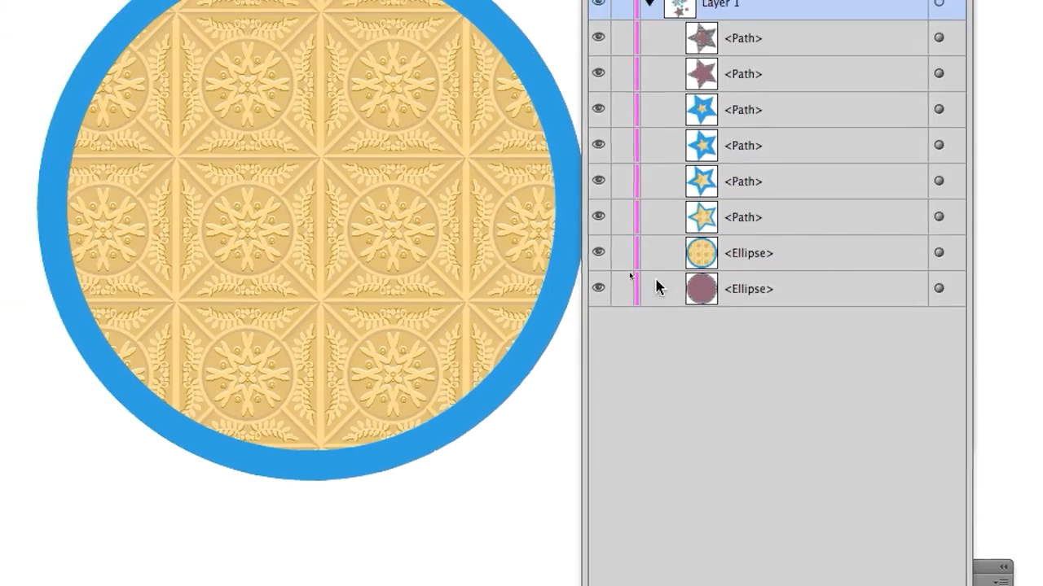
# Step: Swap the stacking order of the two ellipses in Layer 1, then return the mauve ellipse to the bottom
pyautogui.moveTo(684, 257); pyautogui.dragTo(712, 320)
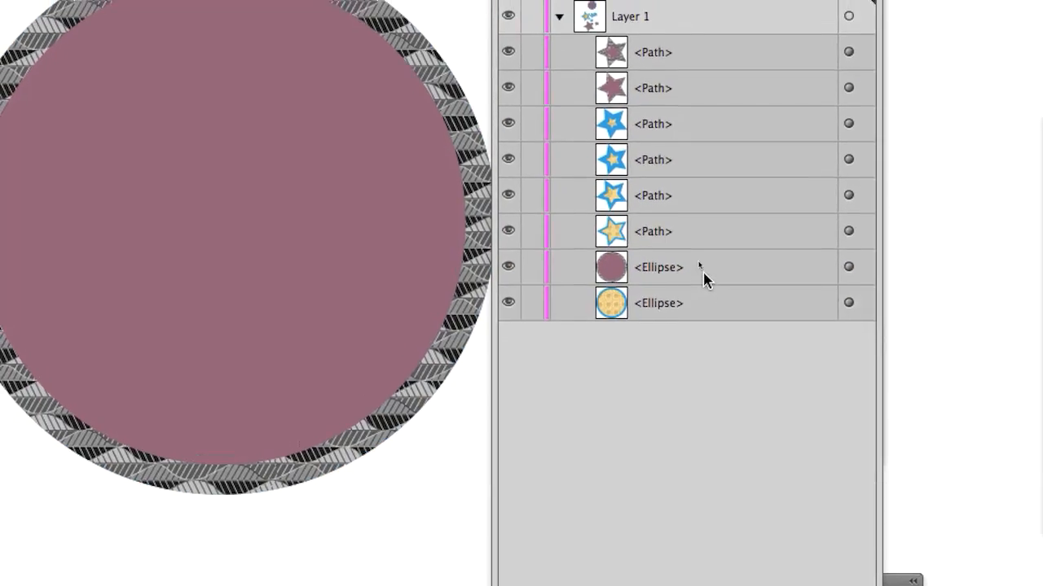
pyautogui.click(704, 279)
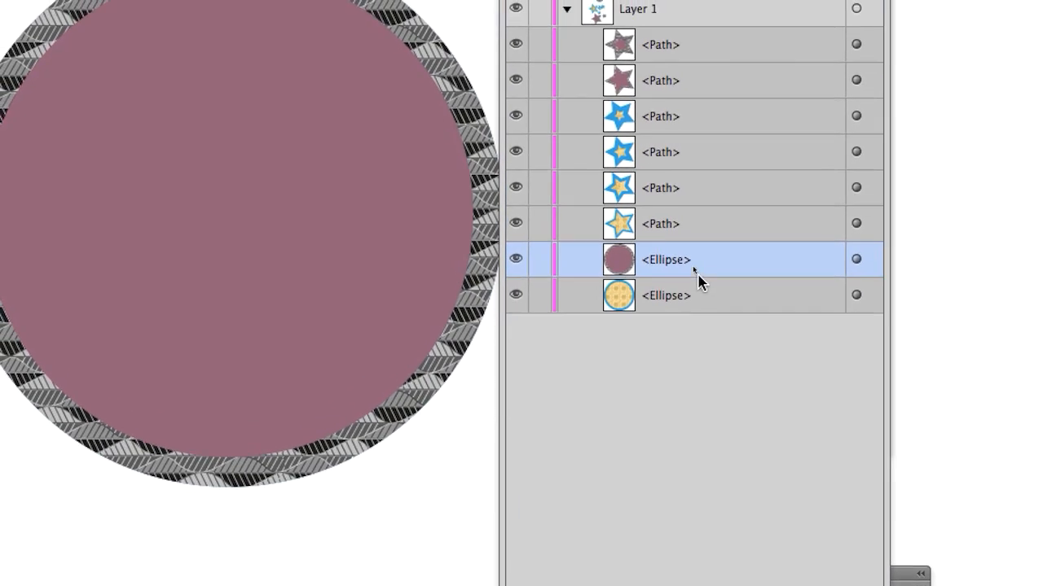
pyautogui.moveTo(698, 281); pyautogui.dragTo(720, 315)
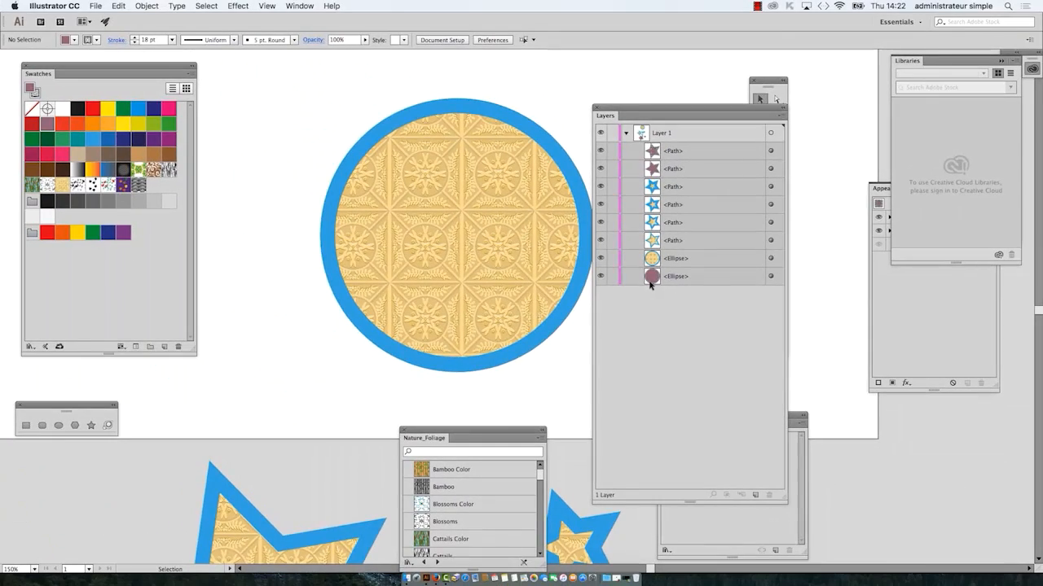
# Step: Save the document as appearance-02.ai in the B1K1 AI start folder with the default Illustrator options
pyautogui.click(96, 5)
pyautogui.click(137, 95)
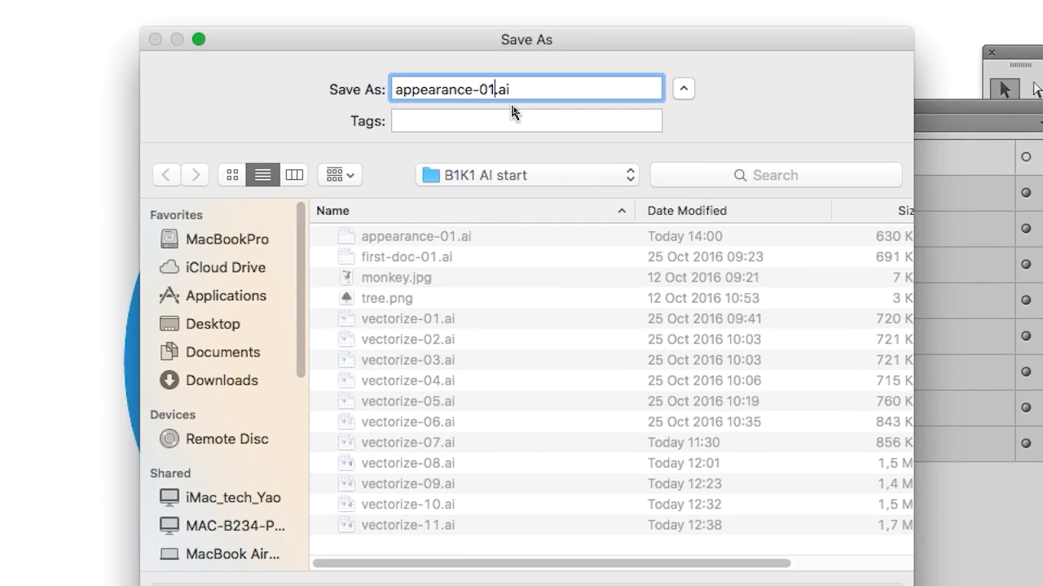
pyautogui.press('BackSpace')
pyautogui.write('2')
pyautogui.press('Return')
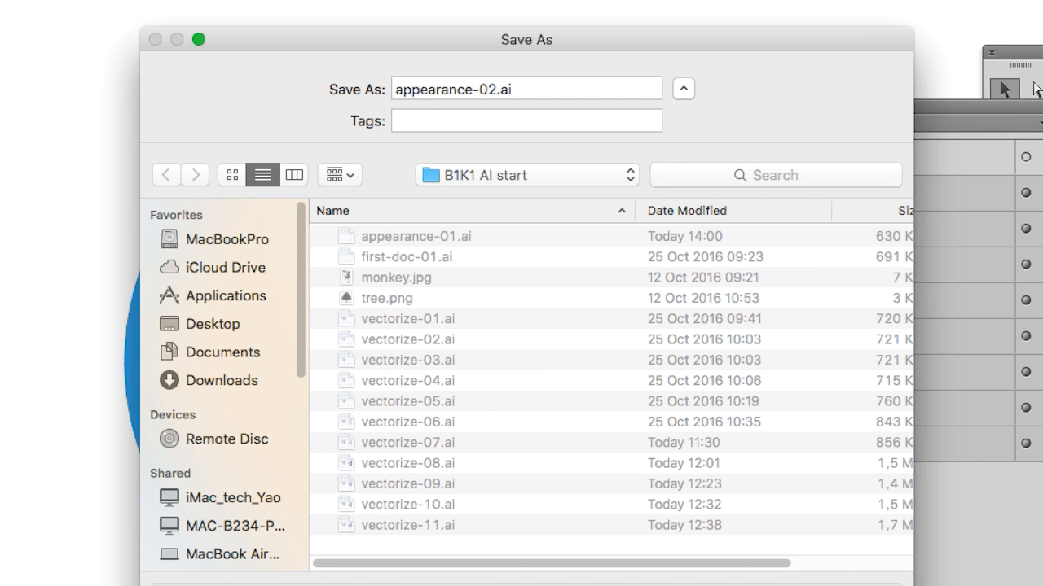
pyautogui.press('Return')
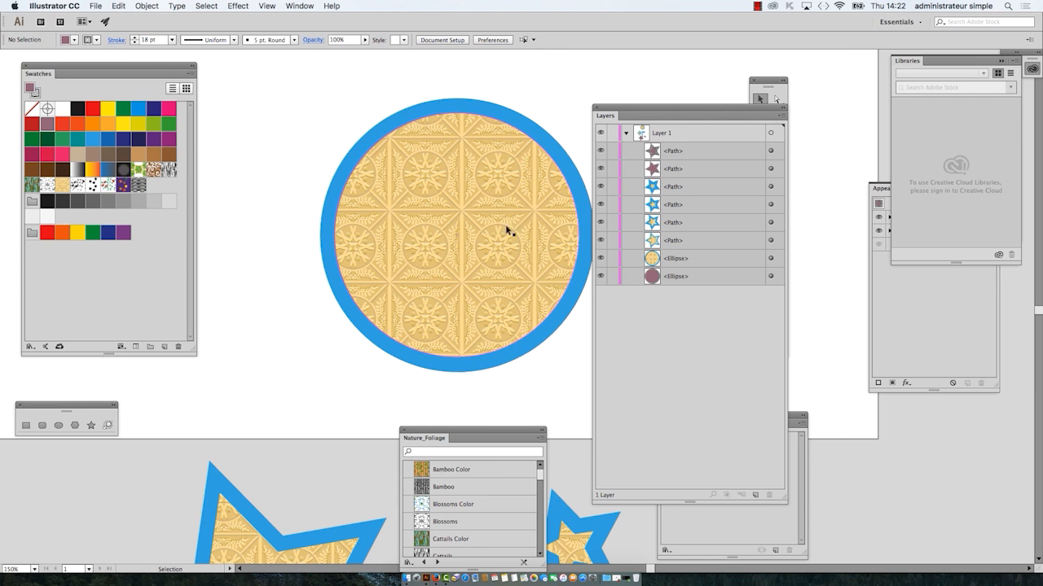
# Step: Shorten the Layers panel to fit its list and place it higher, clear of the tools strip
pyautogui.moveTo(507, 229); pyautogui.dragTo(481, 229)
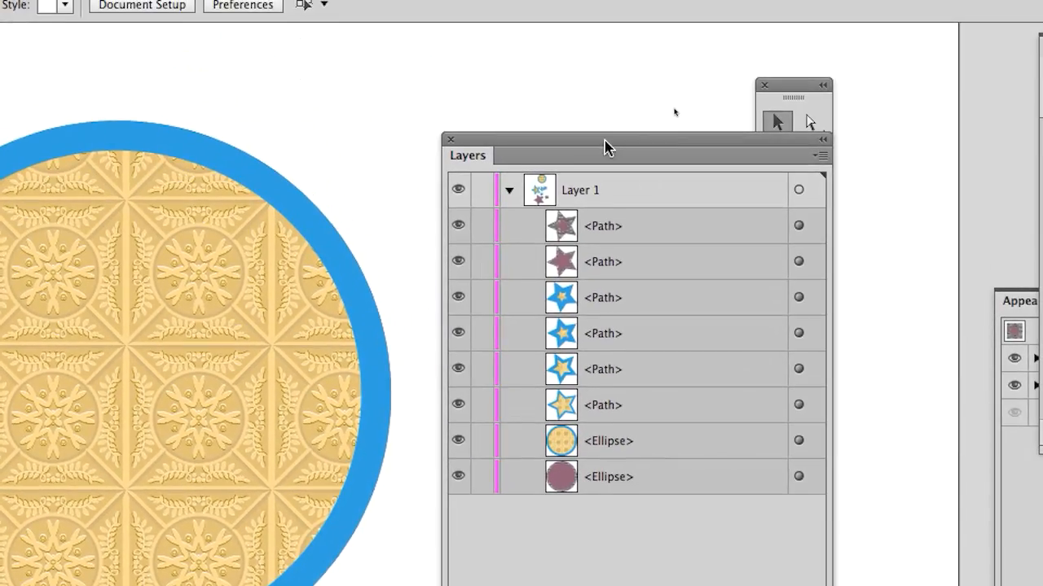
pyautogui.moveTo(605, 142); pyautogui.dragTo(584, 109)
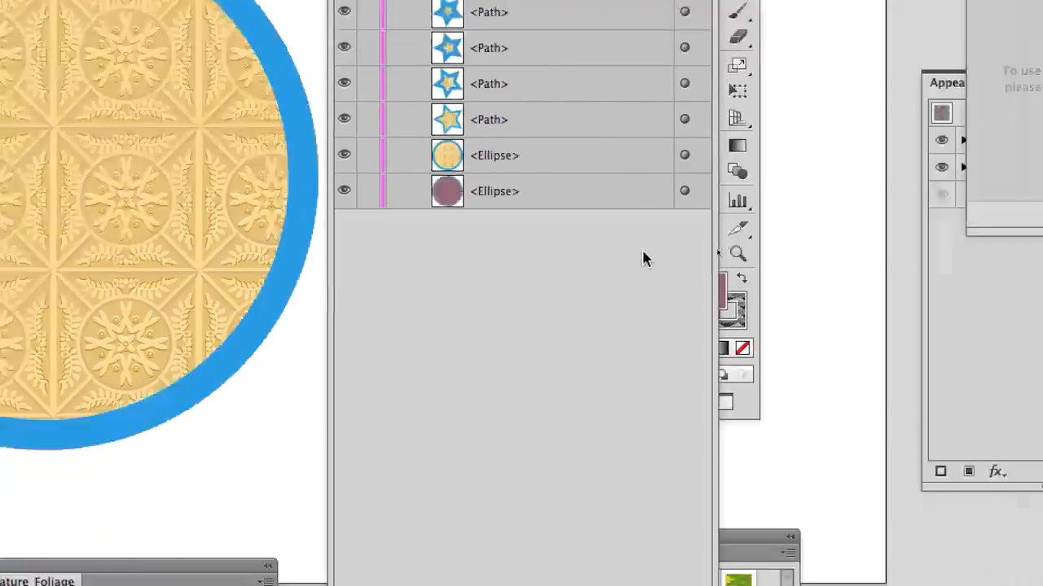
pyautogui.moveTo(667, 381); pyautogui.dragTo(673, 170)
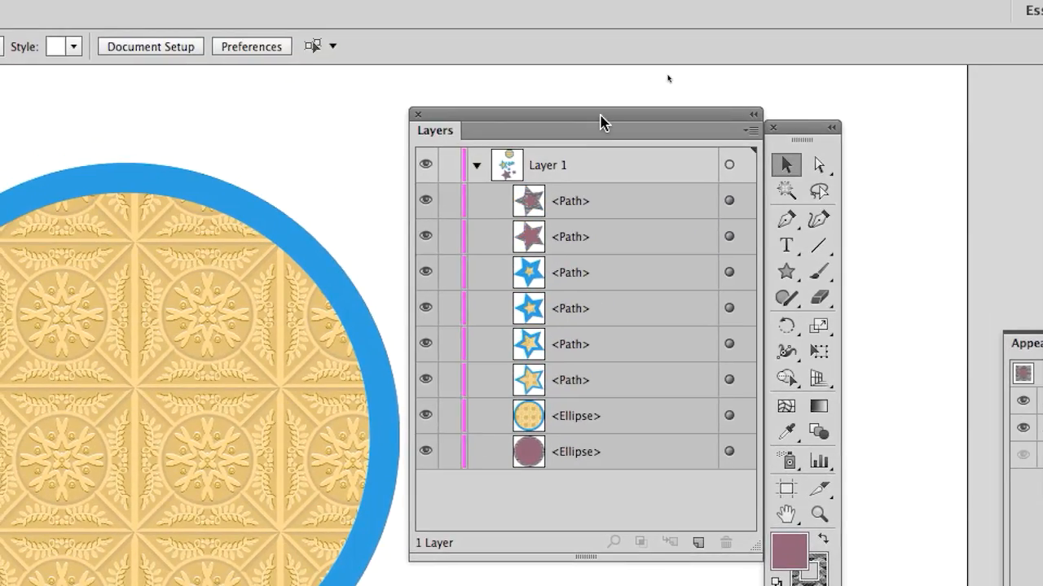
pyautogui.moveTo(597, 115); pyautogui.dragTo(529, 98)
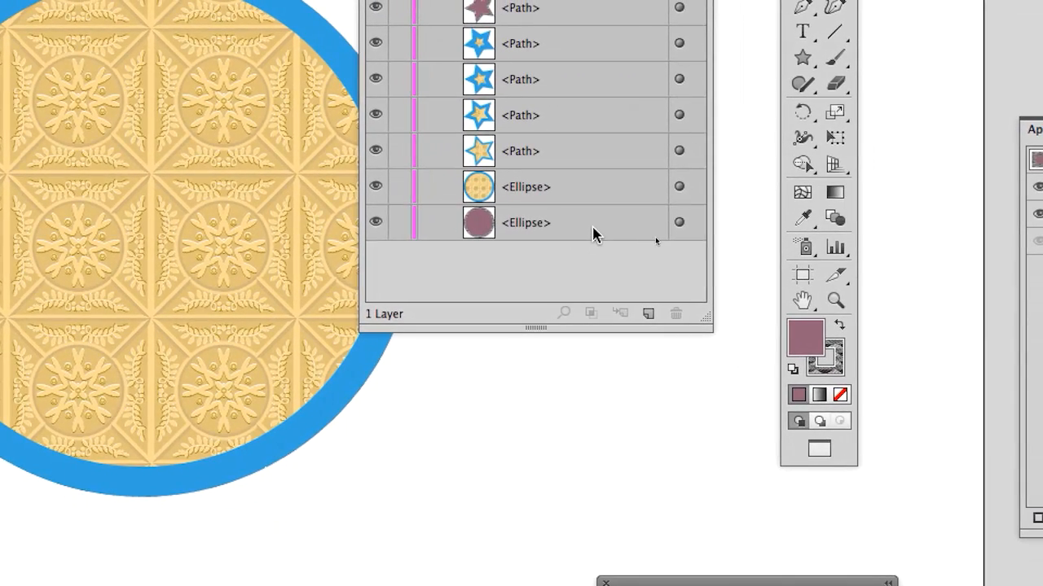
# Step: Highlight the ellipse and star entries one after another in the Layers panel to examine the objects inside Layer 1
pyautogui.click(592, 227)
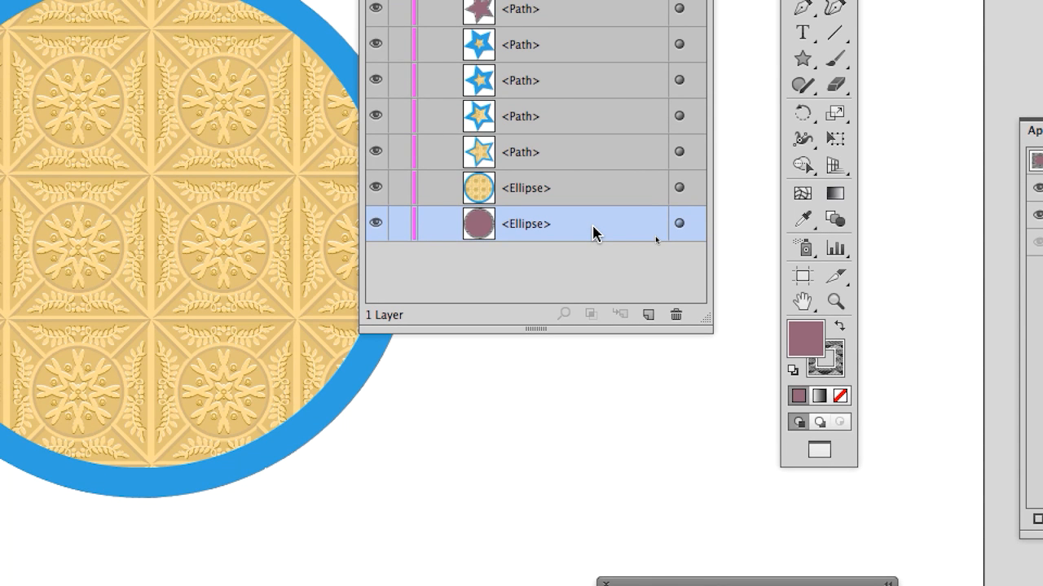
pyautogui.click(588, 192)
pyautogui.click(584, 155)
pyautogui.click(583, 120)
pyautogui.click(576, 83)
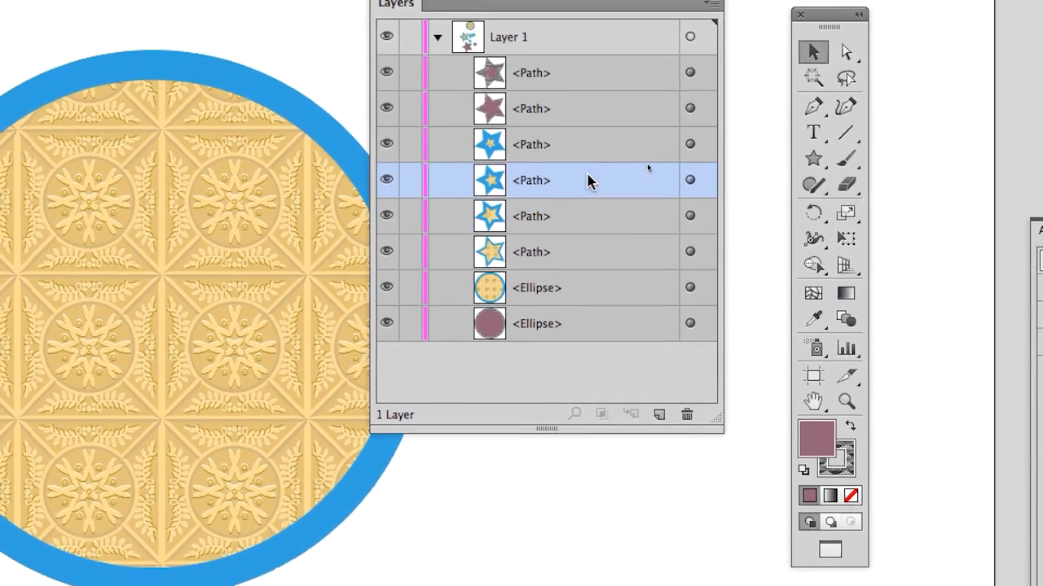
pyautogui.click(572, 47)
pyautogui.click(585, 143)
pyautogui.click(584, 104)
pyautogui.click(590, 213)
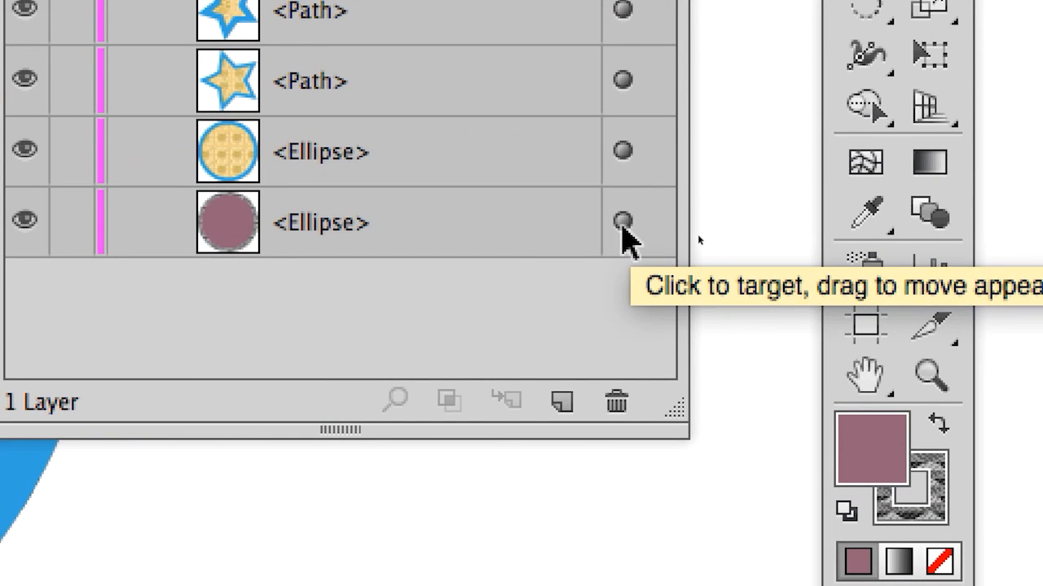
# Step: Target the hidden mauve ellipse at the bottom of Layer 1 so it is selected beneath the patterned circle
pyautogui.click(623, 222)
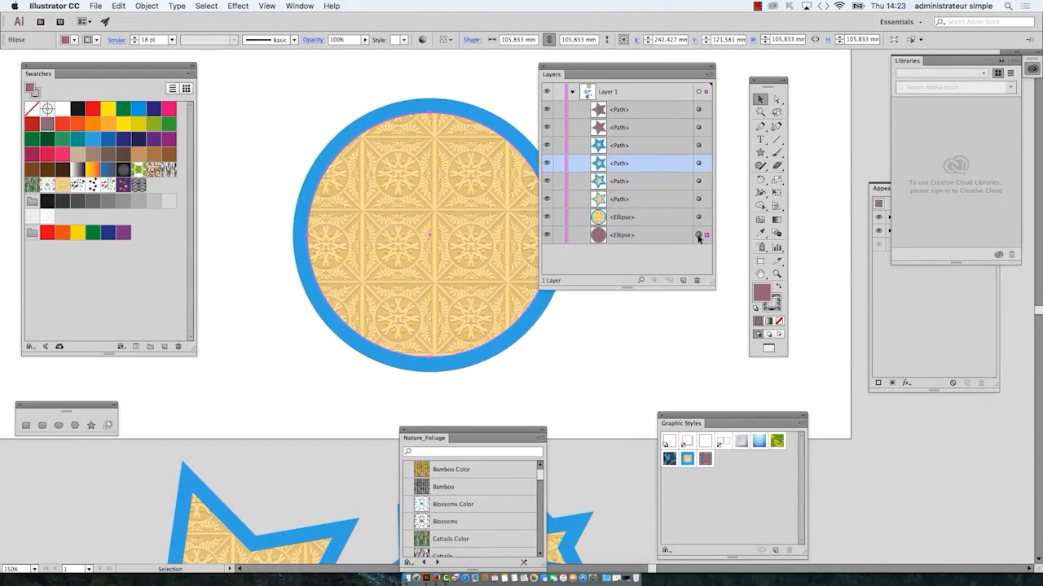
# Step: Rearrange the Layers panel and the tools strip on either side of the circles so neither covers the artwork
pyautogui.moveTo(588, 64); pyautogui.dragTo(666, 78)
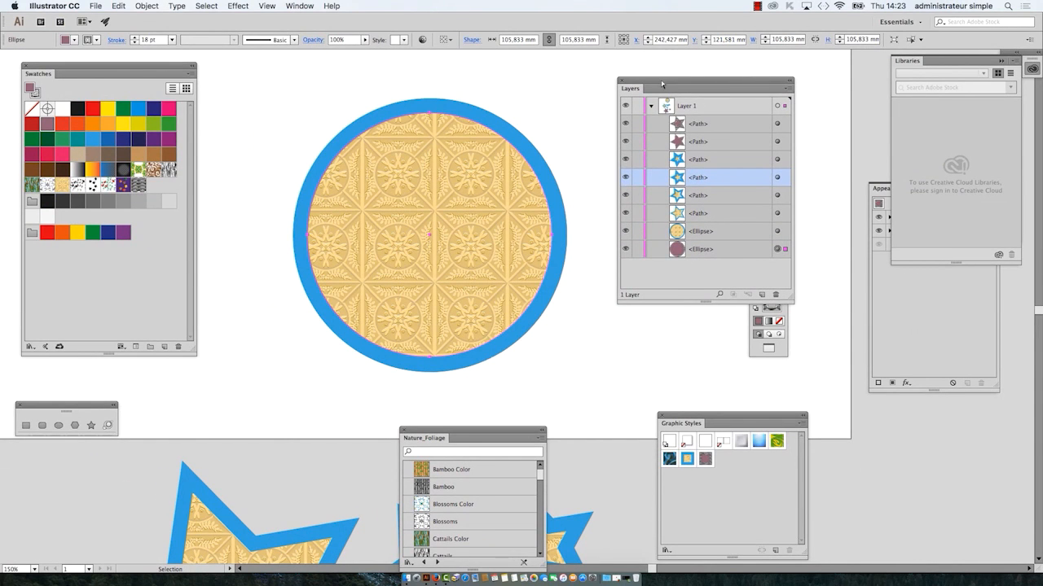
pyautogui.click(770, 346)
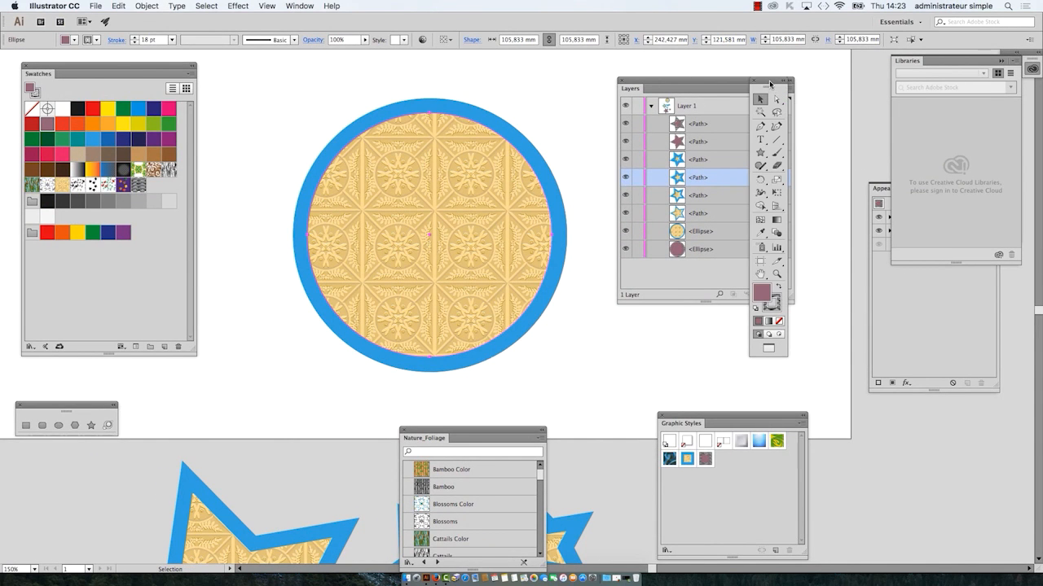
pyautogui.moveTo(770, 84); pyautogui.dragTo(232, 75)
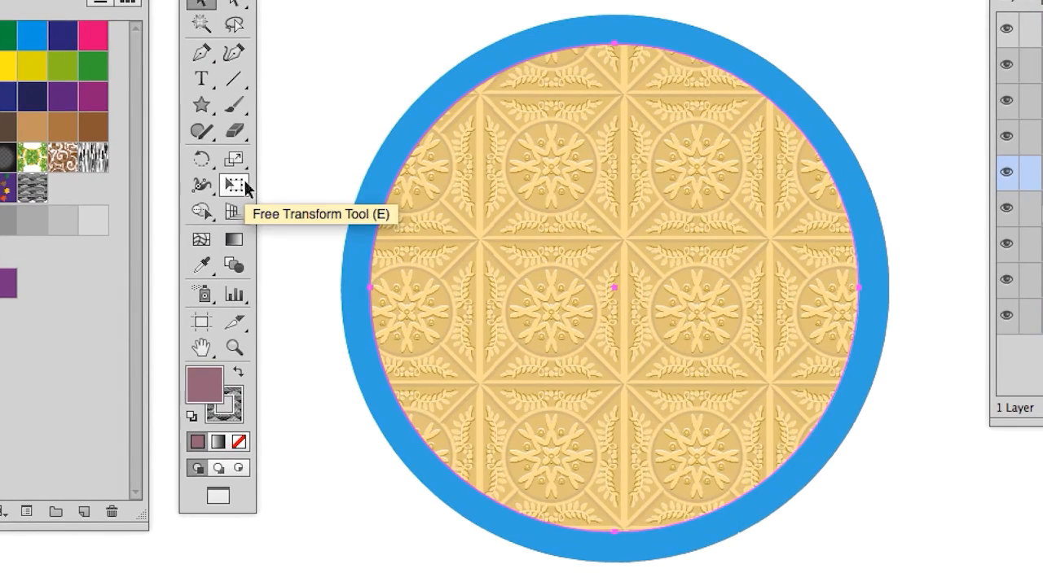
# Step: Enlarge the selected mauve circle proportionally from its centre to about 152 mm across using Free Transform
pyautogui.click(234, 185)
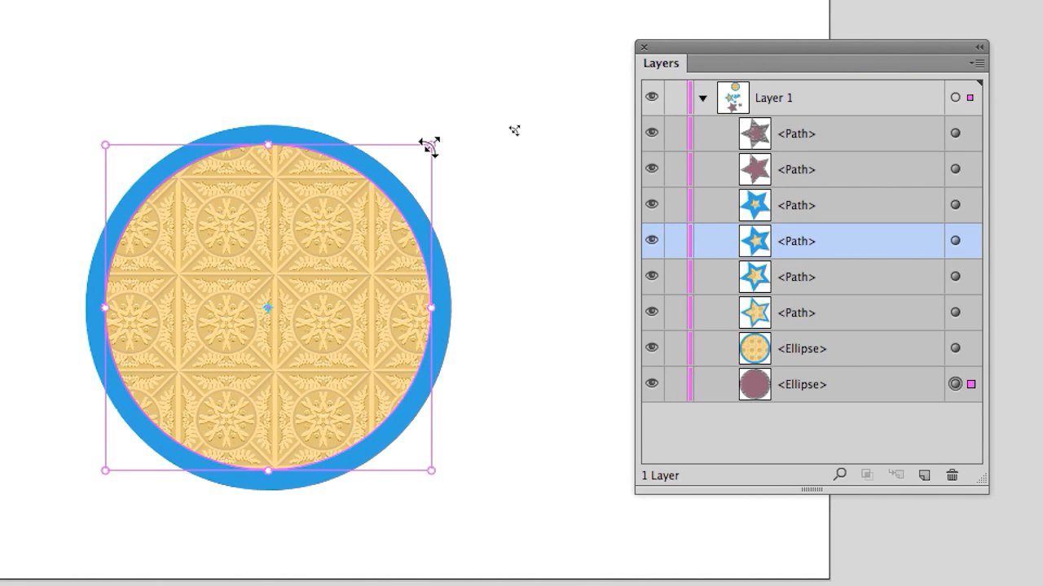
pyautogui.moveTo(429, 146); pyautogui.dragTo(518, 108)
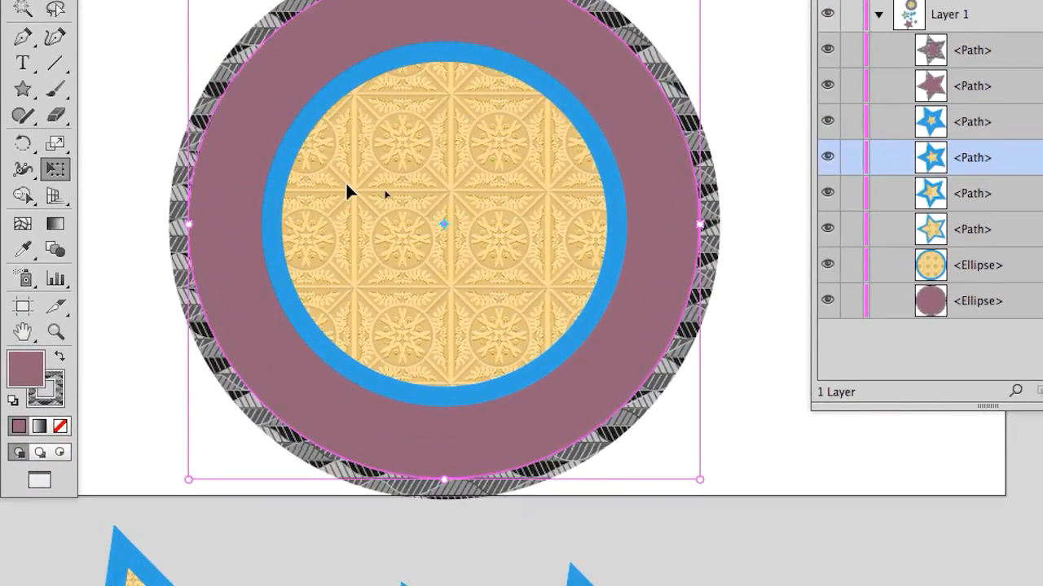
pyautogui.scroll(-1, 94, 301)
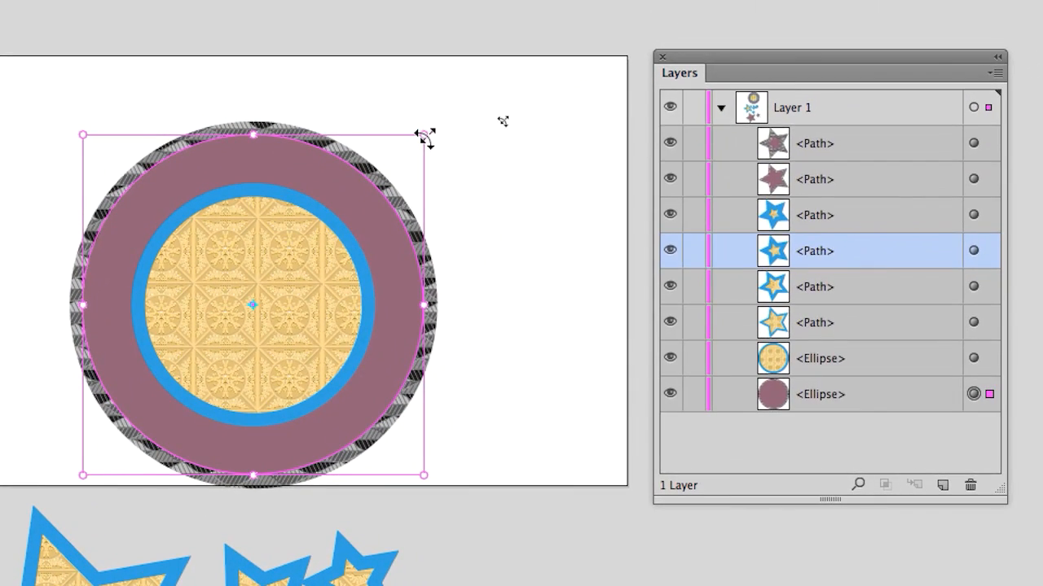
pyautogui.moveTo(424, 136); pyautogui.dragTo(409, 149)
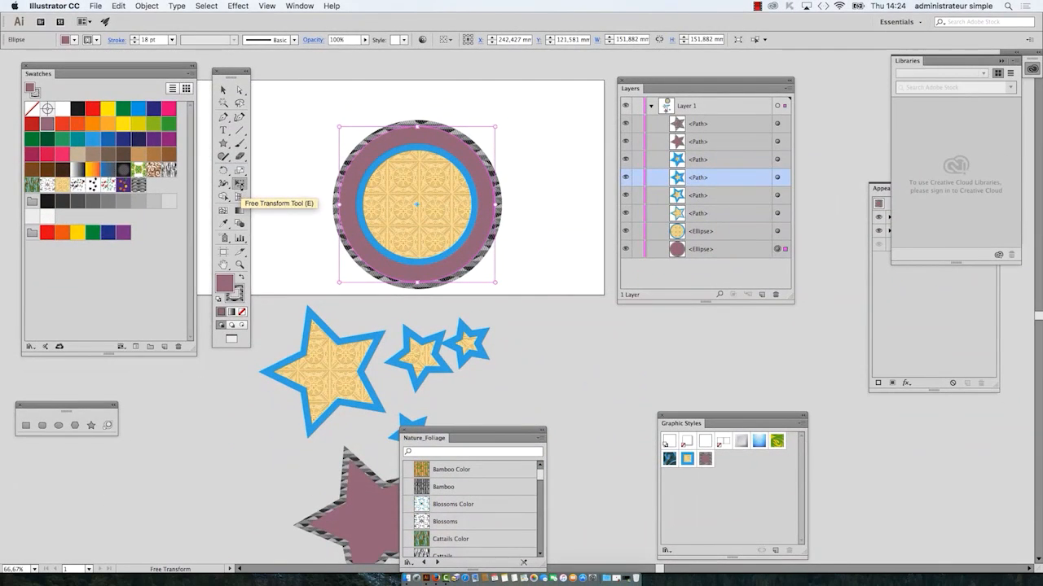
# Step: Save the document as appearance-03.ai in the B1K1 AI start folder with the default Illustrator options
pyautogui.click(96, 6)
pyautogui.click(122, 98)
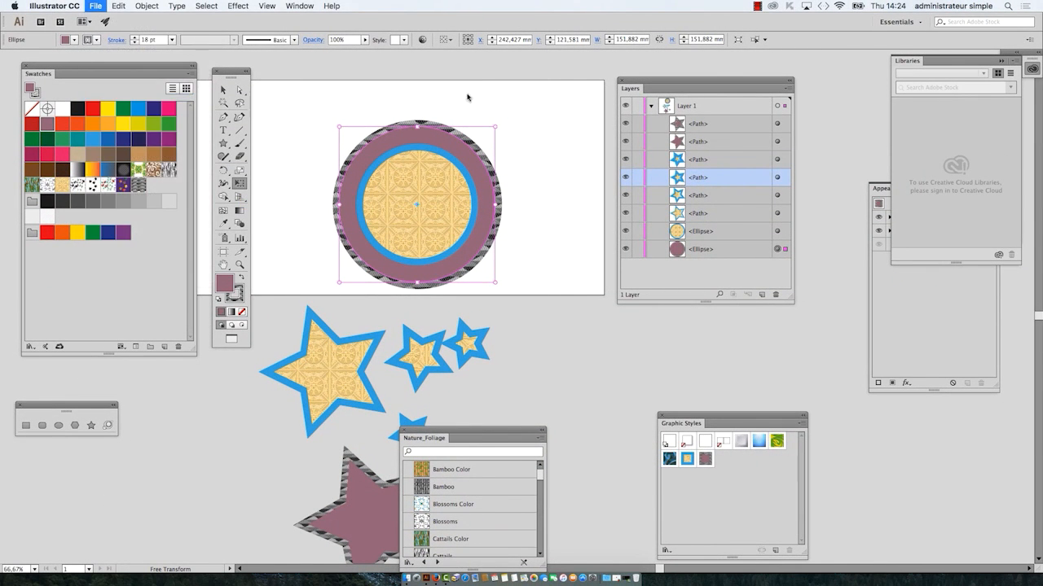
pyautogui.click(505, 98)
pyautogui.press('BackSpace')
pyautogui.write('3')
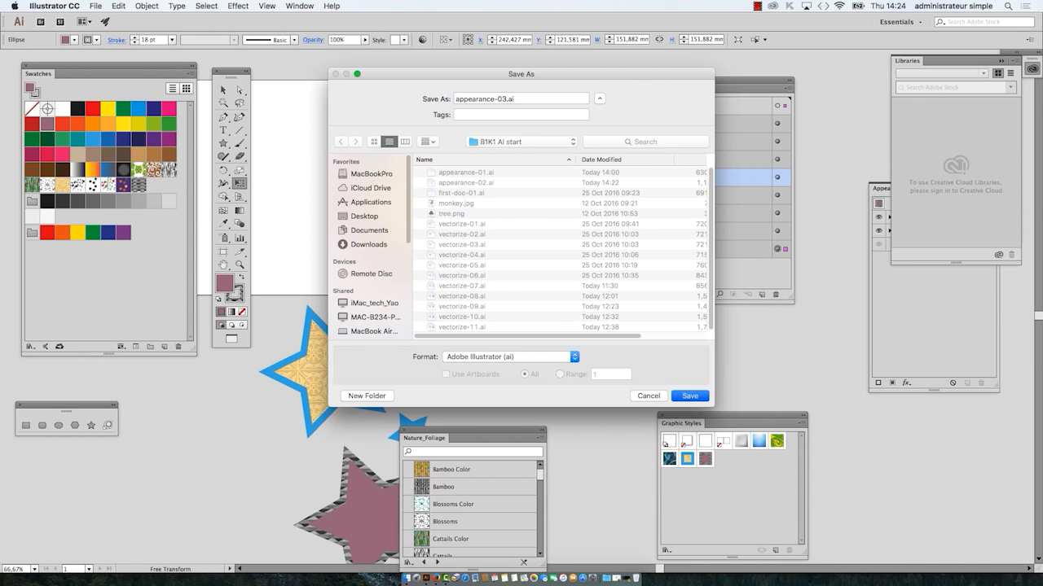
pyautogui.press('Return')
pyautogui.click(627, 445)
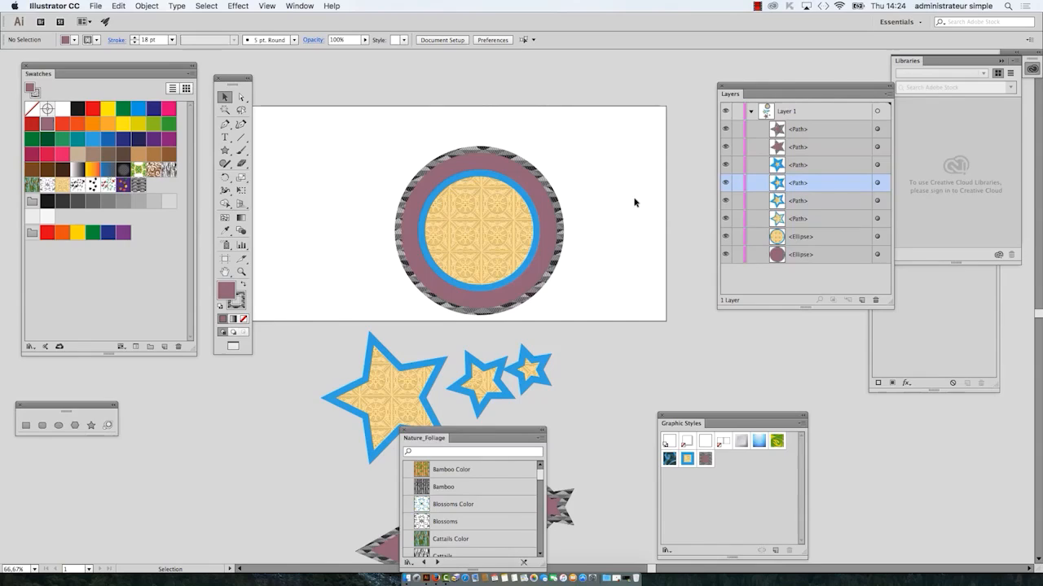
# Step: Move the Nature_Foliage and Graphic Styles panels aside so the enlarged concentric circles are unobstructed
pyautogui.press('super+equal')
pyautogui.press('space')
pyautogui.moveTo(572, 233); pyautogui.dragTo(521, 348)
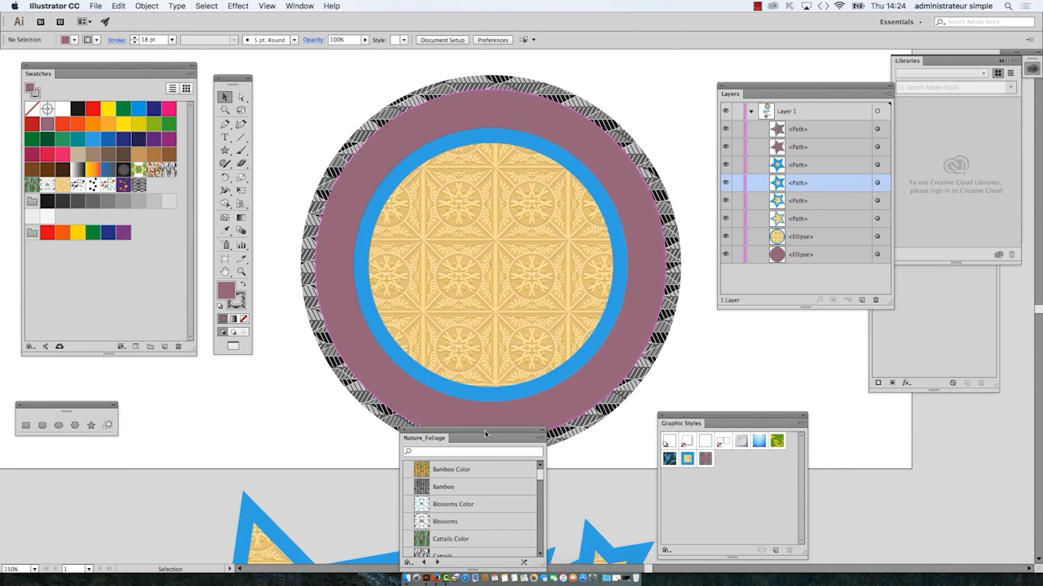
pyautogui.moveTo(487, 437); pyautogui.dragTo(263, 426)
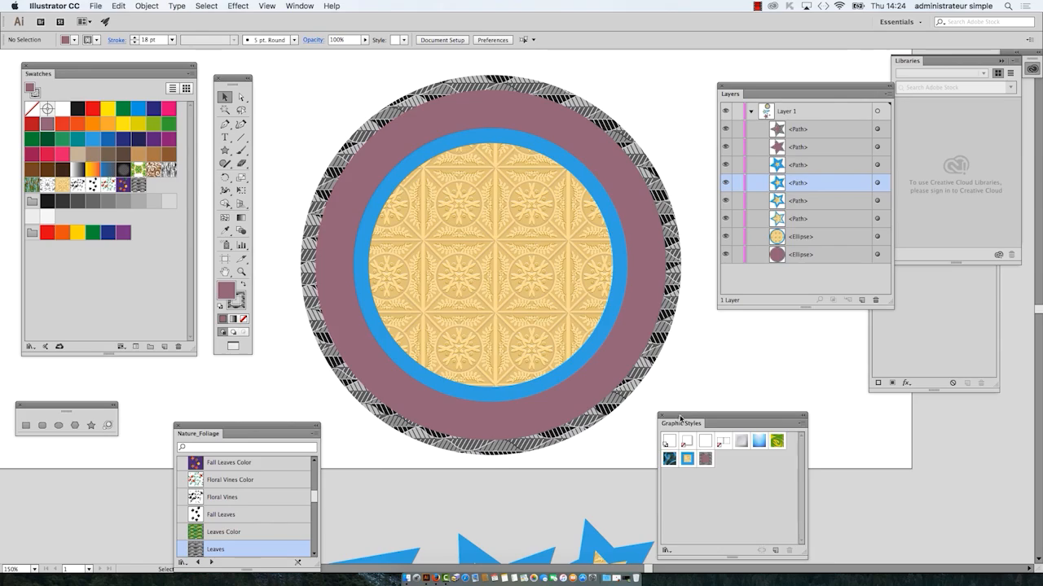
pyautogui.moveTo(680, 422); pyautogui.dragTo(728, 417)
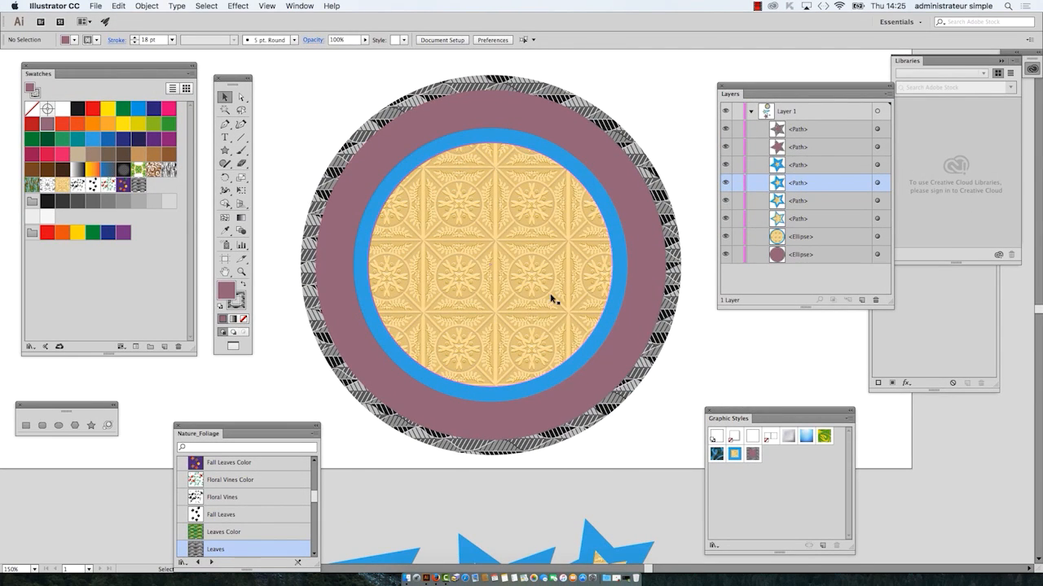
# Step: Select both concentric circles with a marquee and move them together toward the left side of the artboard
pyautogui.scroll(-2, 552, 298)
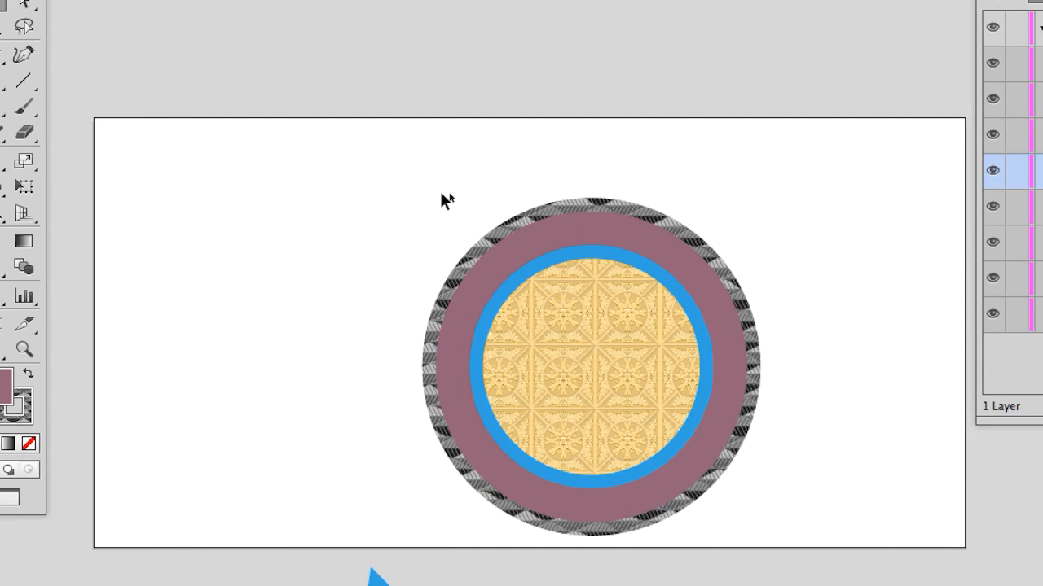
pyautogui.moveTo(444, 200); pyautogui.dragTo(538, 323)
pyautogui.moveTo(475, 239); pyautogui.dragTo(485, 248)
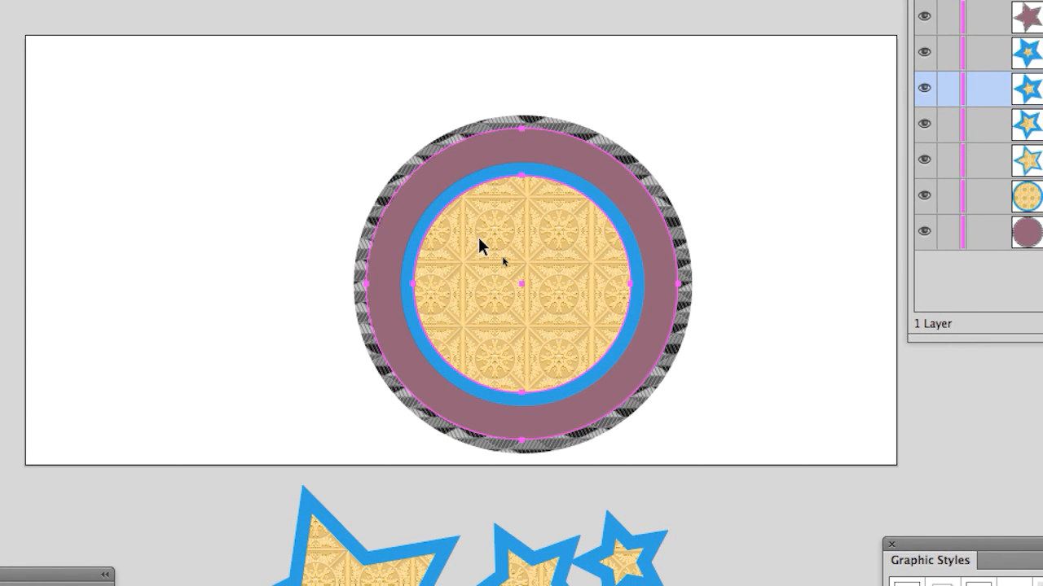
pyautogui.click(309, 98)
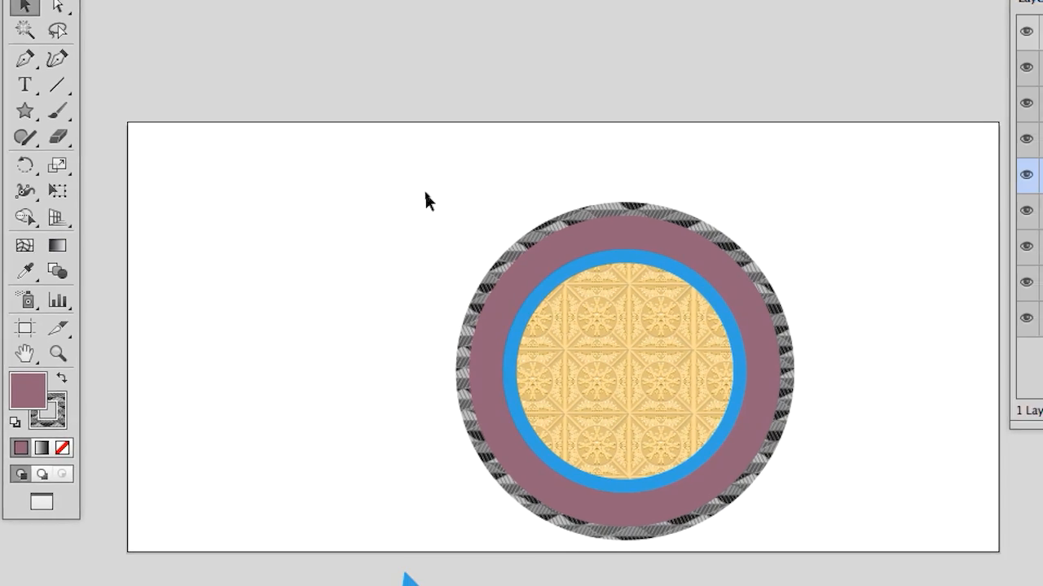
pyautogui.moveTo(442, 195); pyautogui.dragTo(578, 341)
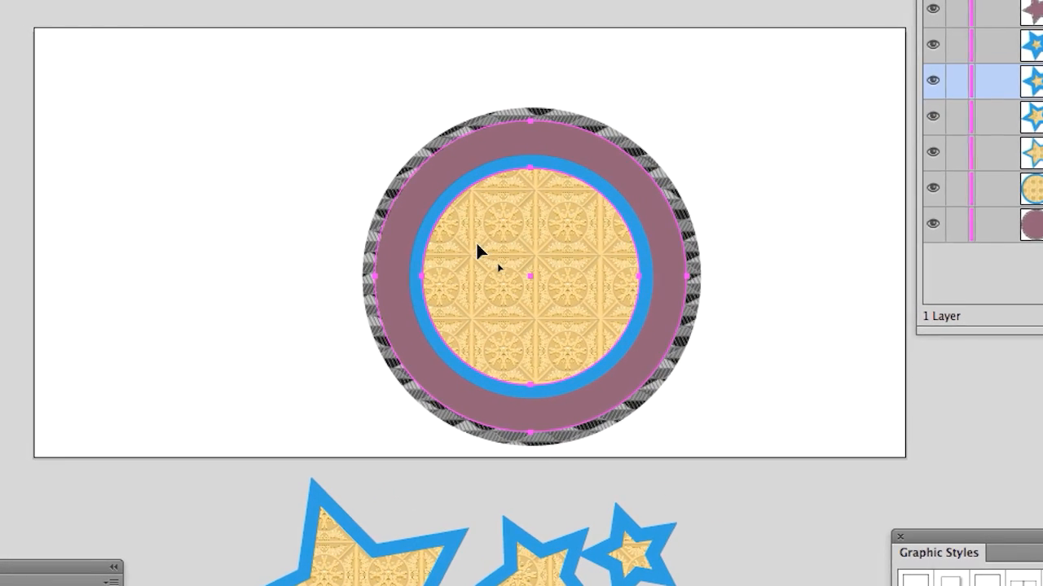
pyautogui.moveTo(477, 241); pyautogui.dragTo(244, 206)
pyautogui.moveTo(397, 234); pyautogui.dragTo(320, 233)
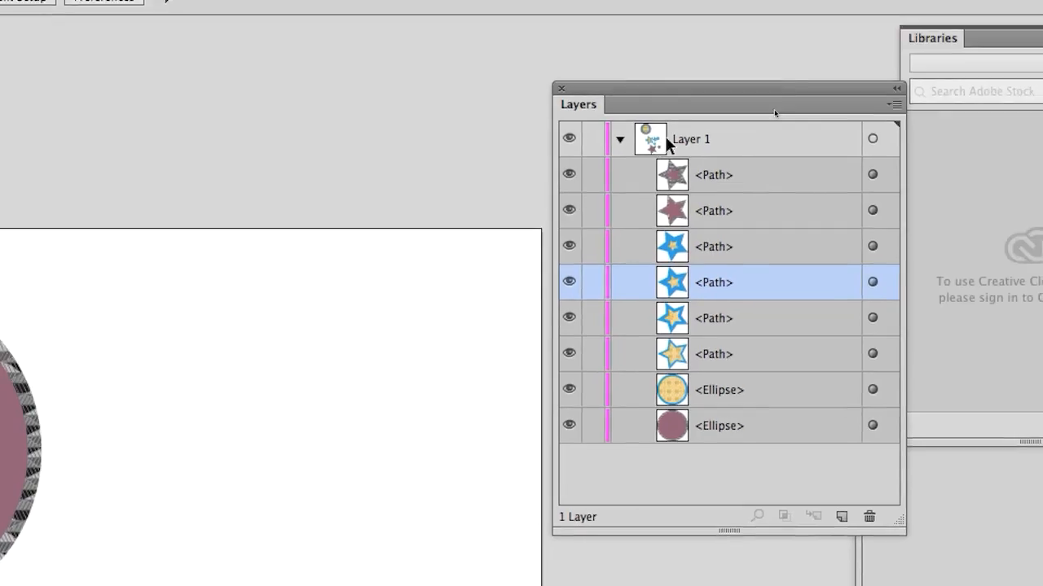
# Step: Bring the Layers panel beside the circles and target both the patterned and the mauve ellipse together
pyautogui.moveTo(688, 91); pyautogui.dragTo(513, 132)
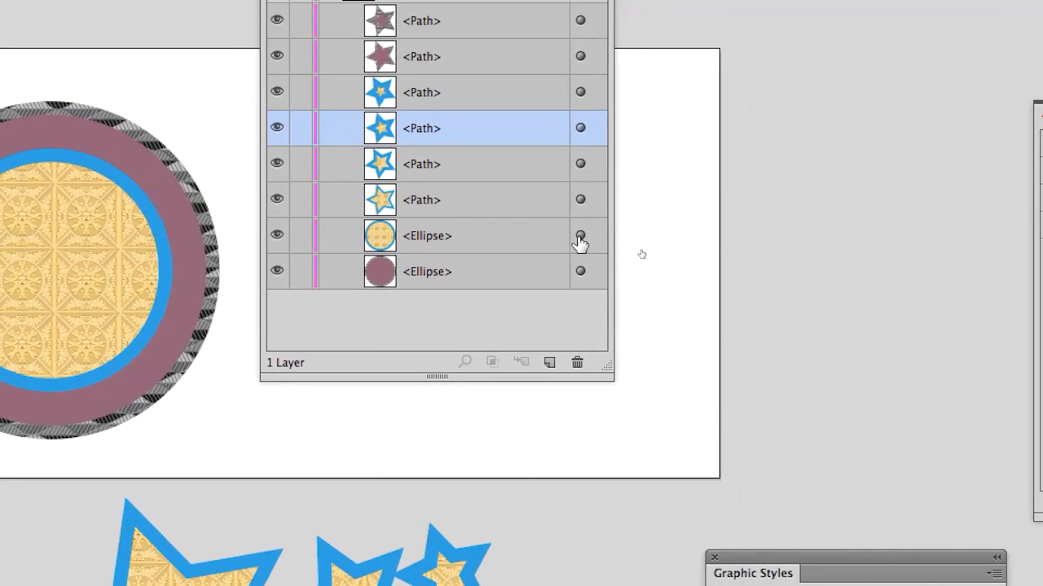
pyautogui.click(697, 429)
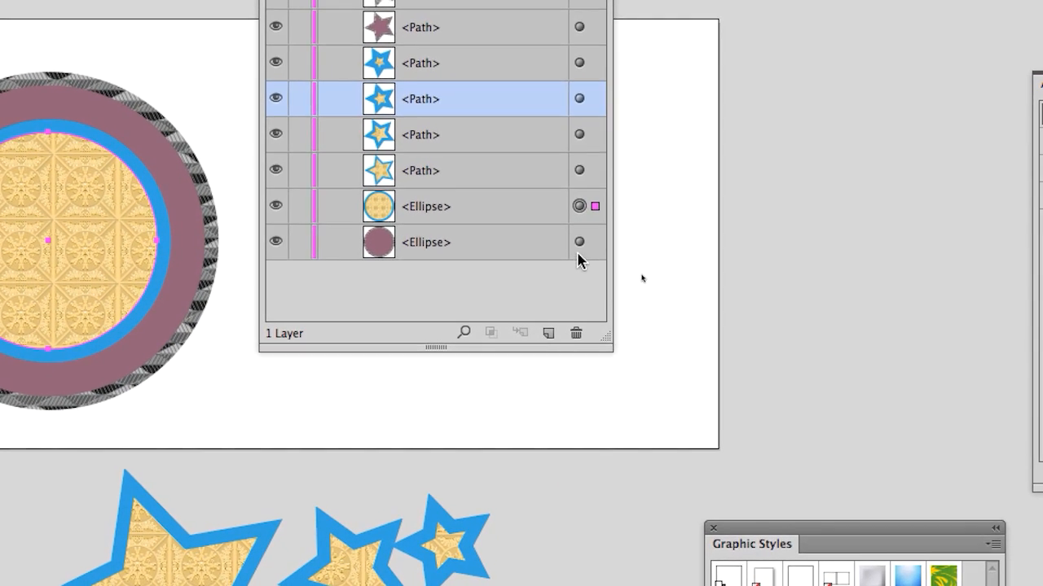
pyautogui.keyDown('shift'); pyautogui.click(577, 248); pyautogui.keyUp('shift')
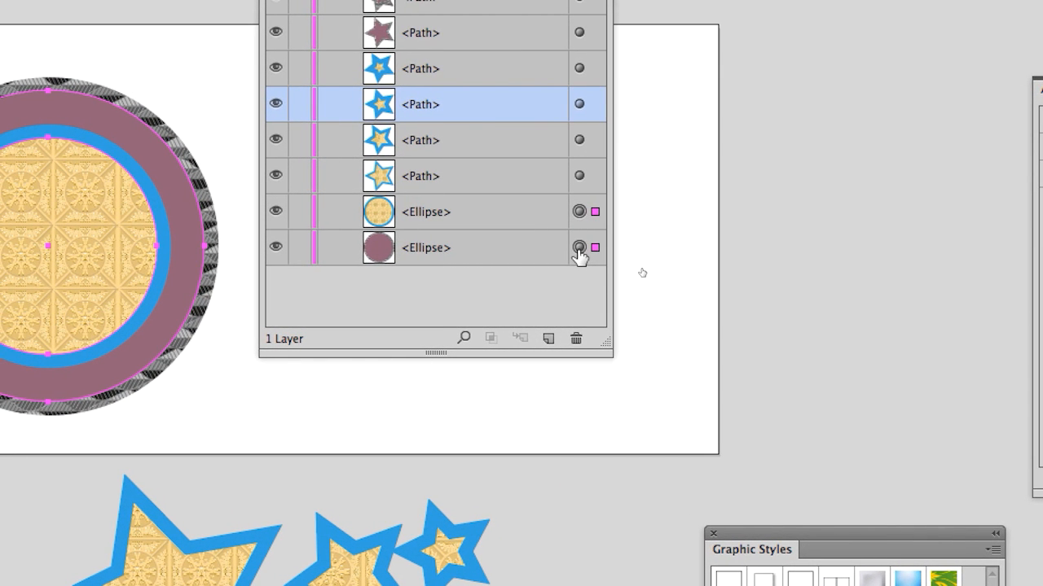
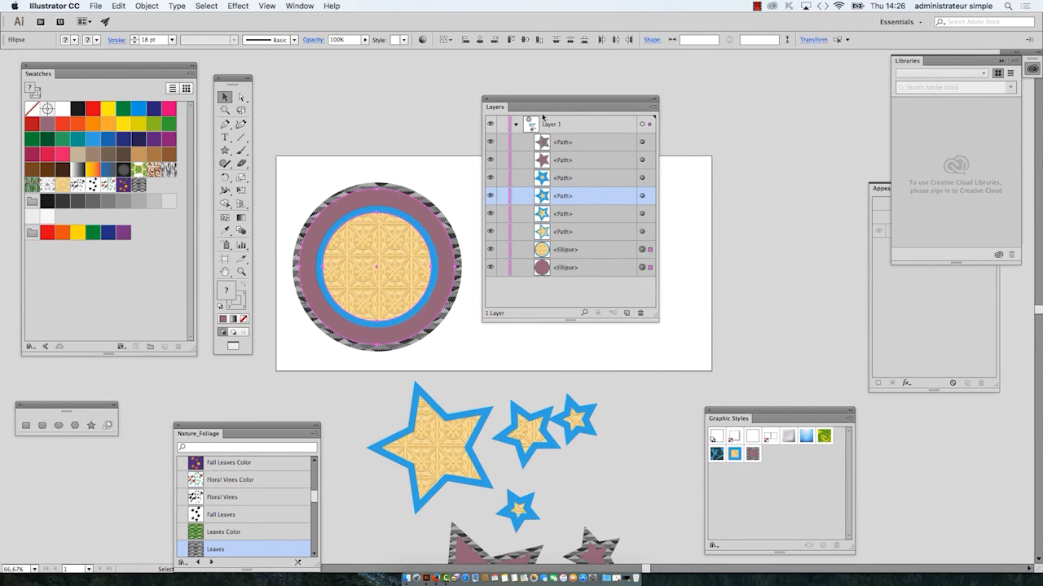
# Step: Move the Layers panel clear of the artboard and draw a circle about 145 mm in diameter beside the concentric circles
pyautogui.moveTo(540, 99); pyautogui.dragTo(661, 99)
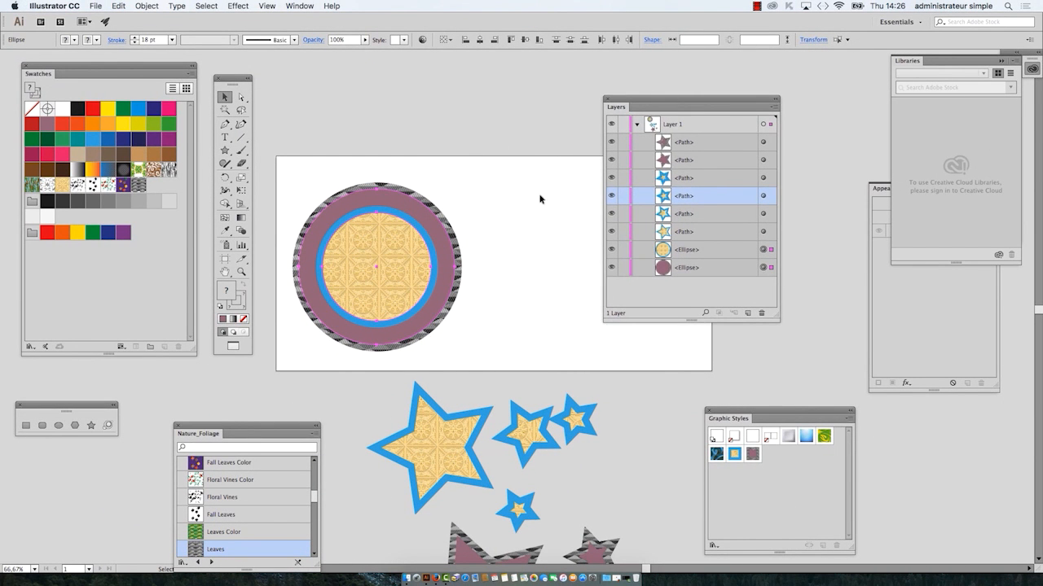
pyautogui.moveTo(405, 209)
pyautogui.mouseDown()
pyautogui.moveTo(484, 210)
pyautogui.moveTo(400, 202)
pyautogui.mouseUp()
pyautogui.moveTo(631, 104); pyautogui.dragTo(800, 117)
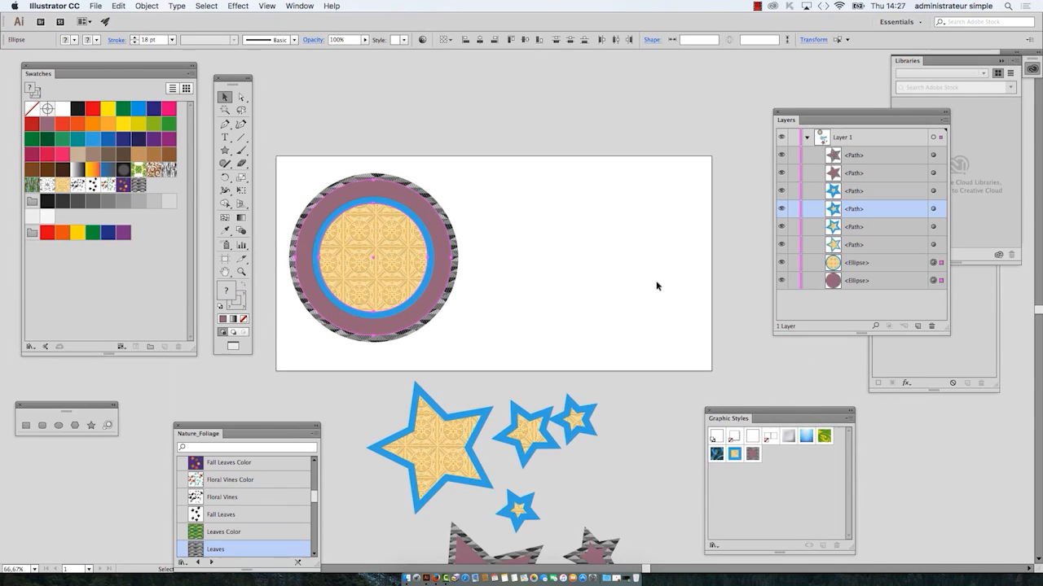
pyautogui.scroll(1, 656, 286)
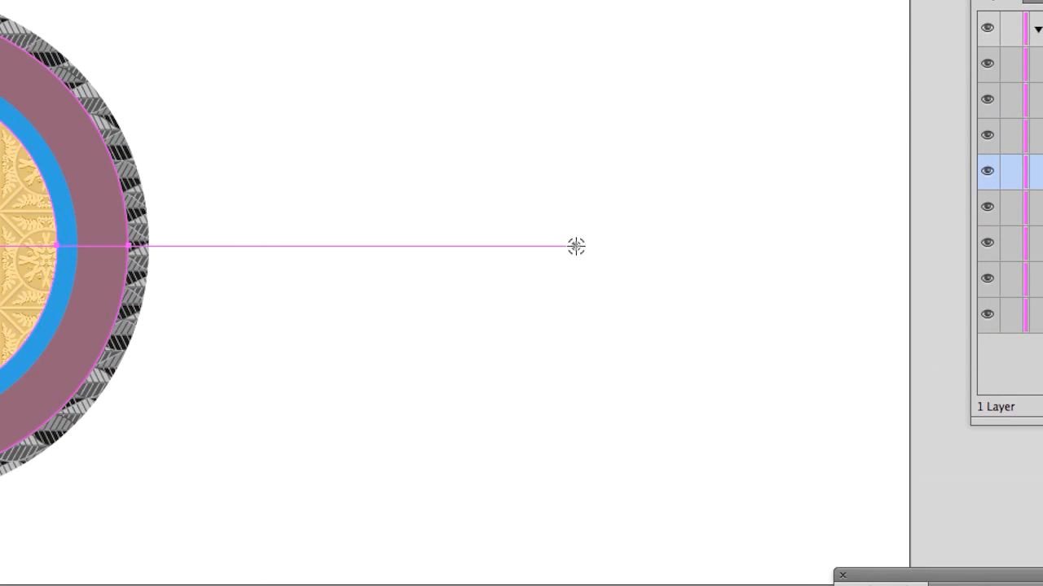
pyautogui.moveTo(575, 246); pyautogui.dragTo(798, 180)
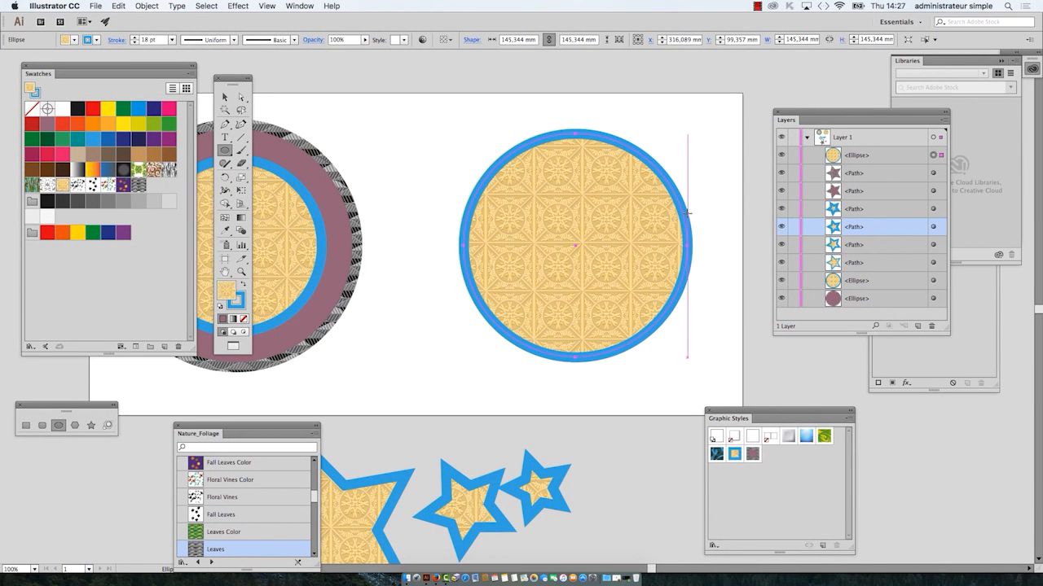
# Step: Bring Graphic Styles beside the new circle and alternate the mauve and gold-pattern styles, ending on the blue-outlined gold pattern
pyautogui.moveTo(754, 413); pyautogui.dragTo(697, 96)
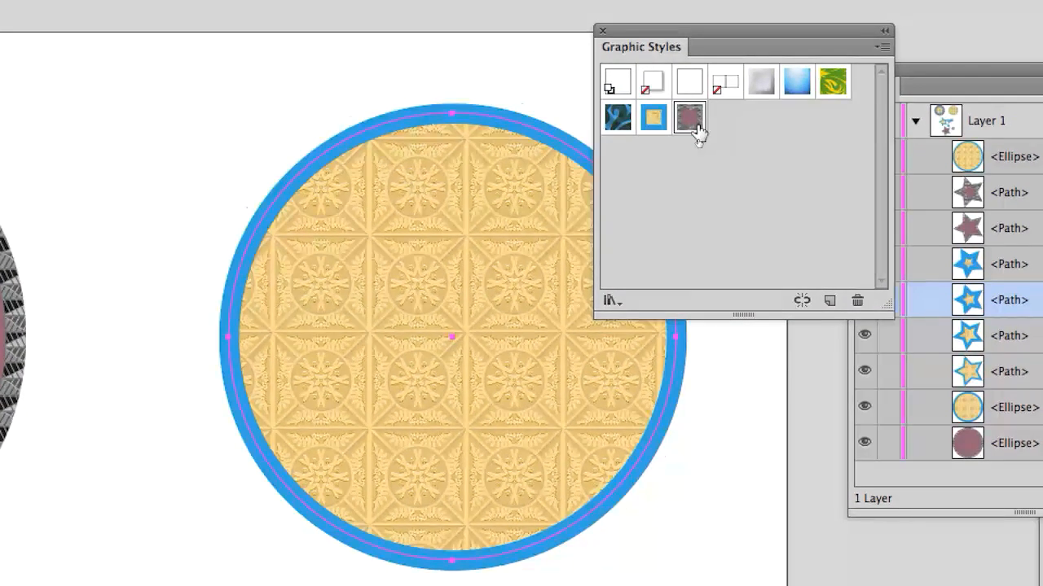
pyautogui.click(691, 179)
pyautogui.click(656, 179)
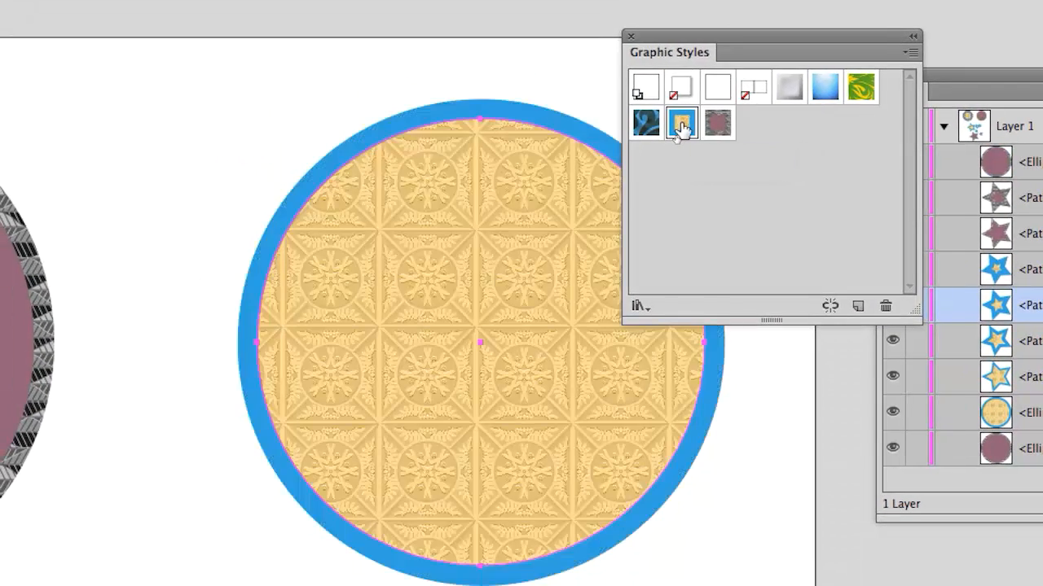
pyautogui.click(717, 124)
pyautogui.click(681, 124)
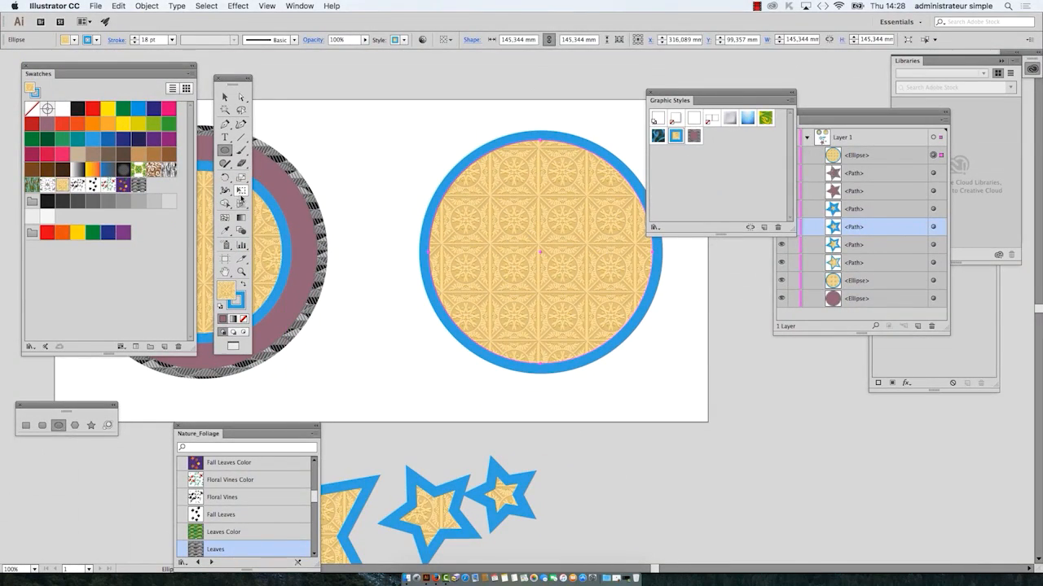
# Step: Scale the new circle from its center to about 112 mm and move the Graphic Styles panel off it
pyautogui.moveTo(454, 166); pyautogui.dragTo(455, 168)
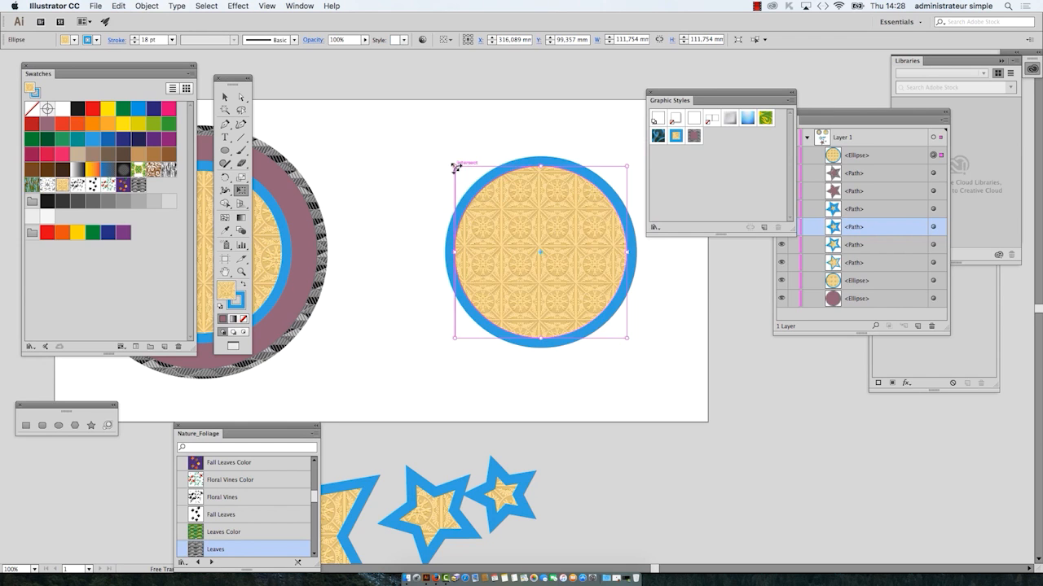
pyautogui.moveTo(408, 241); pyautogui.dragTo(494, 239)
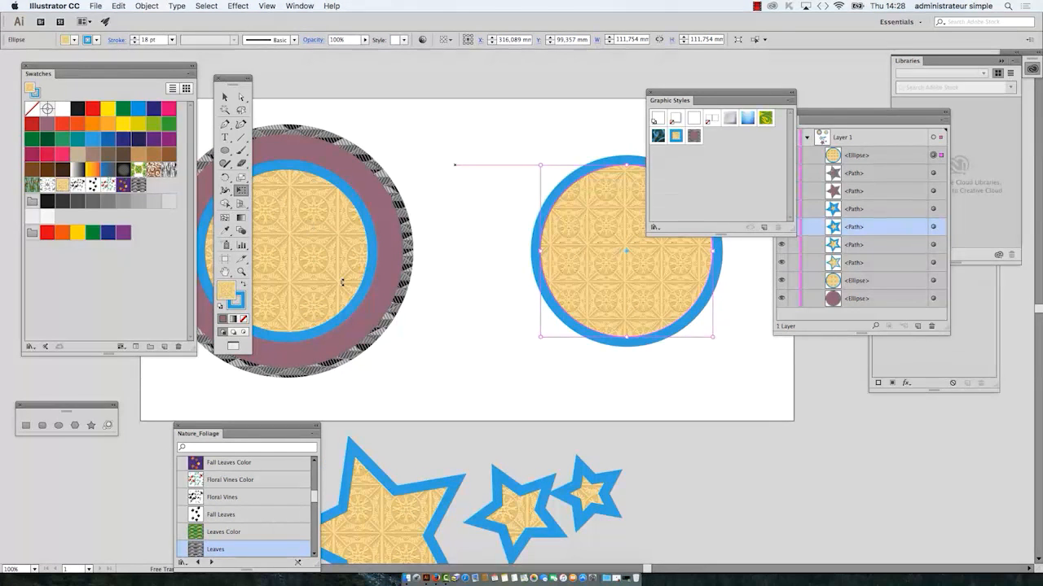
pyautogui.moveTo(666, 96); pyautogui.dragTo(823, 72)
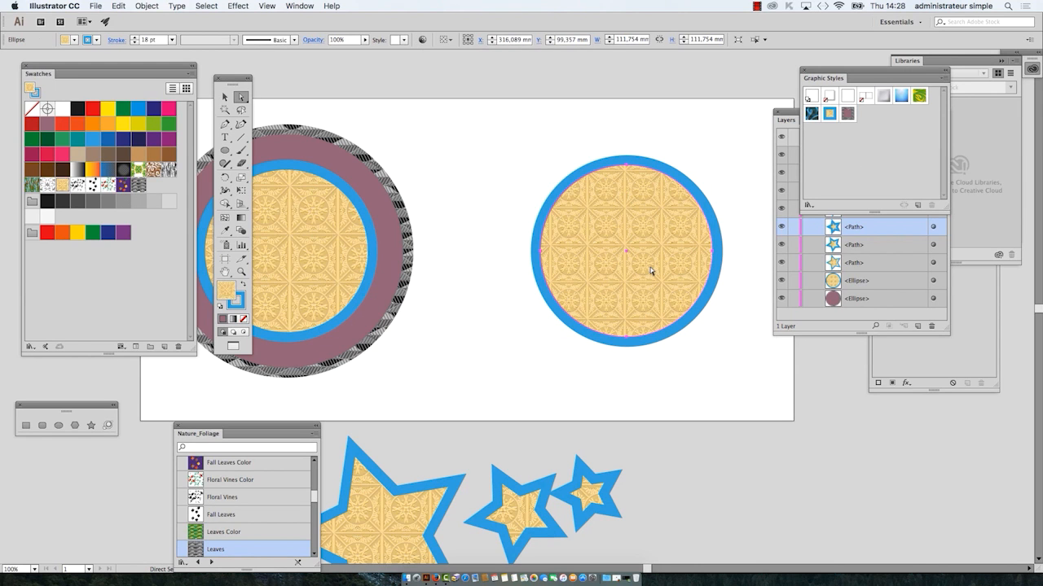
# Step: Move the Swatches panel and the toolbar off the artwork so that both sets of circles are unobstructed
pyautogui.moveTo(620, 229); pyautogui.dragTo(434, 215)
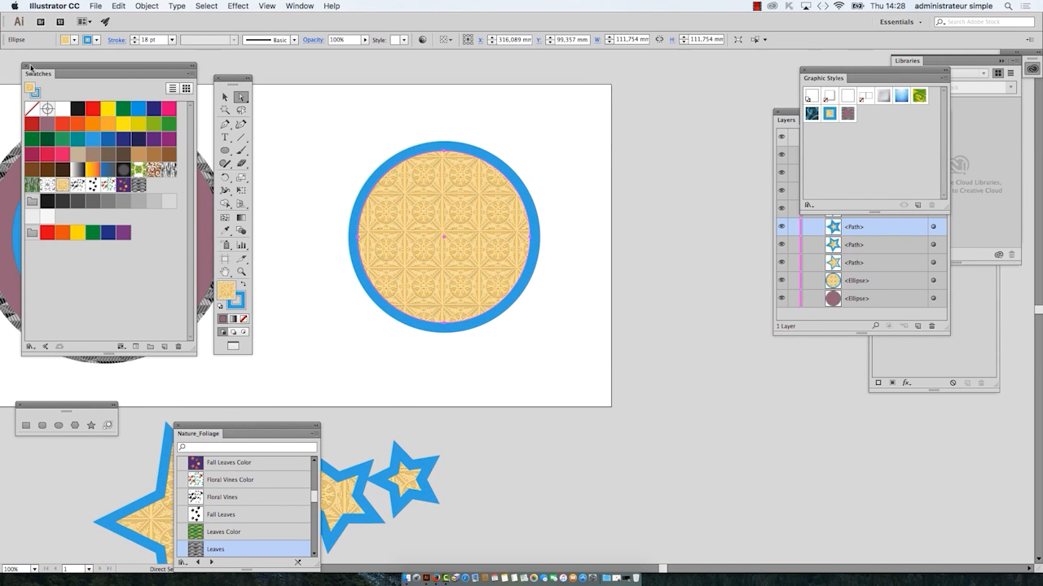
pyautogui.moveTo(31, 67); pyautogui.dragTo(681, 425)
pyautogui.moveTo(230, 78); pyautogui.dragTo(32, 52)
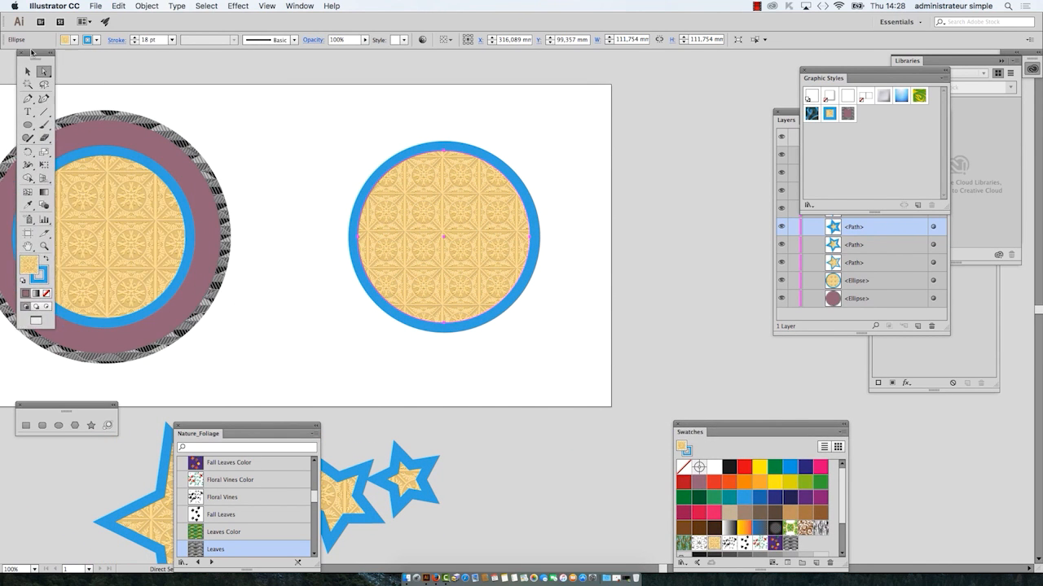
pyautogui.hscroll(-3, 155, 127)
# Step: Bring the Appearance panel out from behind the other panels and place it beside the new circle
pyautogui.click(298, 5)
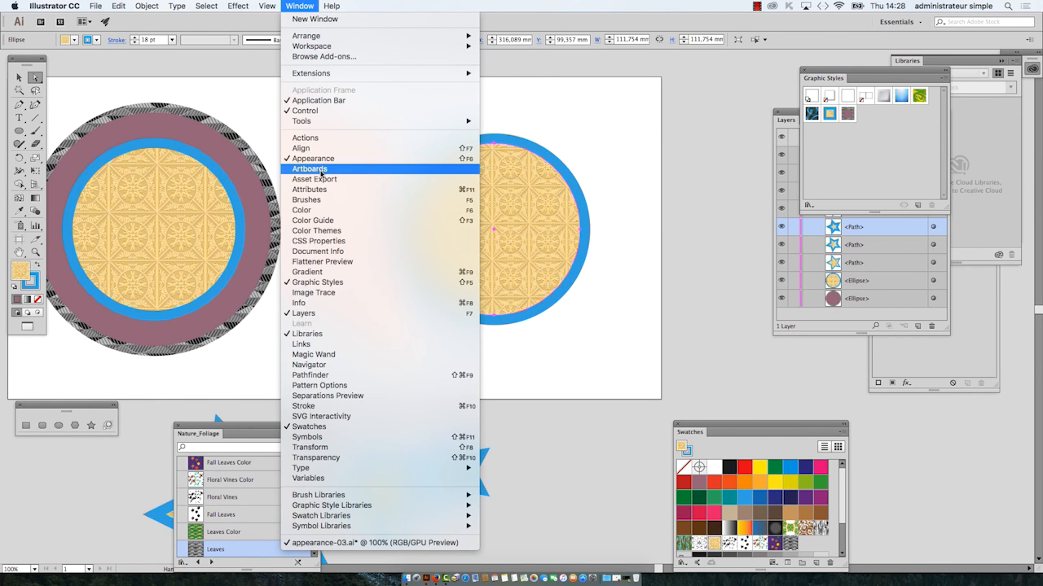
pyautogui.click(963, 352)
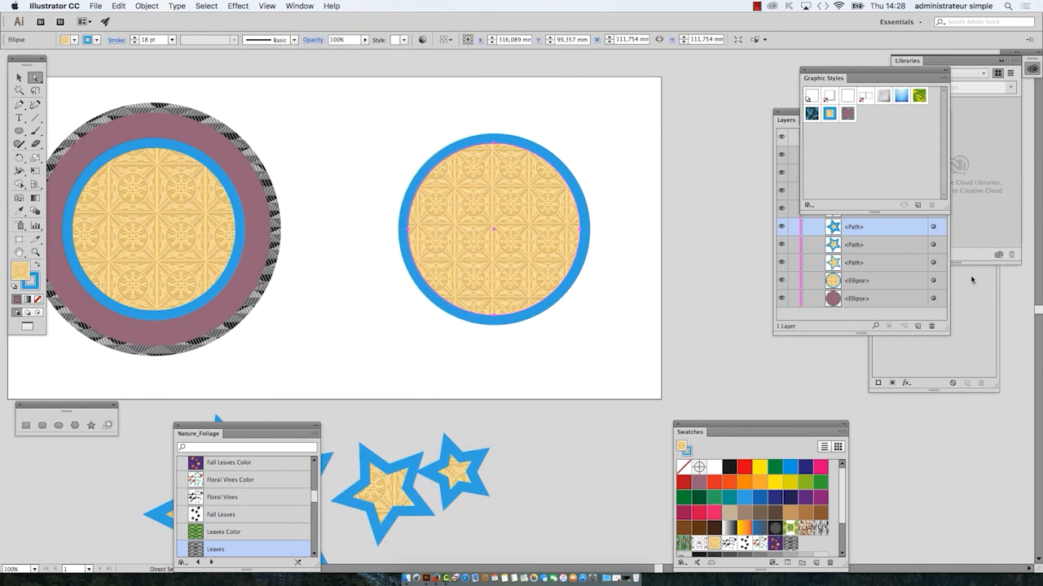
pyautogui.moveTo(897, 192); pyautogui.dragTo(643, 119)
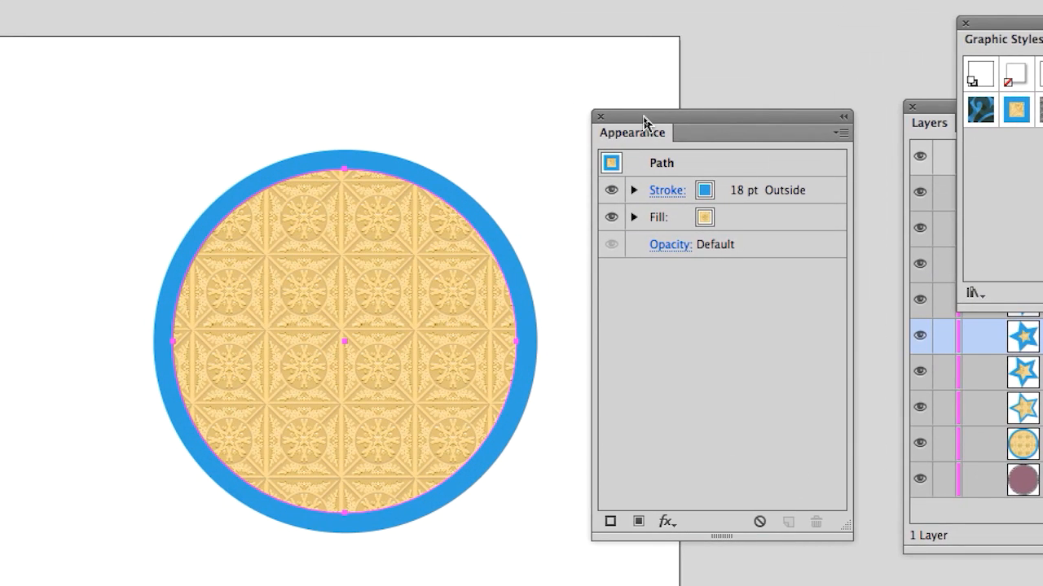
pyautogui.moveTo(644, 120); pyautogui.dragTo(633, 124)
# Step: Examine the new circle's fill and stroke entries in the Appearance panel, deselecting and reselecting the circle in between
pyautogui.click(680, 163)
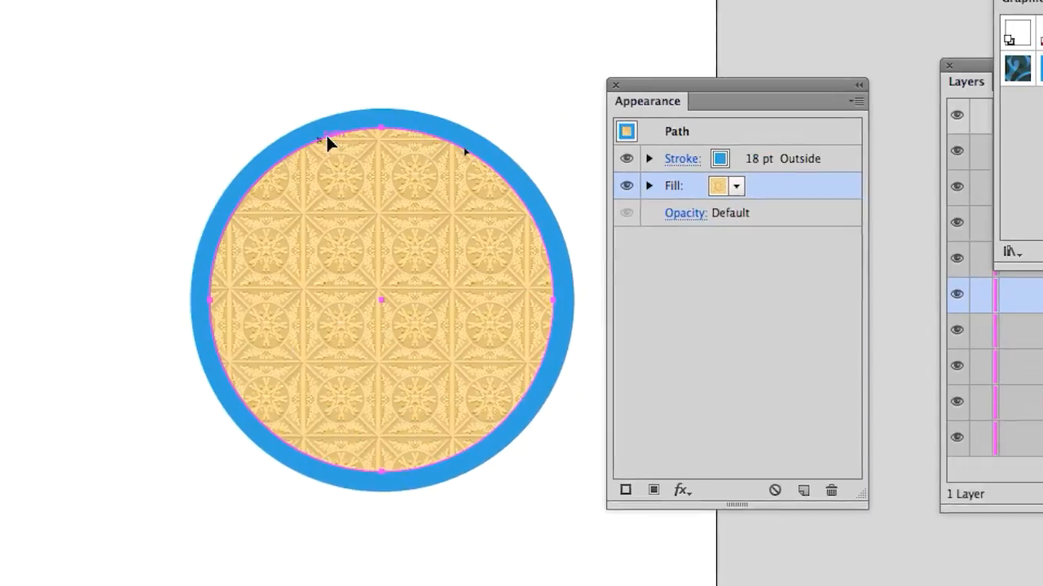
pyautogui.click(948, 191)
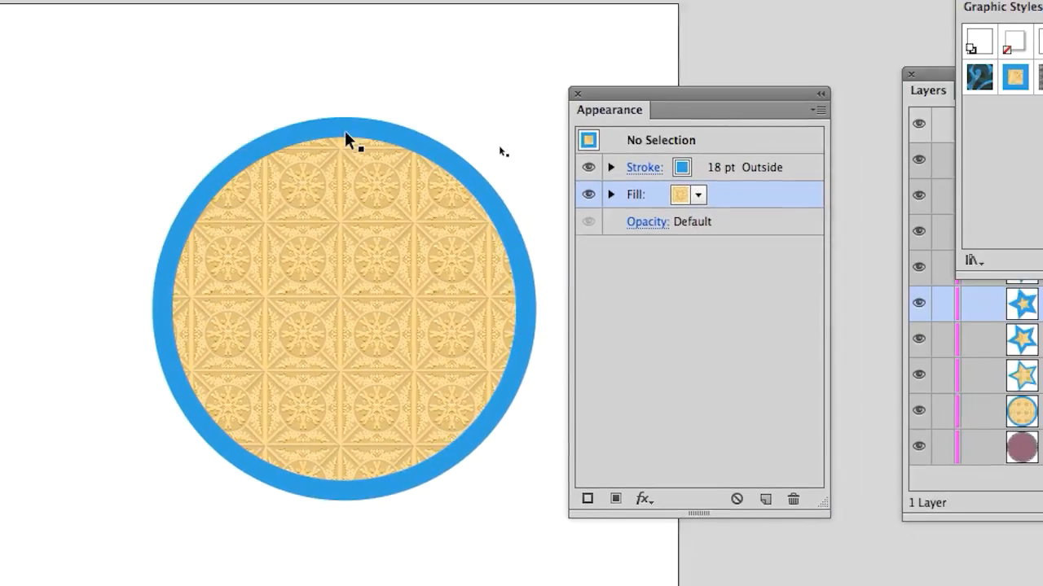
pyautogui.click(976, 218)
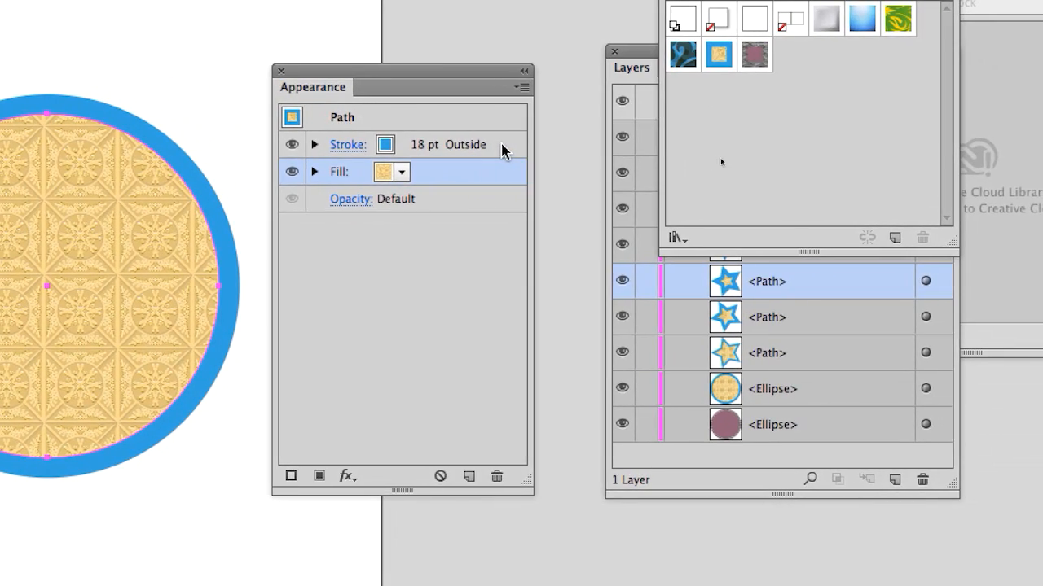
pyautogui.click(503, 145)
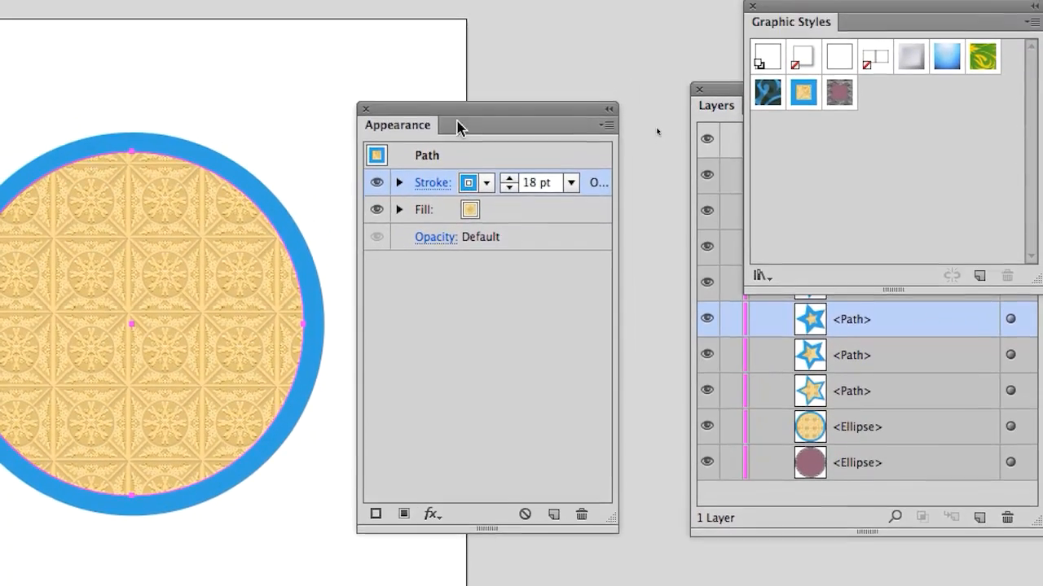
# Step: Shift the Appearance panel slightly, then show and dismiss the detailed options of the circle's blue stroke
pyautogui.moveTo(456, 75); pyautogui.dragTo(488, 48)
pyautogui.moveTo(470, 111); pyautogui.dragTo(467, 100)
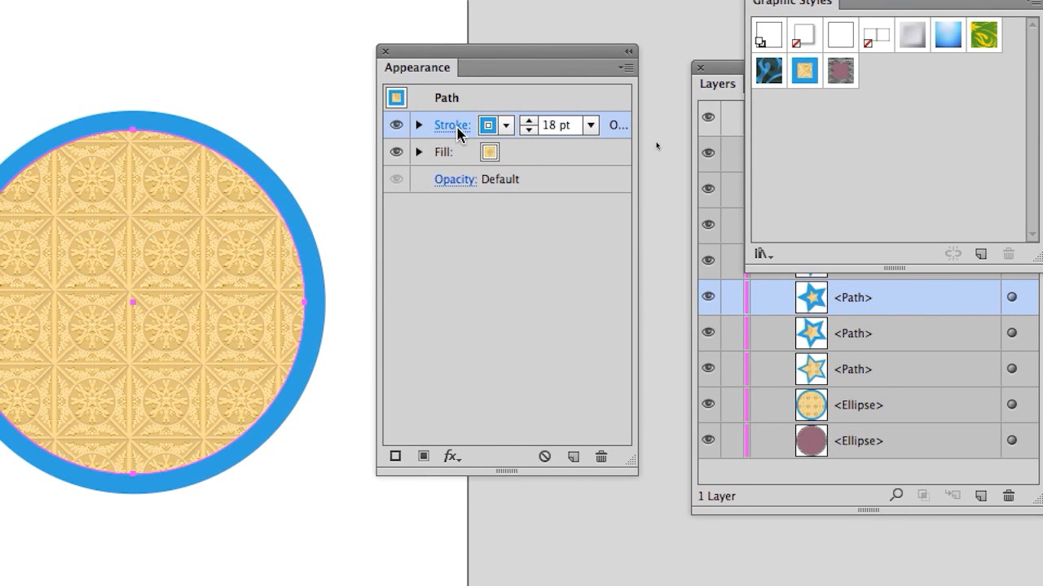
pyautogui.click(457, 128)
pyautogui.click(456, 128)
pyautogui.click(457, 128)
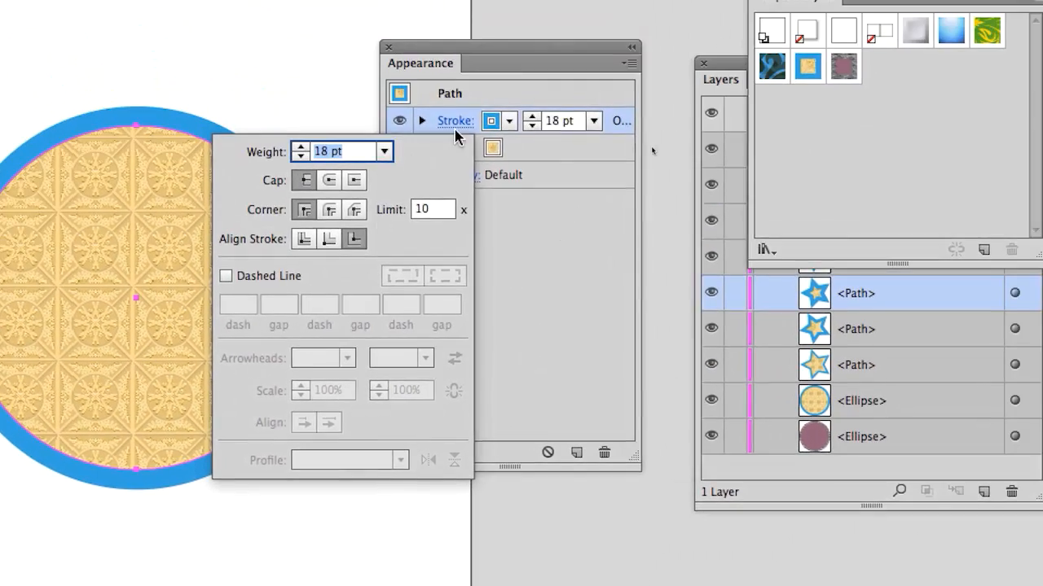
pyautogui.click(456, 127)
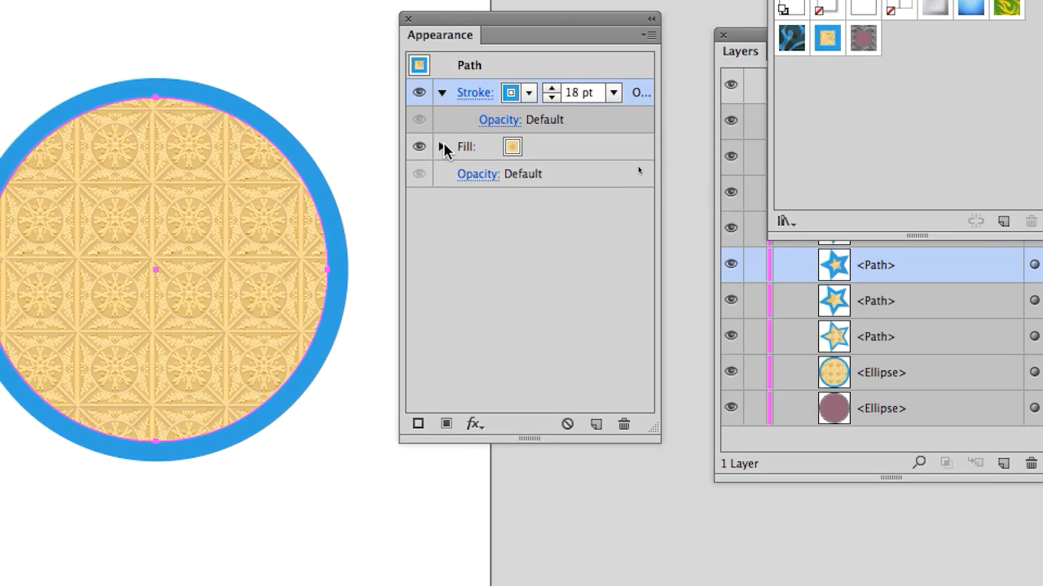
# Step: Expand the stroke and fill entries, look at the stroke's opacity options, and collapse both entries again
pyautogui.click(445, 179)
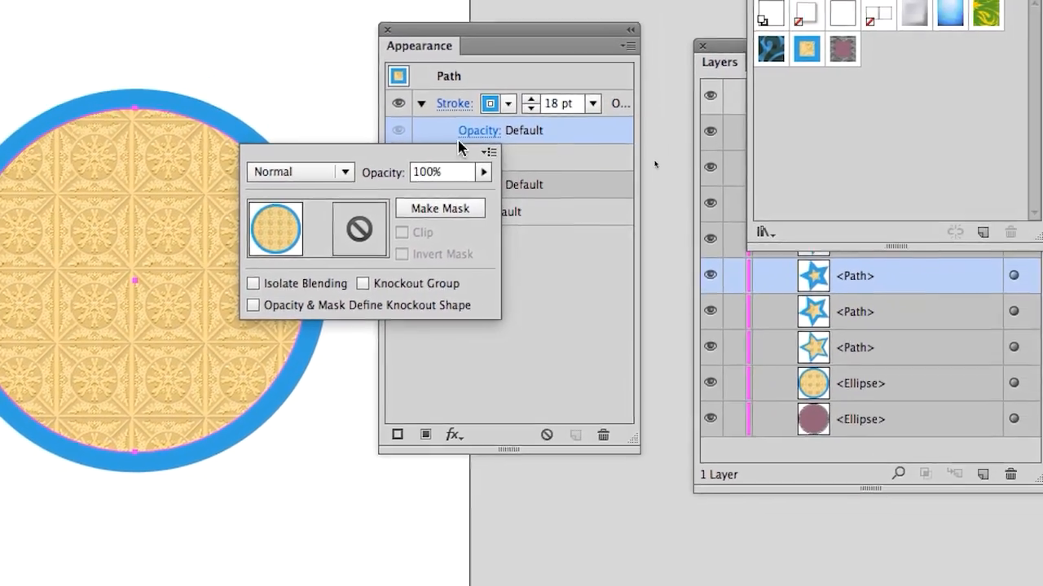
pyautogui.click(575, 134)
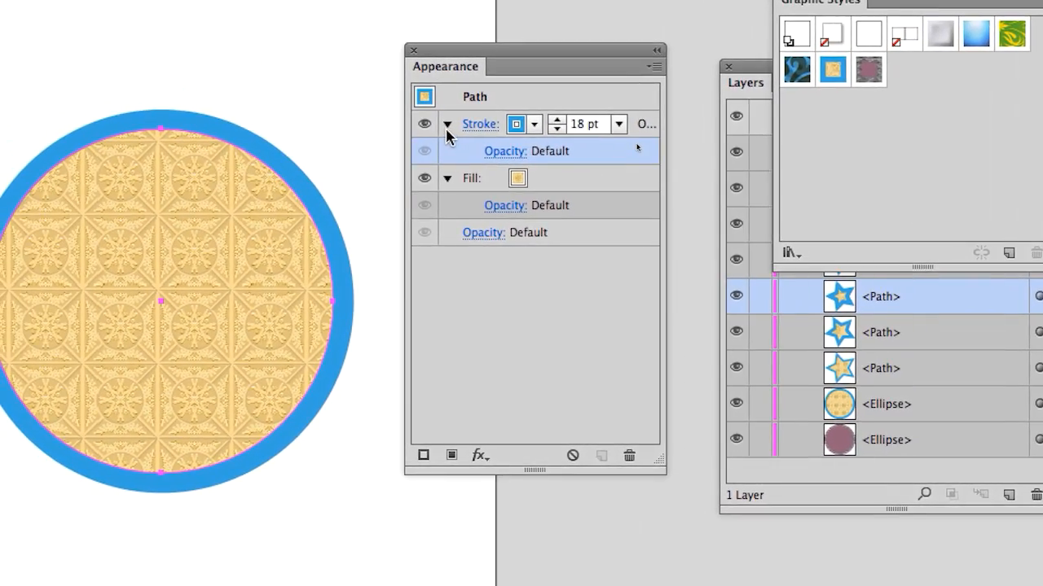
pyautogui.click(446, 126)
pyautogui.click(448, 153)
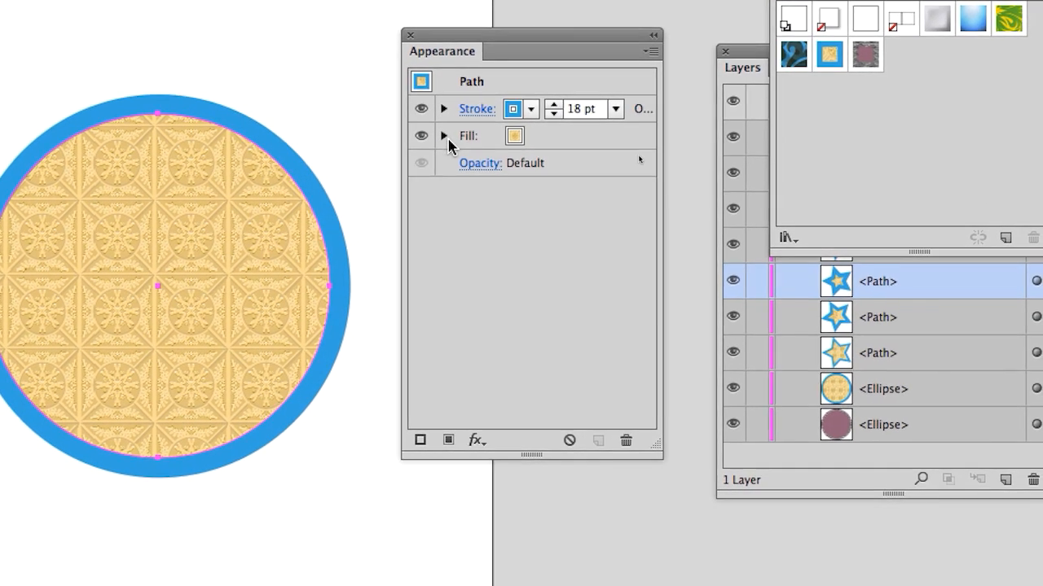
# Step: Add a second fill to the new circle above its existing patterned fill
pyautogui.click(580, 139)
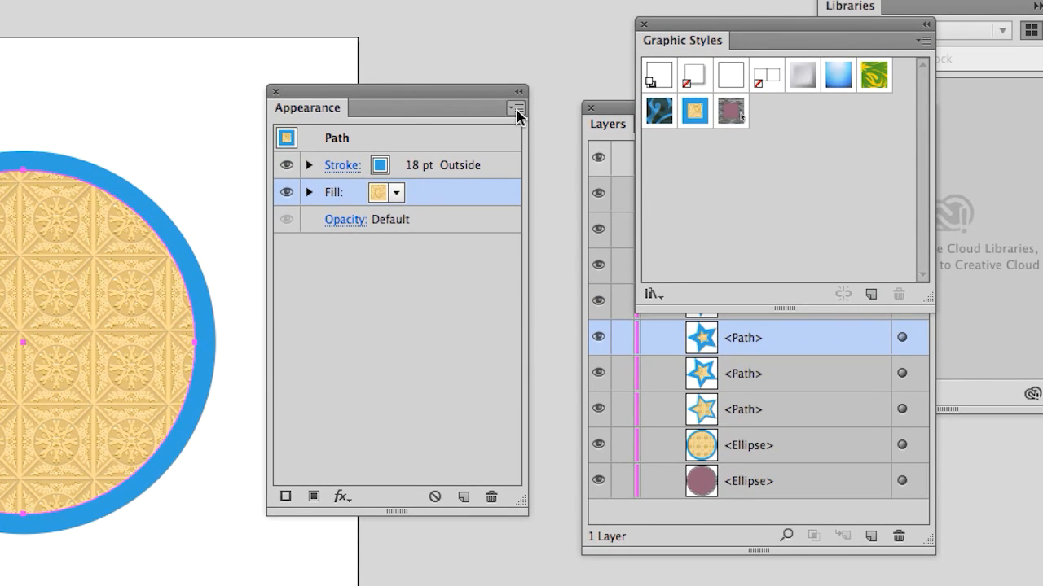
pyautogui.click(516, 108)
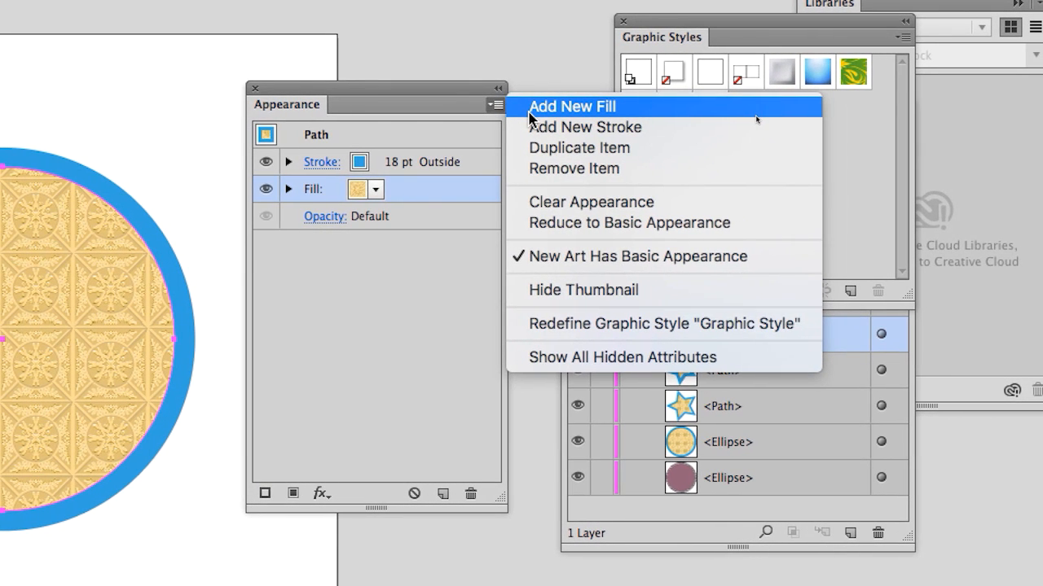
pyautogui.click(530, 110)
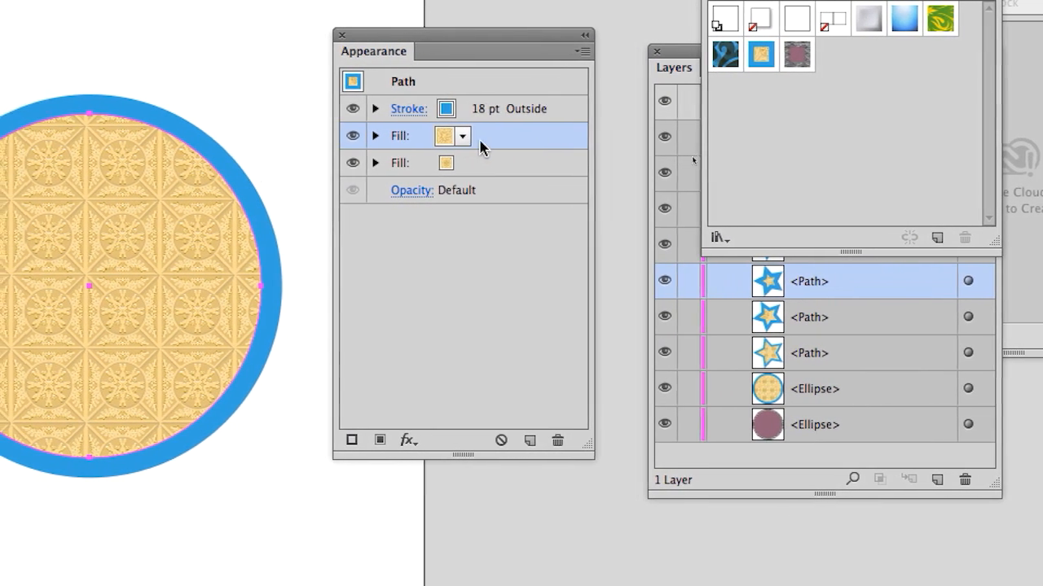
pyautogui.moveTo(477, 145); pyautogui.dragTo(483, 168)
pyautogui.click(477, 123)
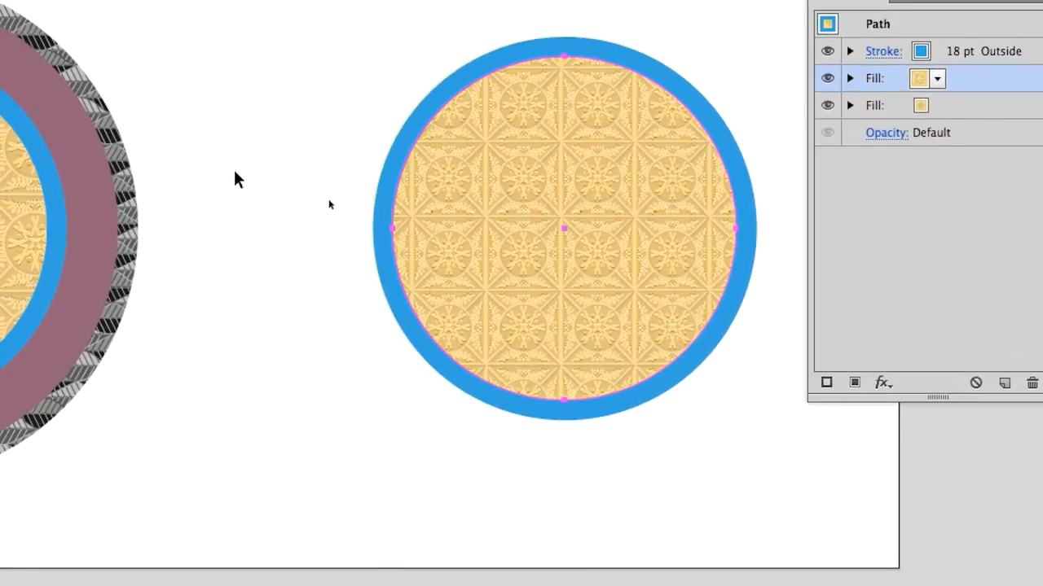
# Step: Put away Graphic Styles, bring the Swatches panel between the two sets of circles, and reselect the patterned circle
pyautogui.press('space')
pyautogui.moveTo(162, 206); pyautogui.dragTo(441, 155)
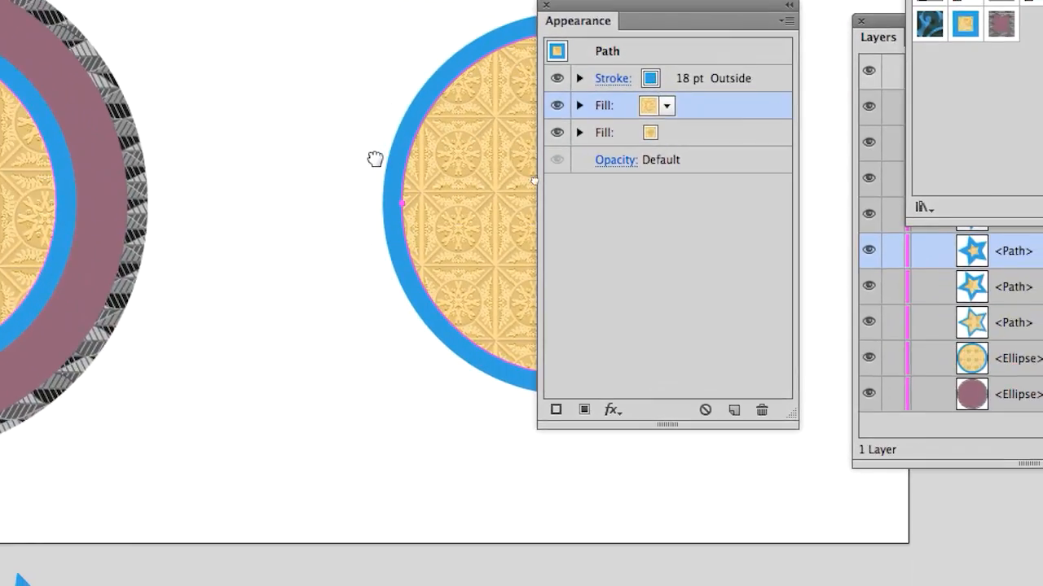
pyautogui.moveTo(676, 256); pyautogui.dragTo(358, 237)
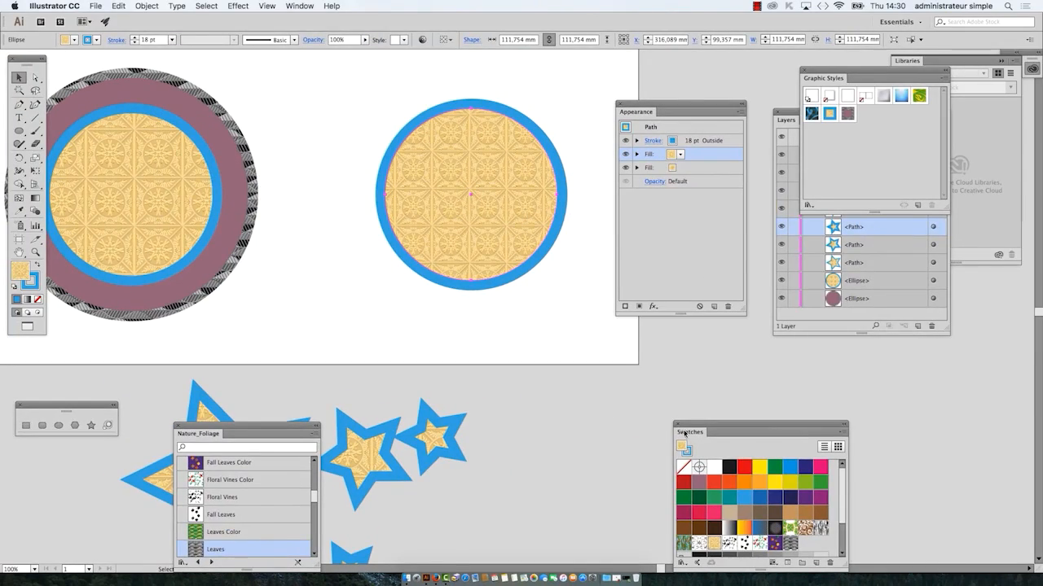
pyautogui.moveTo(684, 434); pyautogui.dragTo(689, 380)
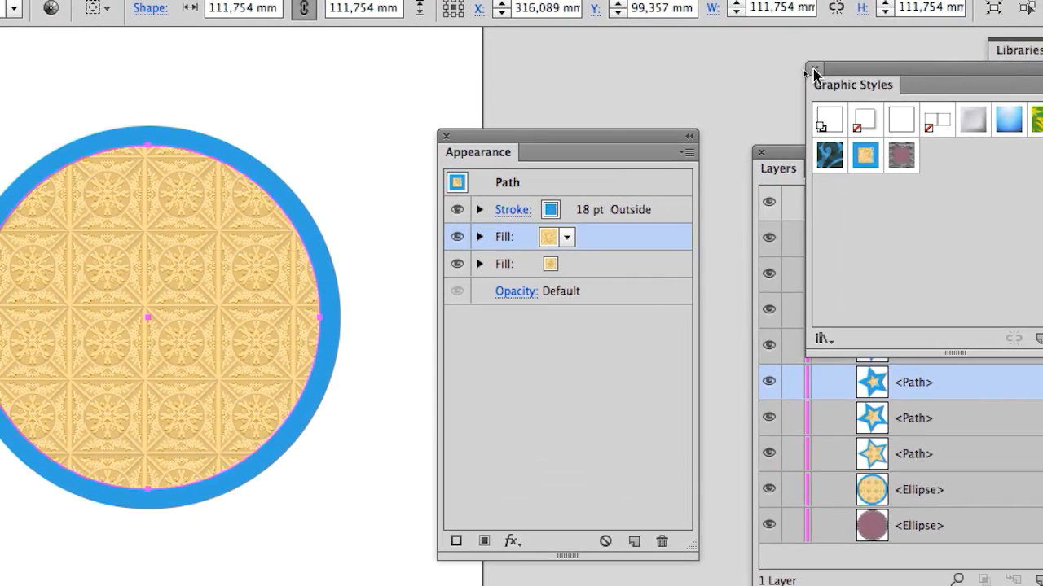
pyautogui.click(812, 68)
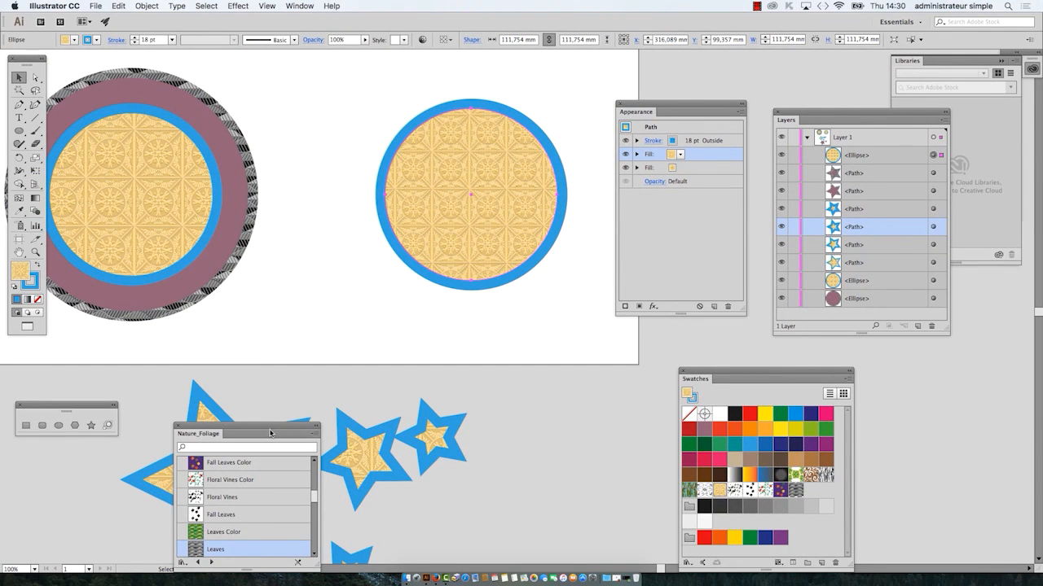
pyautogui.moveTo(694, 379); pyautogui.dragTo(280, 106)
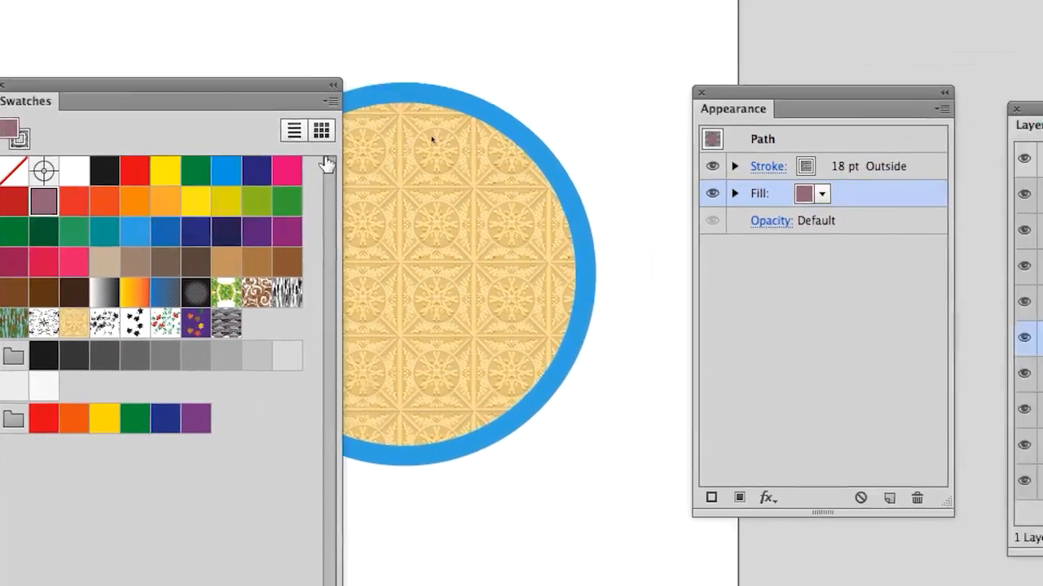
pyautogui.click(495, 130)
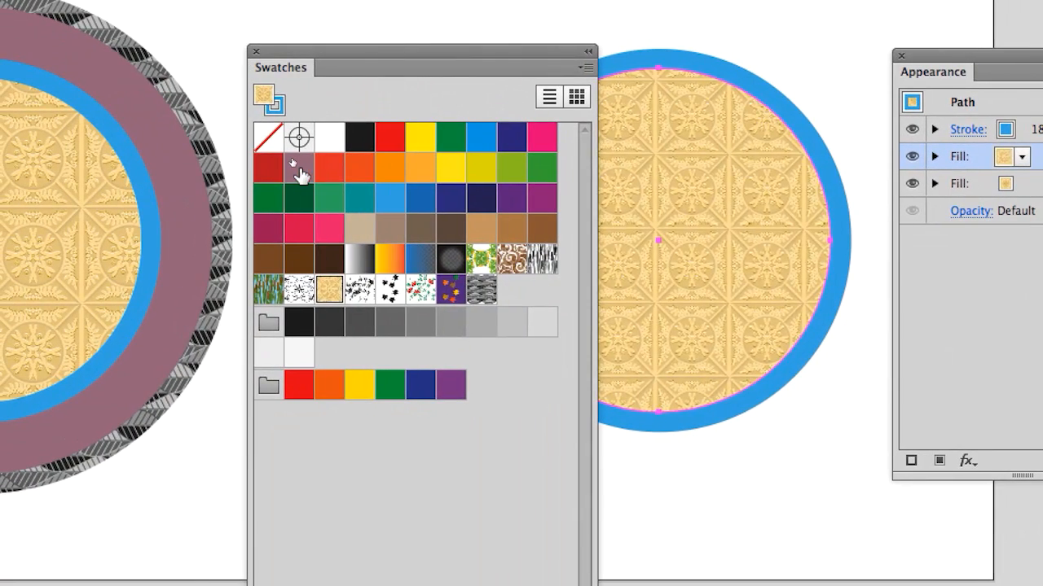
# Step: Apply the mauve swatch to the circle's upper fill and lower that fill's opacity to 47%
pyautogui.click(298, 167)
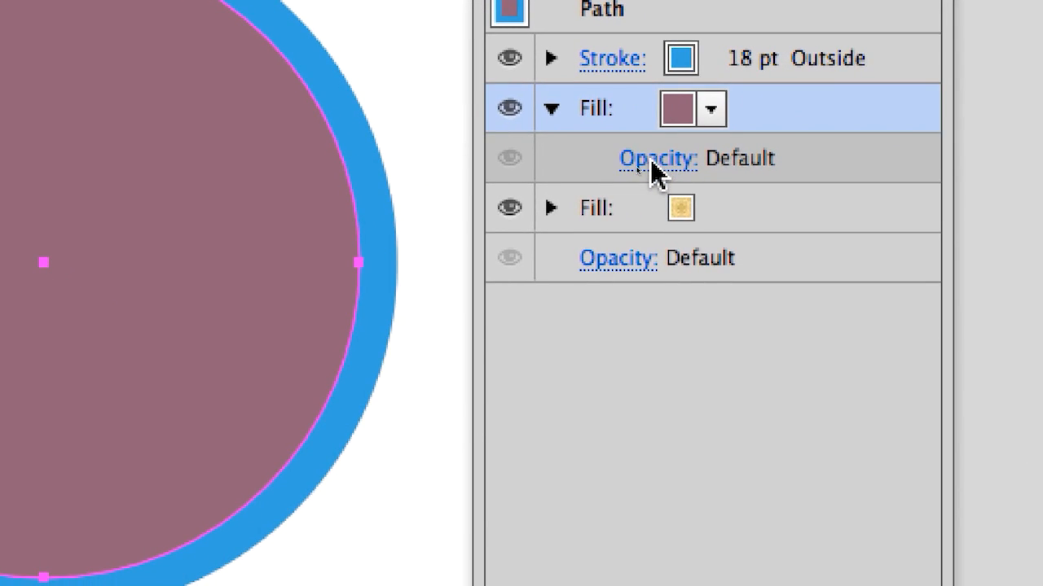
pyautogui.click(655, 163)
pyautogui.click(665, 234)
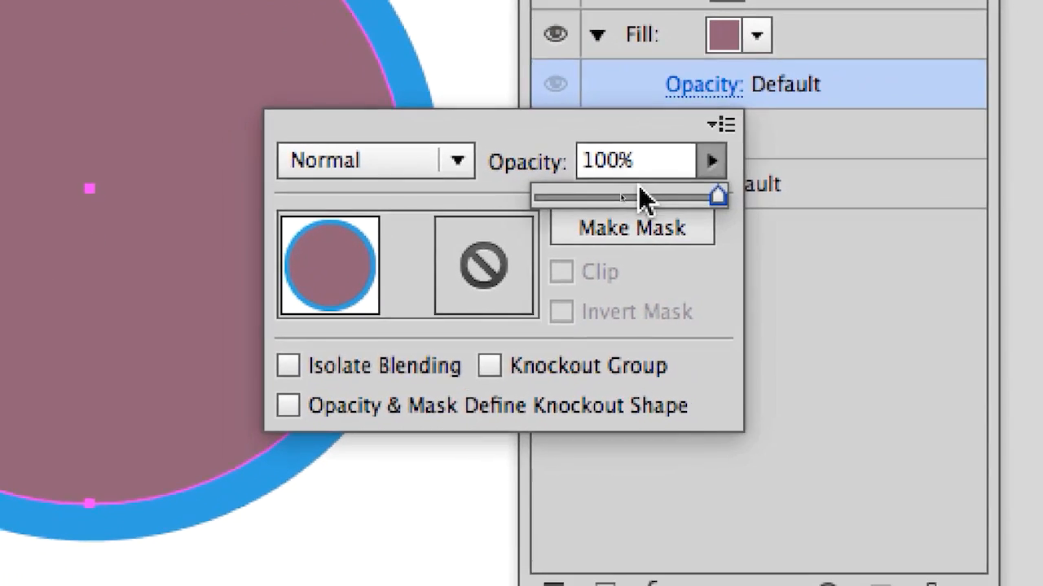
pyautogui.moveTo(640, 198); pyautogui.dragTo(616, 198)
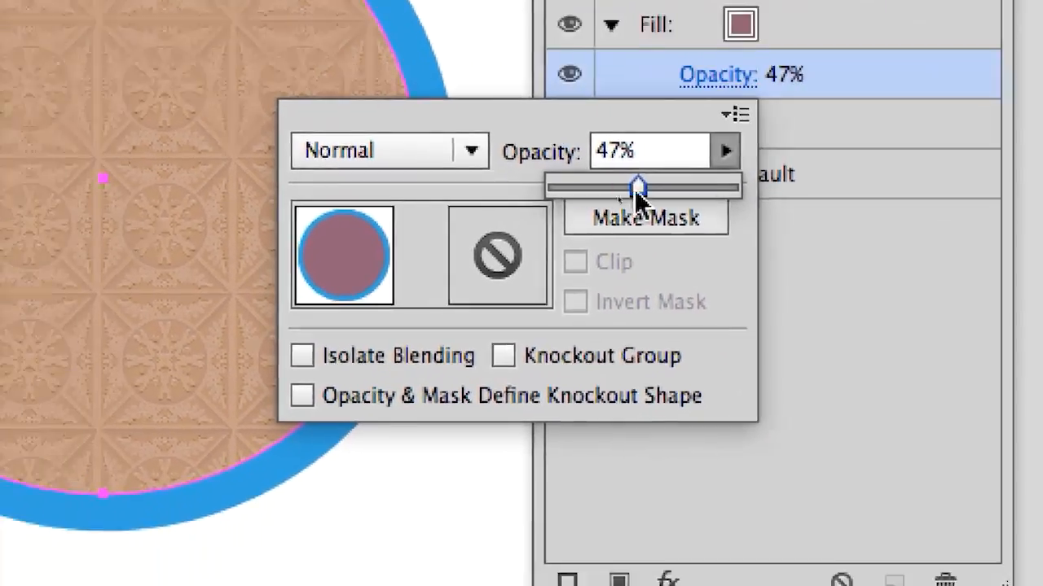
pyautogui.click(611, 25)
pyautogui.click(611, 25)
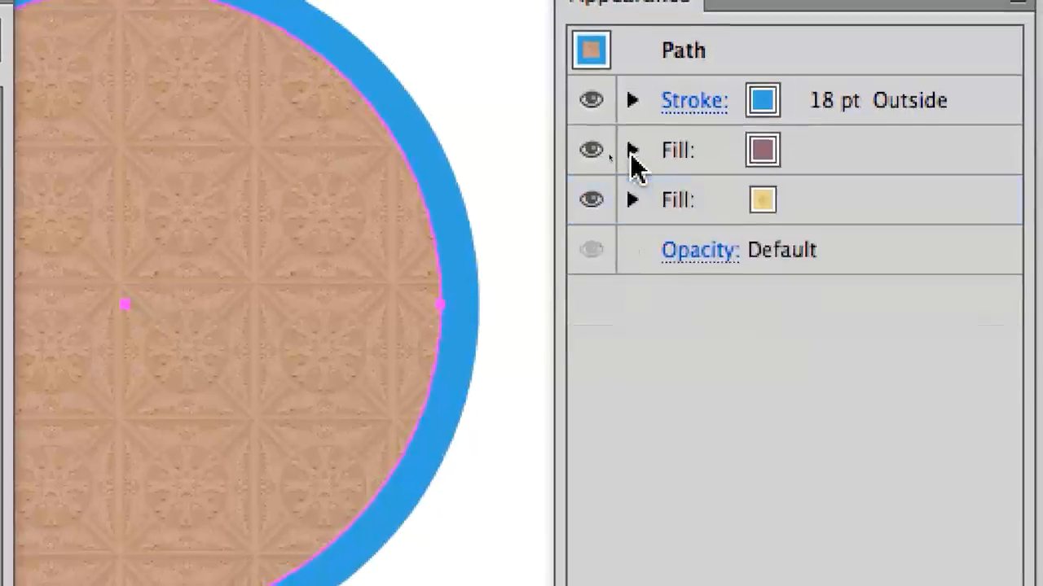
# Step: Raise the mauve fill's opacity to 65%, and finally bring it back to 100%
pyautogui.click(633, 153)
pyautogui.click(733, 205)
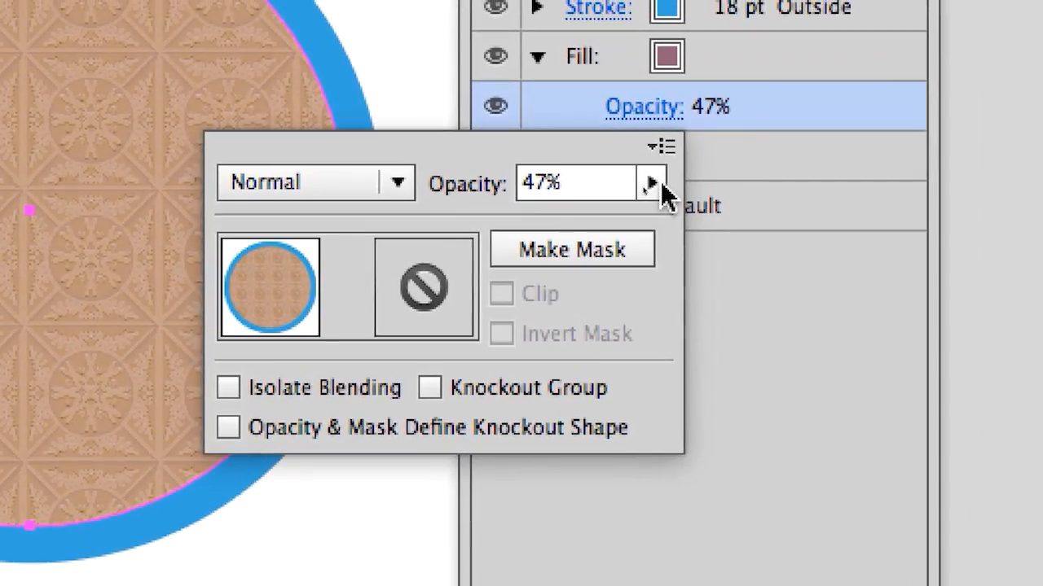
pyautogui.click(675, 222)
pyautogui.moveTo(591, 238); pyautogui.dragTo(624, 238)
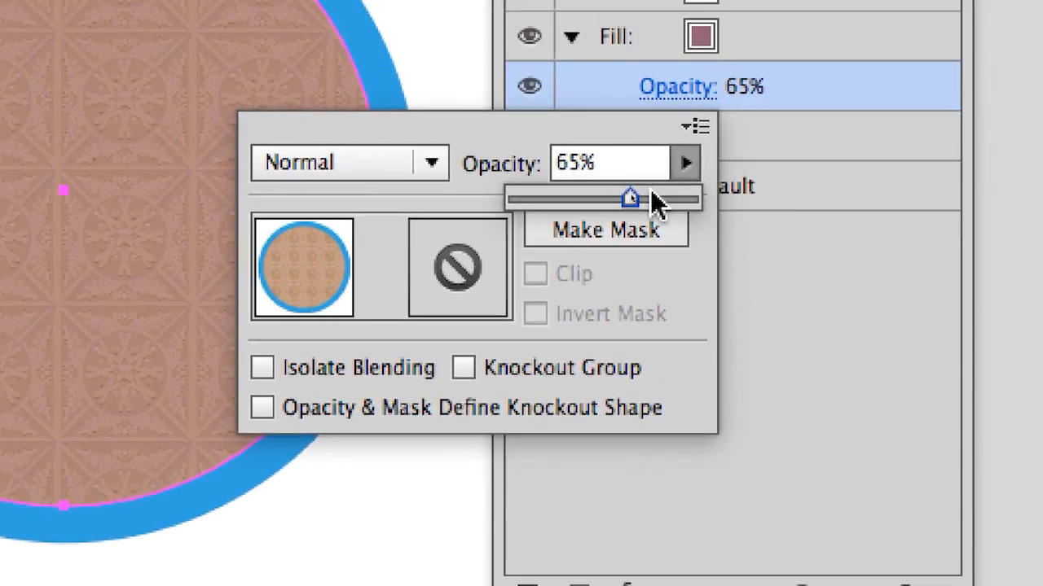
pyautogui.moveTo(658, 203); pyautogui.dragTo(678, 195)
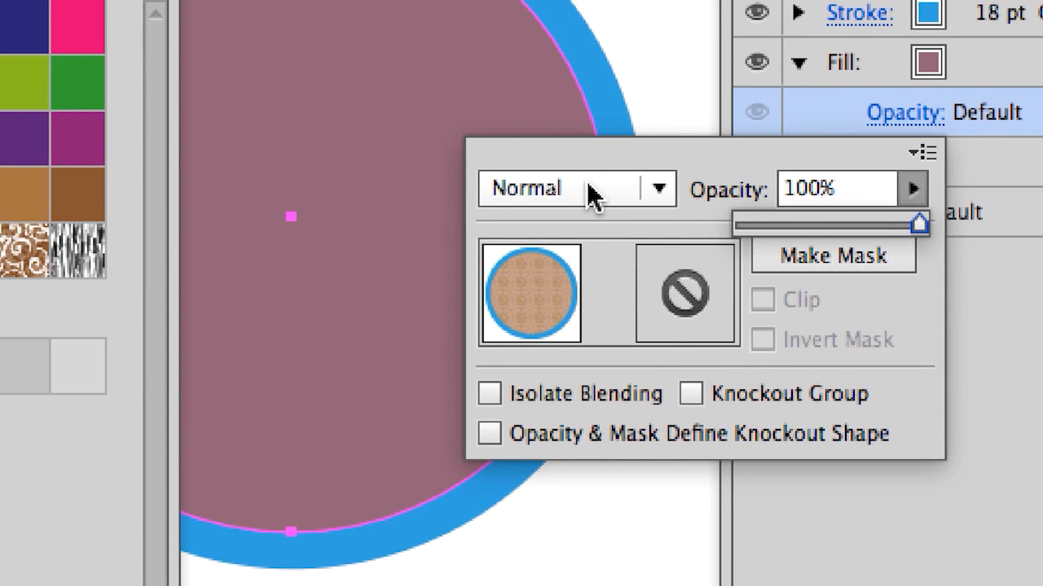
# Step: Try blending modes such as Color Burn, Color Dodge, Luminosity, Soft Light and Multiply on the mauve fill, return to Normal and collapse its entry
pyautogui.scroll(-2, 588, 185)
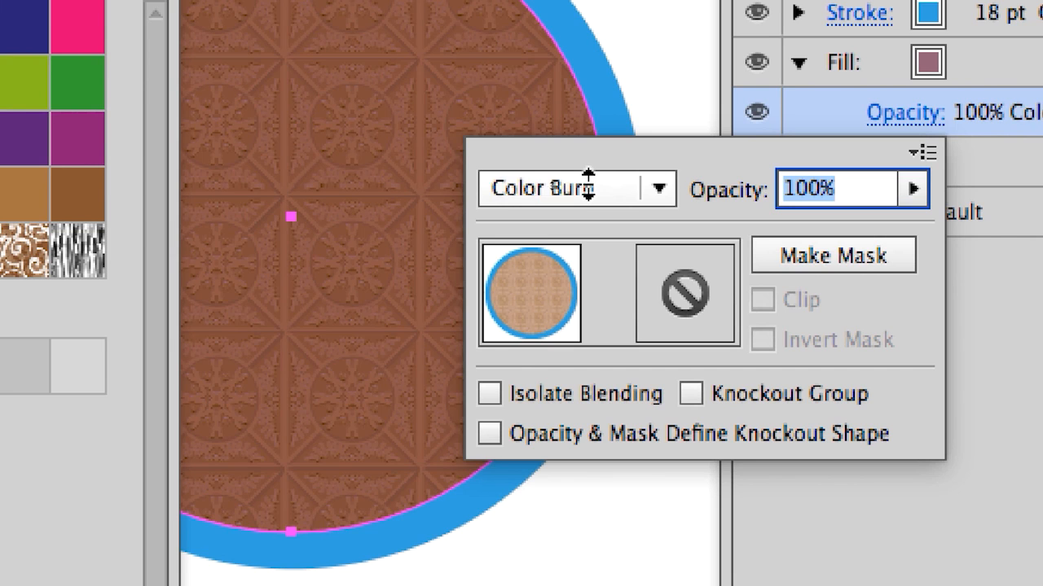
pyautogui.scroll(-1, 588, 185)
pyautogui.scroll(-2, 588, 186)
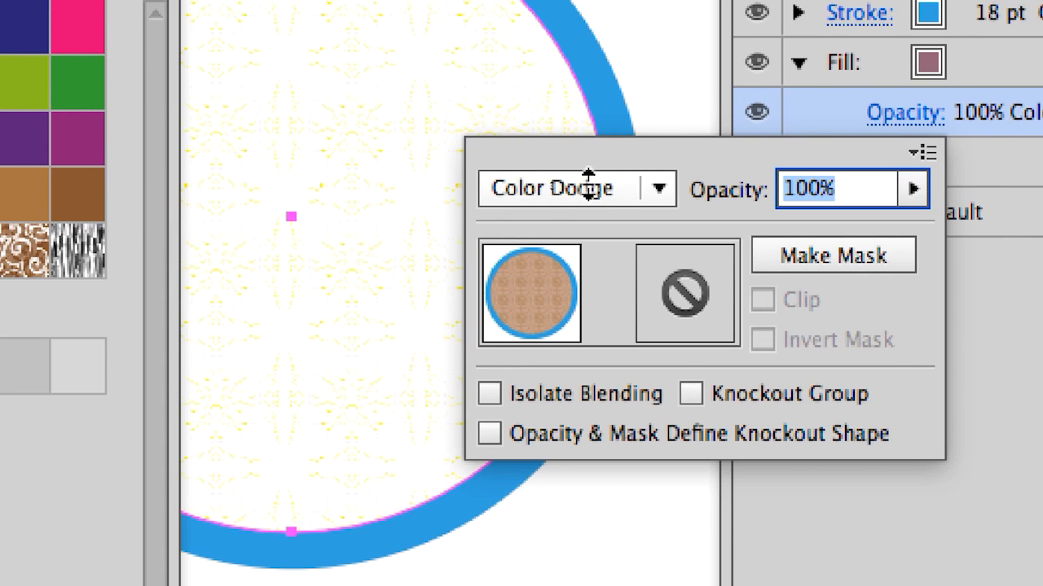
pyautogui.scroll(-2, 588, 186)
pyautogui.scroll(-4, 588, 186)
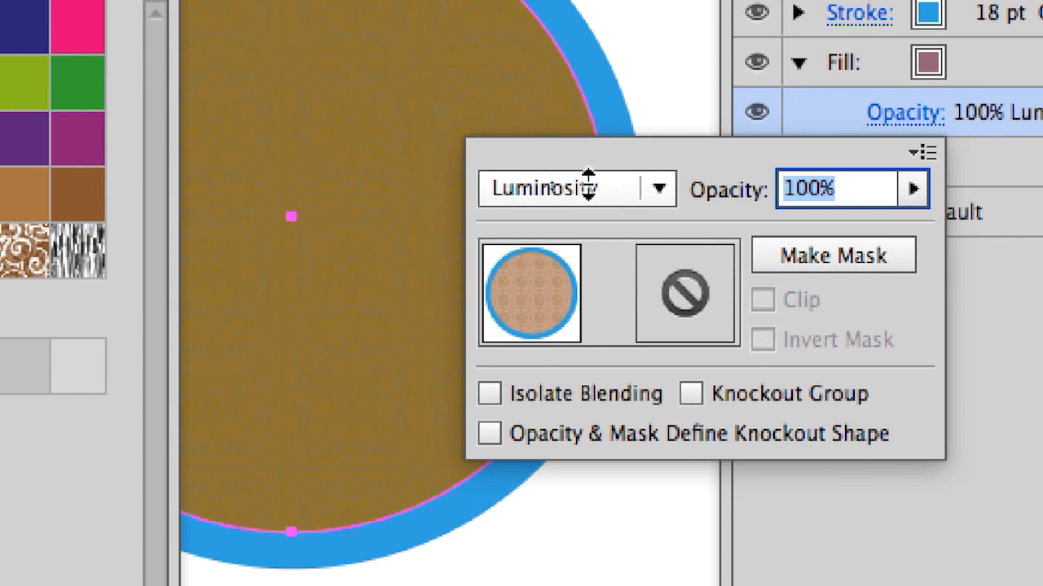
pyautogui.scroll(7, 589, 185)
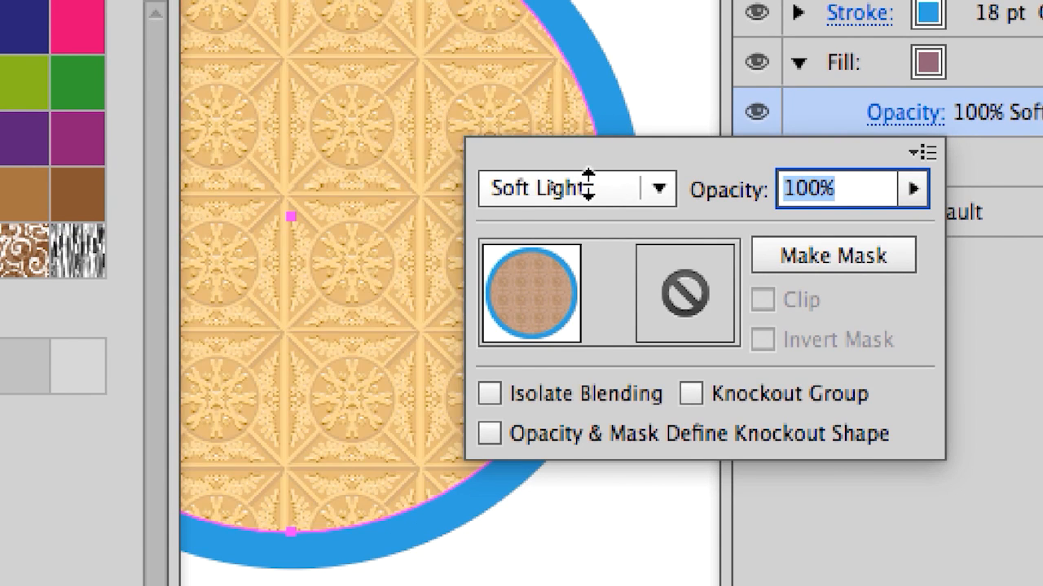
pyautogui.scroll(2, 588, 186)
pyautogui.scroll(4, 588, 185)
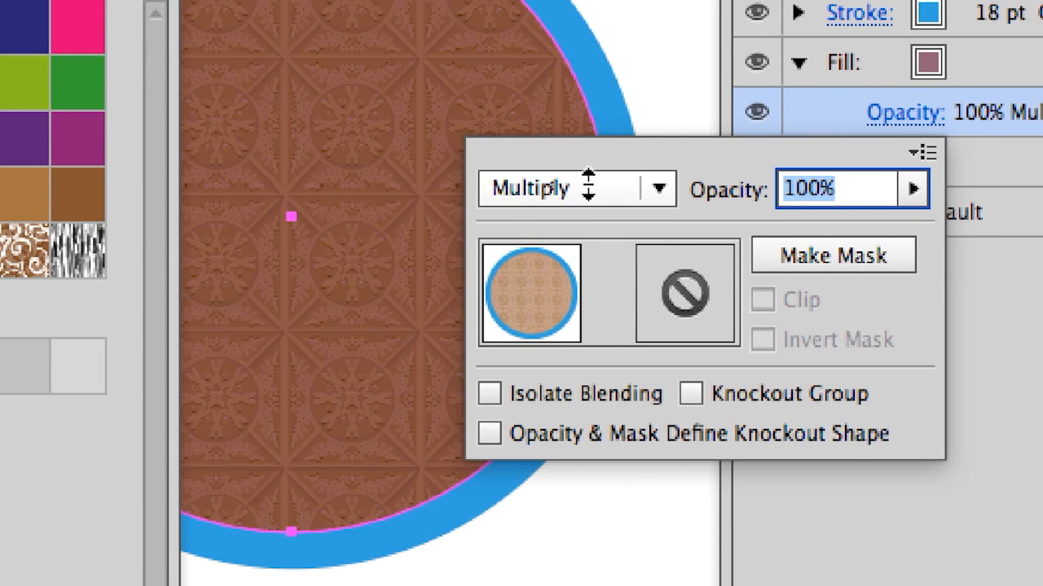
pyautogui.scroll(1, 588, 186)
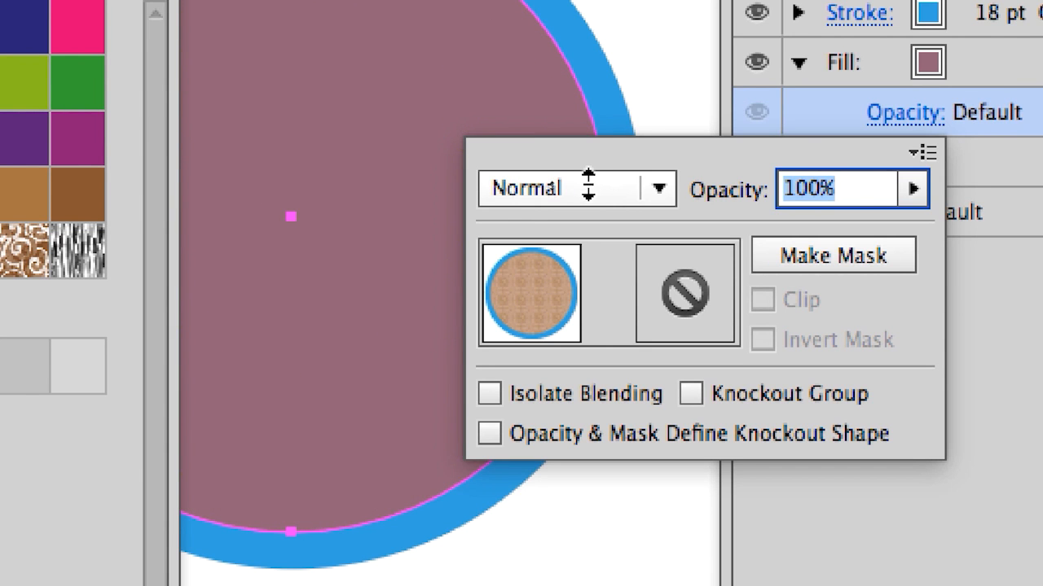
pyautogui.scroll(-2, 588, 186)
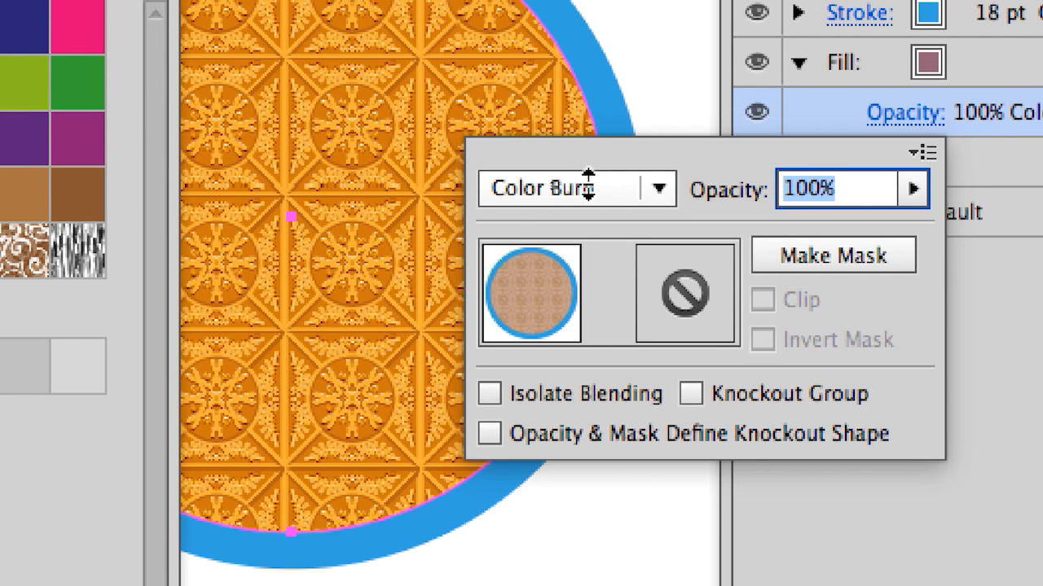
pyautogui.scroll(3, 588, 186)
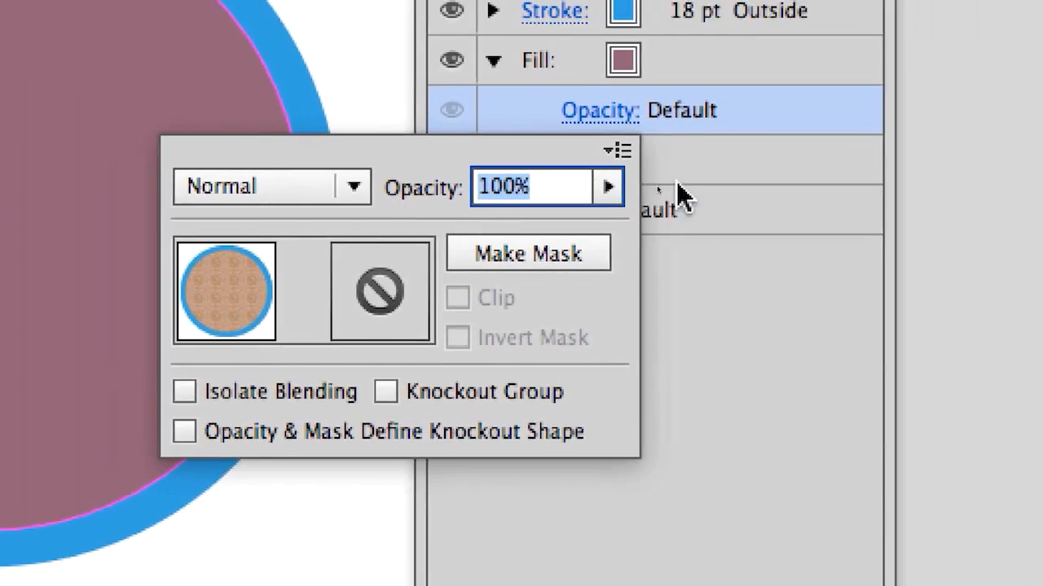
pyautogui.click(753, 110)
pyautogui.click(493, 62)
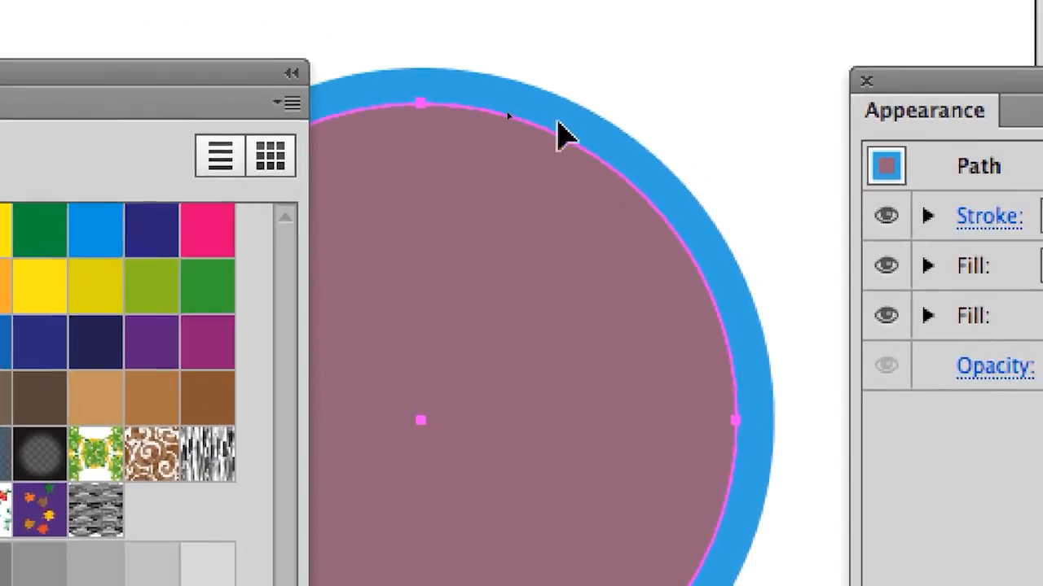
# Step: Add a second stroke above the blue one, apply the Leaves pattern swatch to it, and move the Swatches panel clear of the circle
pyautogui.moveTo(238, 68); pyautogui.dragTo(28, 130)
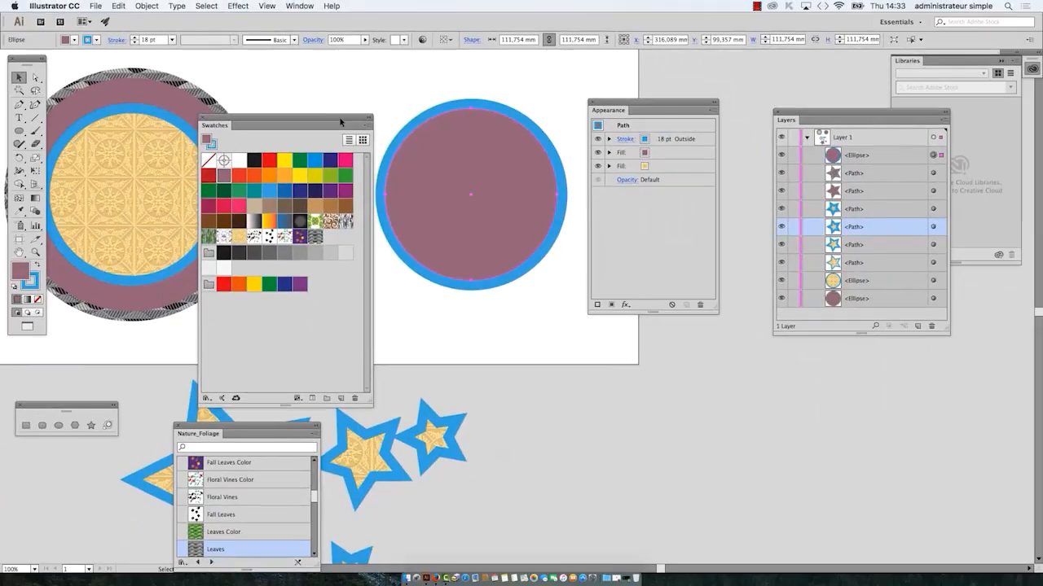
pyautogui.moveTo(340, 119); pyautogui.dragTo(388, 315)
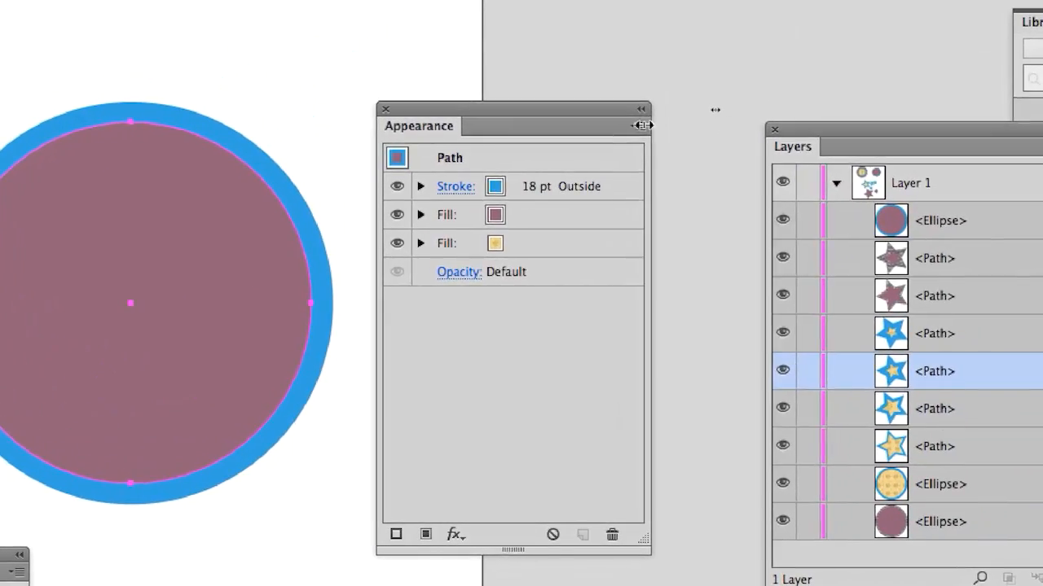
pyautogui.click(656, 96)
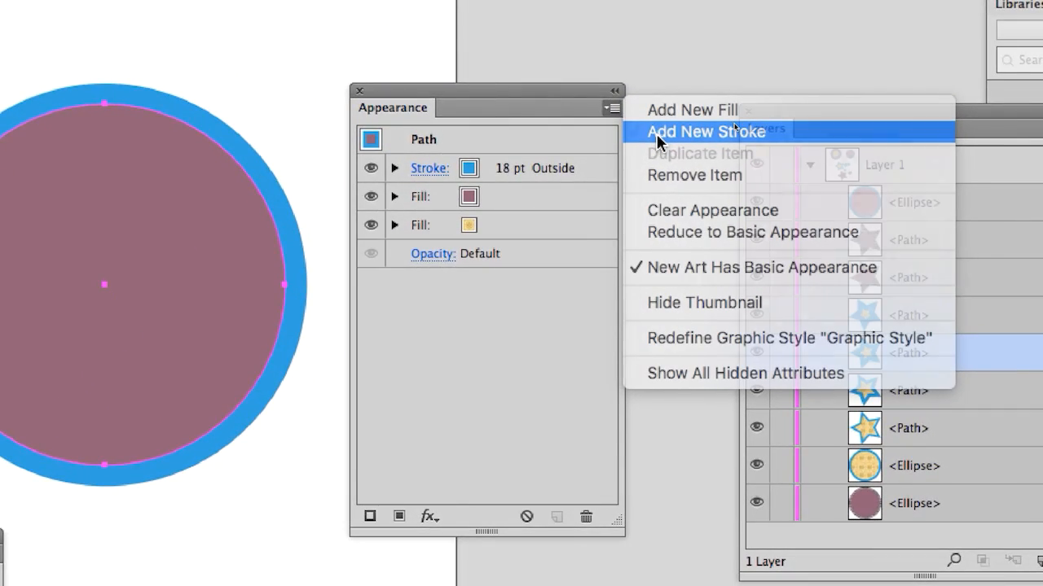
pyautogui.click(656, 133)
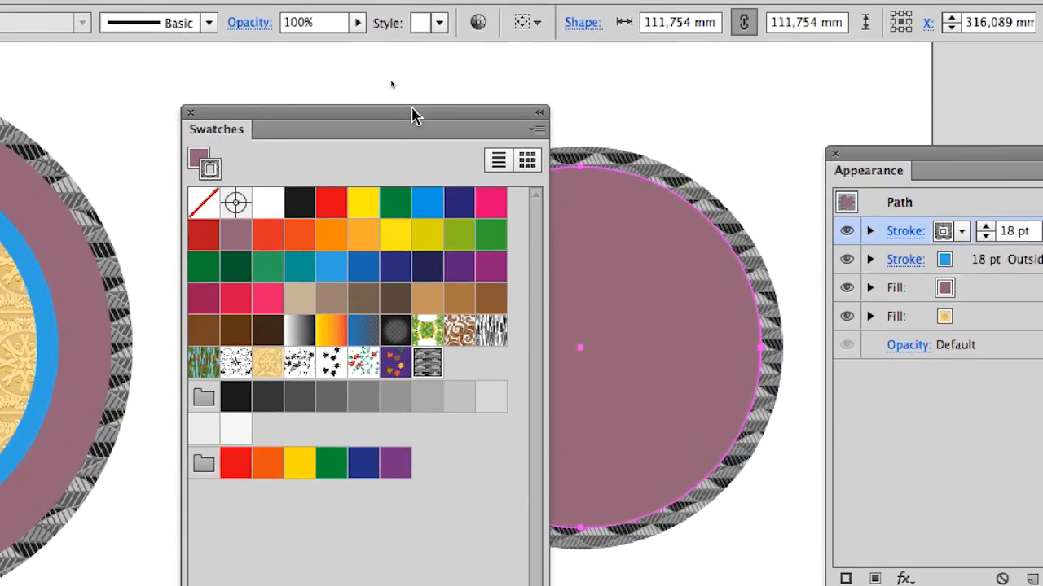
pyautogui.moveTo(413, 110); pyautogui.dragTo(385, 259)
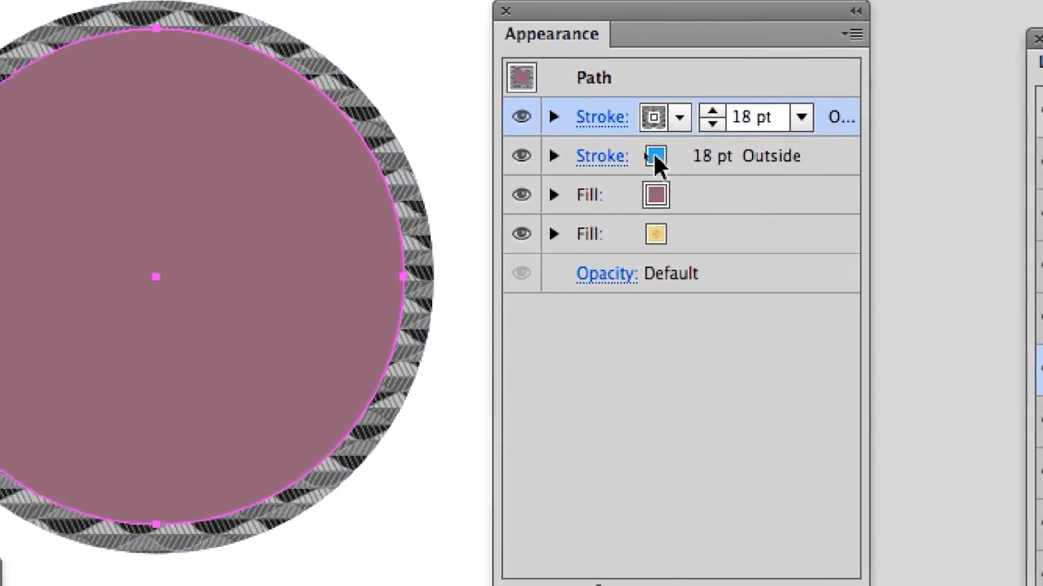
# Step: Toggle the Leaves stroke's visibility several times to compare it with the blue stroke beneath, leaving it shown
pyautogui.click(588, 139)
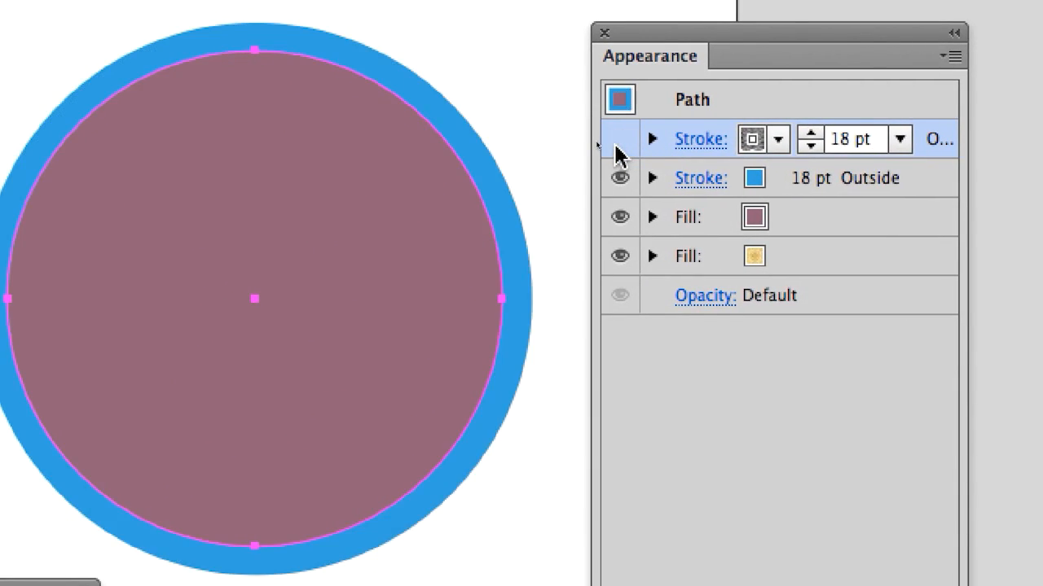
pyautogui.click(616, 144)
pyautogui.click(616, 144)
pyautogui.click(616, 143)
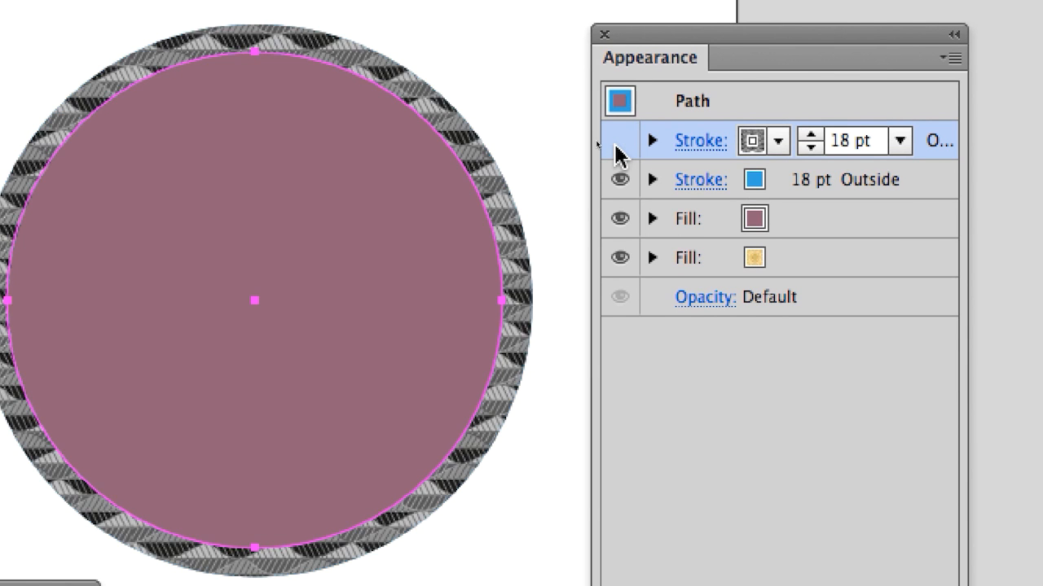
pyautogui.click(615, 145)
pyautogui.click(616, 145)
pyautogui.click(615, 145)
pyautogui.click(615, 145)
pyautogui.click(616, 145)
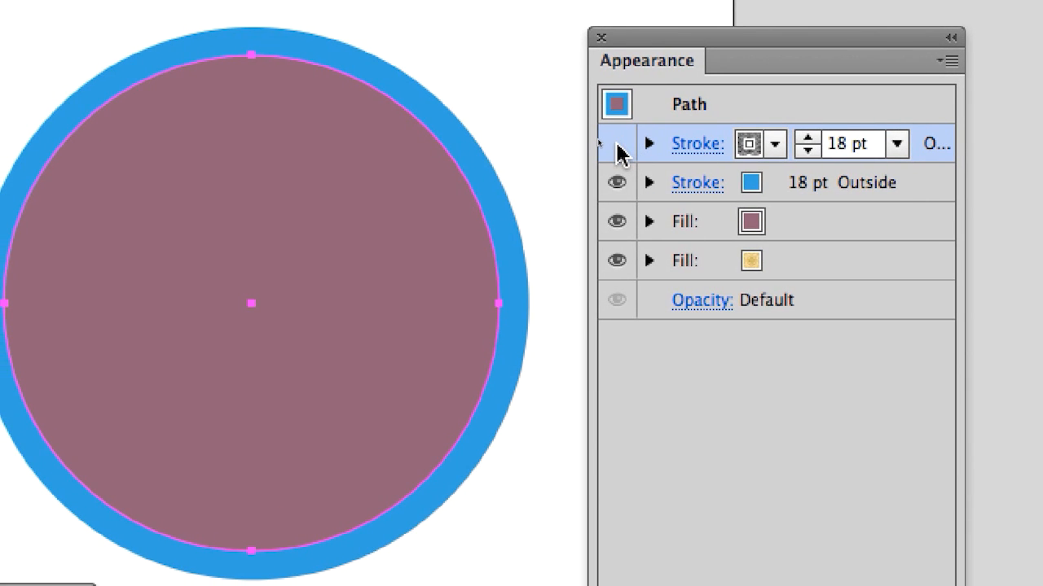
pyautogui.click(616, 145)
pyautogui.click(615, 145)
pyautogui.click(616, 147)
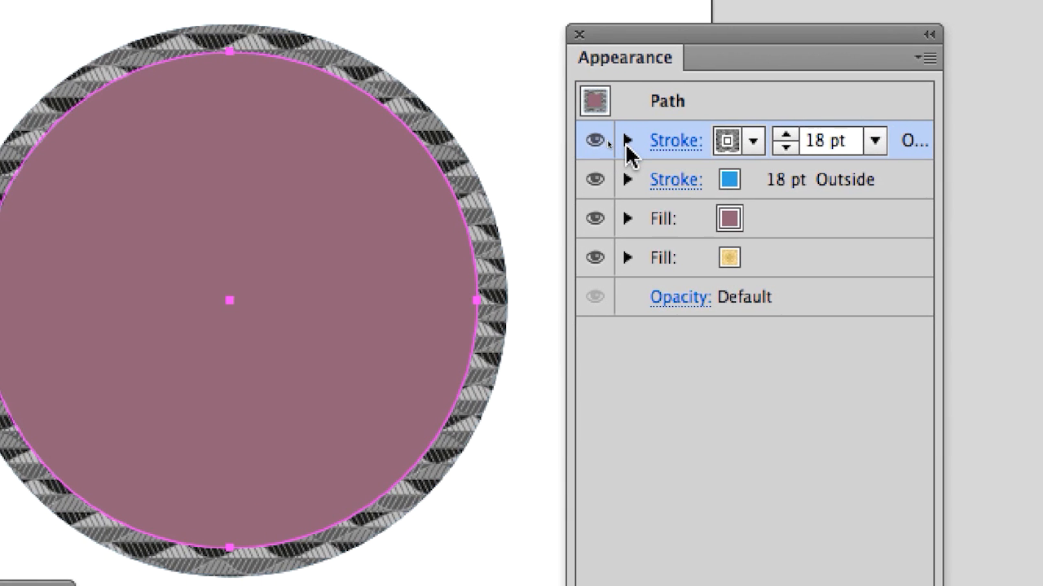
# Step: Expand the Leaves stroke's opacity options, try the Color Burn, Overlay and Luminosity blending modes, and return to Normal
pyautogui.click(625, 141)
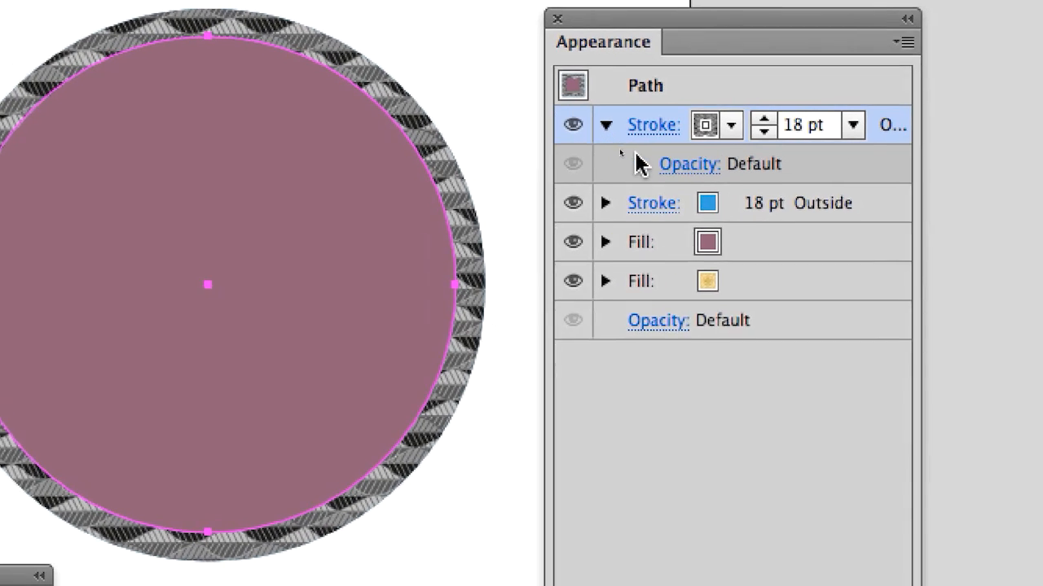
pyautogui.click(705, 180)
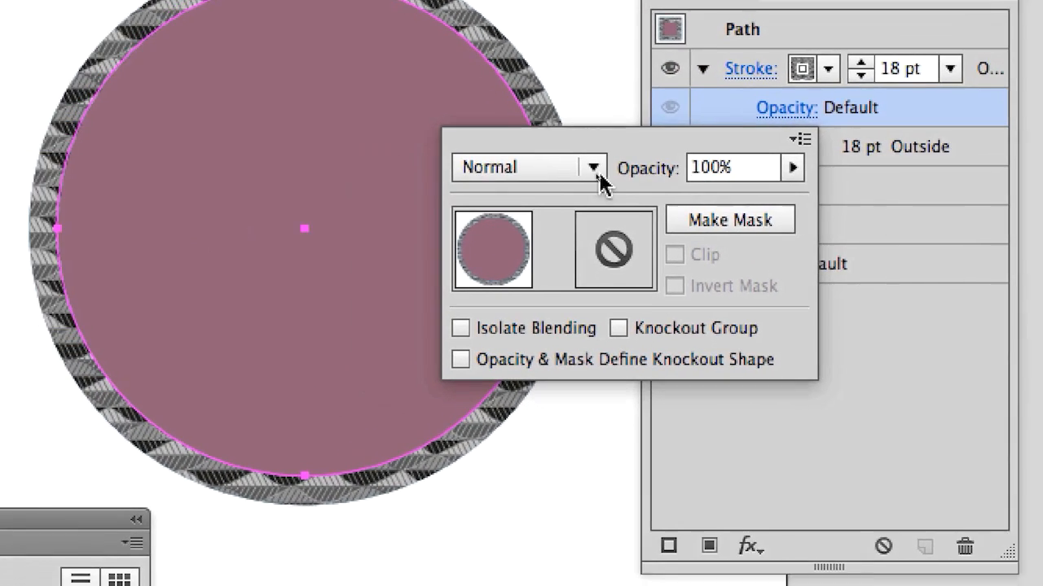
pyautogui.scroll(-1, 414, 221)
pyautogui.scroll(-4, 585, 171)
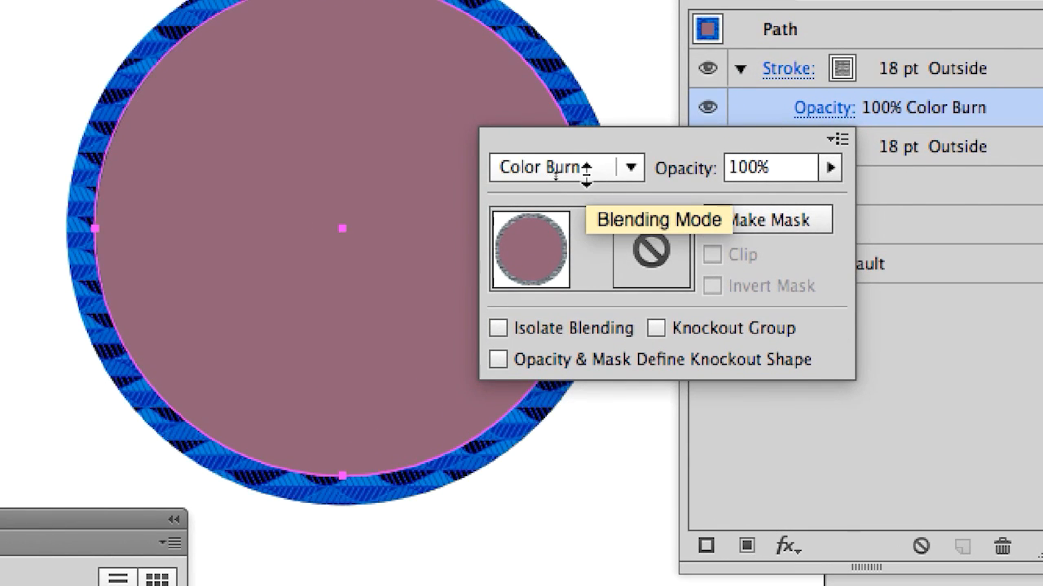
pyautogui.scroll(-5, 587, 171)
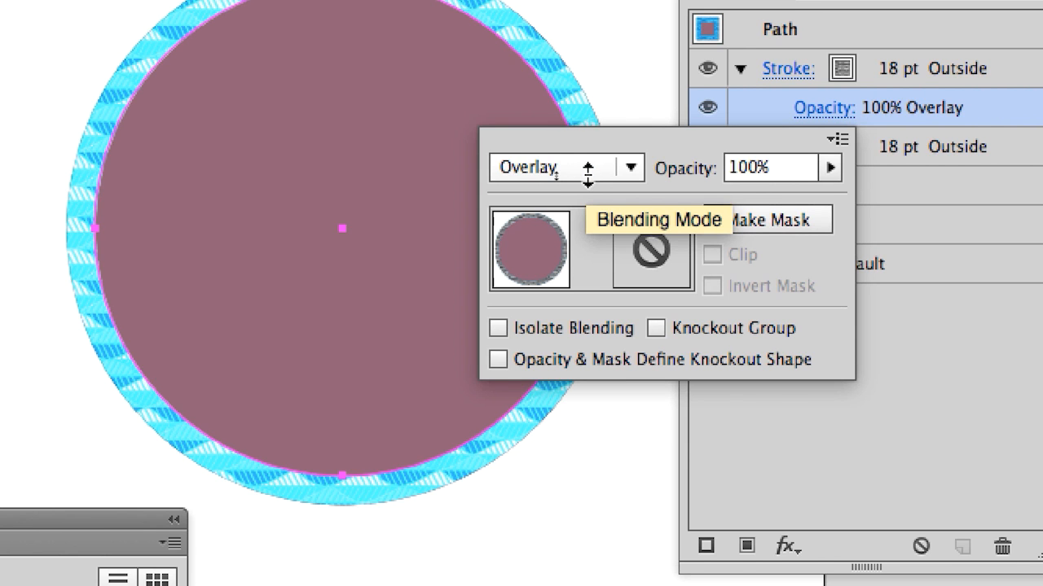
pyautogui.scroll(-1, 587, 171)
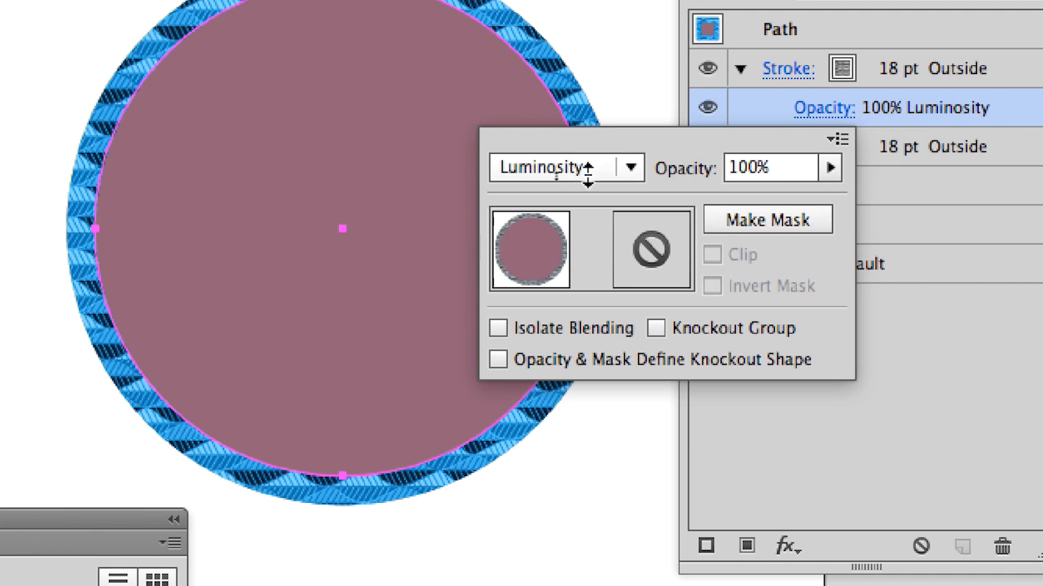
pyautogui.scroll(14, 588, 171)
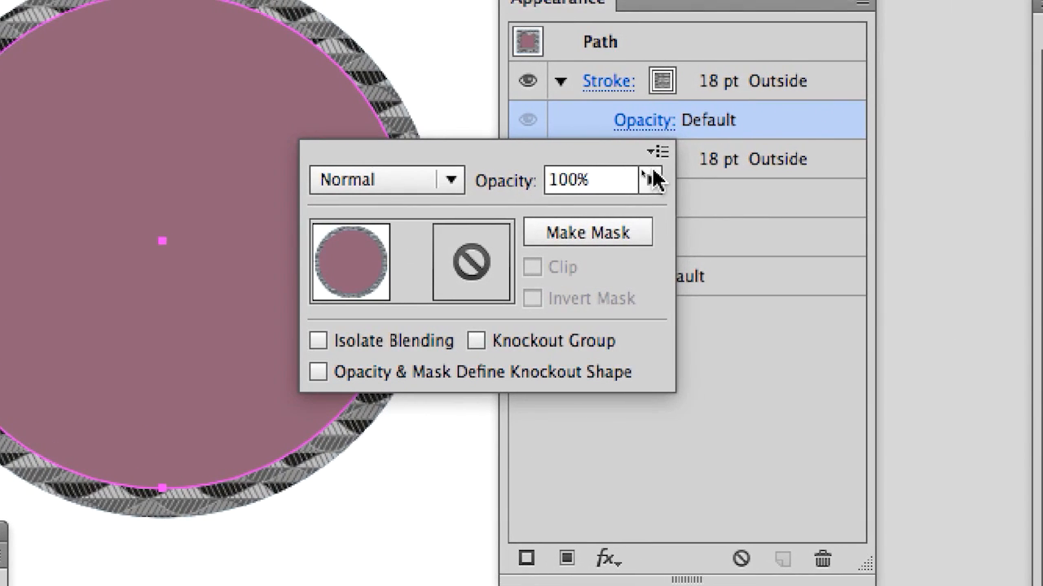
# Step: Lower the Leaves stroke's opacity to 57%, try the Lighten, Overlay and Difference blending modes on it, and return to Normal
pyautogui.click(830, 167)
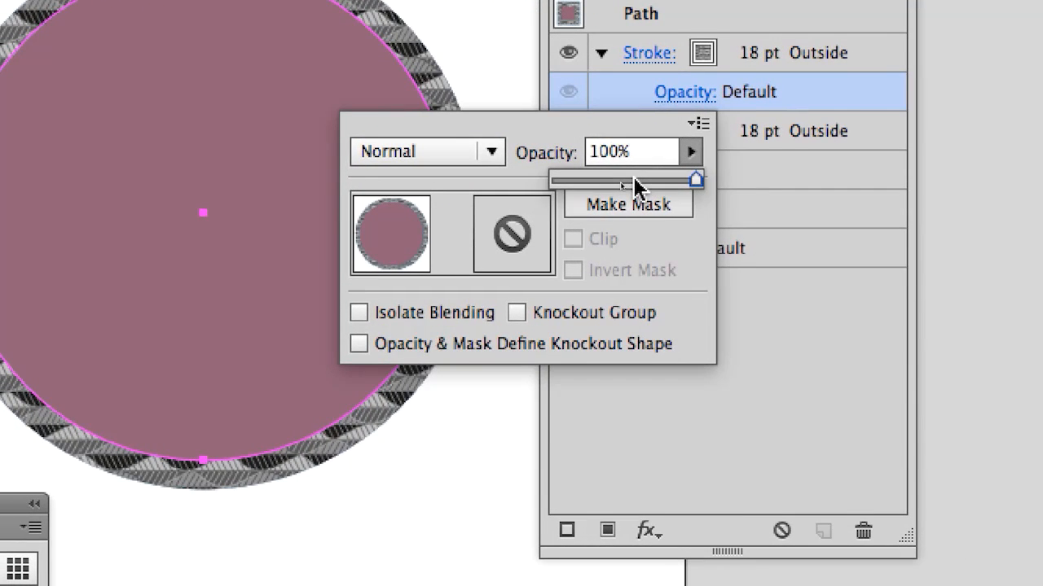
pyautogui.moveTo(634, 183); pyautogui.dragTo(633, 184)
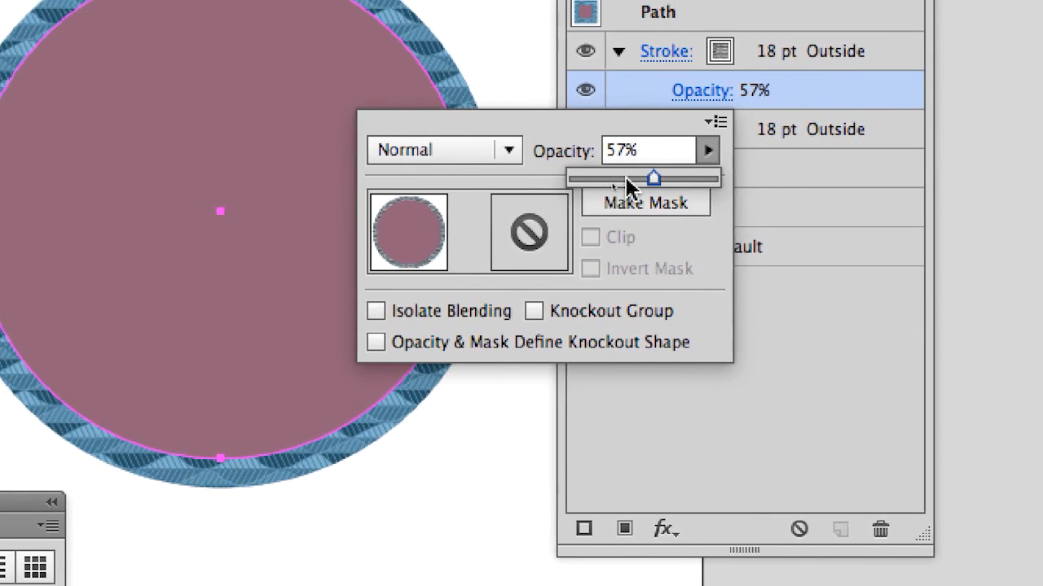
pyautogui.scroll(-2, 581, 171)
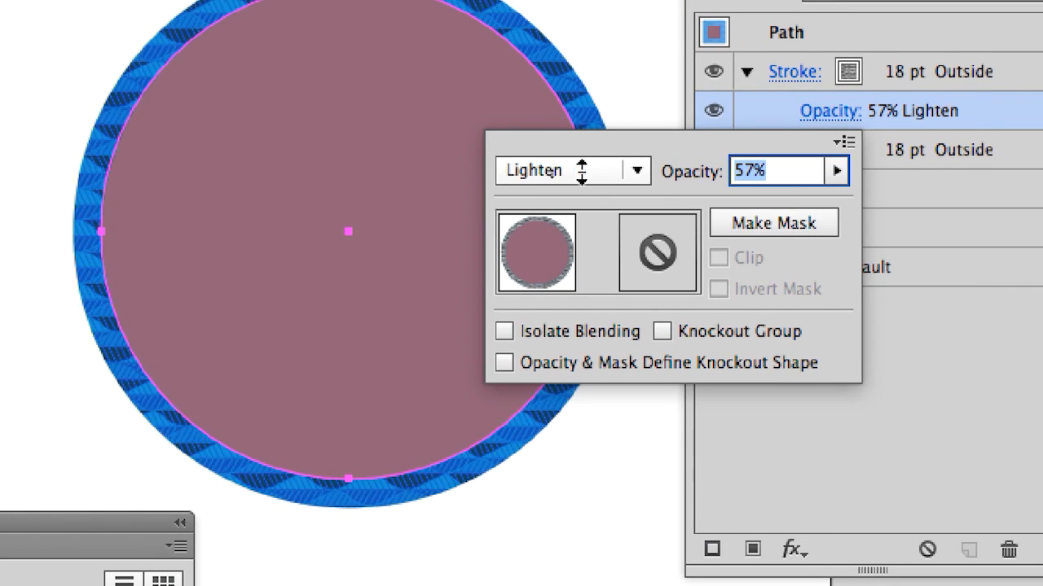
pyautogui.scroll(-1, 581, 171)
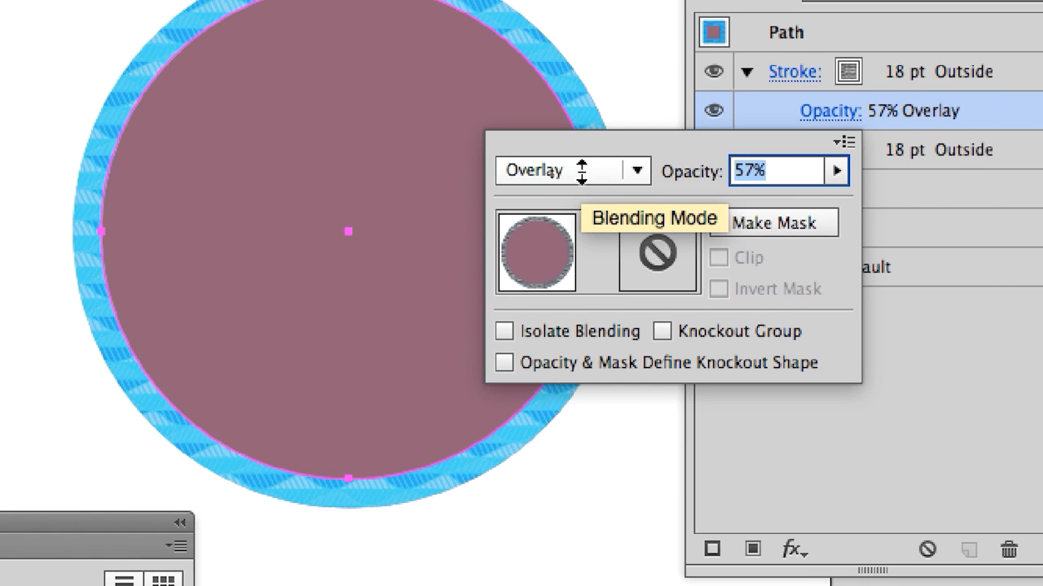
pyautogui.scroll(-1, 581, 171)
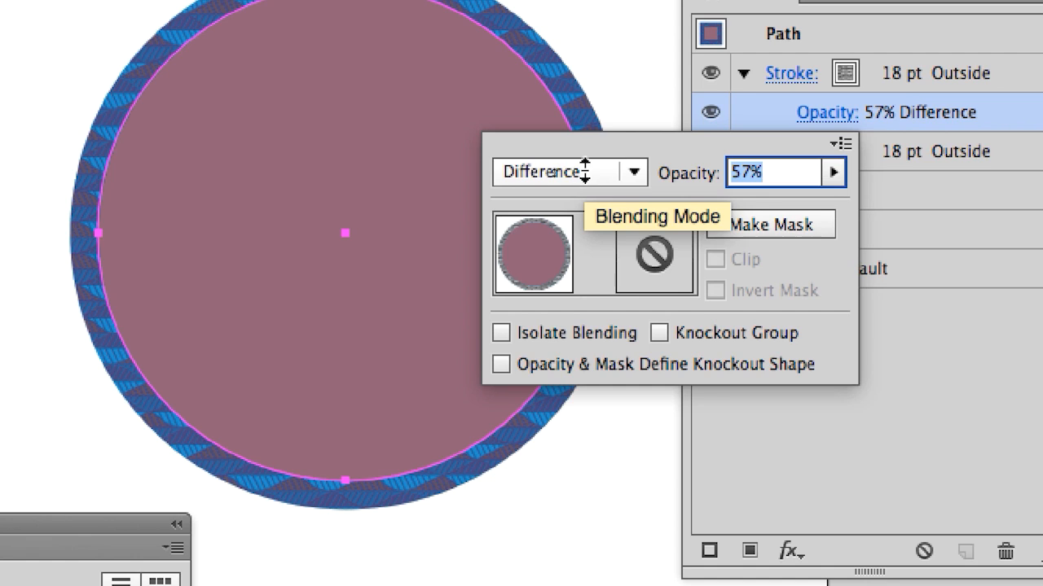
pyautogui.scroll(1, 584, 171)
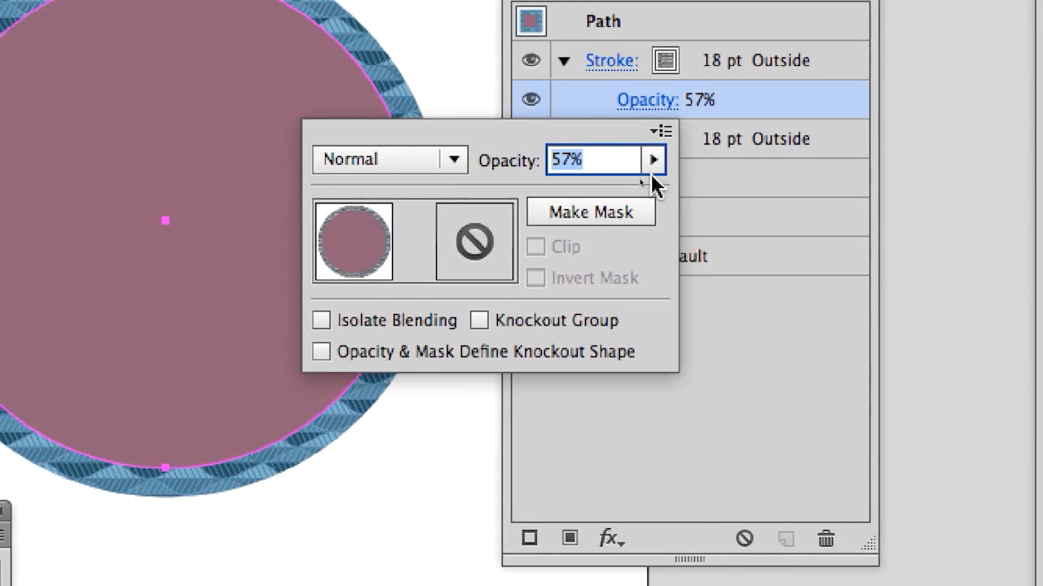
# Step: Restore the Leaves stroke's opacity to 100% and collapse its entry
pyautogui.click(833, 172)
pyautogui.moveTo(630, 175); pyautogui.dragTo(696, 175)
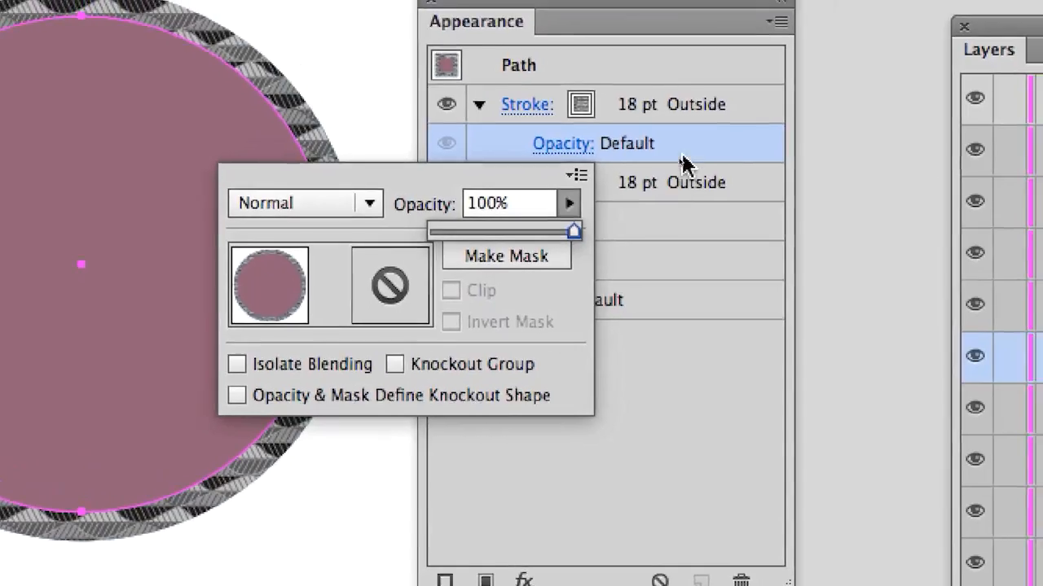
pyautogui.click(681, 155)
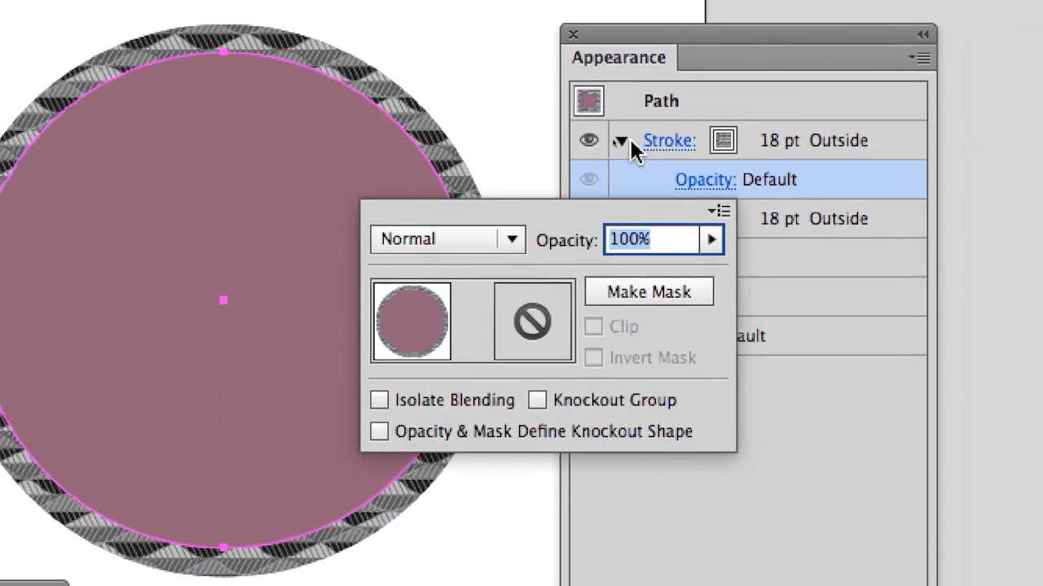
pyautogui.click(481, 106)
pyautogui.click(619, 131)
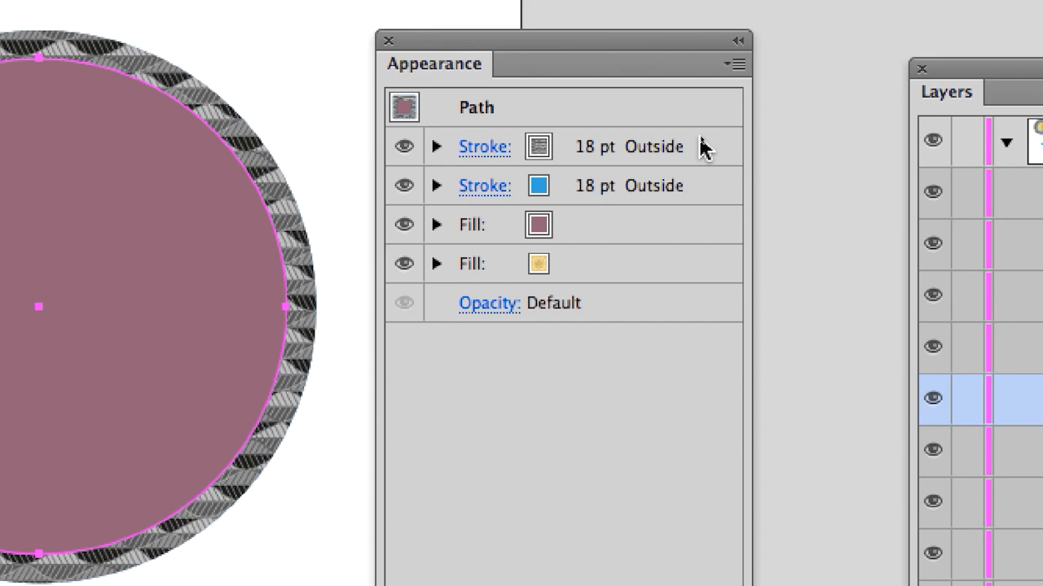
# Step: Save the document as appearance-04.ai in Adobe Illustrator format, keeping the Illustrator CC version and default options
pyautogui.click(702, 148)
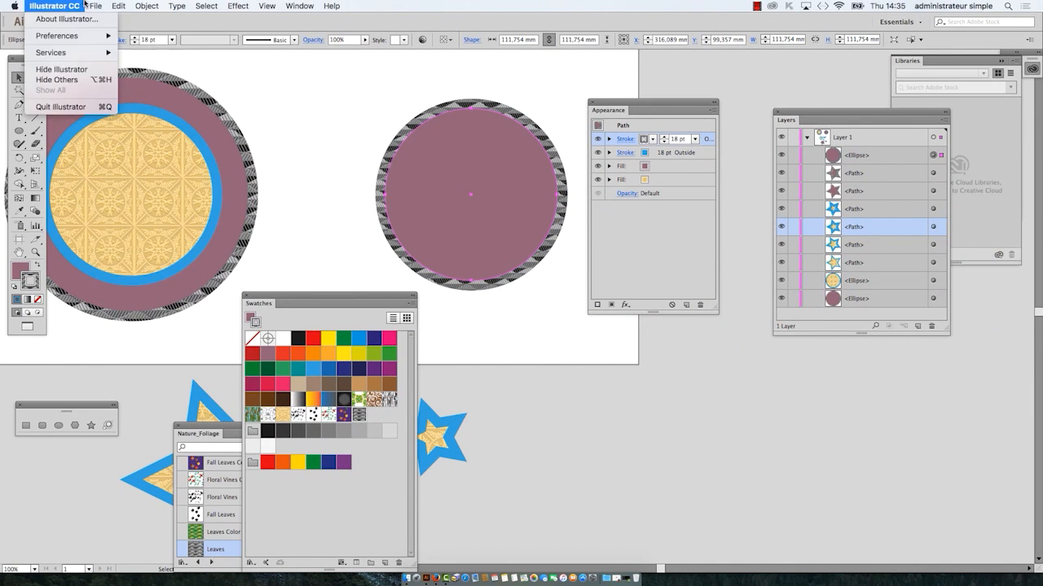
pyautogui.moveTo(91, 6)
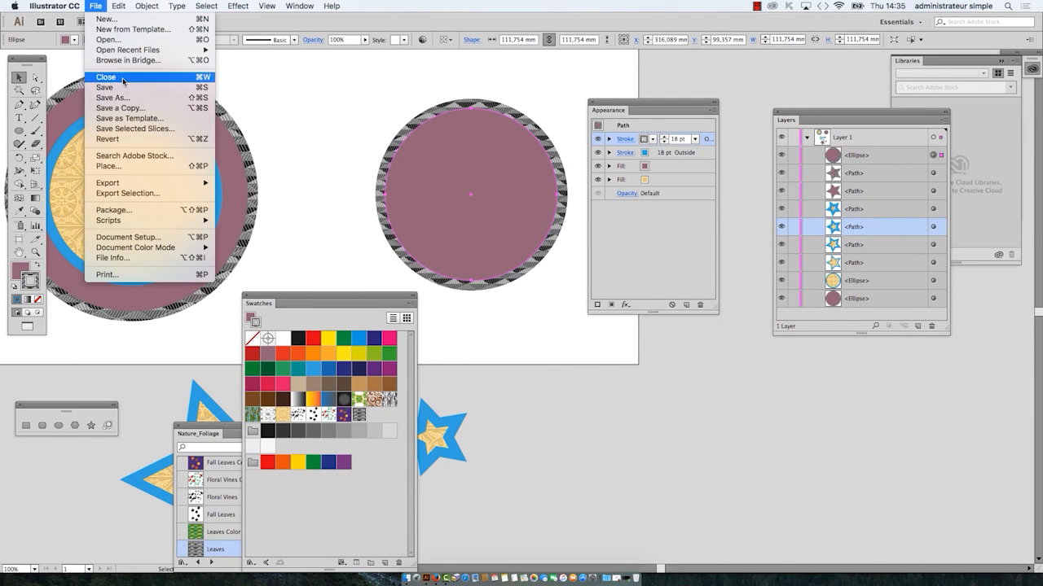
pyautogui.click(126, 98)
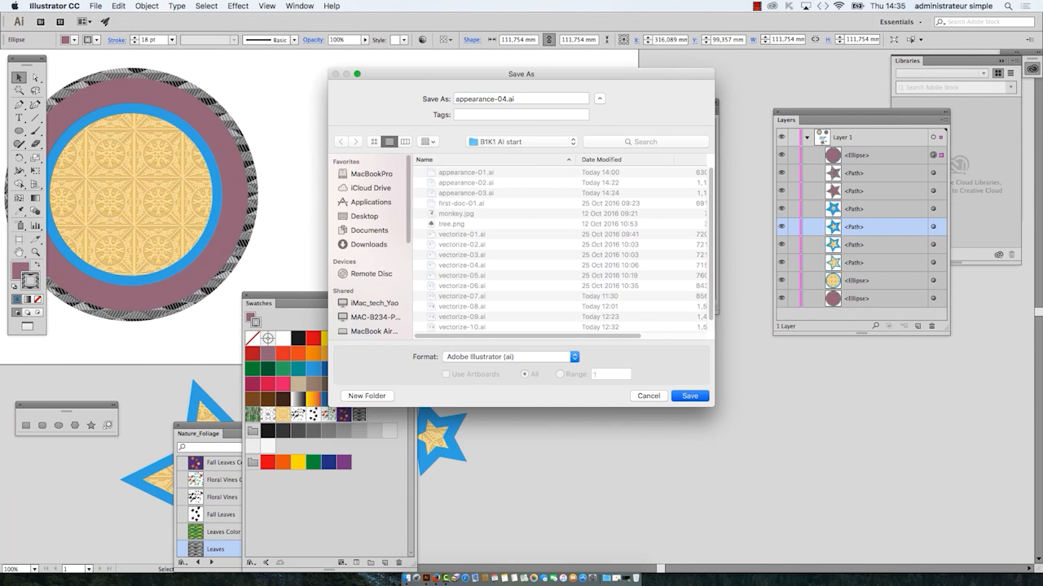
pyautogui.click(682, 396)
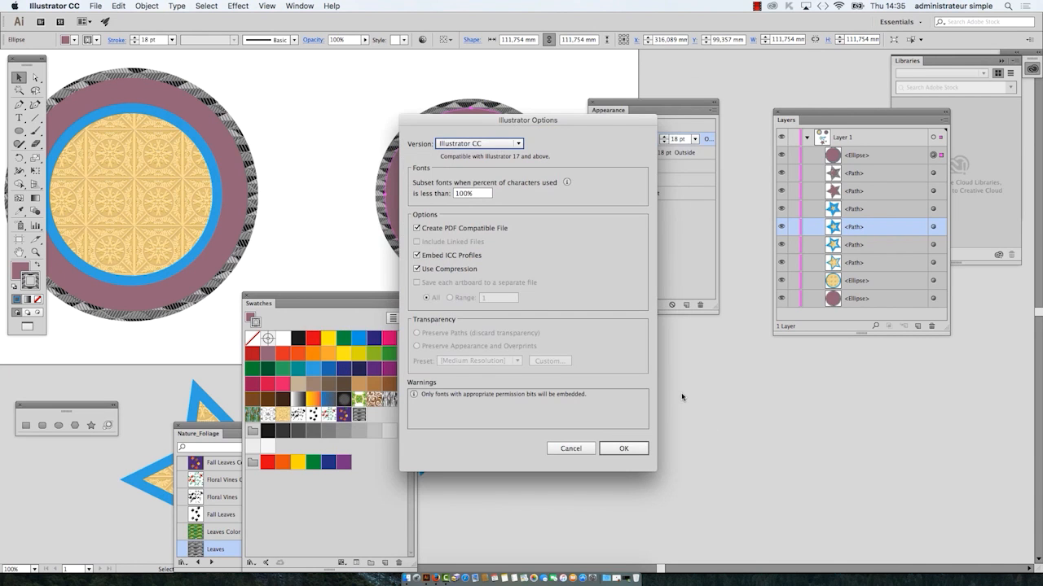
pyautogui.click(621, 449)
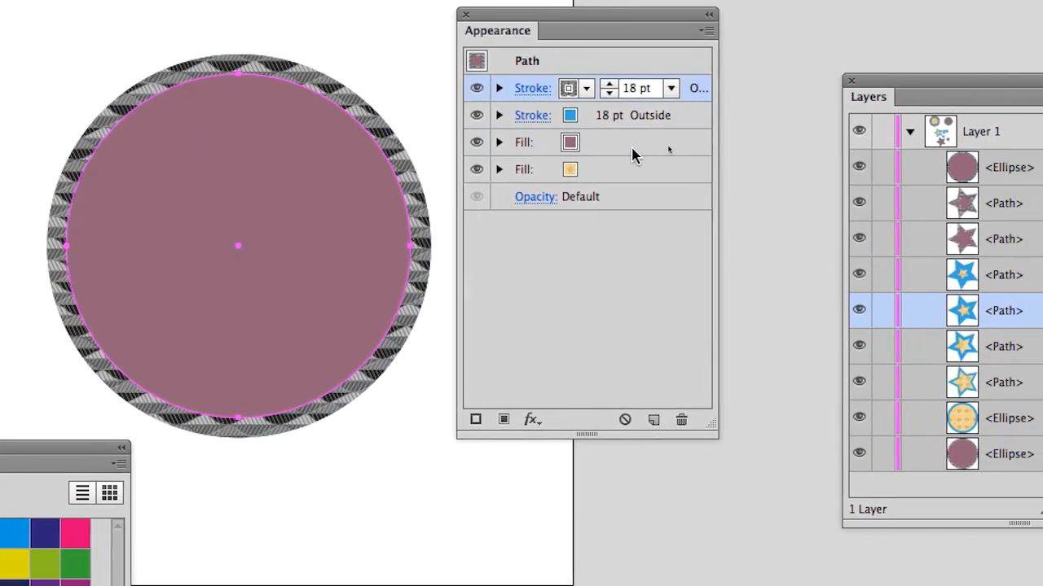
# Step: Select the circle's mauve fill, start an Offset Path effect on it, and turn on the preview
pyautogui.click(622, 150)
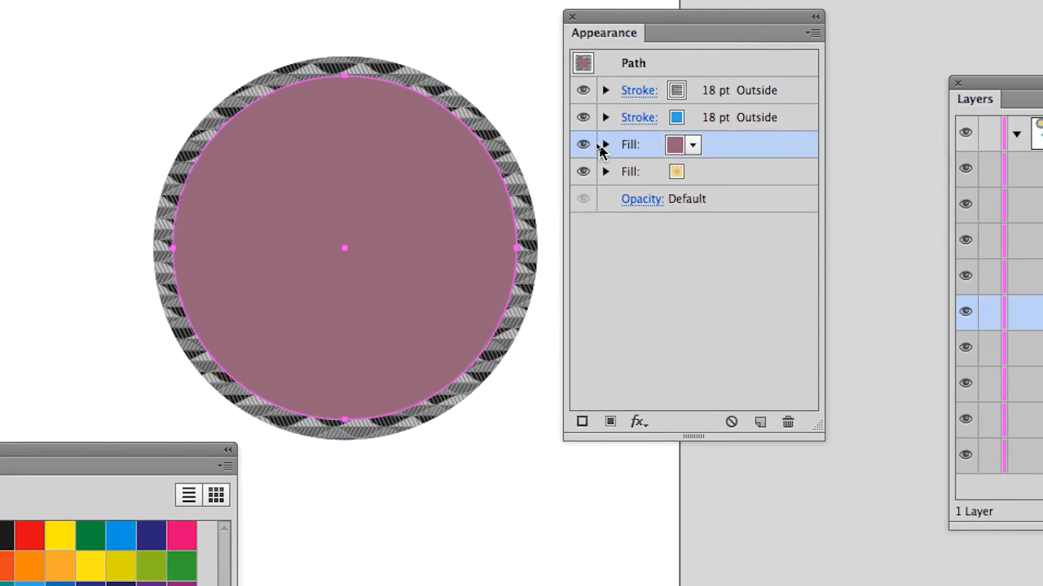
pyautogui.click(602, 145)
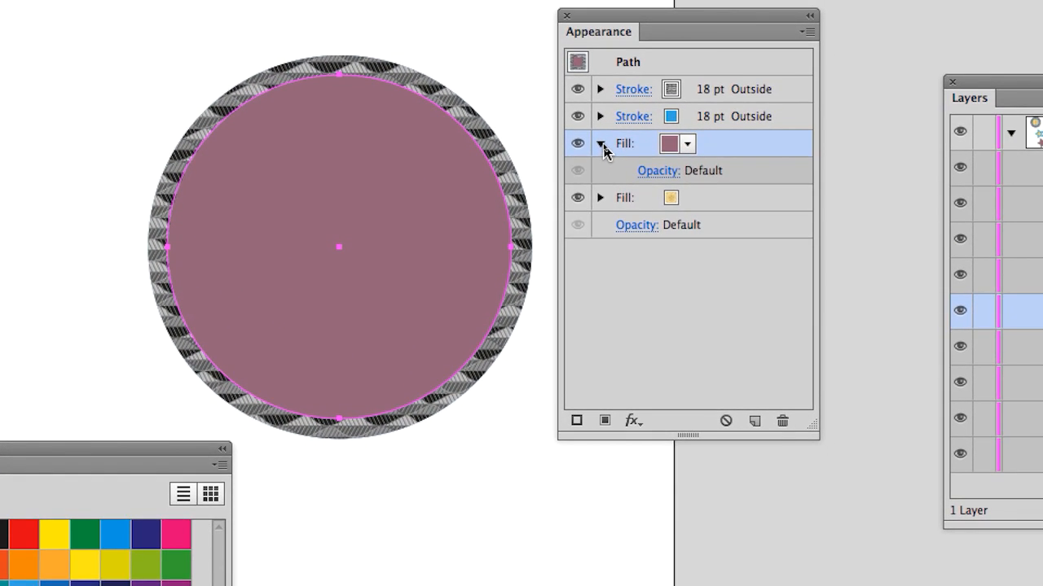
pyautogui.click(602, 146)
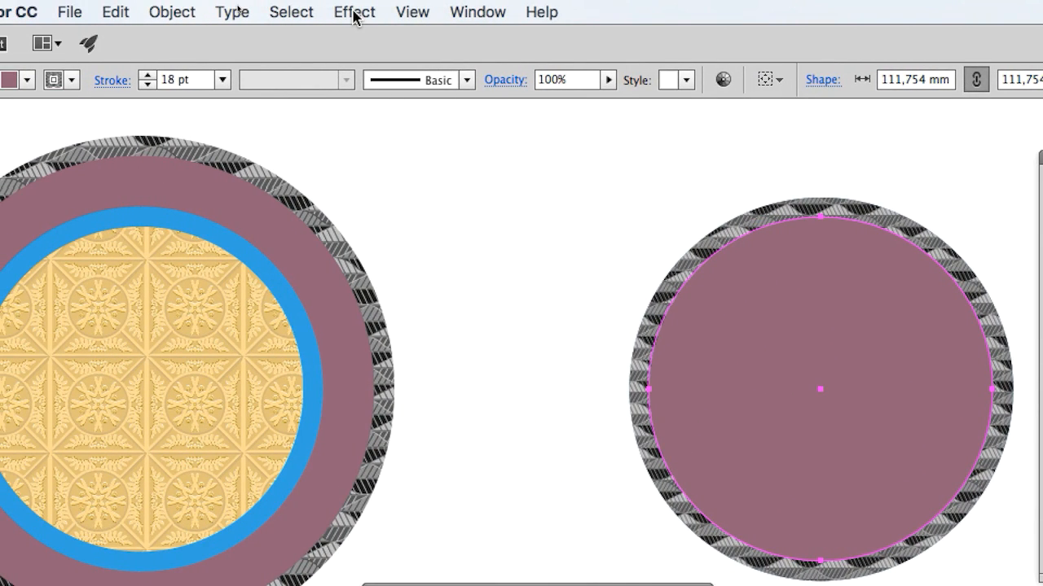
pyautogui.click(354, 12)
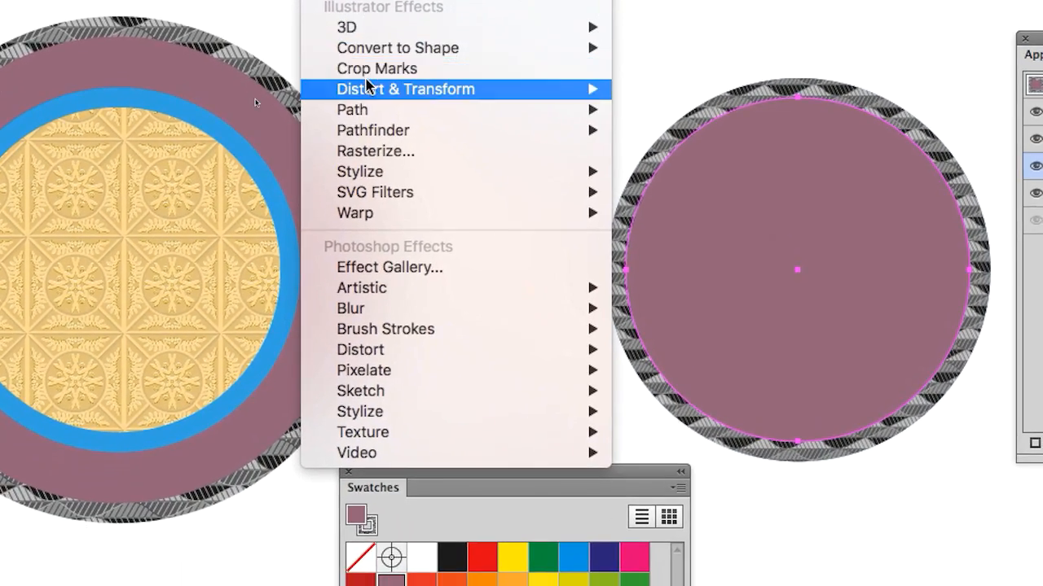
pyautogui.moveTo(372, 177)
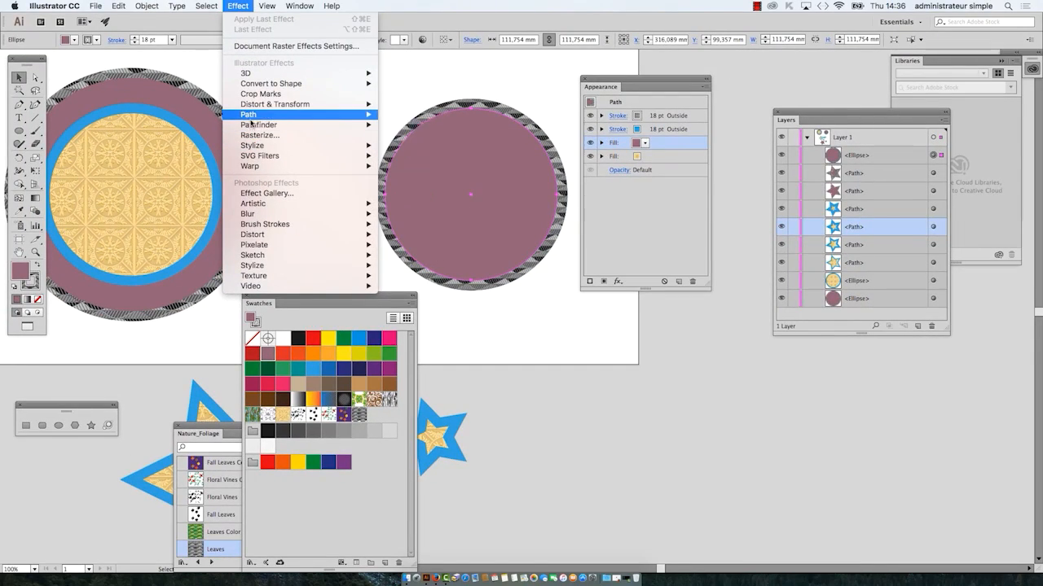
pyautogui.moveTo(398, 49)
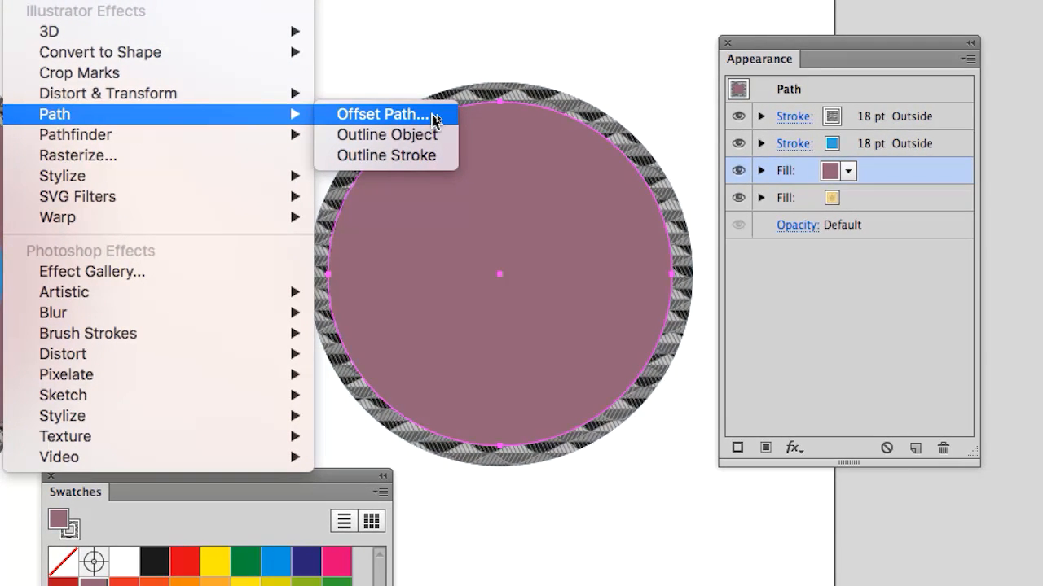
pyautogui.click(433, 119)
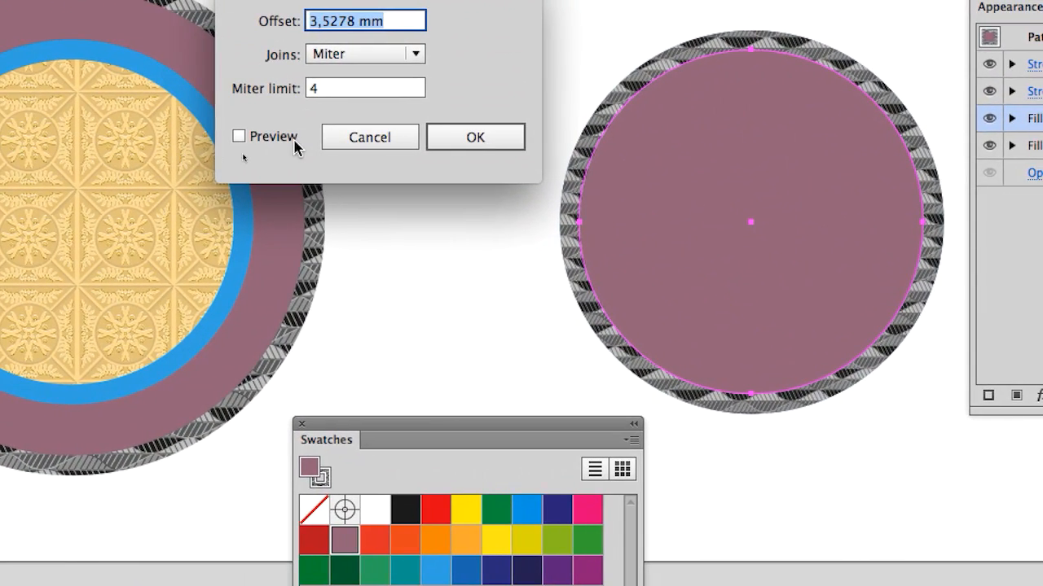
pyautogui.click(296, 144)
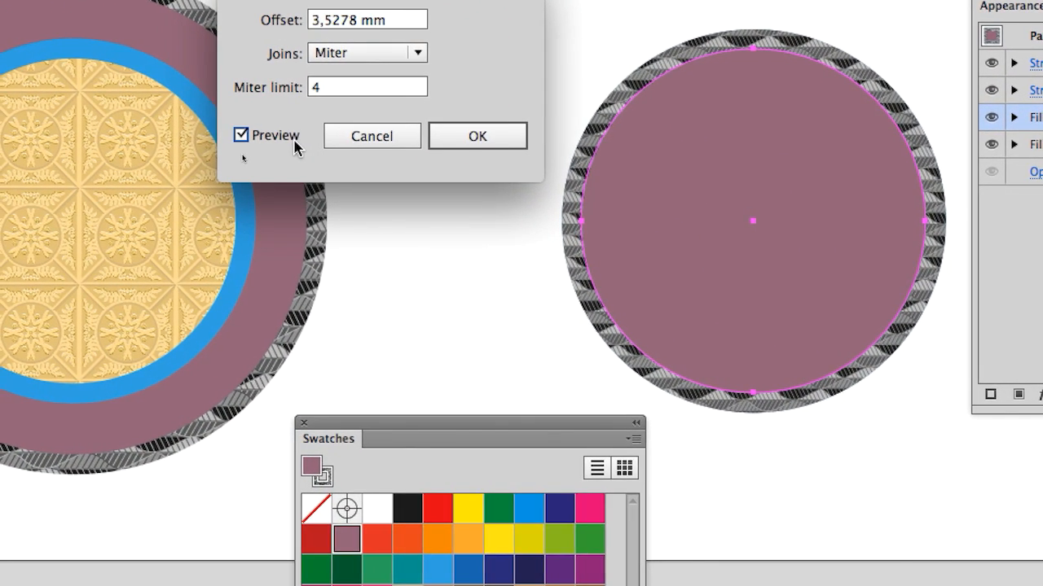
# Step: Try a 40 mm offset for the mauve fill in the effect preview
pyautogui.click(353, 25)
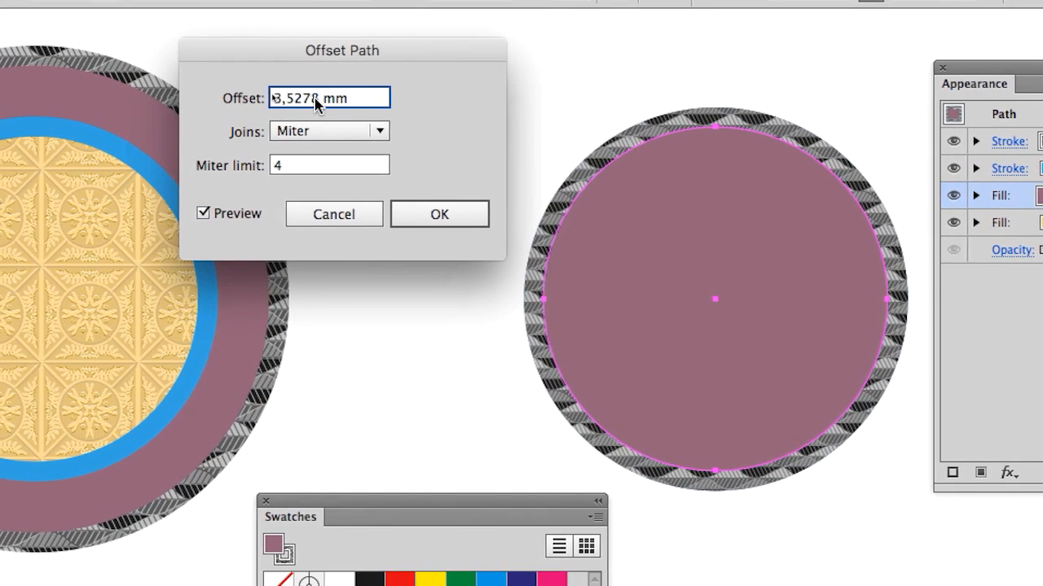
pyautogui.moveTo(315, 100); pyautogui.dragTo(267, 101)
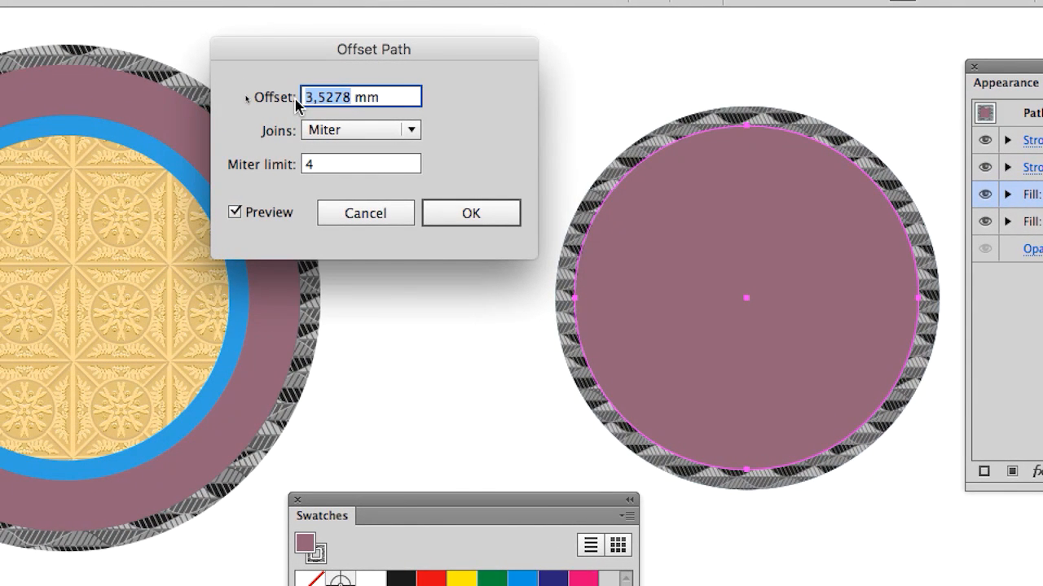
pyautogui.write('40')
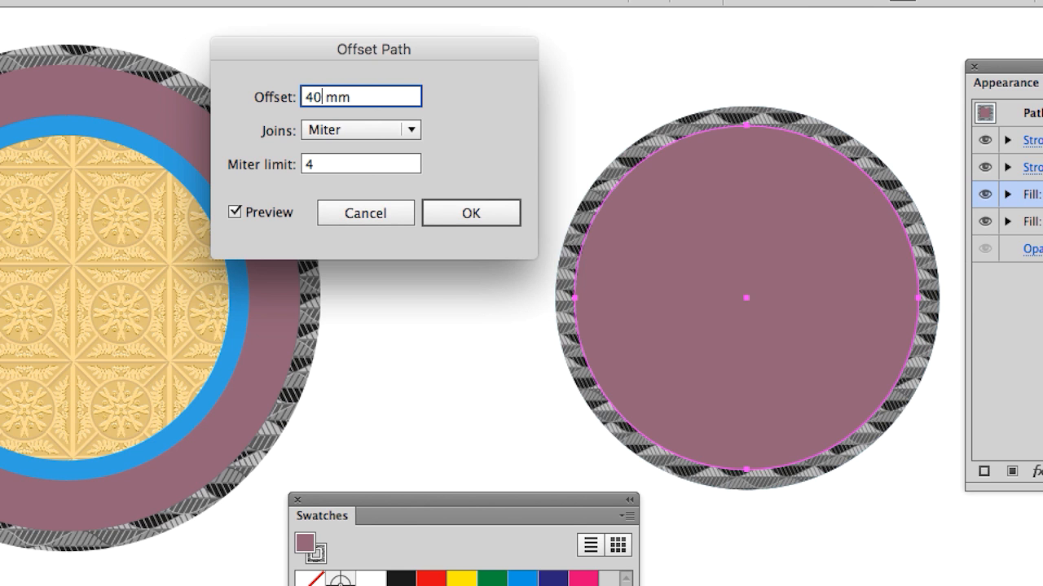
pyautogui.press('Tab')
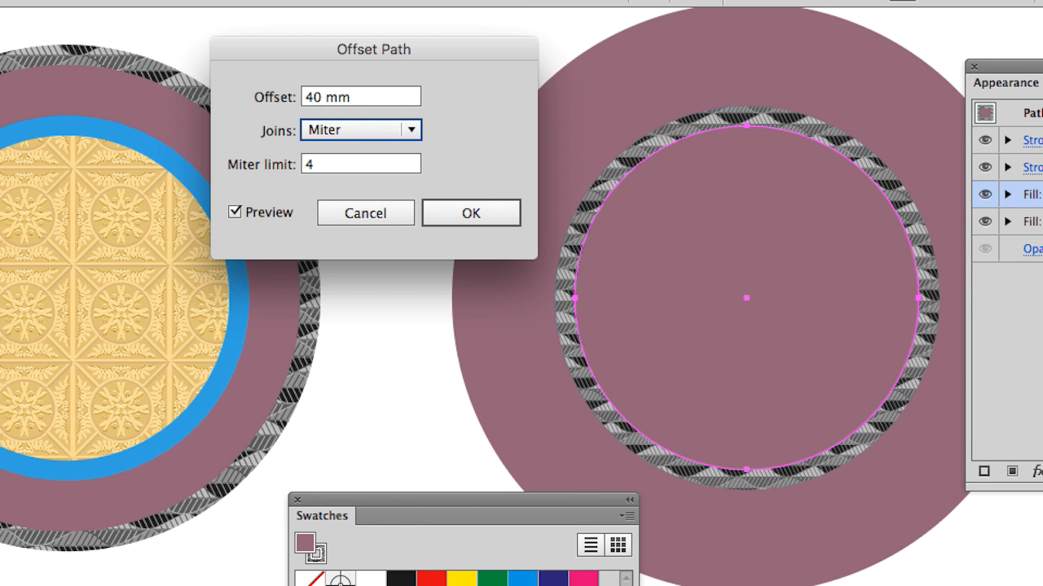
# Step: Set the mauve fill's offset to 20 mm and apply the Offset Path effect
pyautogui.click(311, 97)
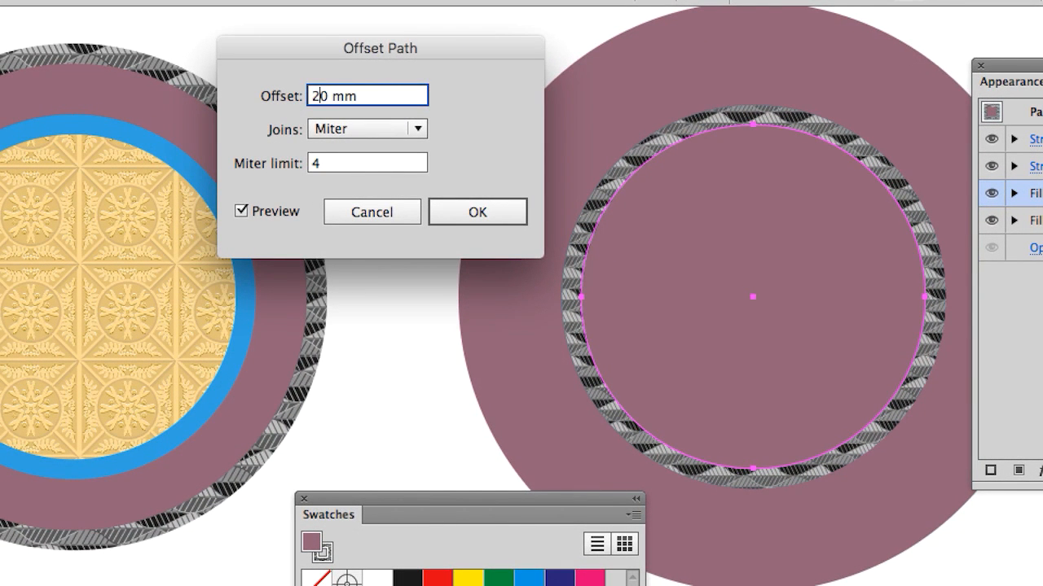
pyautogui.write('2')
pyautogui.press('Tab')
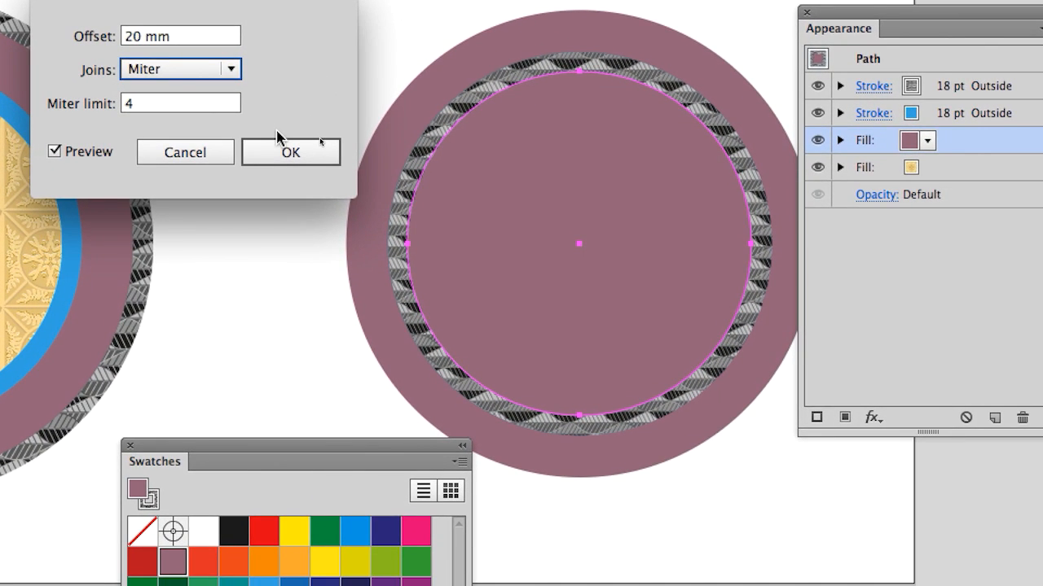
pyautogui.click(281, 150)
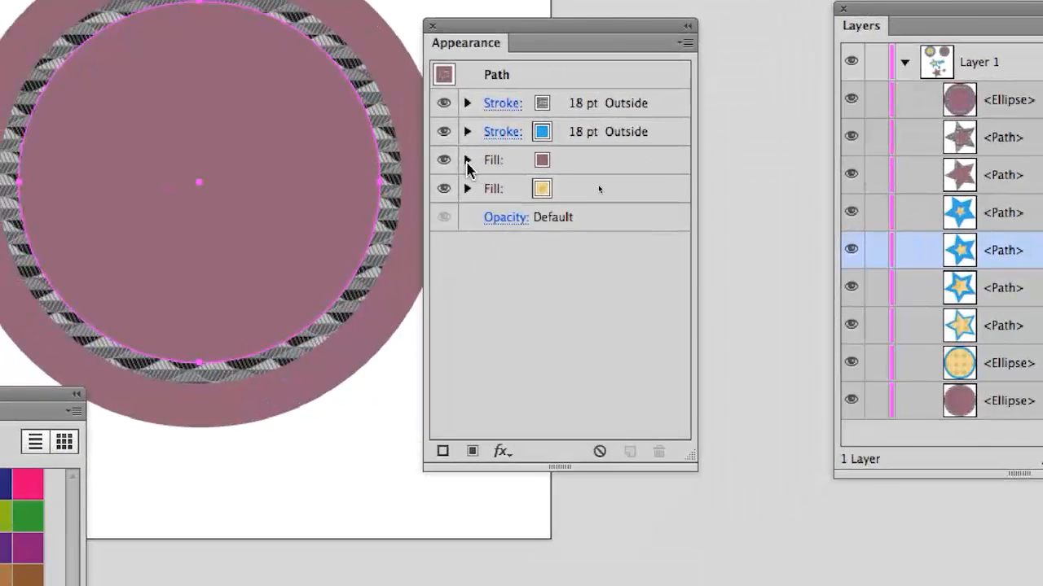
# Step: Expand and collapse the mauve fill's entry several times, leaving its Offset Path effect listed
pyautogui.click(371, 220)
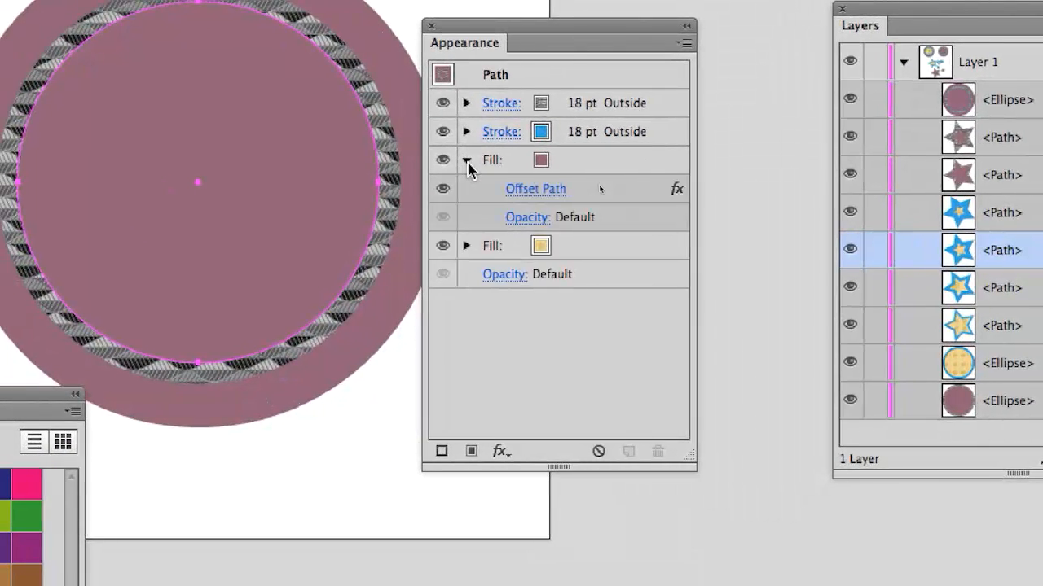
pyautogui.click(467, 161)
pyautogui.click(467, 160)
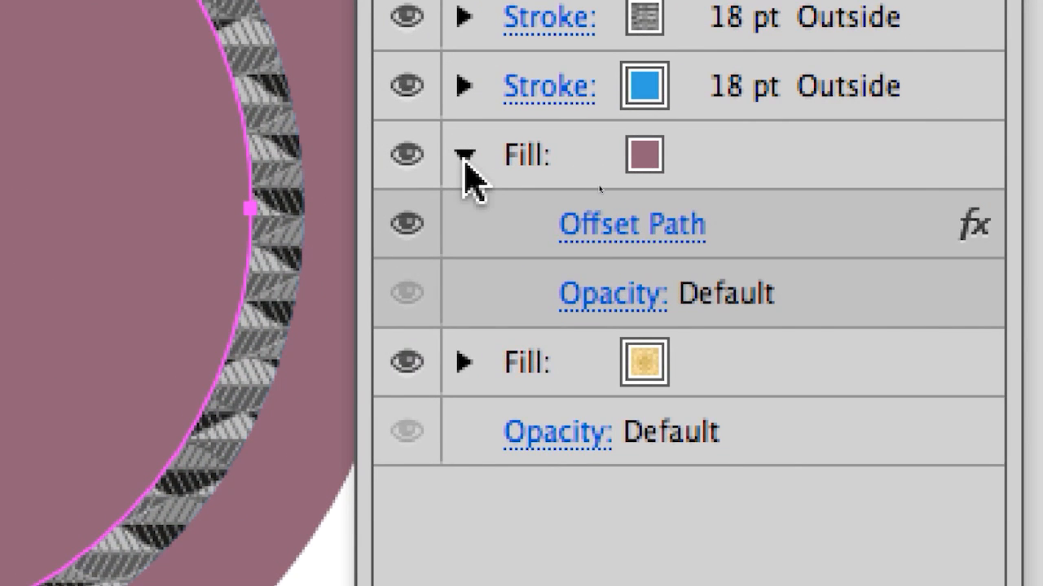
pyautogui.click(466, 162)
pyautogui.click(464, 156)
pyautogui.click(464, 161)
pyautogui.click(465, 161)
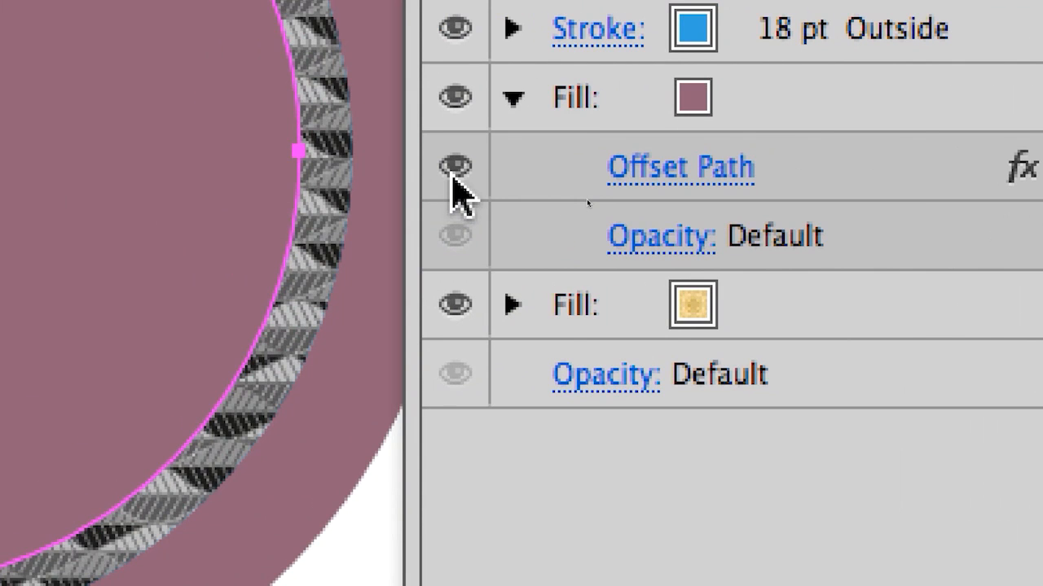
# Step: Toggle the visibility of the mauve fill's Offset Path effect several times to compare the fill, leaving the effect on
pyautogui.click(454, 171)
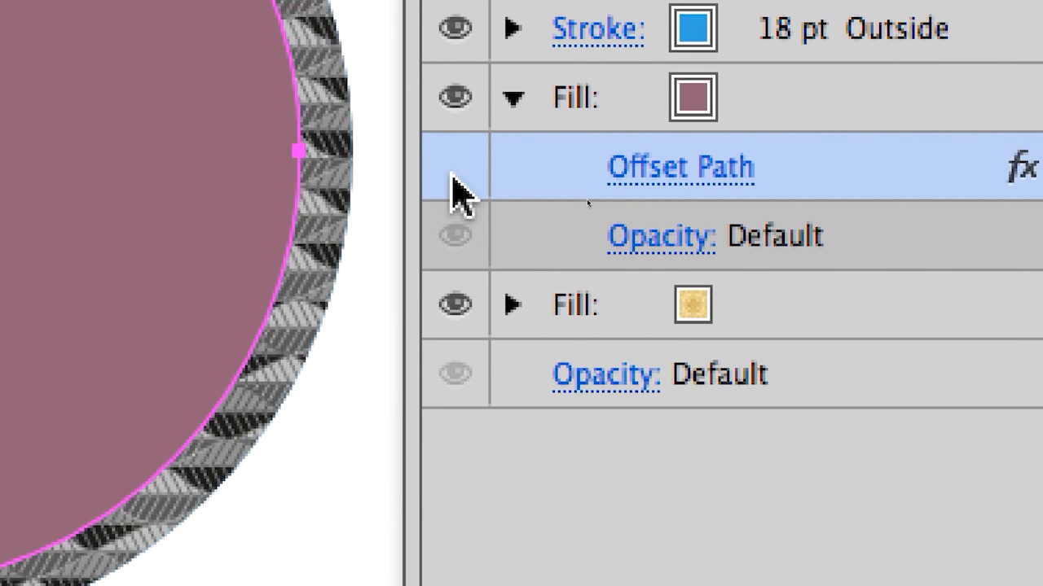
pyautogui.click(452, 174)
pyautogui.click(452, 175)
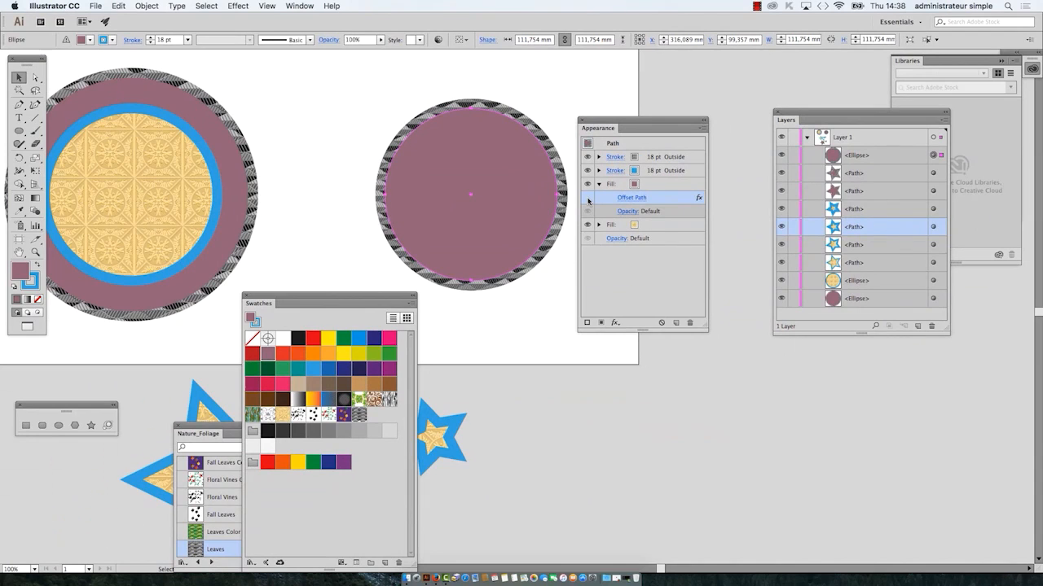
pyautogui.click(588, 198)
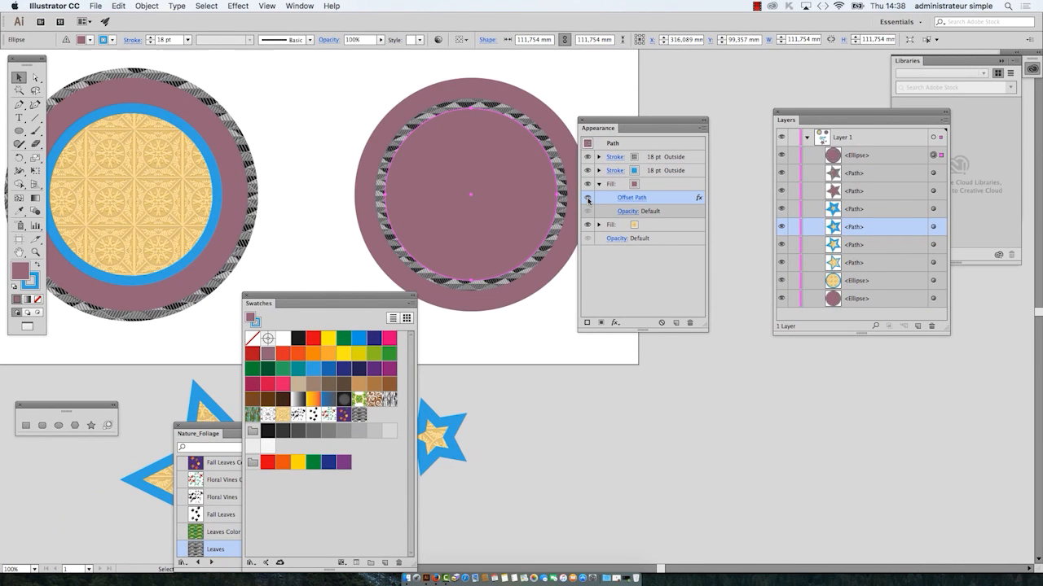
# Step: Switch the mauve fill's Offset Path effect off and on again, and move the Appearance panel away from the circle
pyautogui.click(587, 198)
pyautogui.click(587, 198)
pyautogui.moveTo(662, 129); pyautogui.dragTo(690, 116)
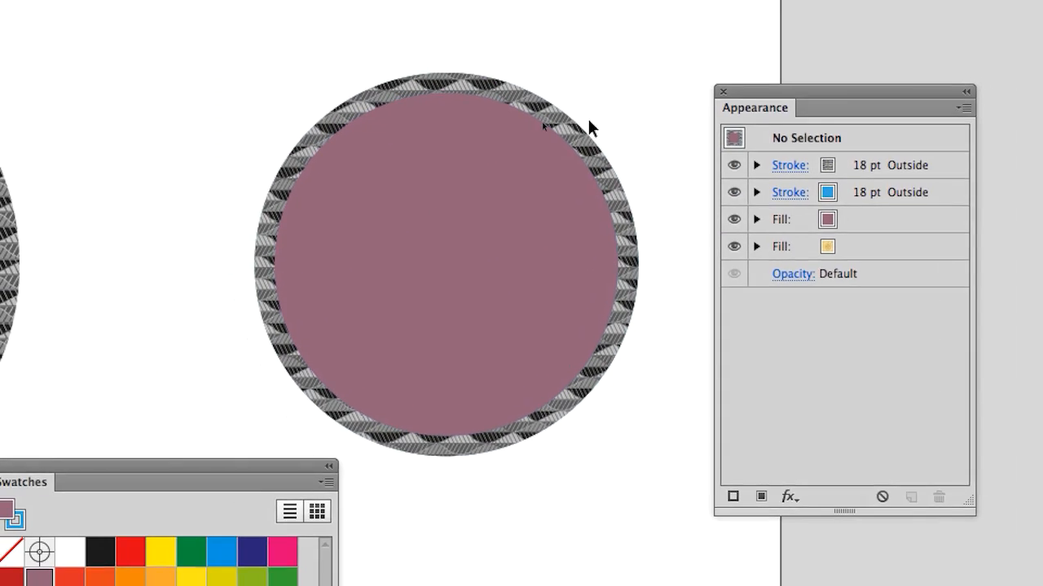
# Step: Select the circle beside the artboard's edge and apply a 20 mm Offset Path effect to the whole object, with the preview on
pyautogui.click(523, 129)
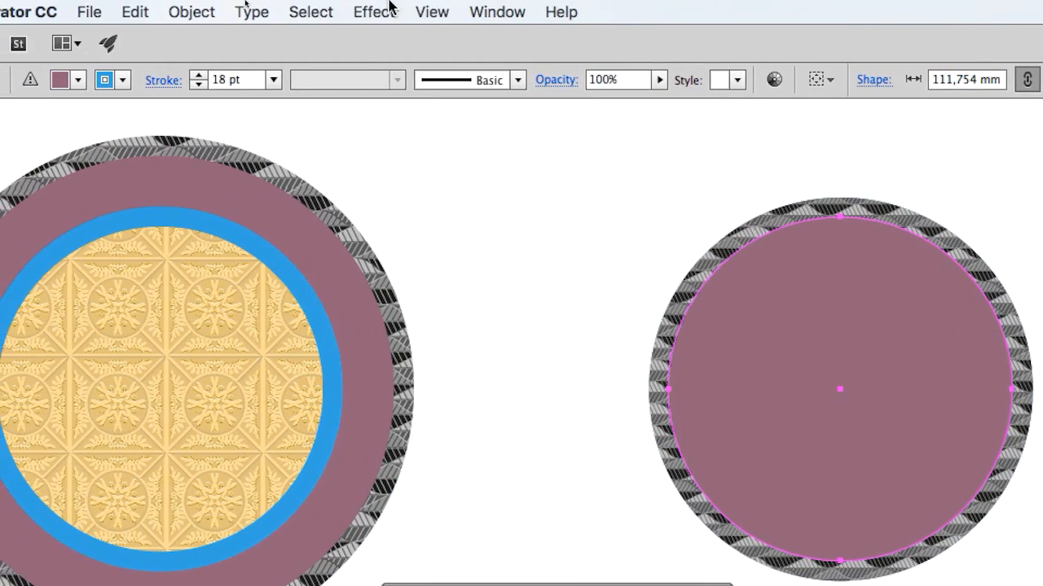
pyautogui.click(377, 9)
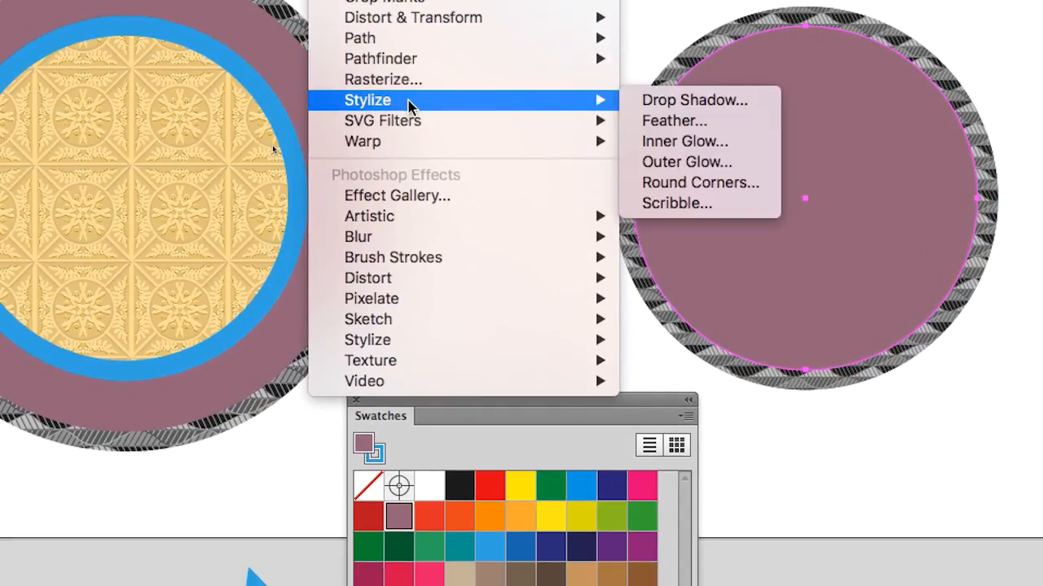
pyautogui.moveTo(407, 58)
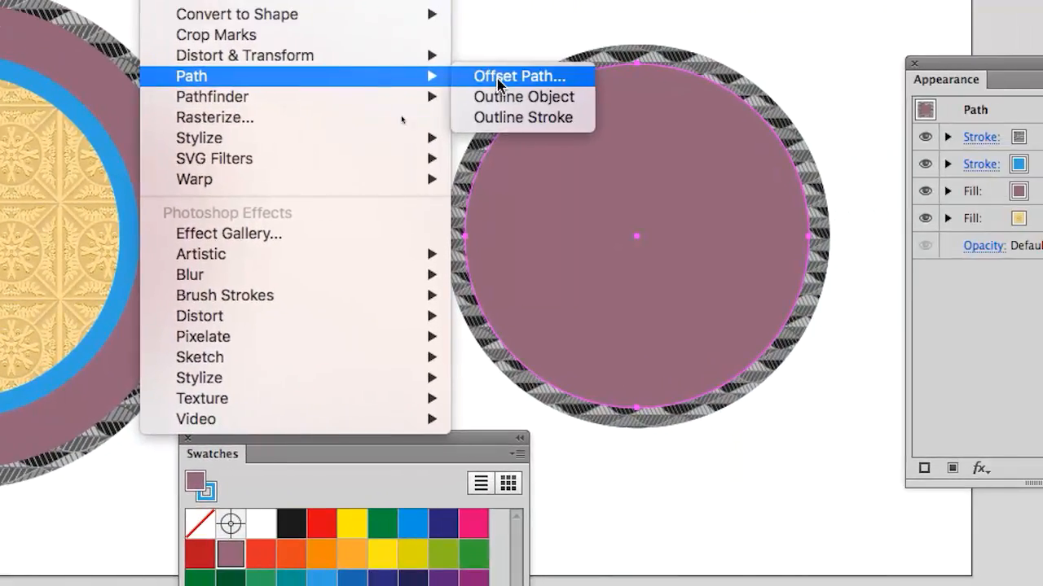
pyautogui.click(498, 76)
pyautogui.click(111, 144)
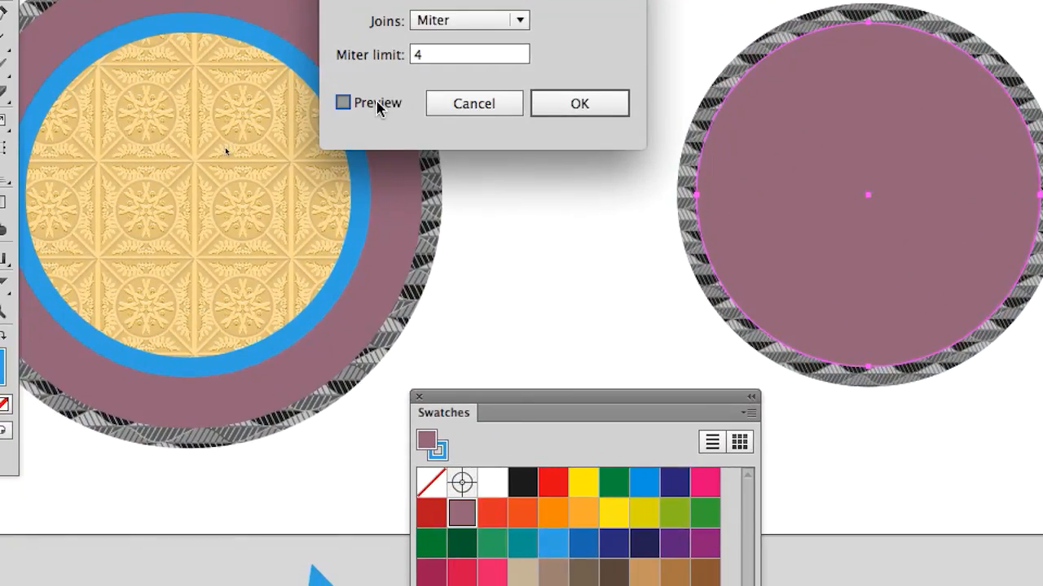
pyautogui.doubleClick(399, 65)
pyautogui.write('20')
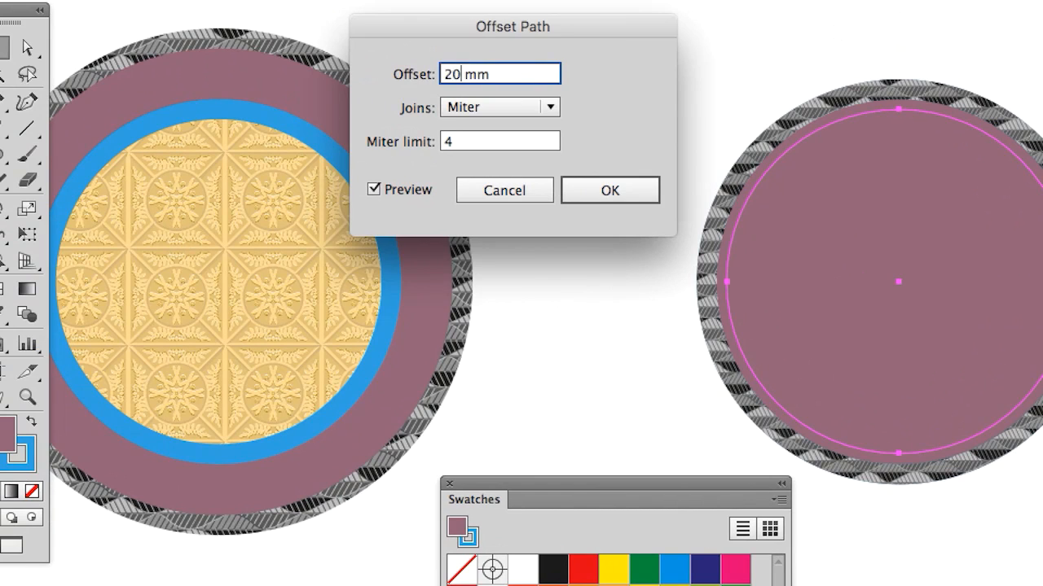
pyautogui.press('Tab')
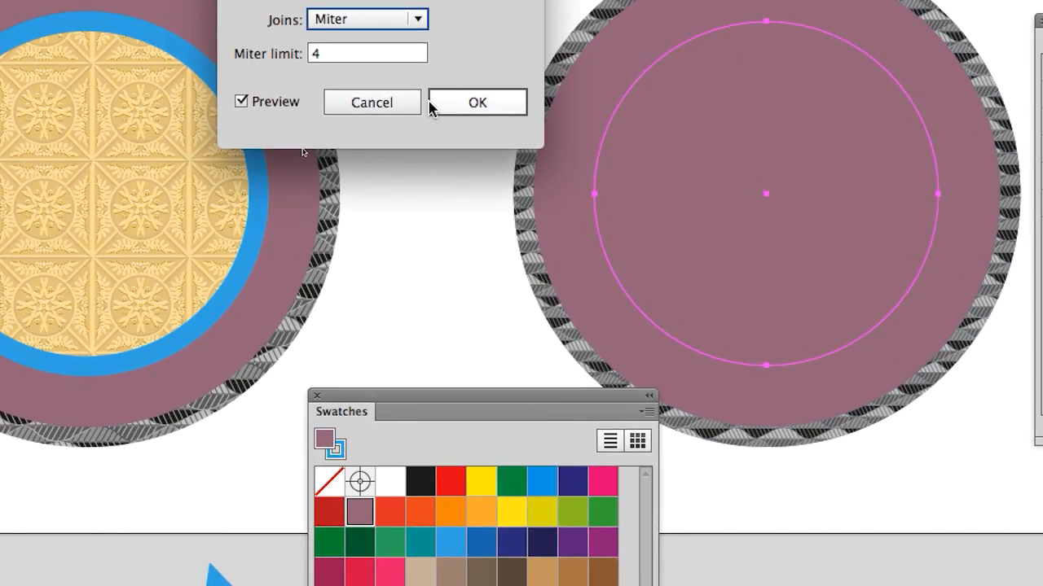
pyautogui.click(571, 190)
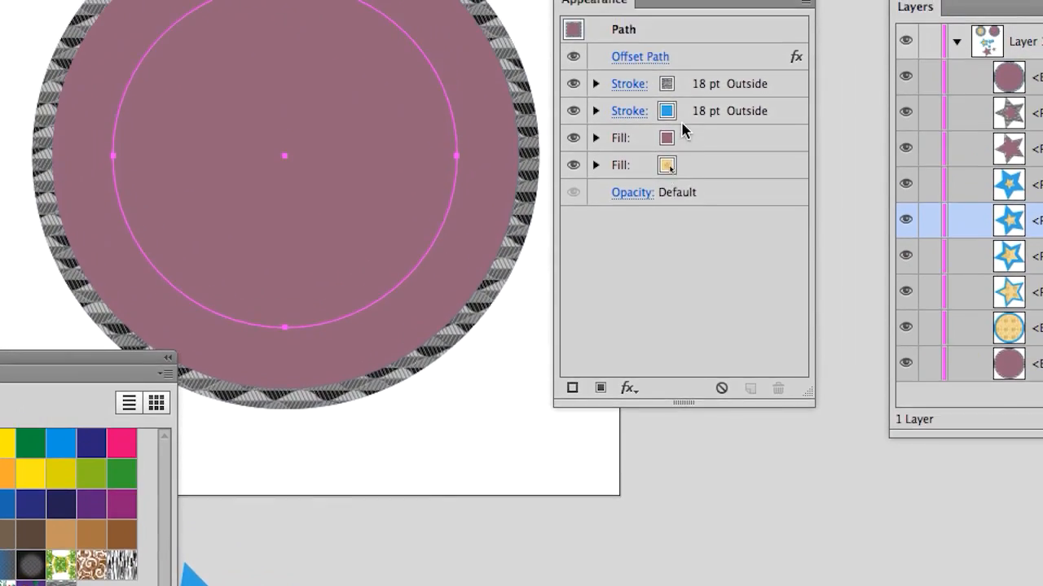
# Step: Move the Offset Path effect from the whole object to the mauve fill, expand that fill's entry and select the fill
pyautogui.click(738, 104)
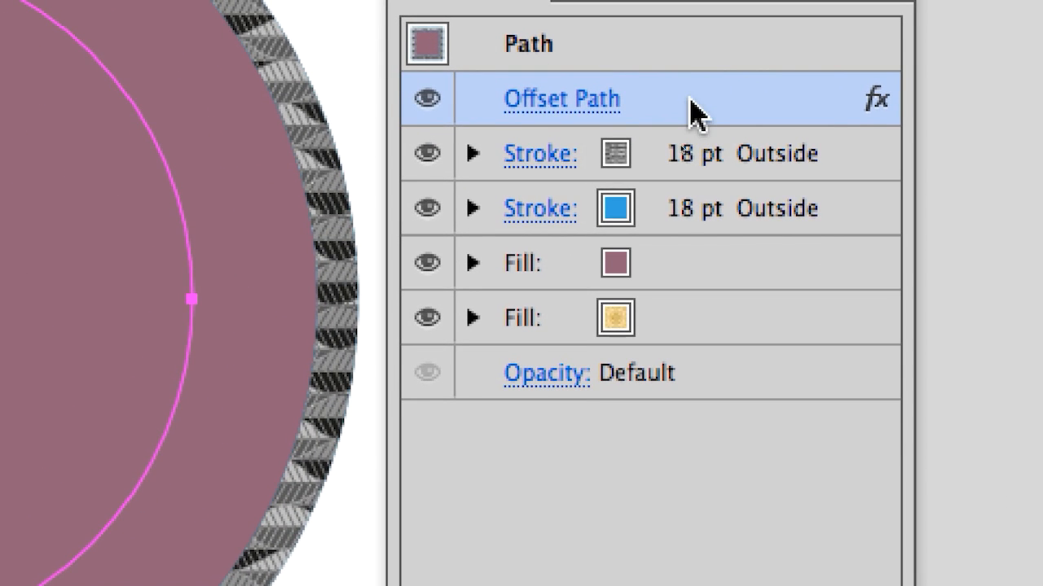
pyautogui.moveTo(690, 112); pyautogui.dragTo(684, 263)
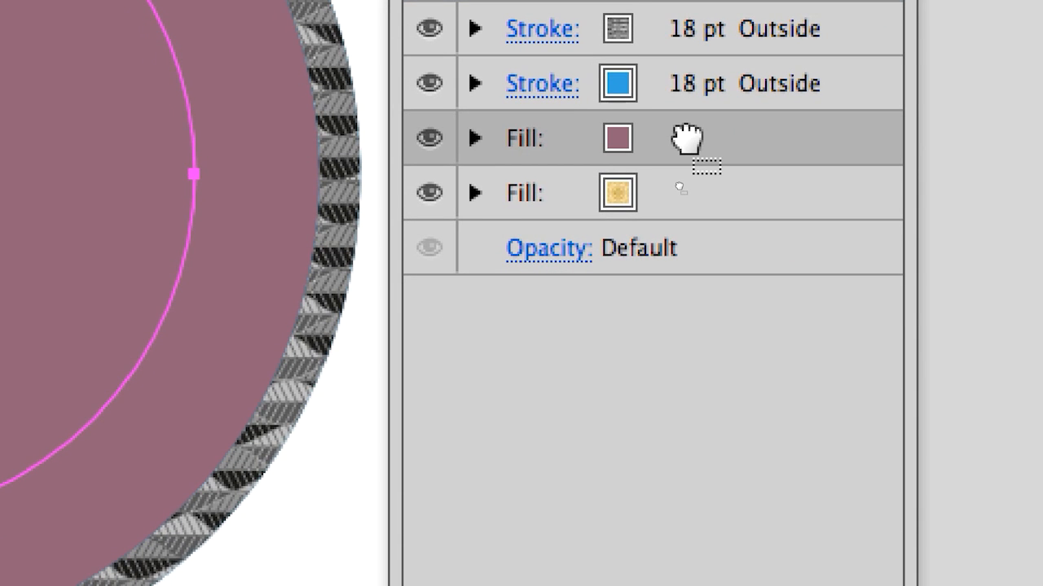
pyautogui.moveTo(687, 139); pyautogui.dragTo(686, 140)
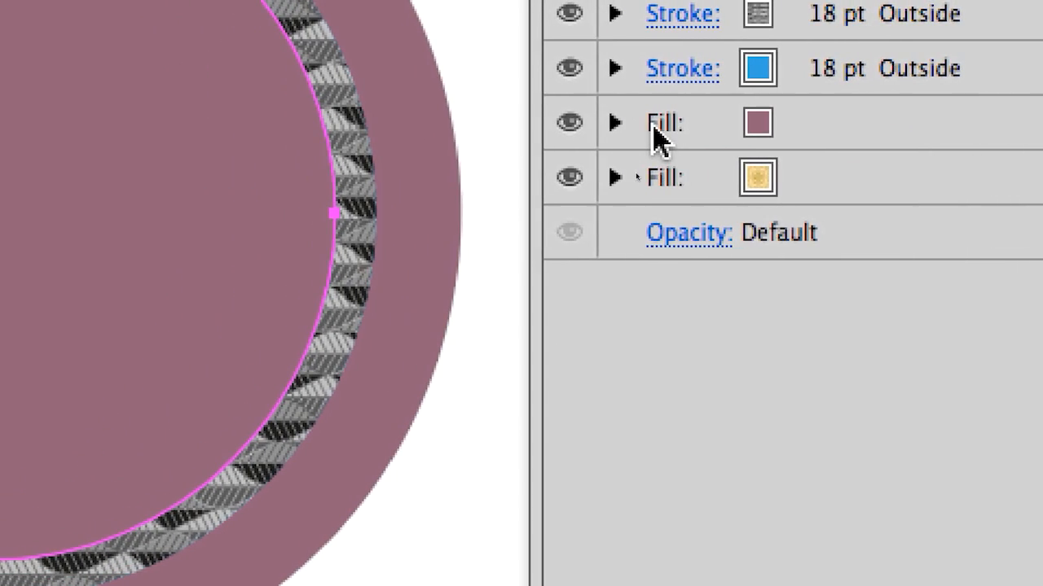
pyautogui.click(477, 140)
pyautogui.click(891, 194)
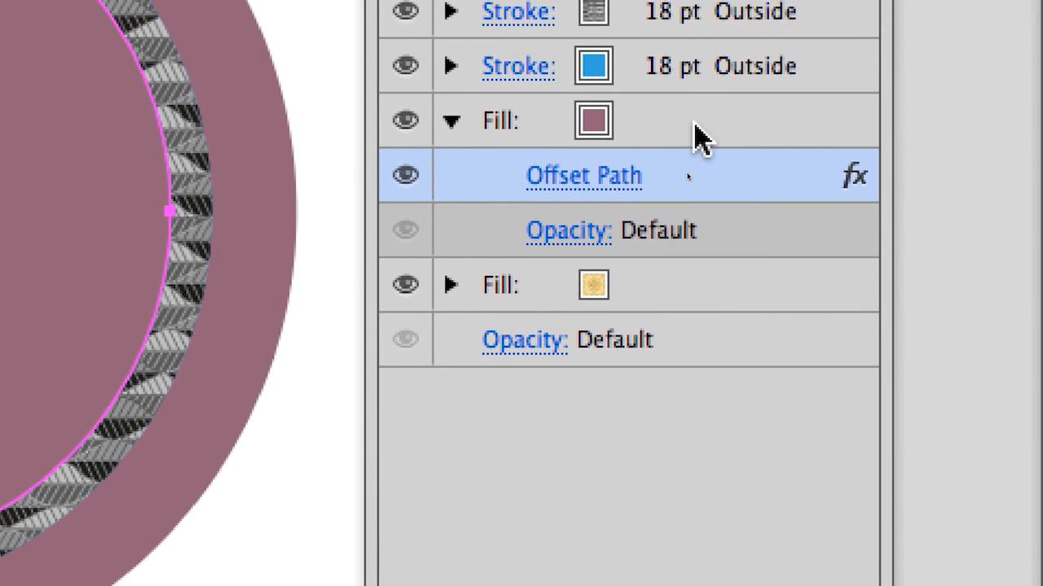
pyautogui.click(695, 136)
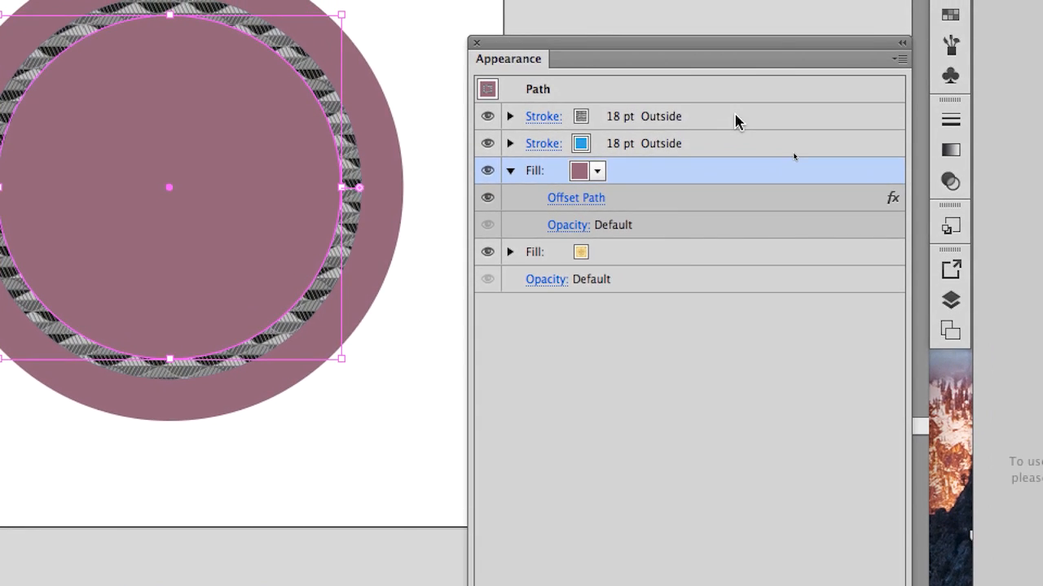
# Step: Move the Offset Path effect from the mauve fill to the grey patterned stroke and expand the stroke's entry
pyautogui.click(788, 83)
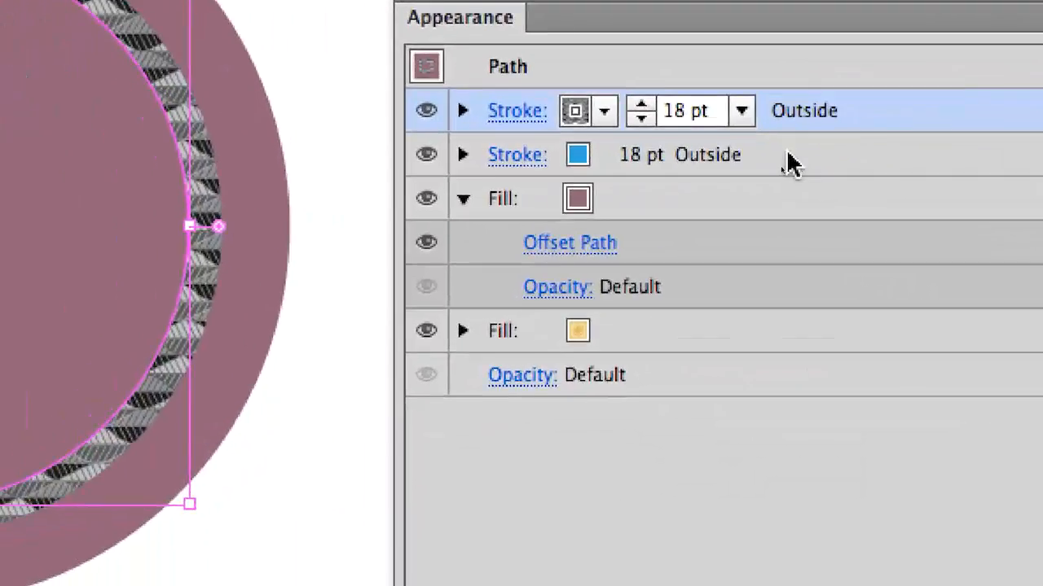
pyautogui.click(766, 293)
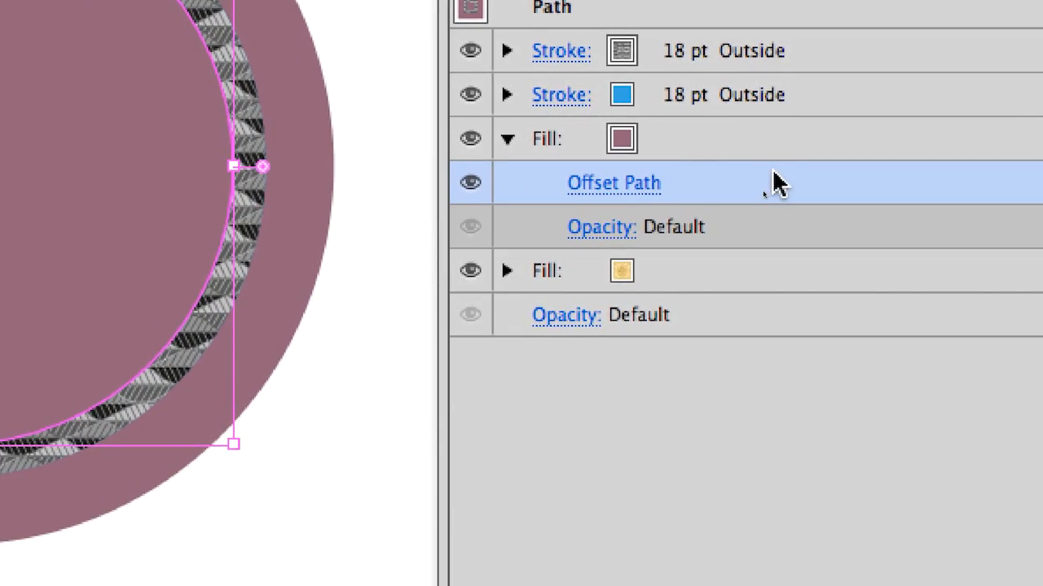
pyautogui.moveTo(718, 176); pyautogui.dragTo(767, 74)
pyautogui.moveTo(788, 157); pyautogui.dragTo(789, 124)
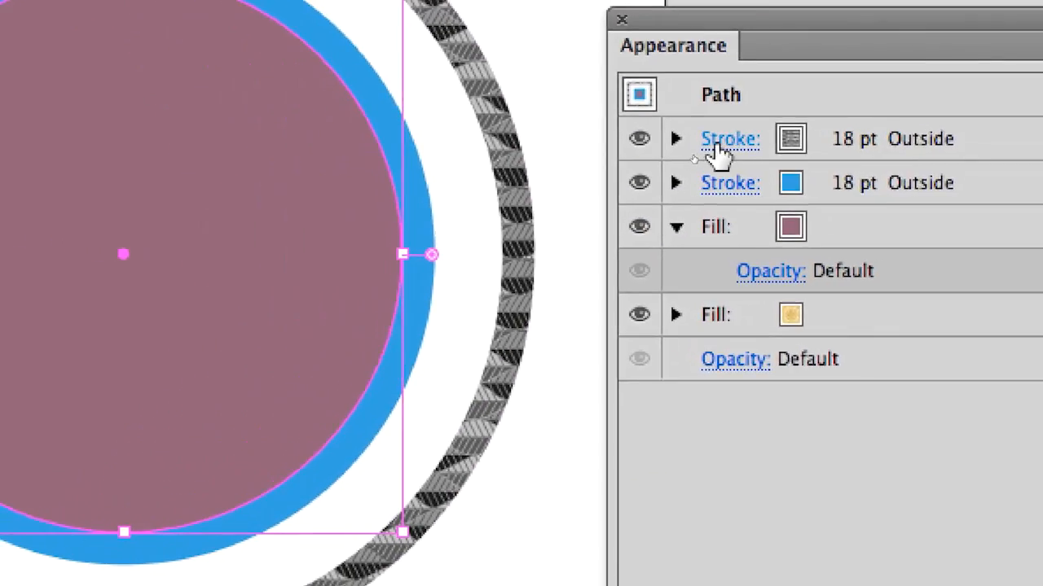
pyautogui.click(463, 144)
pyautogui.click(720, 162)
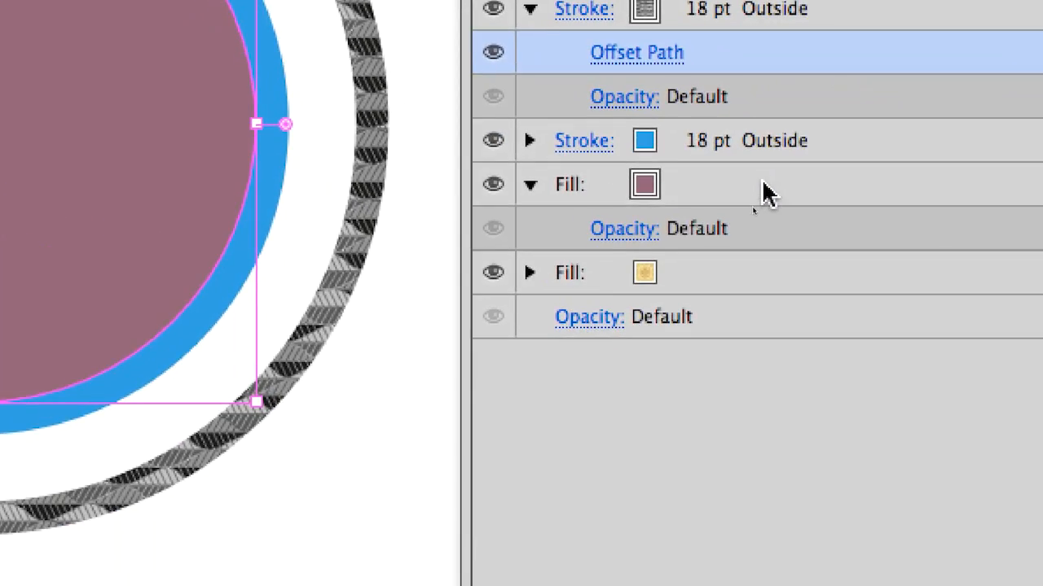
# Step: Move the Offset Path effect from the grey patterned stroke back to the mauve fill
pyautogui.click(766, 194)
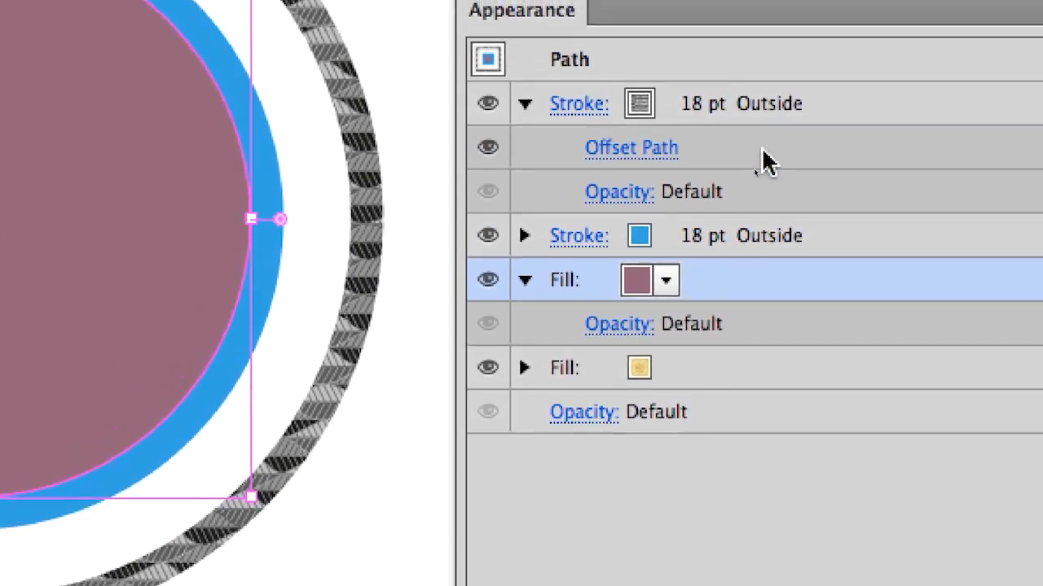
pyautogui.click(734, 53)
pyautogui.moveTo(755, 158); pyautogui.dragTo(833, 298)
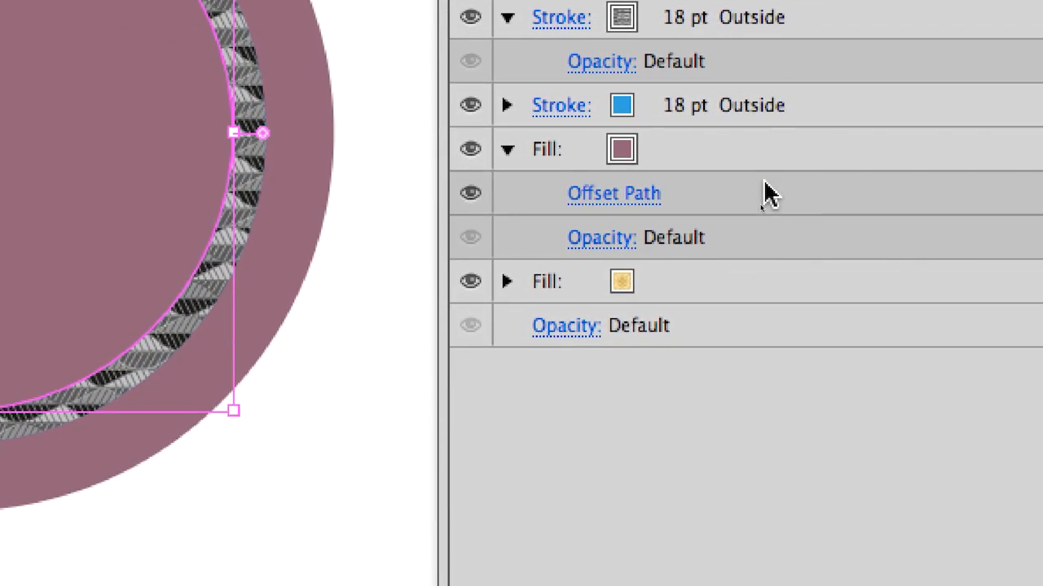
# Step: Duplicate the mauve fill's Offset Path effect onto the grey patterned stroke, keeping the original on the fill
pyautogui.click(770, 194)
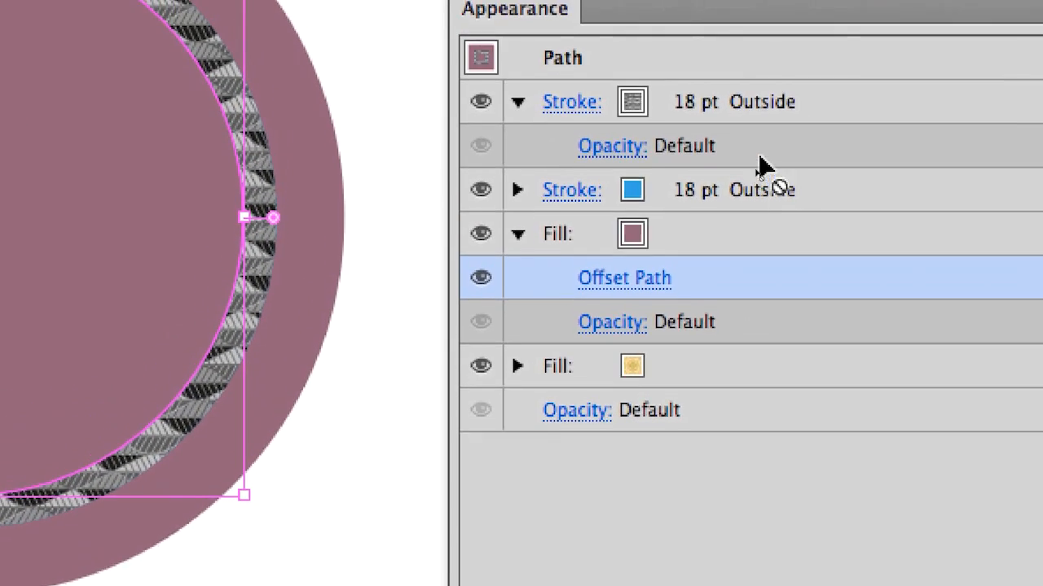
pyautogui.moveTo(759, 158); pyautogui.dragTo(759, 98)
pyautogui.moveTo(757, 139); pyautogui.dragTo(757, 143)
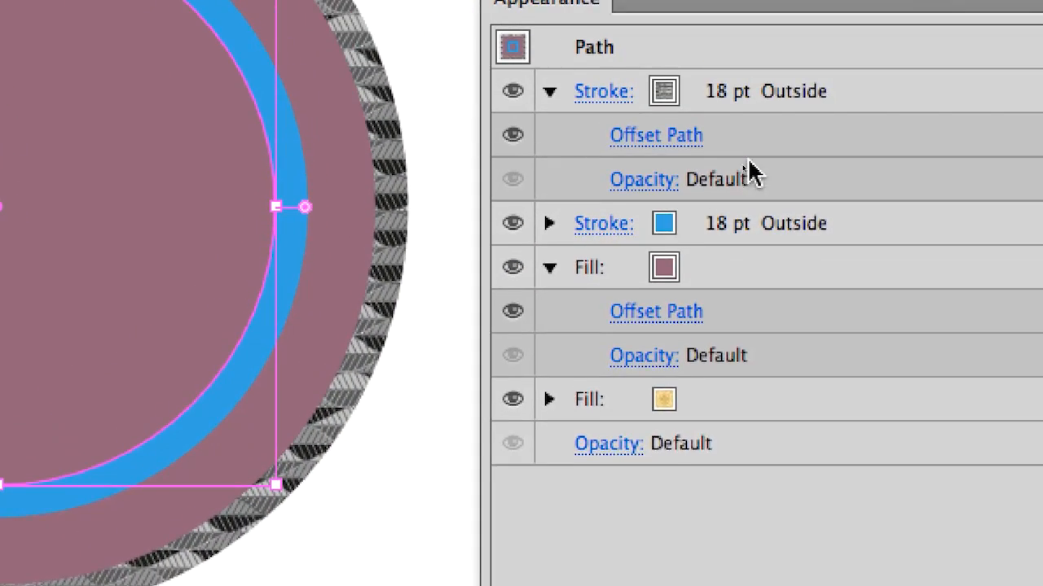
# Step: Select the Offset Path effects of the mauve fill and the grey patterned stroke alternately to compare them
pyautogui.click(753, 157)
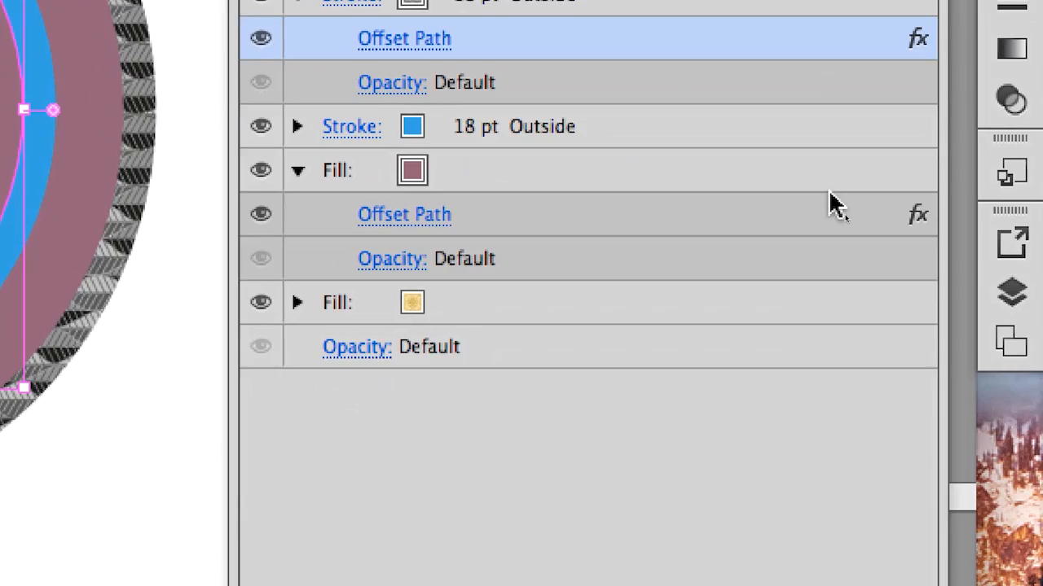
pyautogui.click(829, 330)
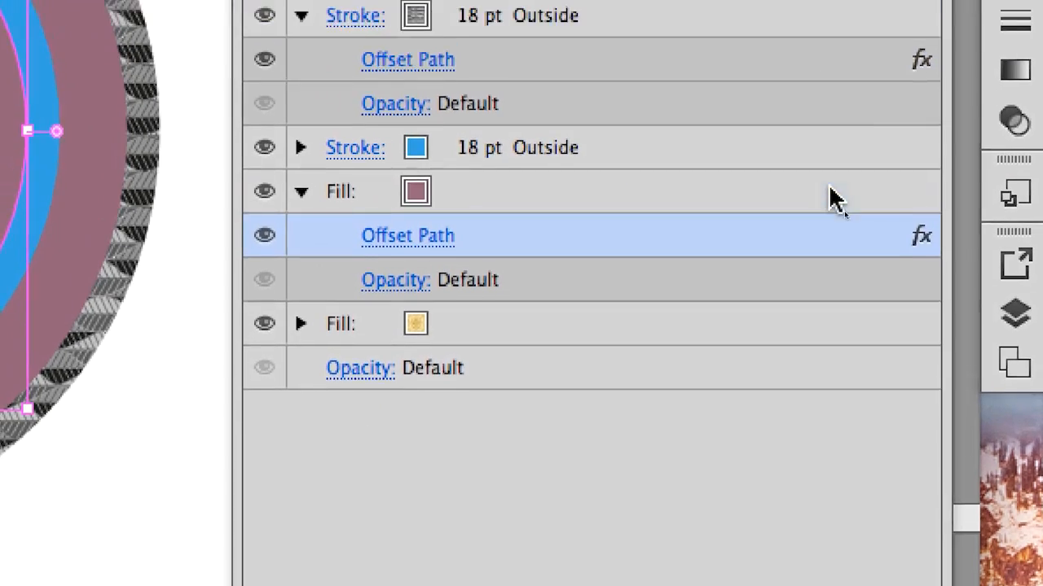
pyautogui.click(795, 163)
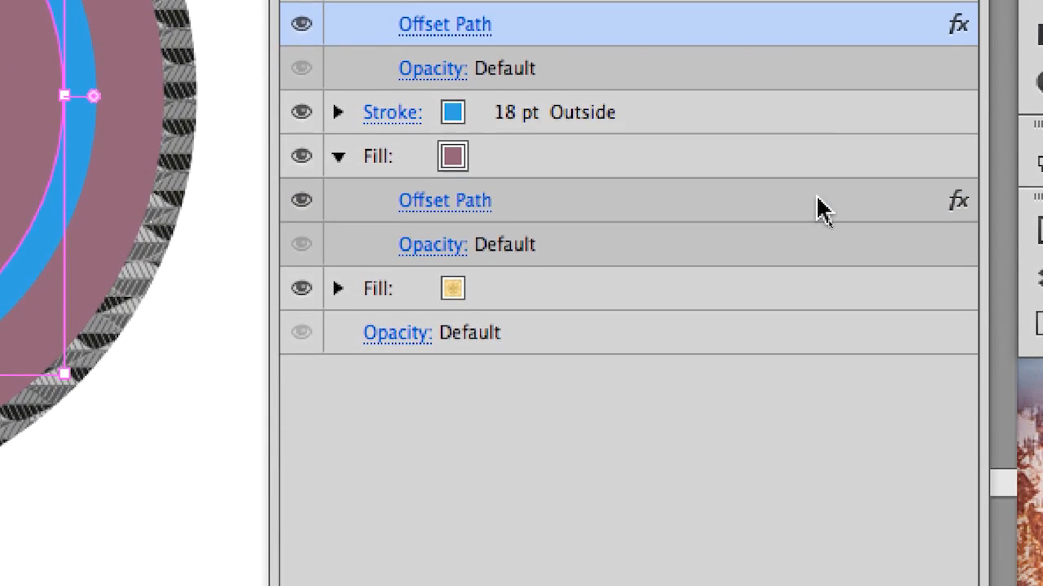
pyautogui.click(803, 338)
pyautogui.click(821, 163)
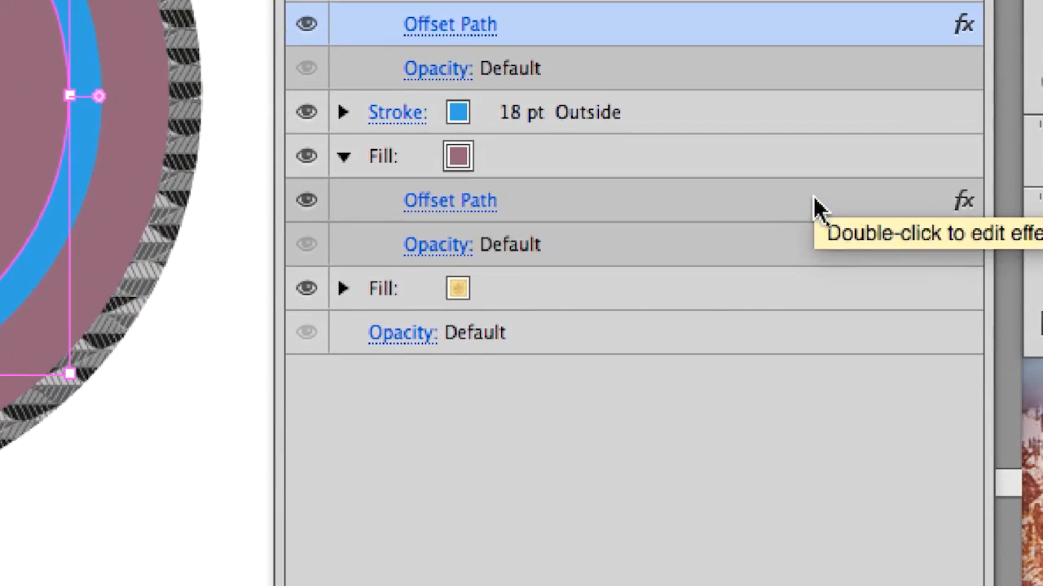
pyautogui.click(807, 334)
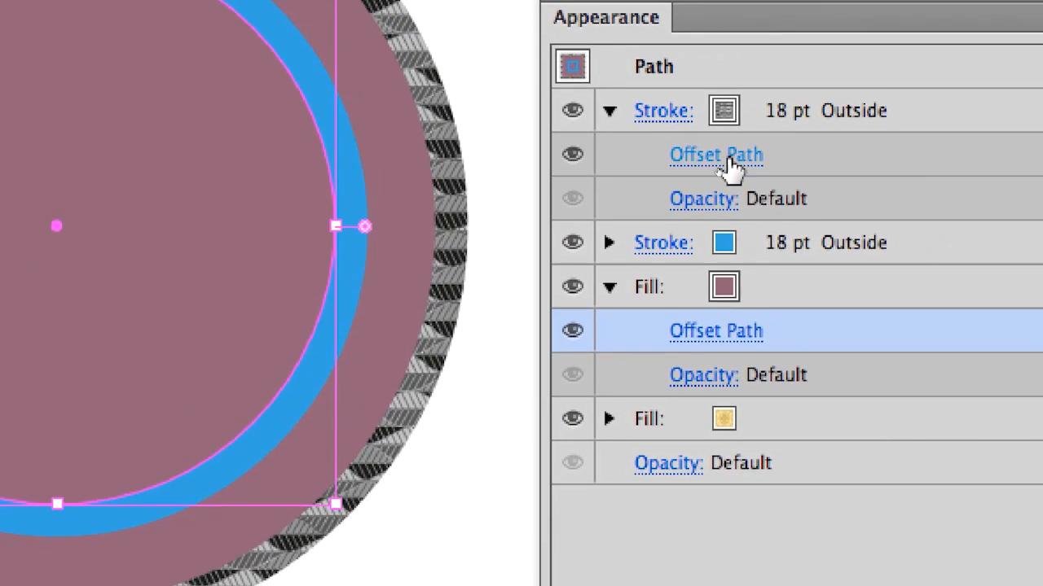
# Step: Set the grey patterned stroke's Offset Path to 30 mm, with the preview on
pyautogui.click(728, 163)
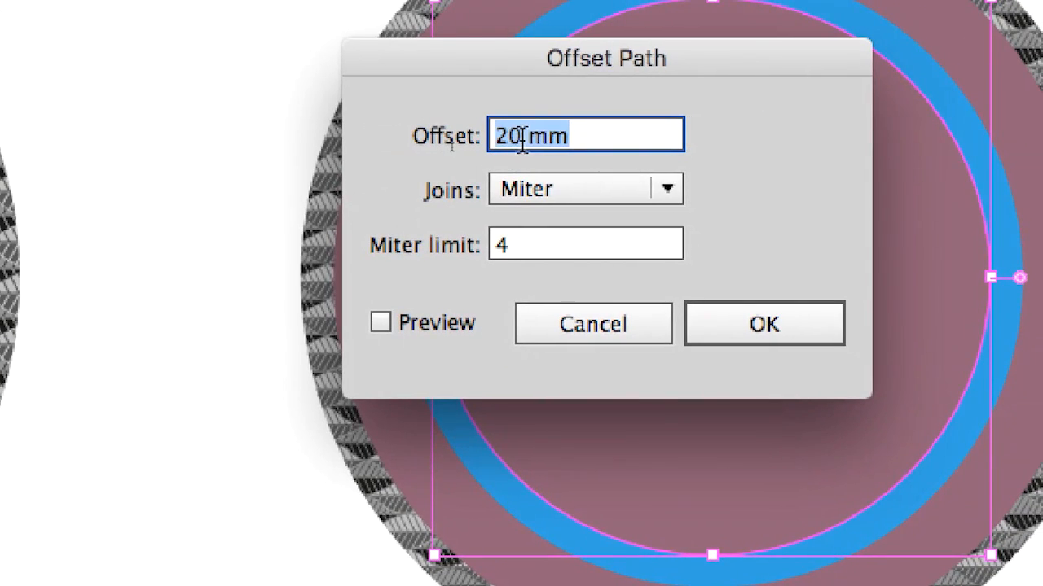
pyautogui.write('30')
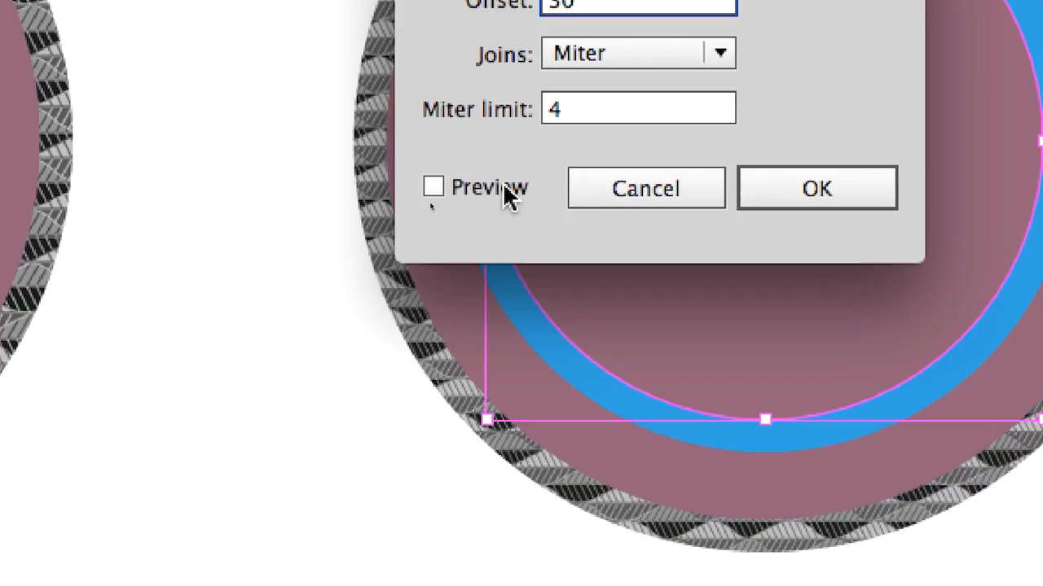
pyautogui.click(461, 326)
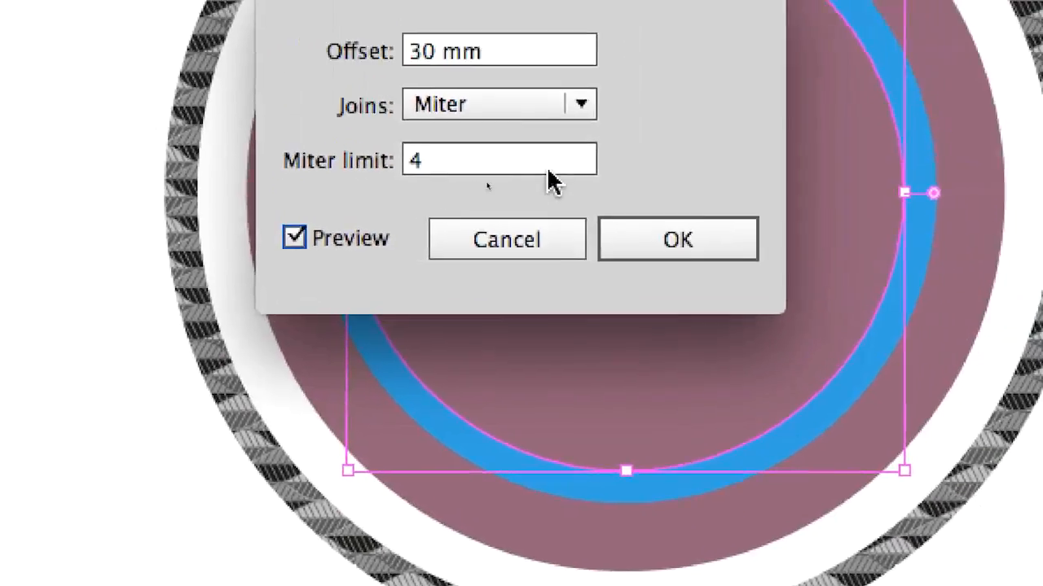
pyautogui.click(729, 244)
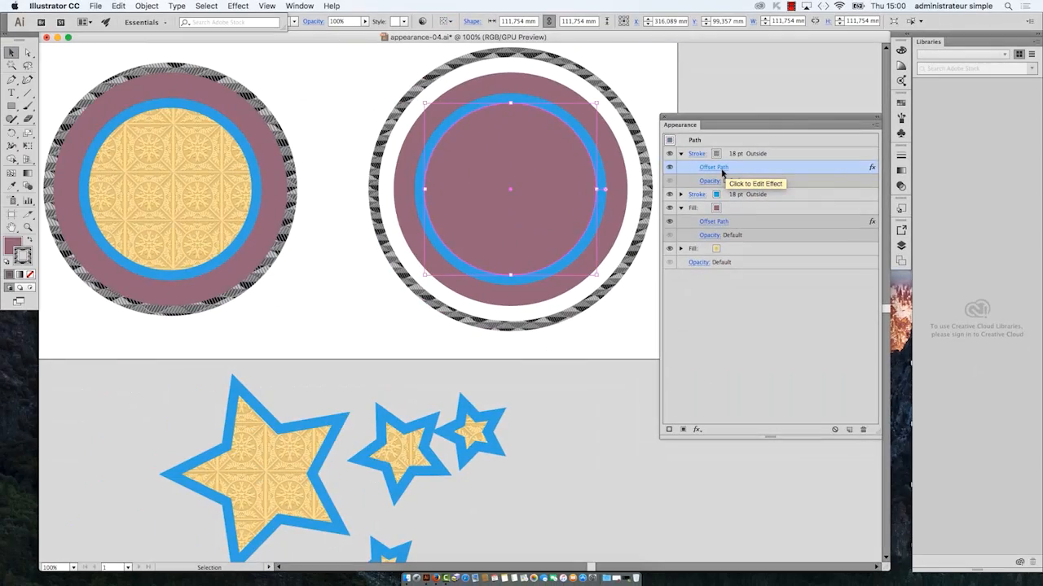
# Step: Set the grey patterned stroke's Offset Path to 20 mm, with the preview on
pyautogui.moveTo(732, 115); pyautogui.dragTo(780, 100)
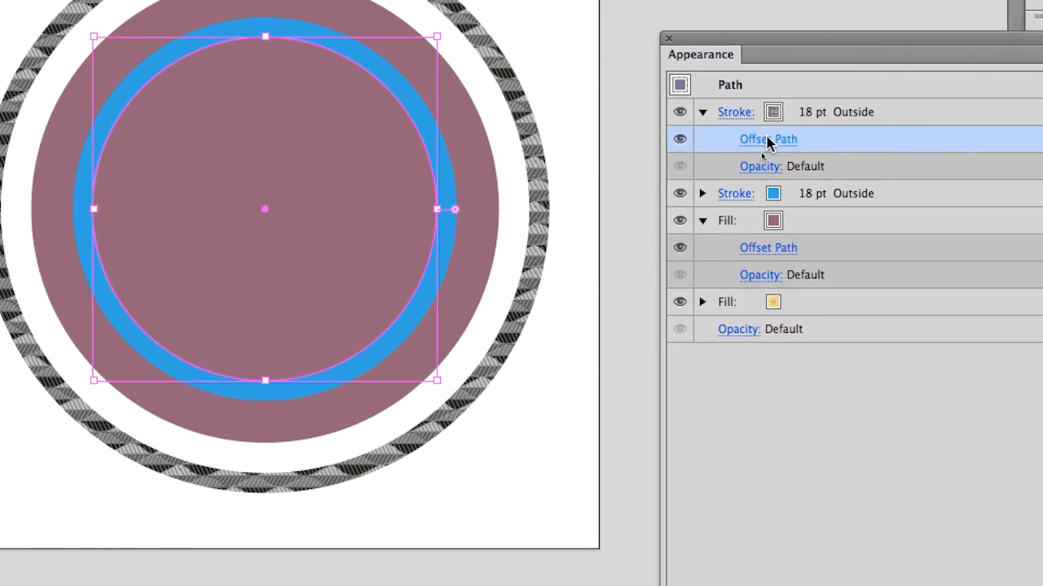
pyautogui.click(743, 209)
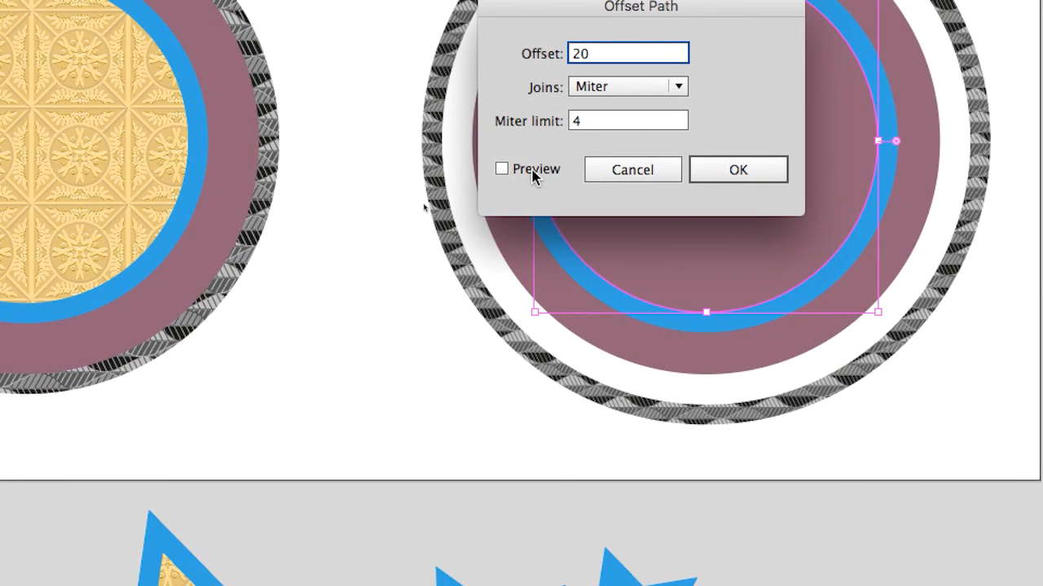
pyautogui.click(532, 171)
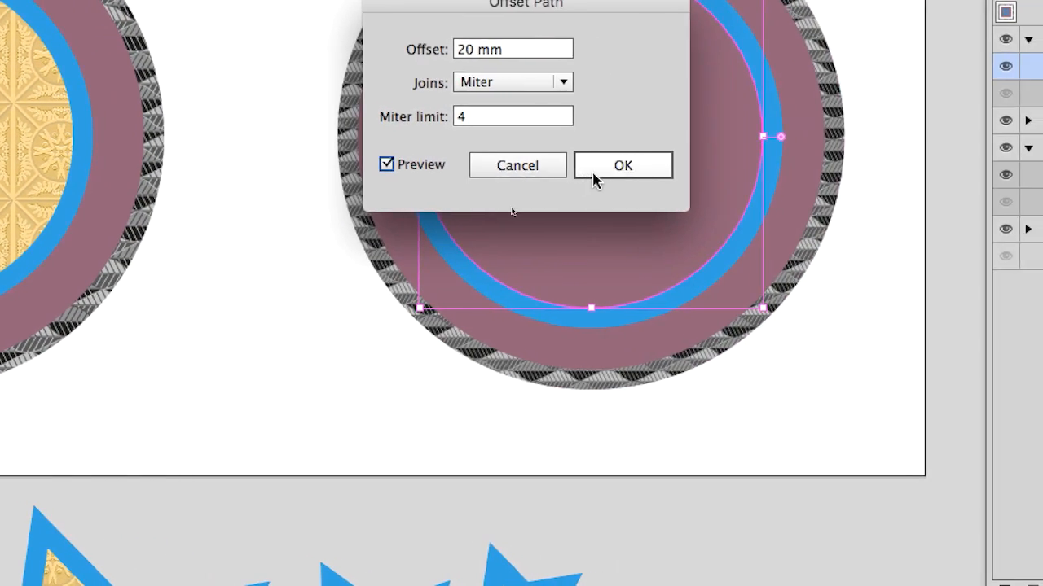
pyautogui.click(738, 169)
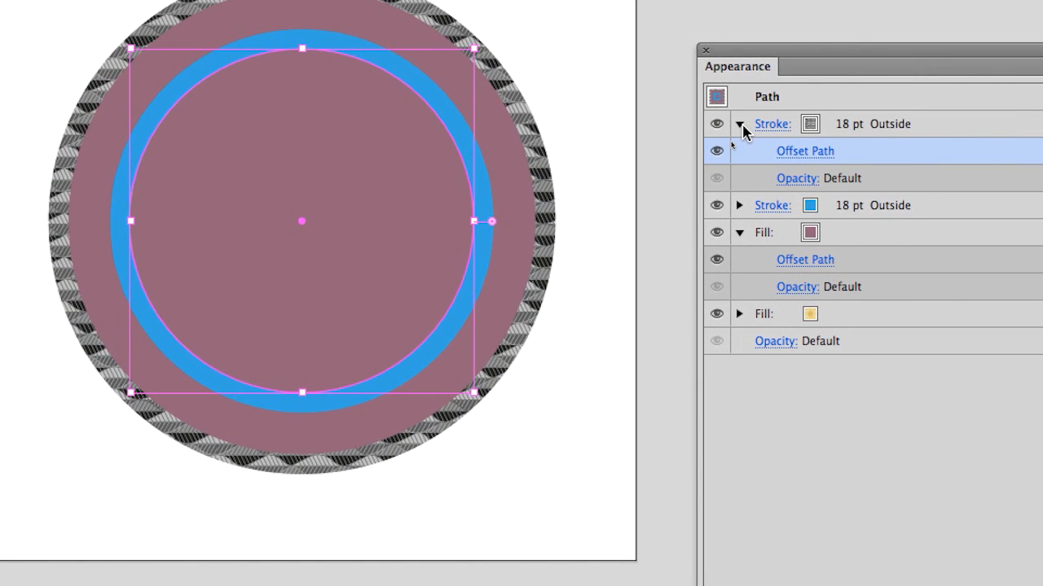
# Step: Collapse the entries of the grey patterned stroke and the mauve fill, and select the mauve fill
pyautogui.click(740, 123)
pyautogui.click(740, 179)
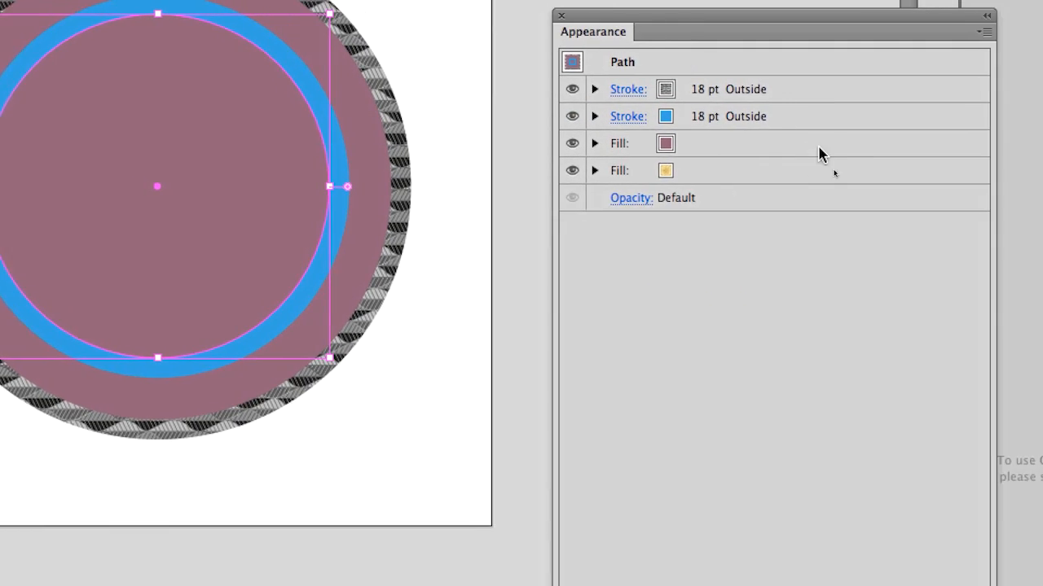
pyautogui.click(1007, 187)
pyautogui.press('alt+super+equal')
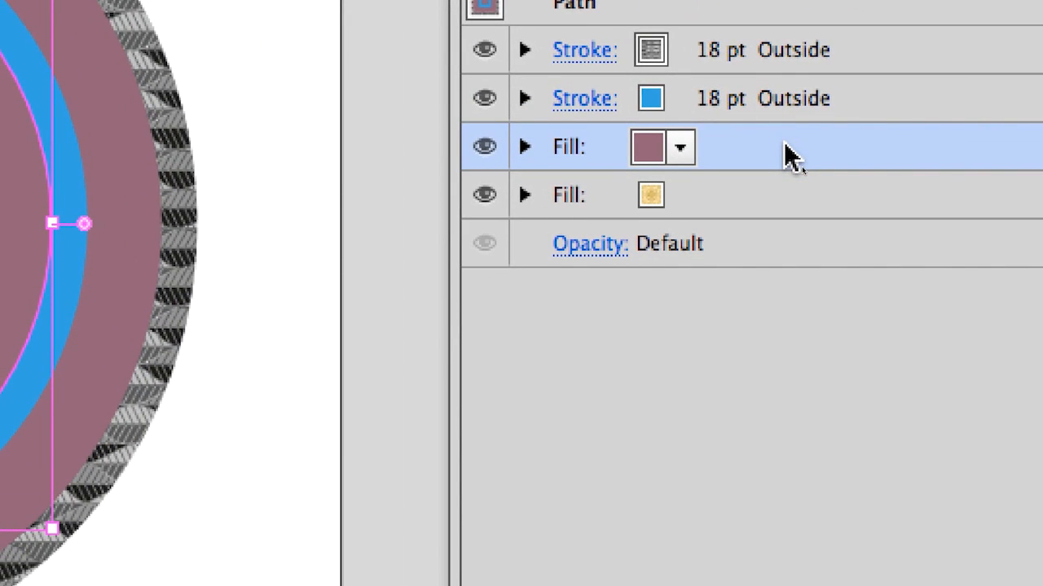
# Step: Move the mauve fill below the yellow patterned fill in the circle's appearance stack
pyautogui.moveTo(785, 163); pyautogui.dragTo(792, 204)
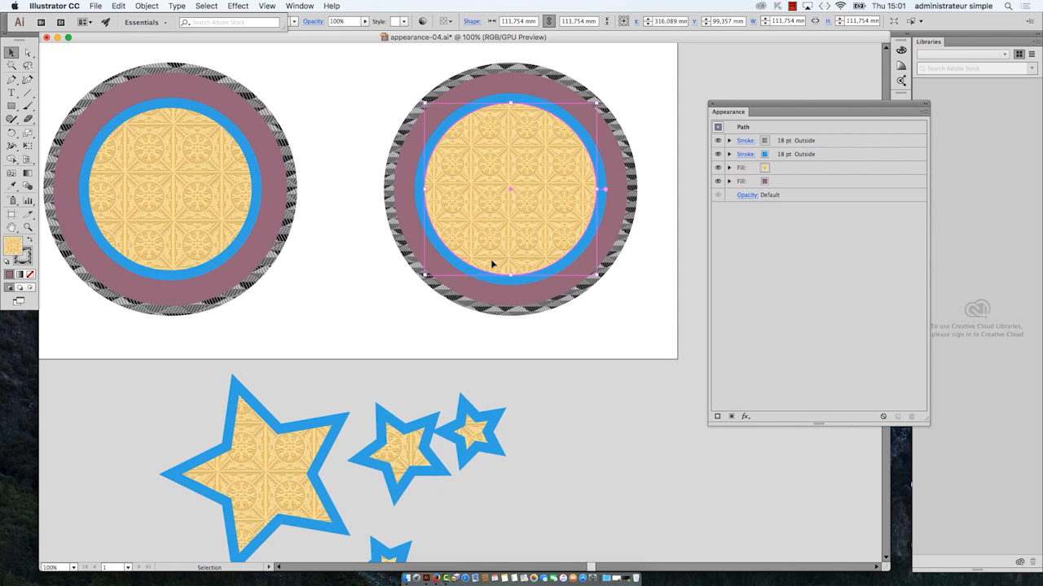
# Step: Move the small yellow patterned circle diagonally off its mauve circle, and shift the multi-attribute circle slightly towards it
pyautogui.click(250, 212)
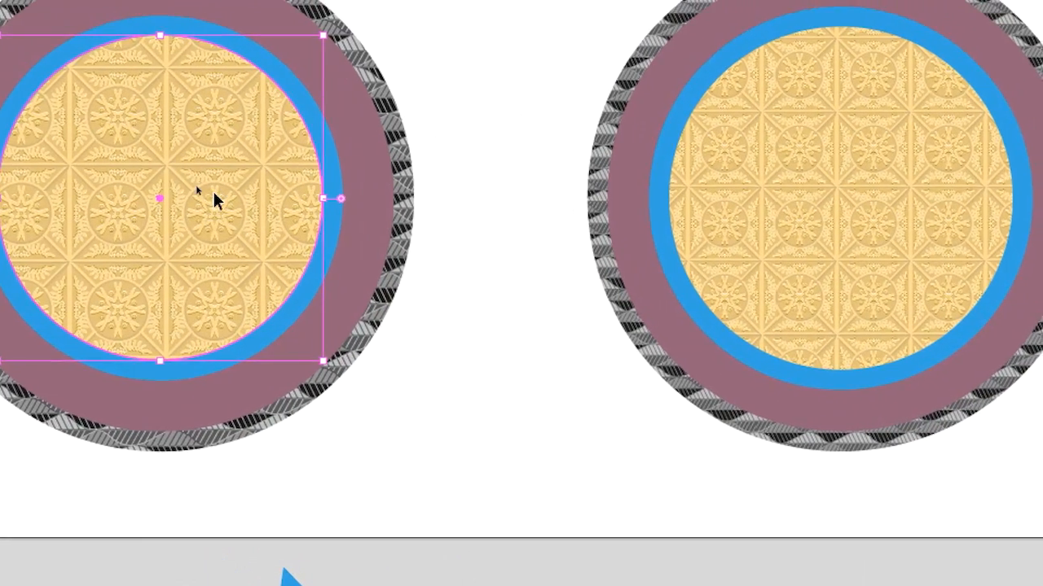
pyautogui.moveTo(130, 167); pyautogui.dragTo(254, 264)
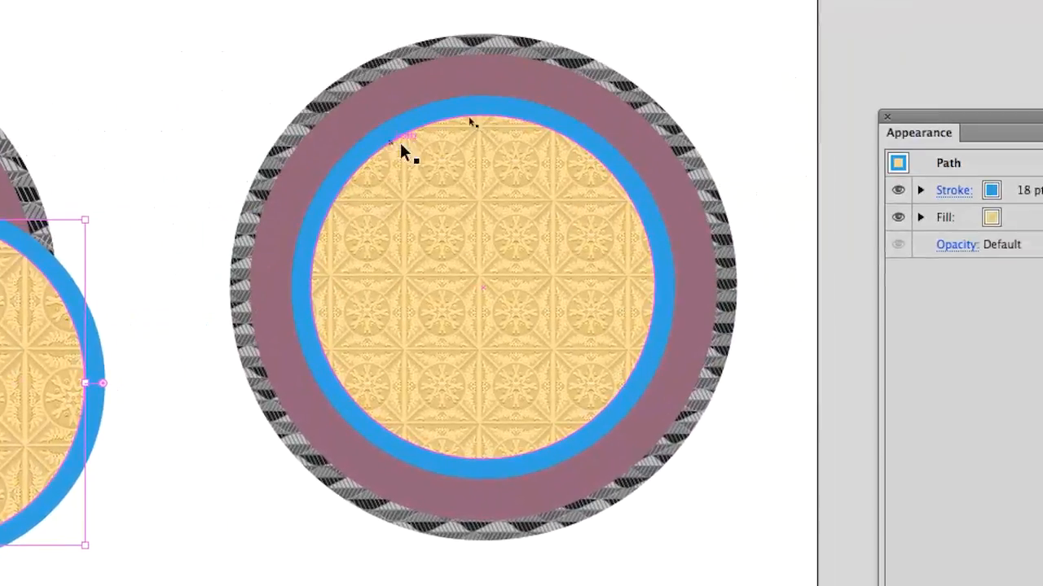
pyautogui.moveTo(835, 143); pyautogui.dragTo(971, 277)
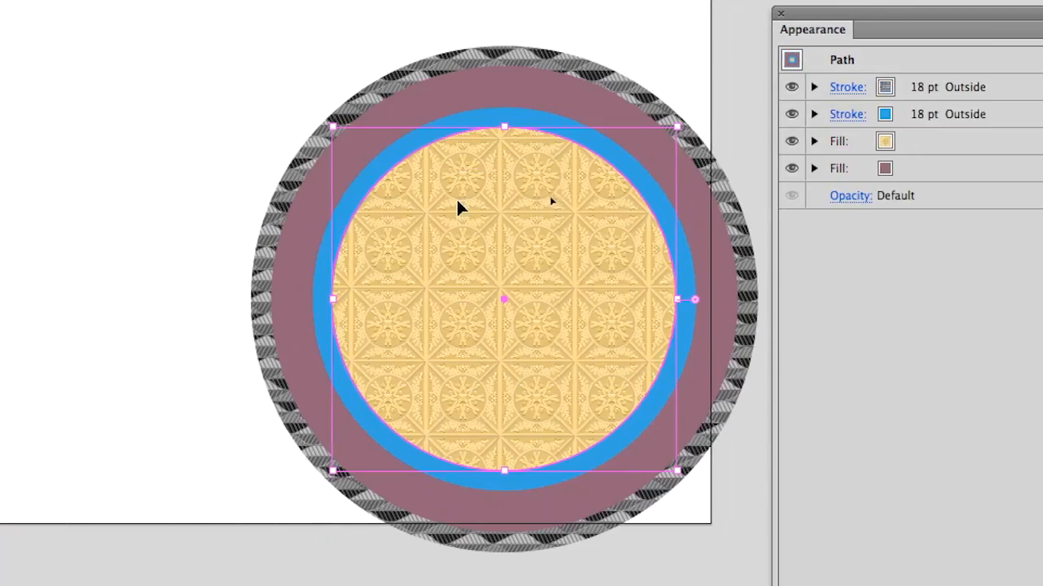
pyautogui.moveTo(461, 204)
pyautogui.mouseDown()
pyautogui.moveTo(396, 168)
pyautogui.moveTo(387, 202)
pyautogui.mouseUp()
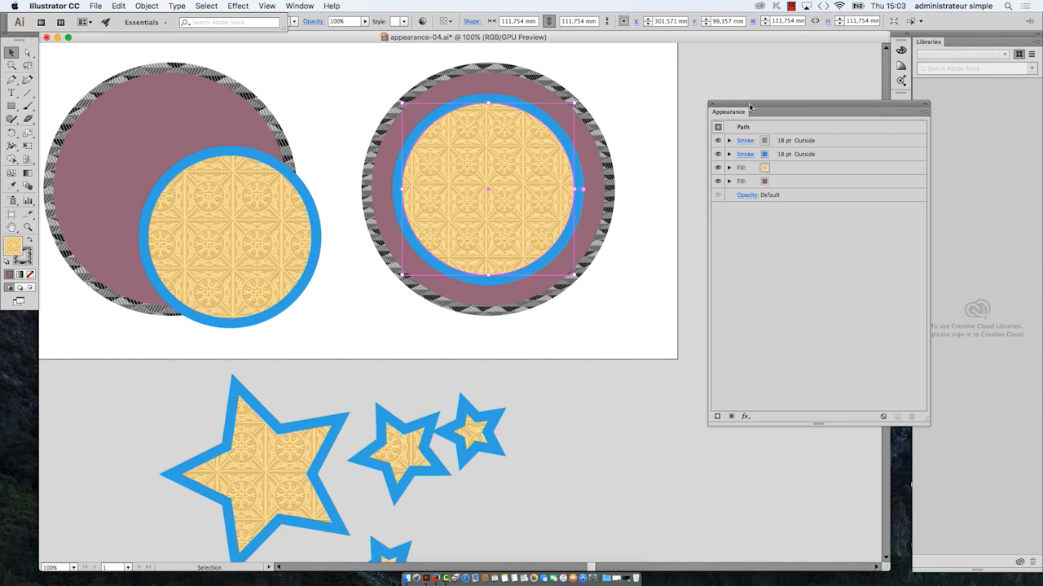
# Step: Move the Appearance panel over the separate circles, shrink it, and show the Graphic Styles panel
pyautogui.moveTo(749, 106); pyautogui.dragTo(150, 200)
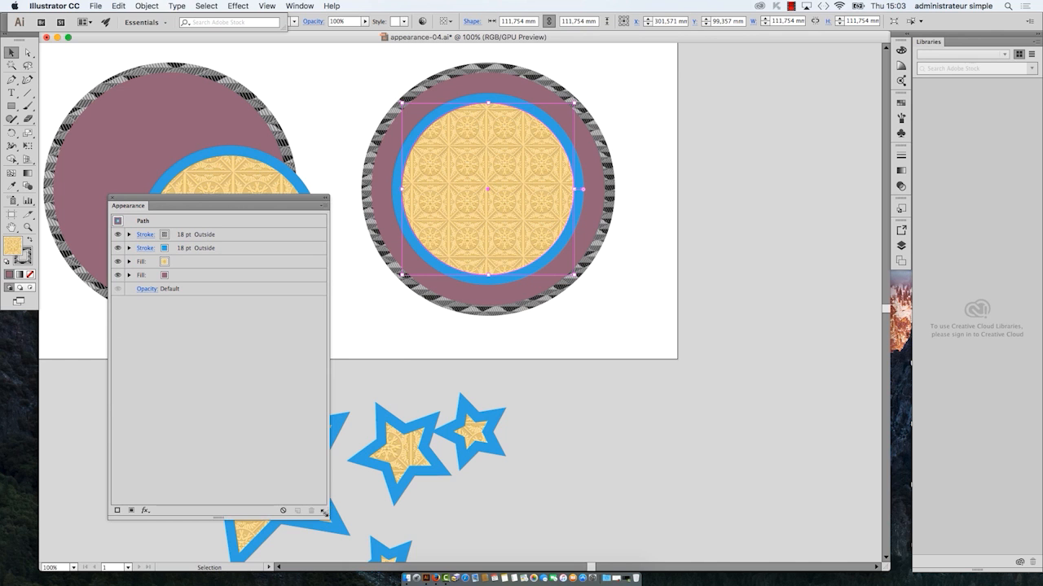
pyautogui.moveTo(324, 511); pyautogui.dragTo(301, 411)
pyautogui.click(316, 6)
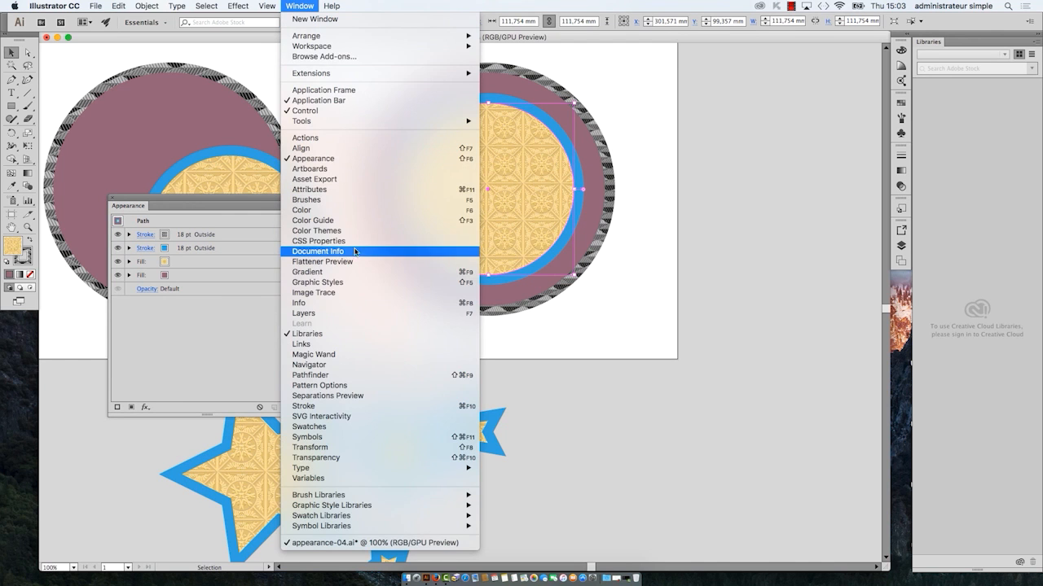
pyautogui.click(326, 281)
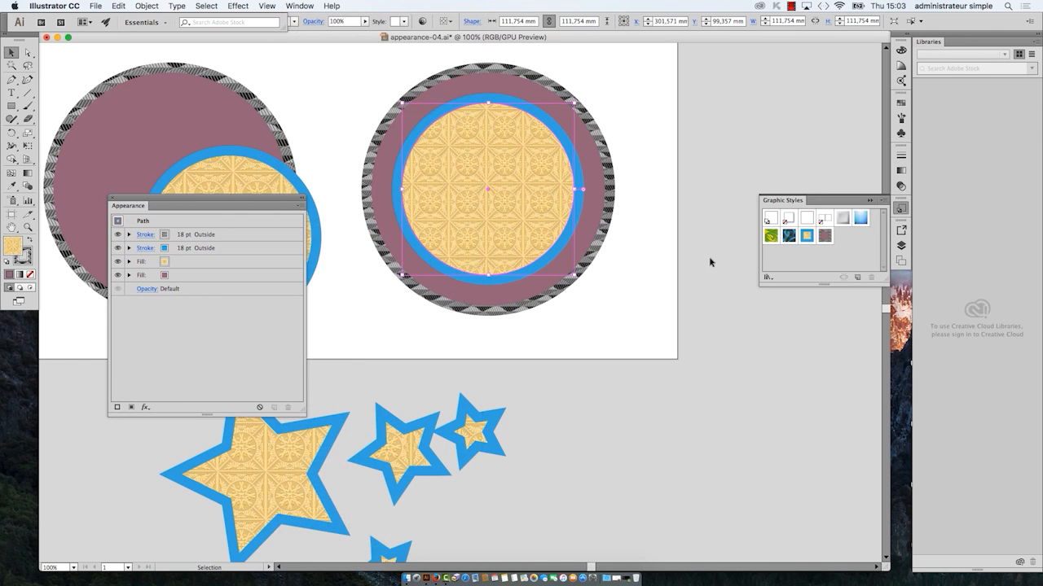
pyautogui.press('v')
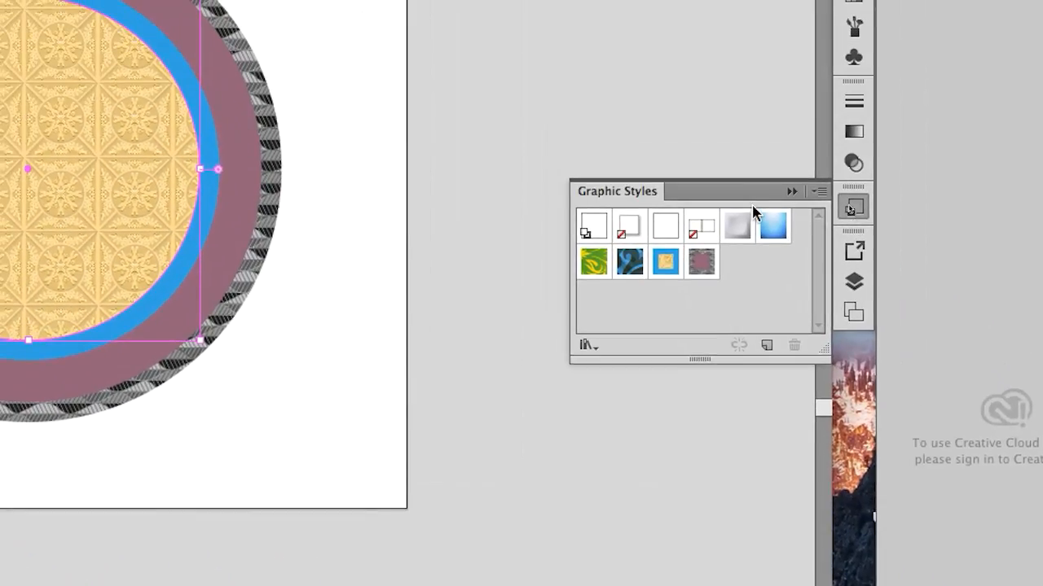
# Step: Save the multi-attribute circle's appearance as a new graphic style, and arrange the Graphic Styles and Appearance panels clear of the artwork
pyautogui.moveTo(814, 154); pyautogui.dragTo(547, 137)
pyautogui.click(663, 242)
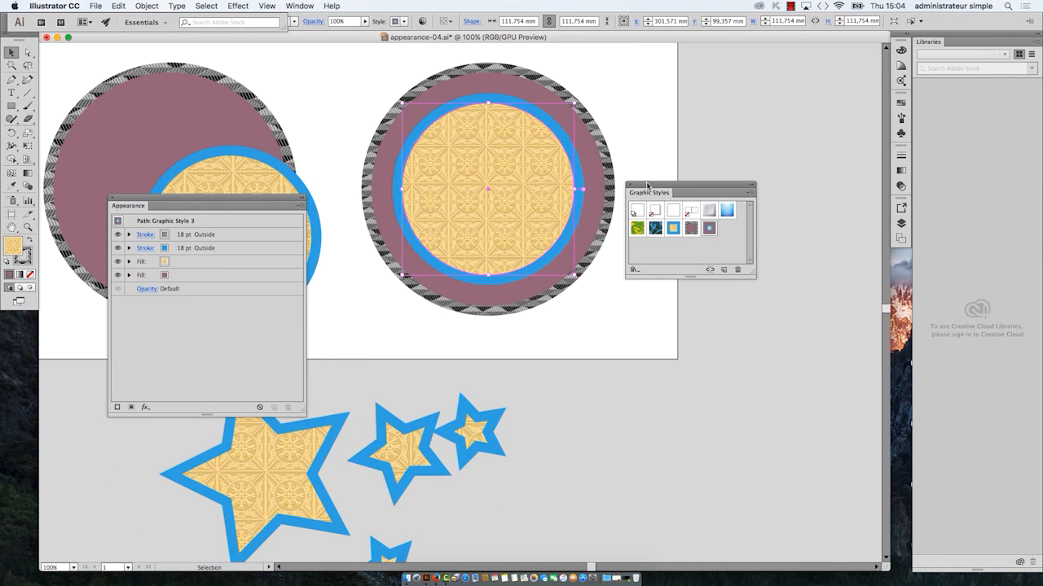
pyautogui.moveTo(647, 186); pyautogui.dragTo(756, 78)
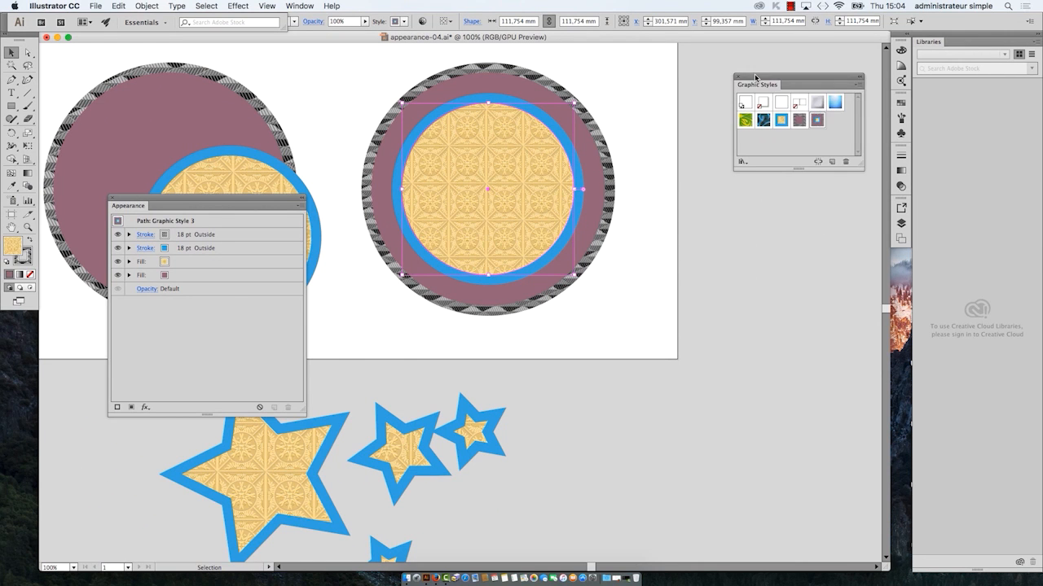
pyautogui.moveTo(228, 193); pyautogui.dragTo(874, 276)
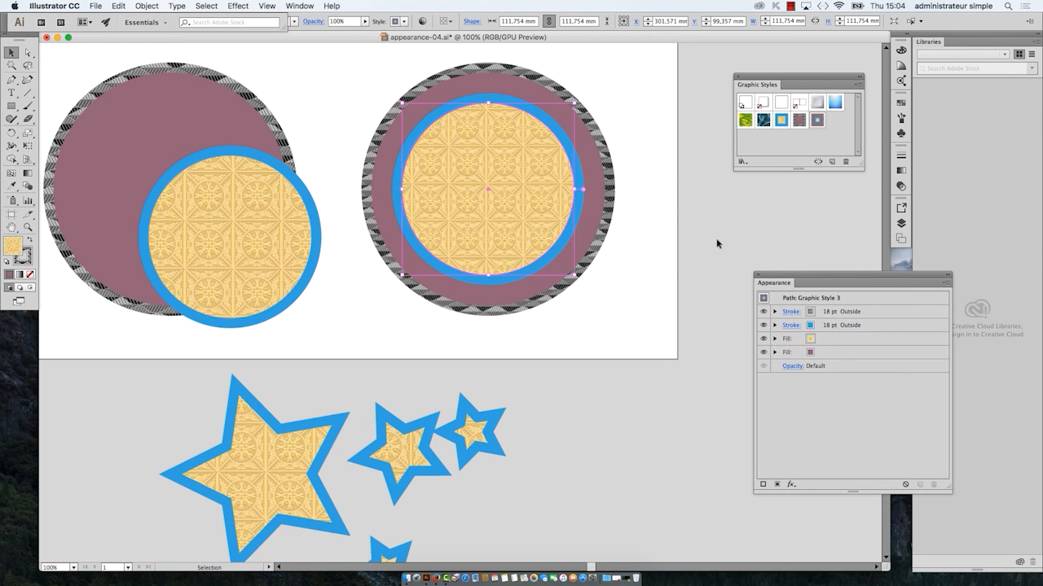
# Step: Detach the shape tools and draw a tilted star about 116 x 118 mm outside the artboard beside the multi-attribute circle
pyautogui.moveTo(640, 231); pyautogui.dragTo(301, 329)
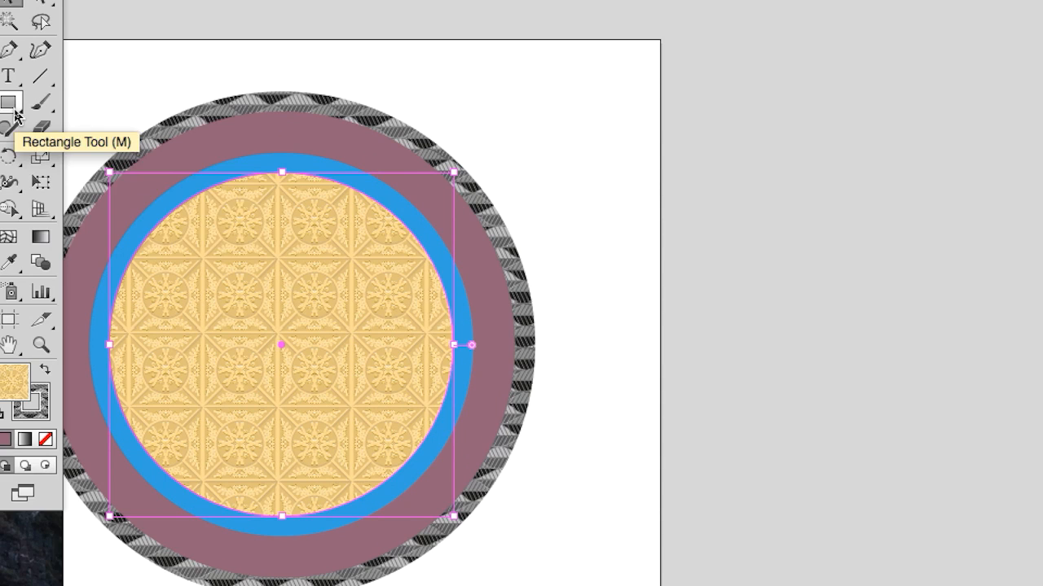
pyautogui.moveTo(15, 110); pyautogui.dragTo(254, 166)
pyautogui.moveTo(1, 89); pyautogui.dragTo(388, 92)
pyautogui.click(409, 112)
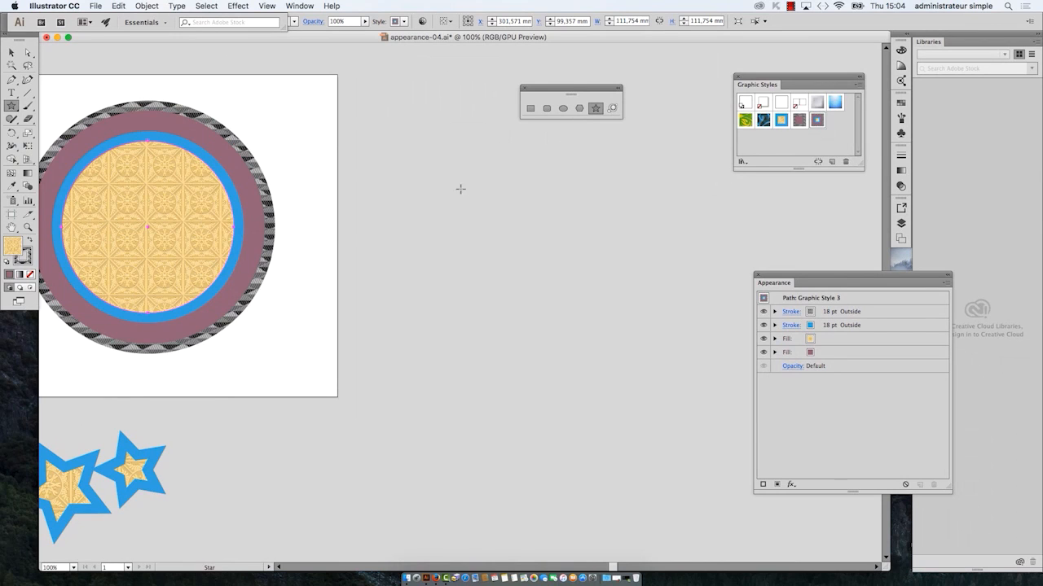
pyautogui.moveTo(460, 189)
pyautogui.mouseDown()
pyautogui.moveTo(582, 285)
pyautogui.moveTo(545, 235)
pyautogui.moveTo(562, 244)
pyautogui.mouseUp()
pyautogui.moveTo(550, 89); pyautogui.dragTo(274, 95)
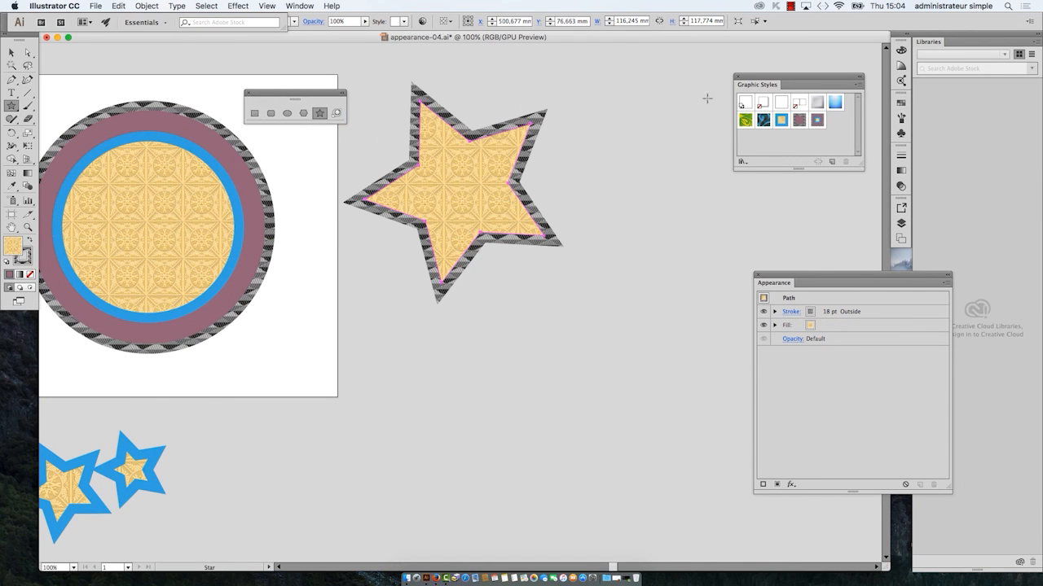
# Step: Apply the graphic style saved from the circle to the star
pyautogui.moveTo(757, 79); pyautogui.dragTo(616, 103)
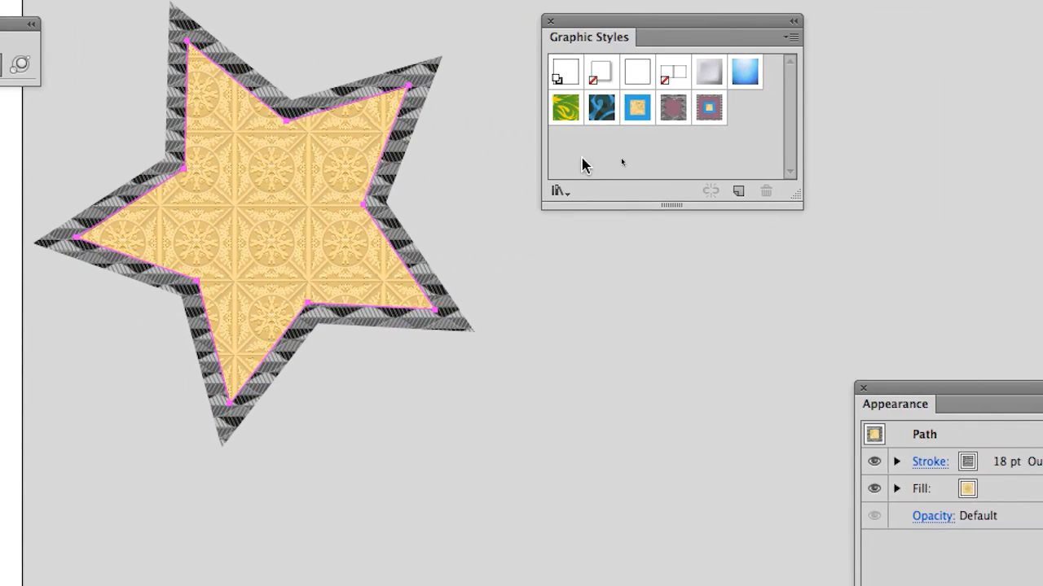
pyautogui.click(785, 119)
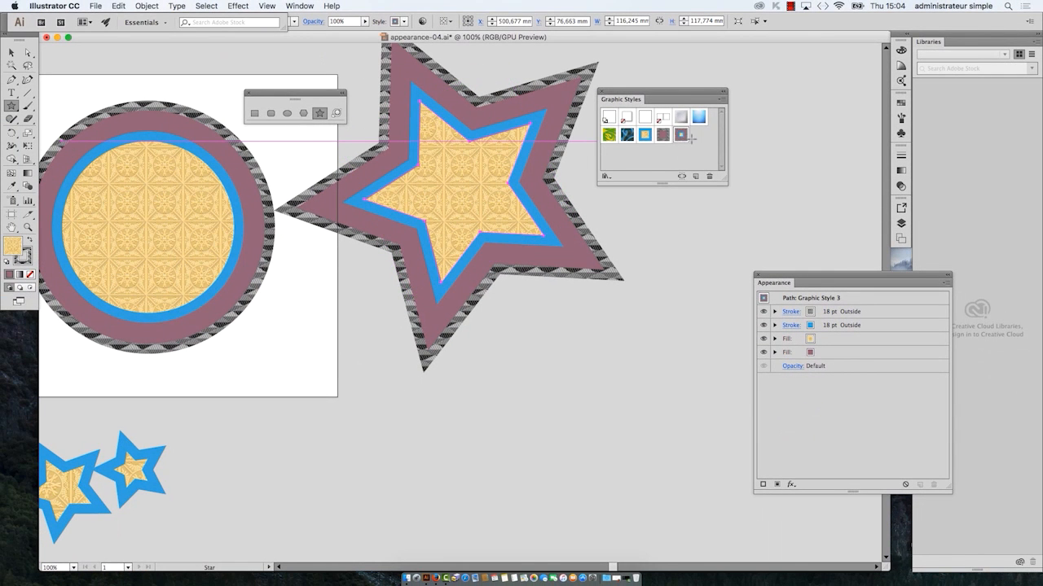
pyautogui.moveTo(673, 89); pyautogui.dragTo(845, 69)
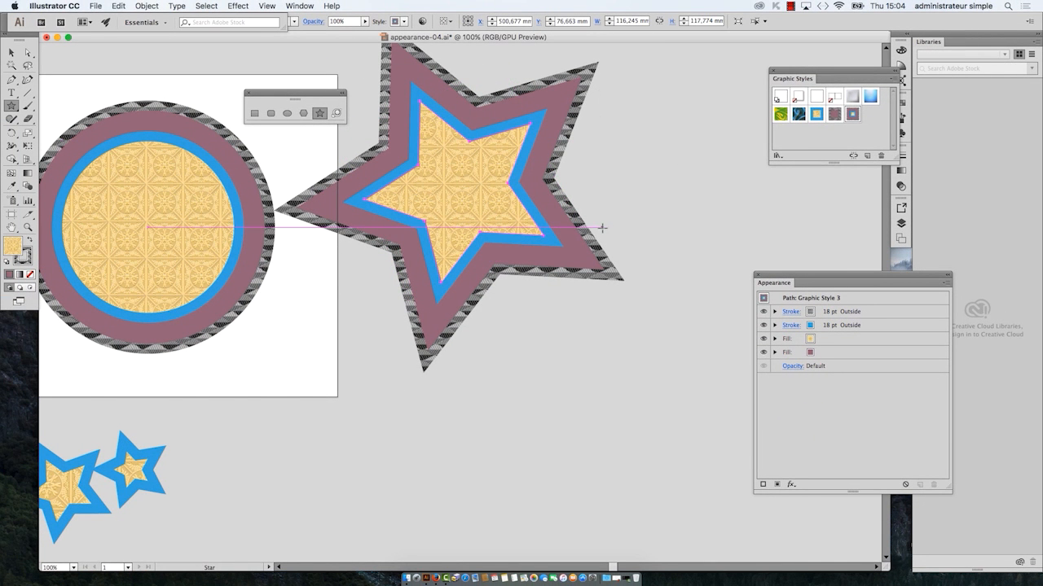
# Step: Draw a small star about 27 x 27 mm beside the styled star and apply the circle's graphic style to it
pyautogui.scroll(-1, 603, 228)
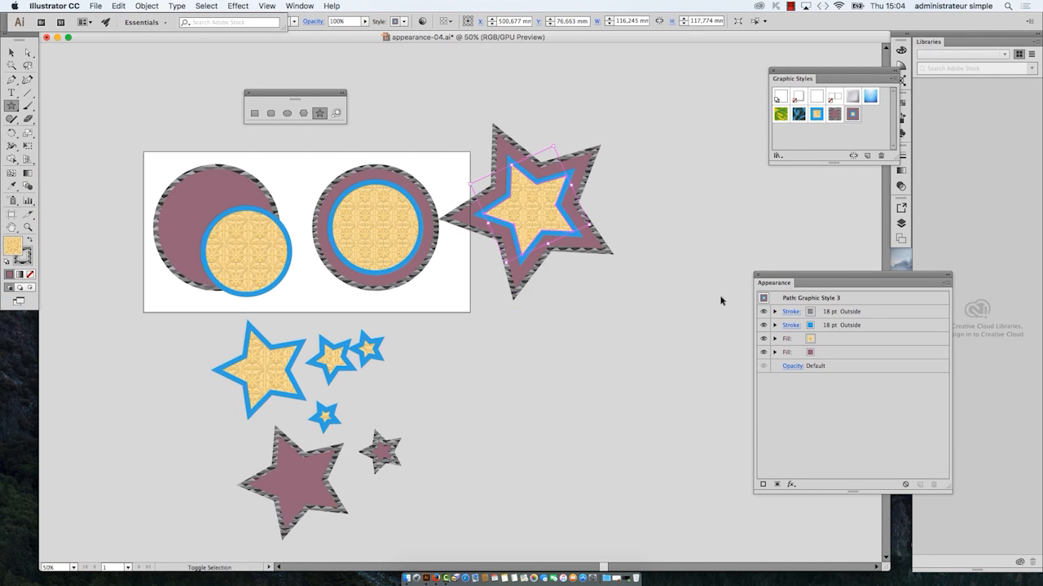
pyautogui.scroll(1, 593, 236)
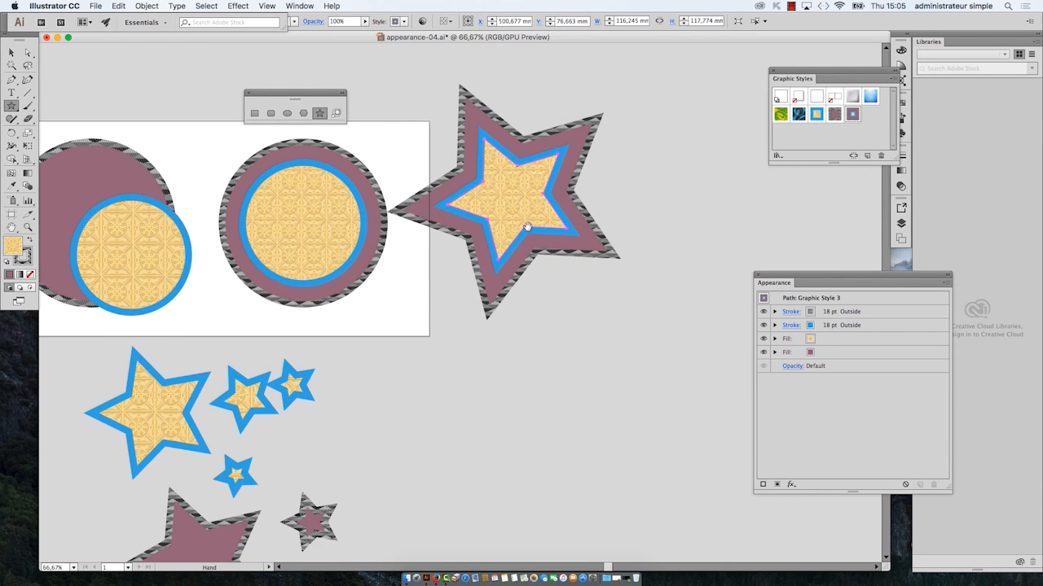
pyautogui.moveTo(527, 227); pyautogui.dragTo(409, 261)
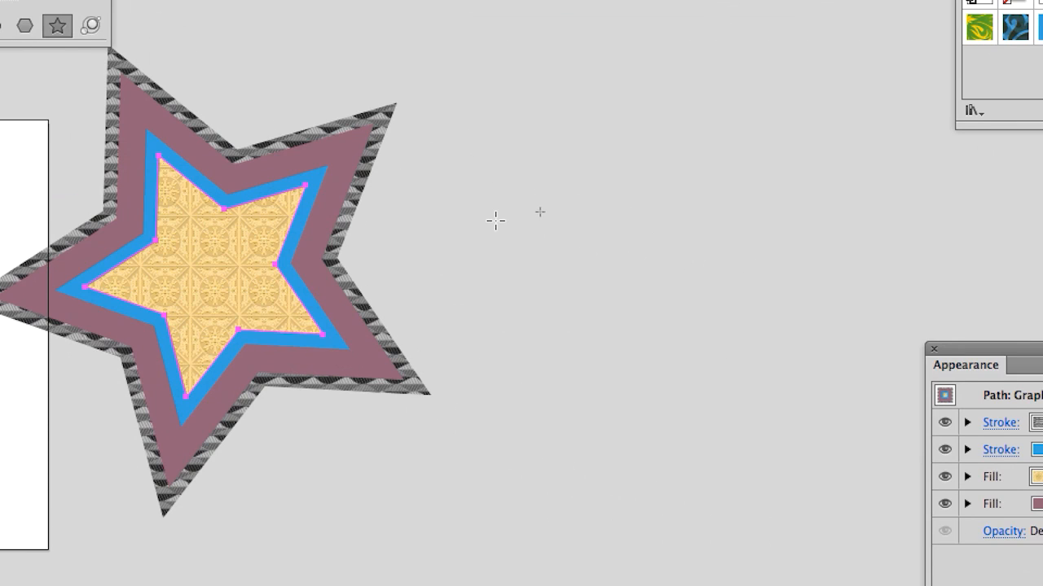
pyautogui.moveTo(495, 220)
pyautogui.mouseDown()
pyautogui.moveTo(522, 232)
pyautogui.moveTo(506, 221)
pyautogui.mouseUp()
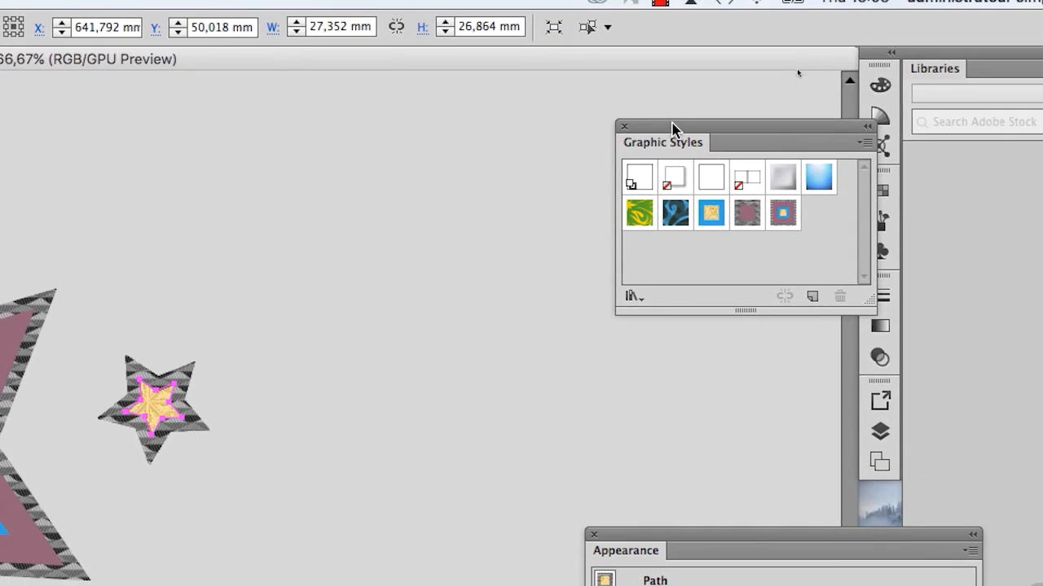
pyautogui.moveTo(673, 128); pyautogui.dragTo(293, 225)
pyautogui.click(408, 313)
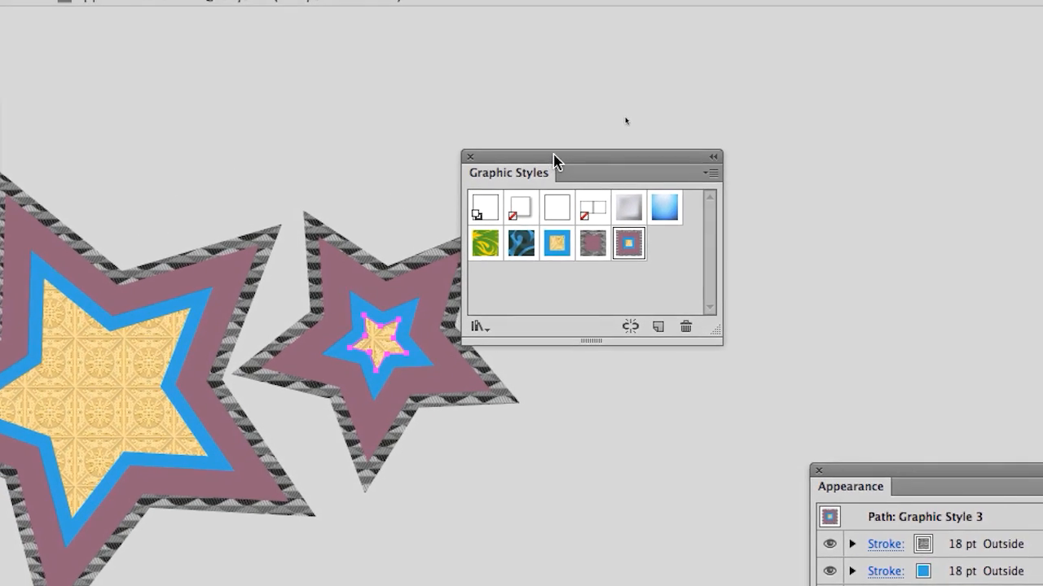
pyautogui.moveTo(500, 99); pyautogui.dragTo(650, 94)
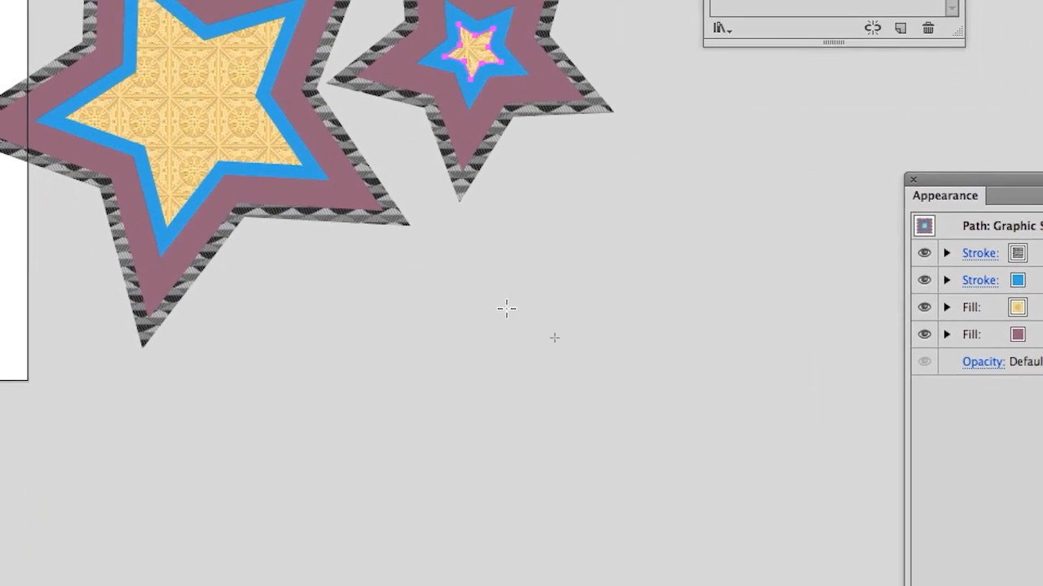
# Step: Draw a large star about 252 x 251 mm below the two stars and apply the circle's graphic style to it
pyautogui.moveTo(442, 456); pyautogui.dragTo(687, 575)
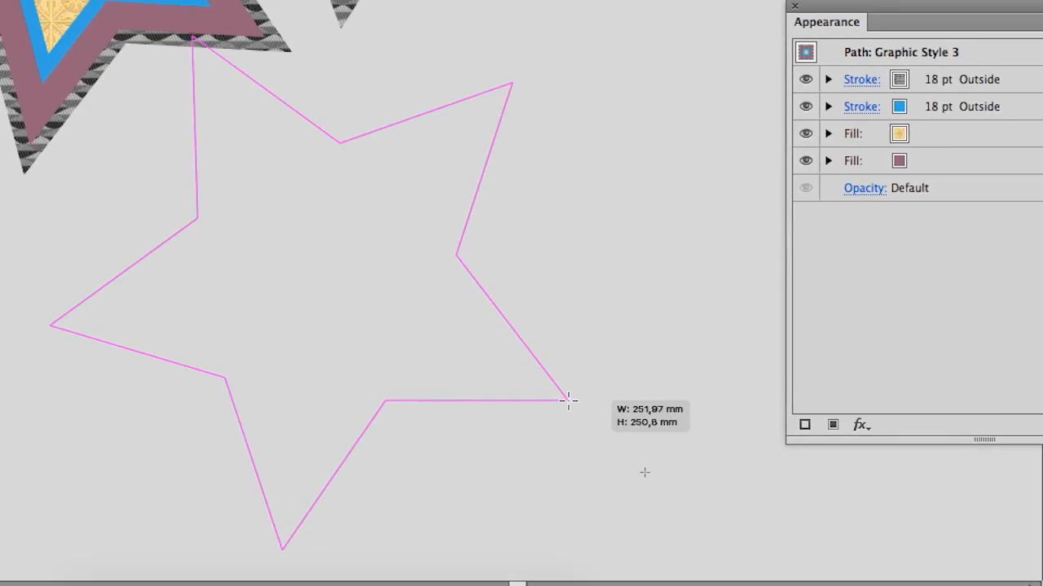
pyautogui.moveTo(569, 401); pyautogui.dragTo(569, 401)
pyautogui.click(633, 186)
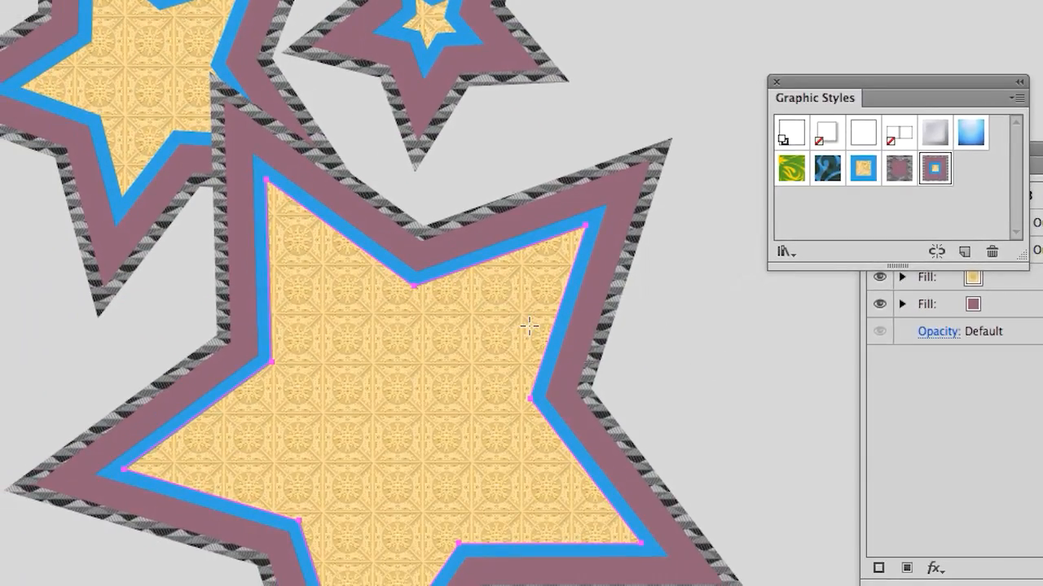
# Step: Delete the large star, then delete the small star and undo that last deletion
pyautogui.press('v')
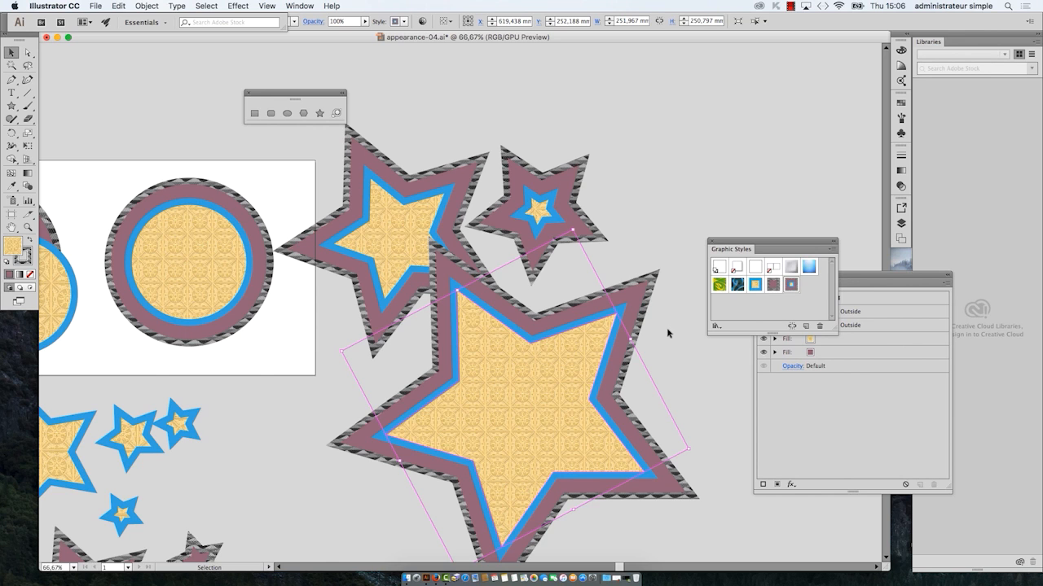
pyautogui.moveTo(737, 242); pyautogui.dragTo(723, 116)
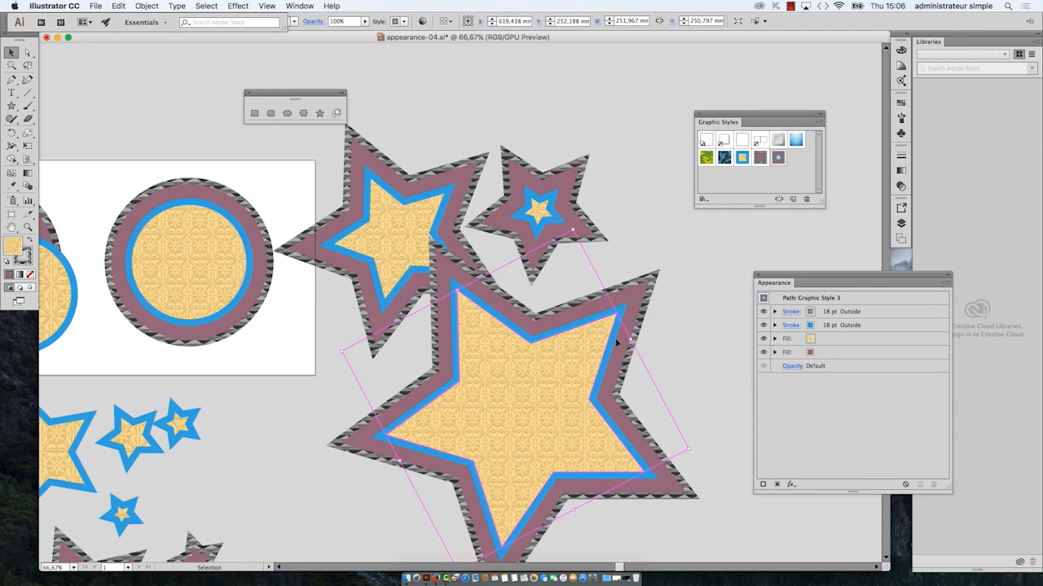
pyautogui.press('Delete')
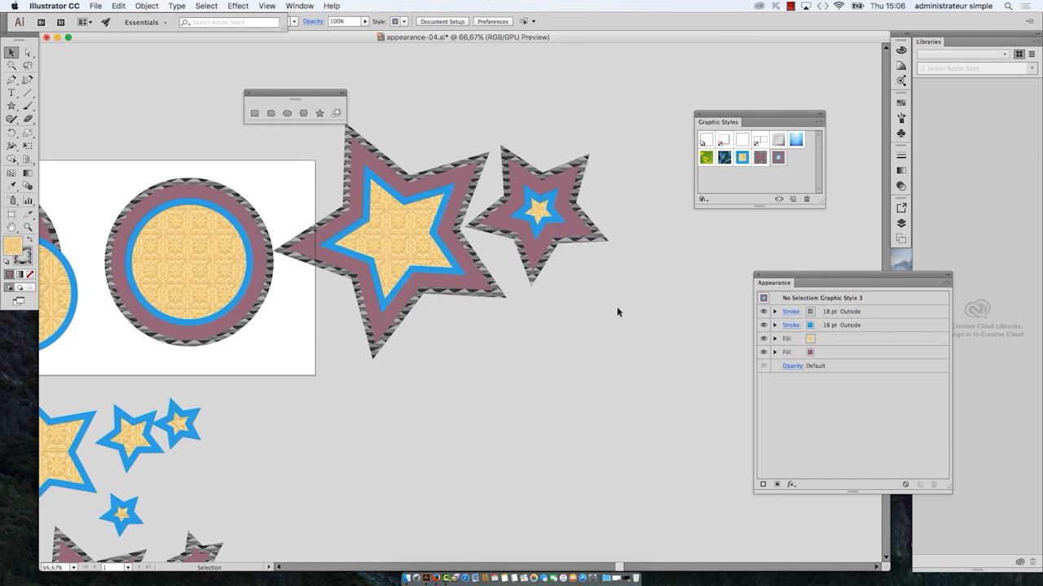
pyautogui.press('Delete')
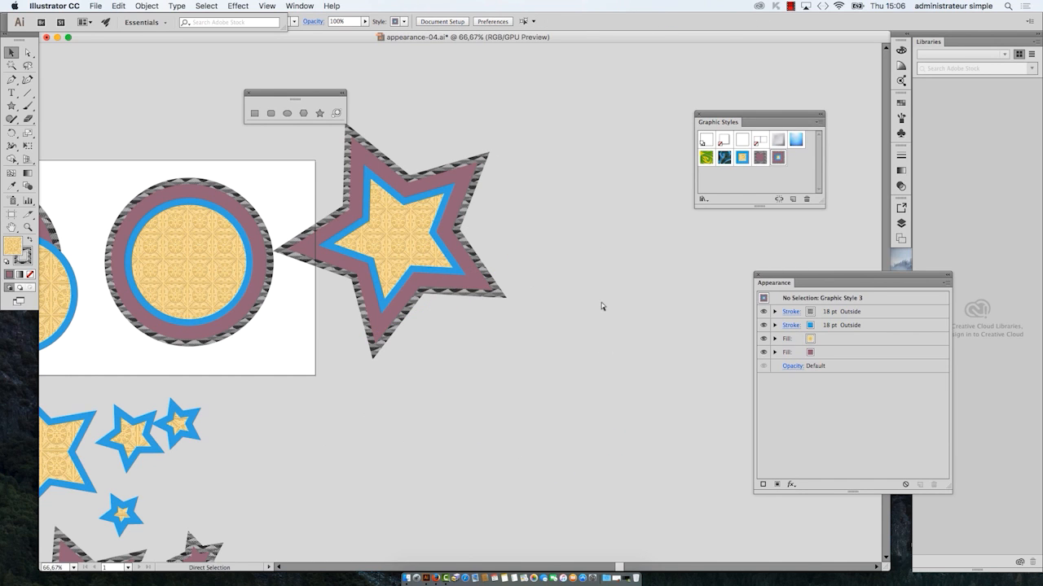
pyautogui.press('super+z')
# Step: Draw a star about 213 x 211 mm in the empty area beside the small styled star
pyautogui.moveTo(598, 310); pyautogui.dragTo(419, 393)
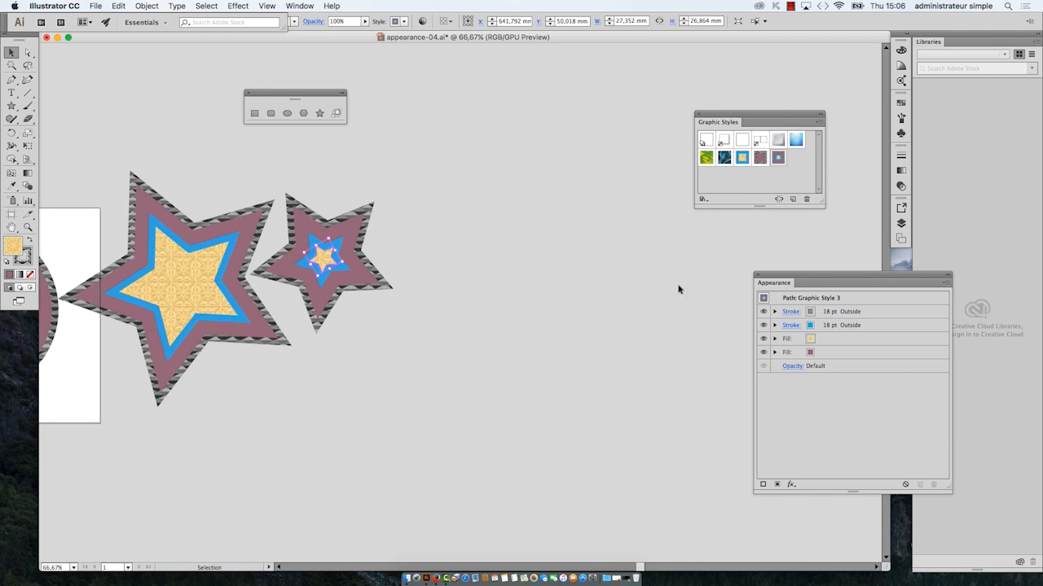
pyautogui.moveTo(742, 115); pyautogui.dragTo(780, 141)
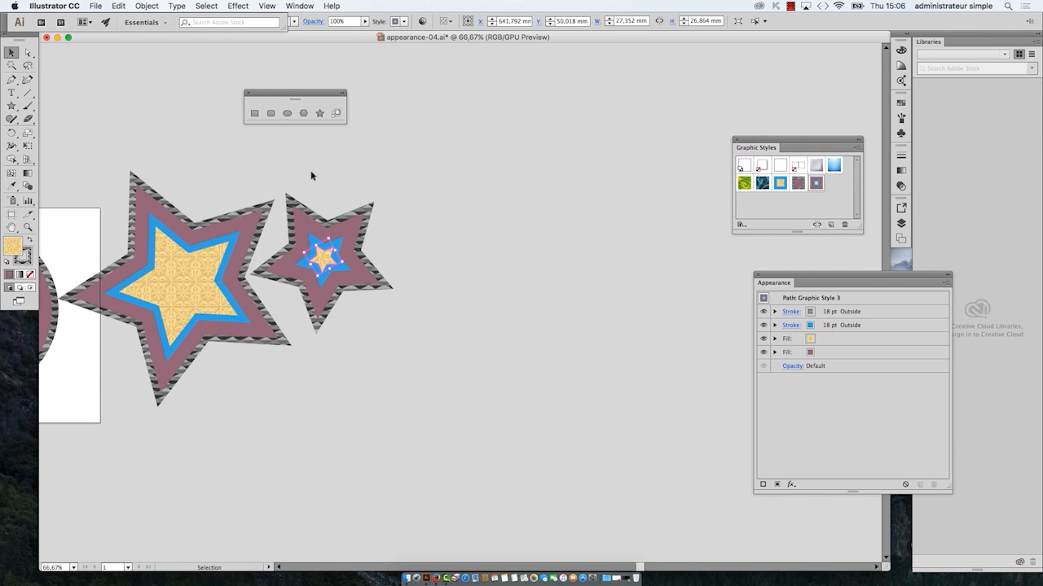
pyautogui.hscroll(5, 472, 253)
pyautogui.scroll(-2, 472, 253)
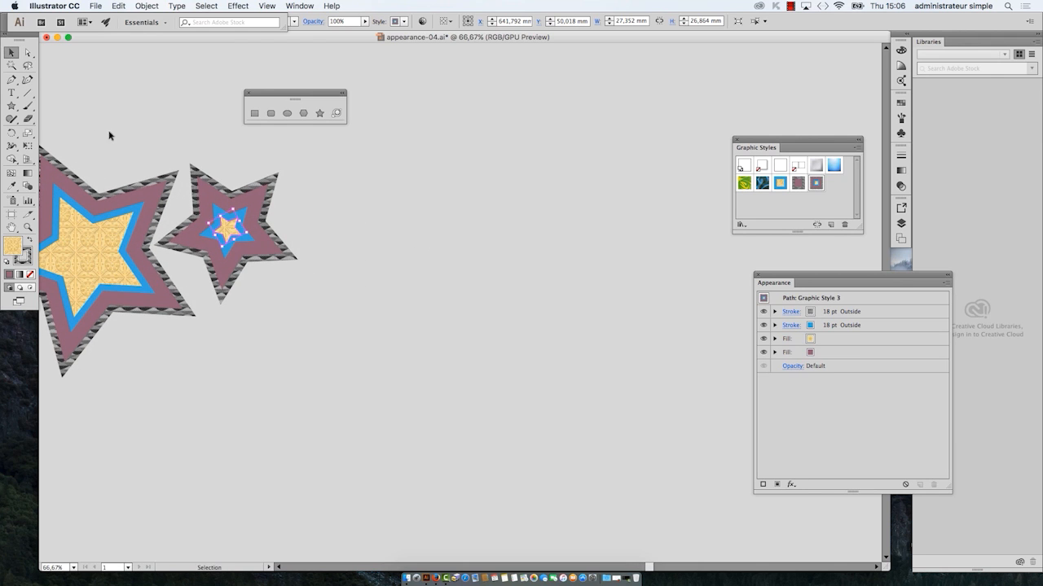
pyautogui.hscroll(-6, 640, 261)
pyautogui.hscroll(2, 607, 328)
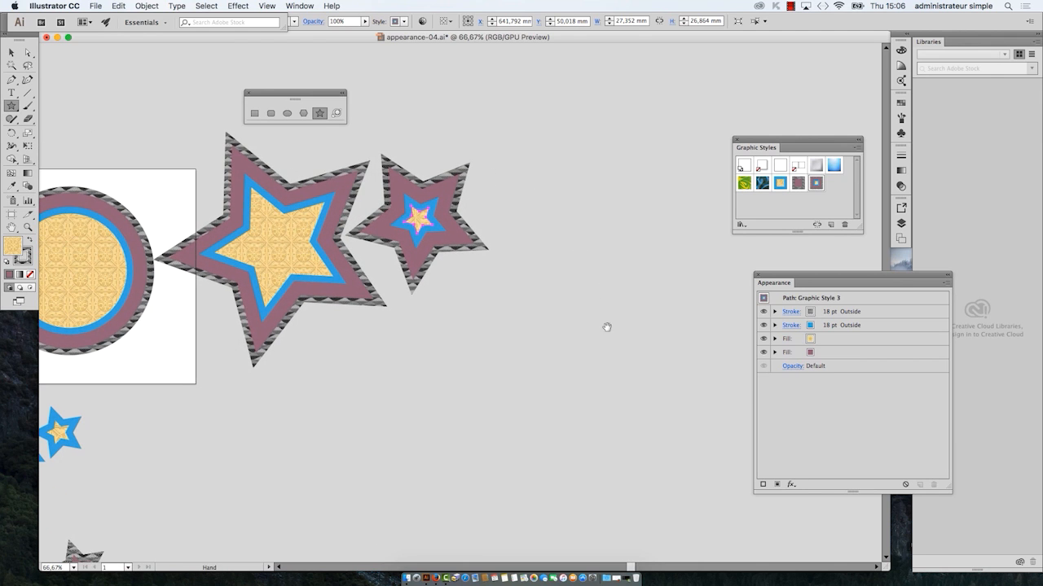
pyautogui.moveTo(695, 367); pyautogui.dragTo(694, 368)
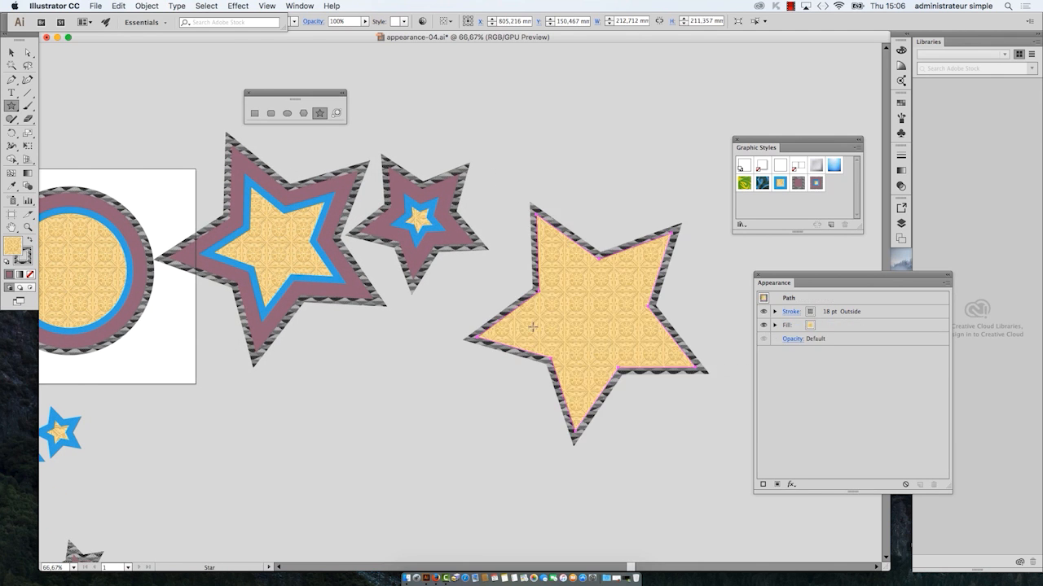
pyautogui.hscroll(-5, 141, 216)
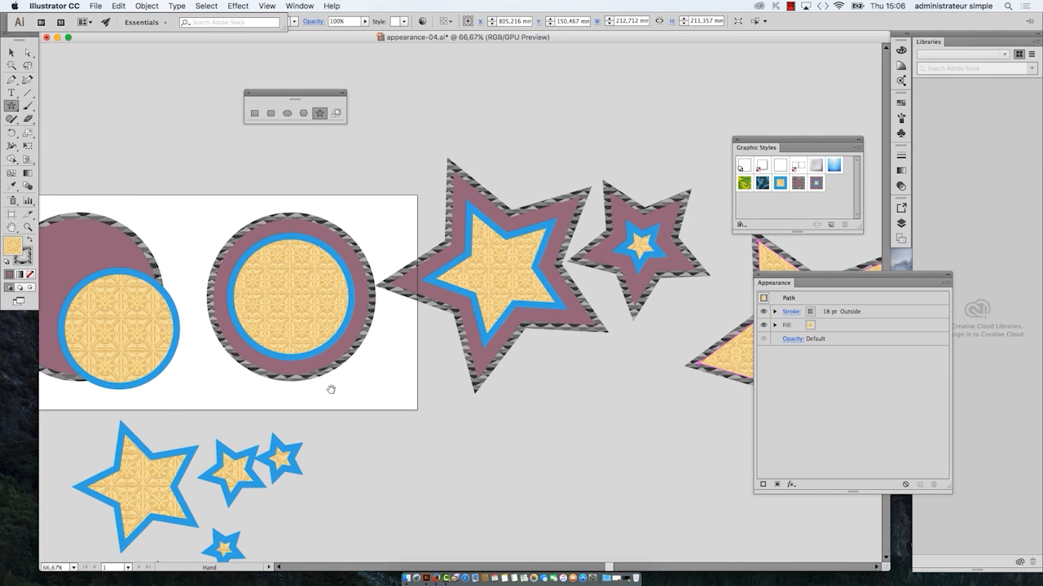
# Step: Apply the circle's graphic style, with its two strokes and two fills, to the newly drawn large star
pyautogui.scroll(-1, 540, 393)
pyautogui.hscroll(3, 525, 342)
pyautogui.scroll(-3, 526, 342)
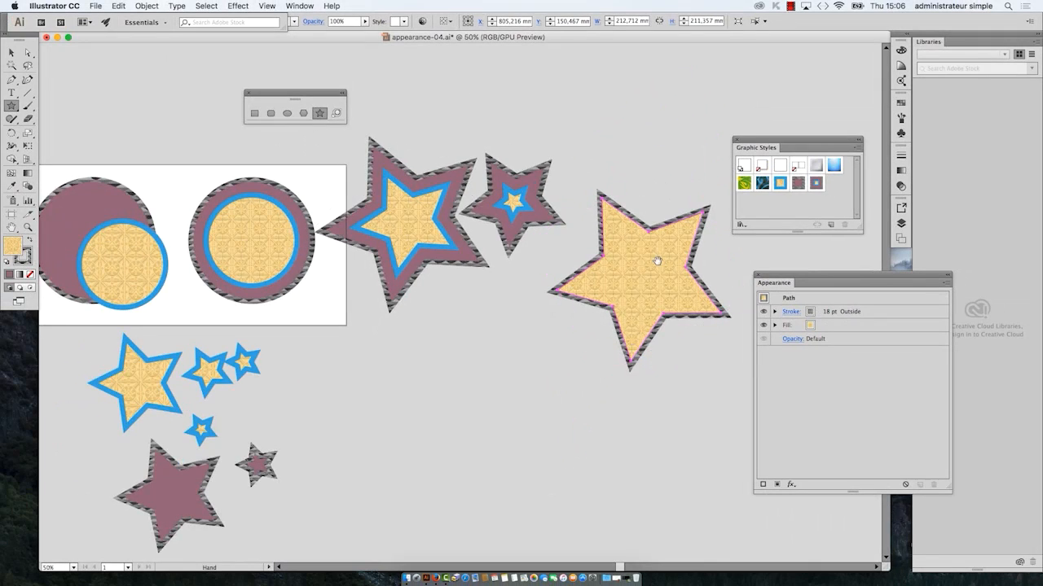
pyautogui.hscroll(-3, 485, 278)
pyautogui.scroll(1, 485, 278)
pyautogui.moveTo(577, 461); pyautogui.dragTo(416, 447)
pyautogui.moveTo(805, 149); pyautogui.dragTo(734, 139)
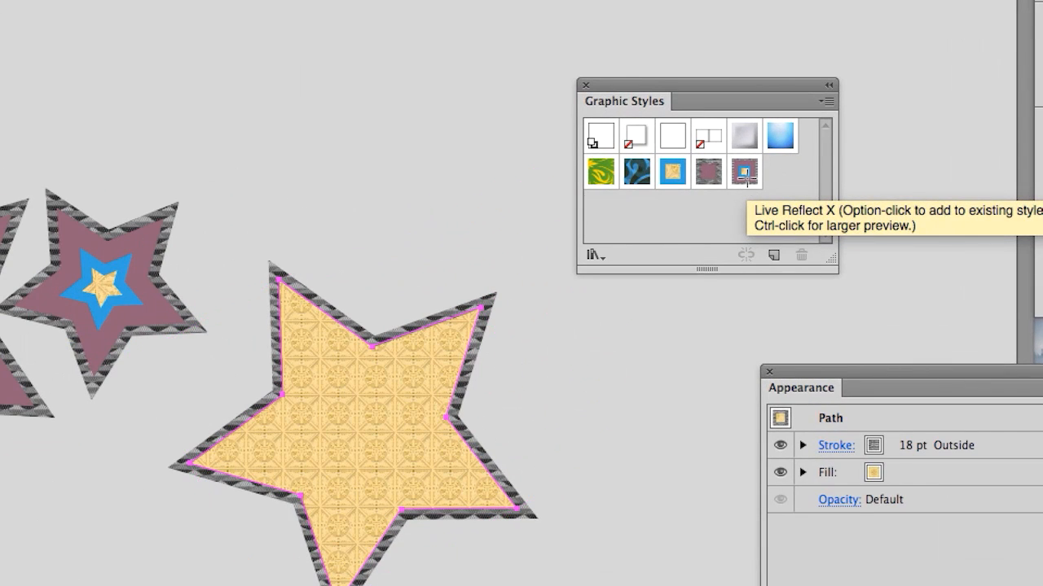
pyautogui.click(743, 178)
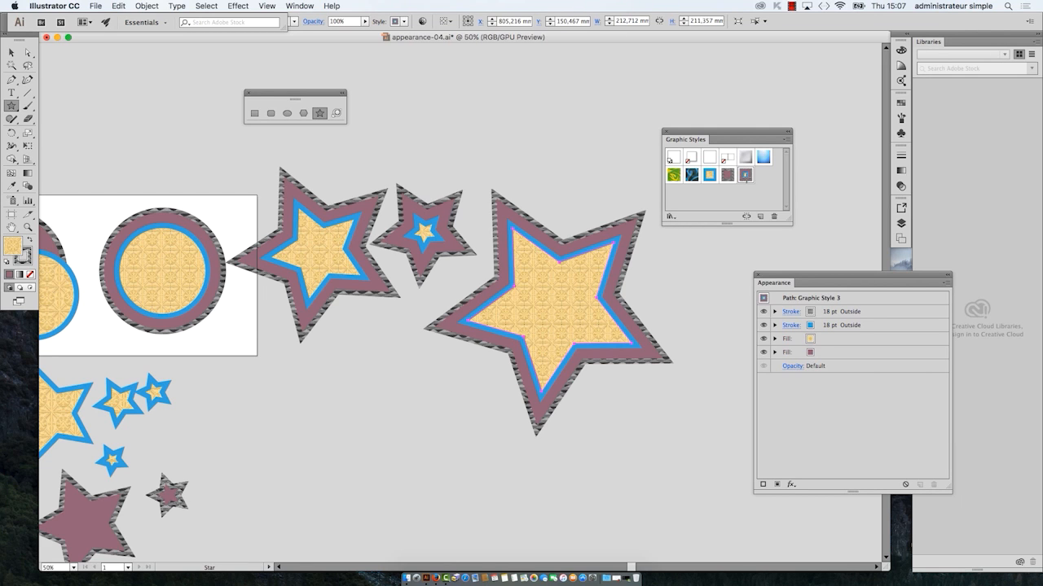
pyautogui.moveTo(740, 136); pyautogui.dragTo(759, 133)
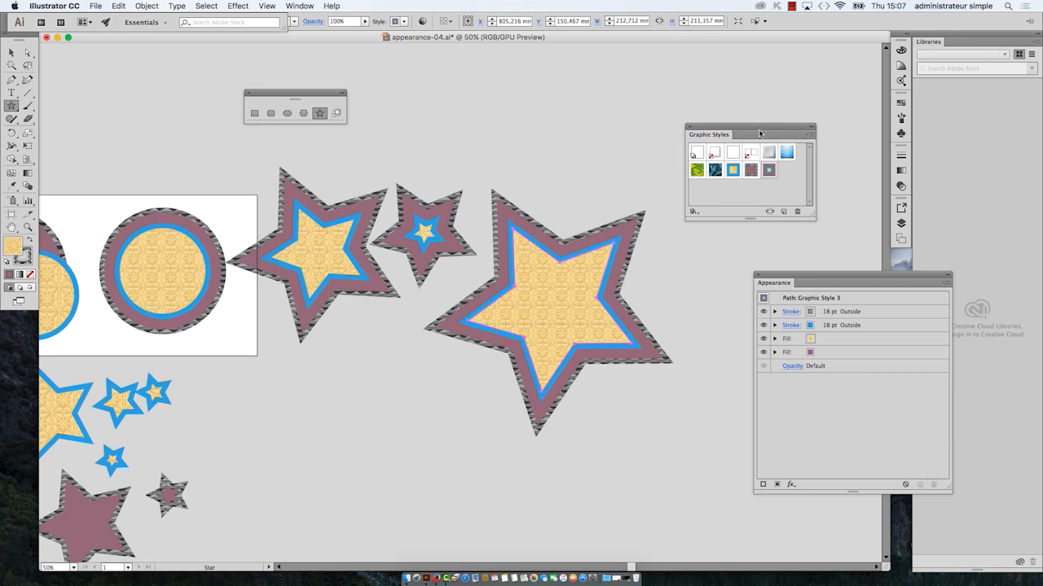
# Step: Turn on Scale Strokes & Effects in the general preferences
pyautogui.click(79, 4)
pyautogui.moveTo(80, 39)
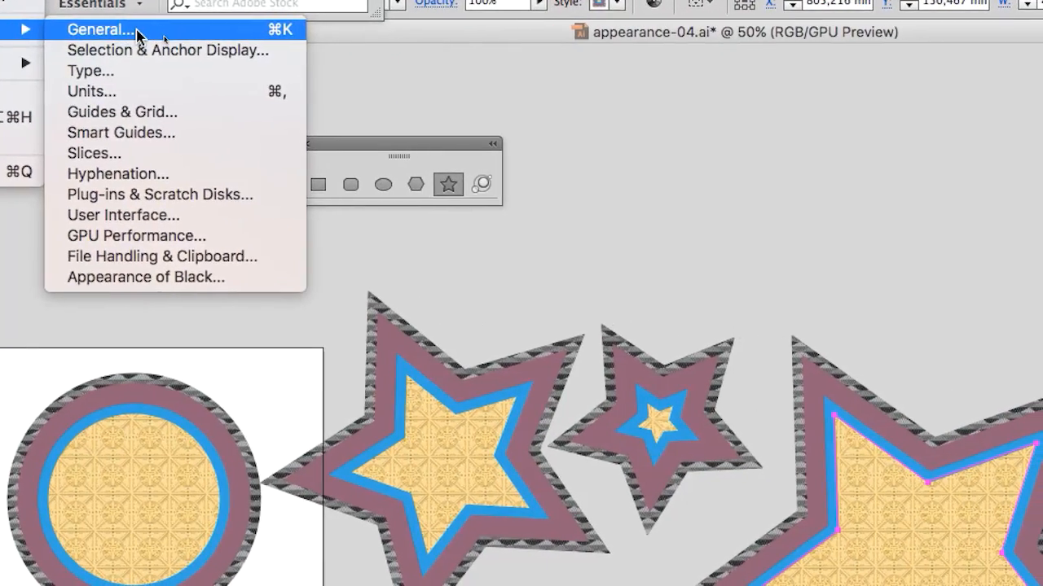
pyautogui.click(244, 31)
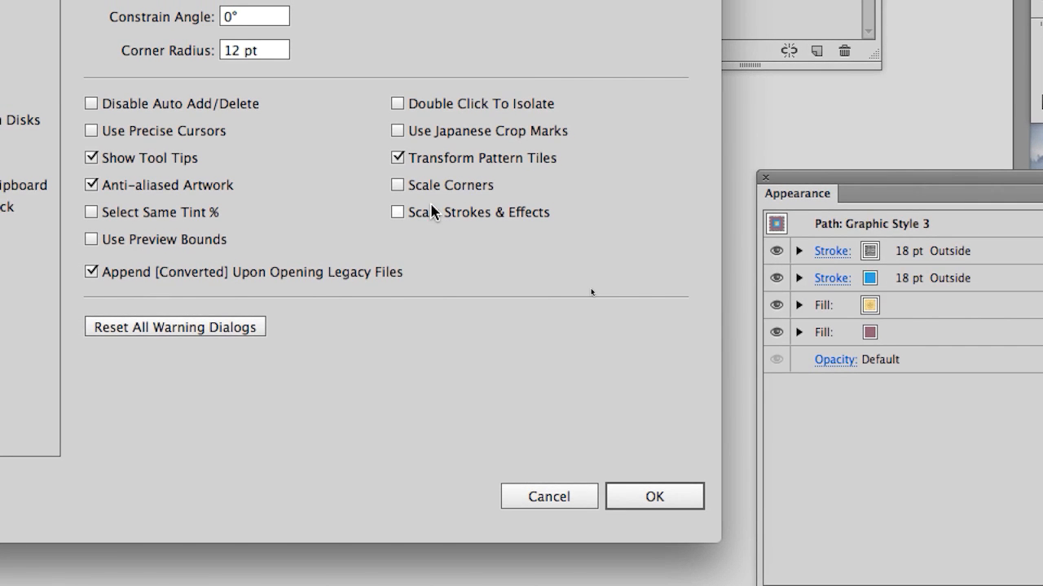
pyautogui.click(433, 212)
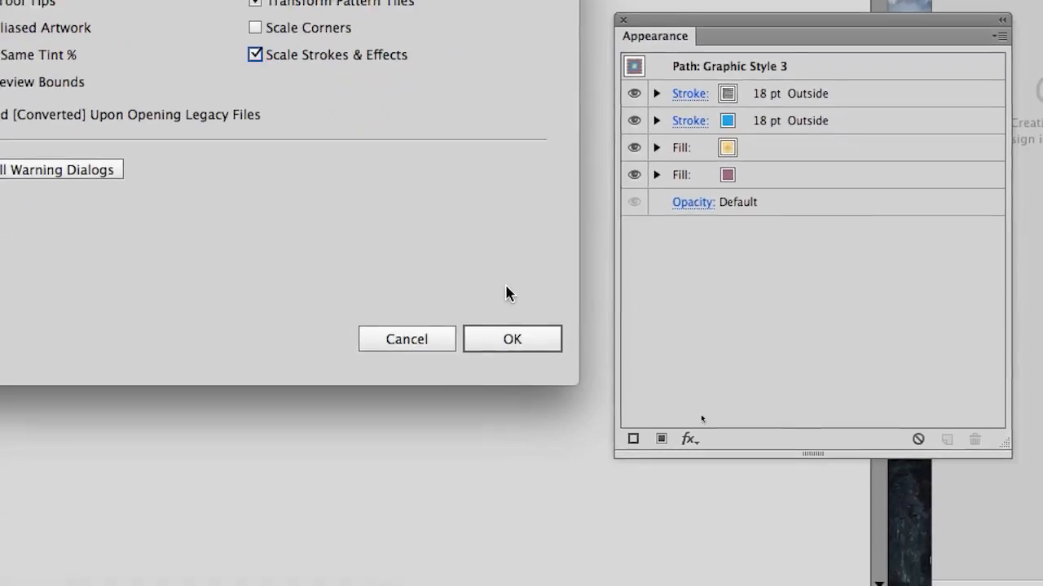
pyautogui.click(599, 489)
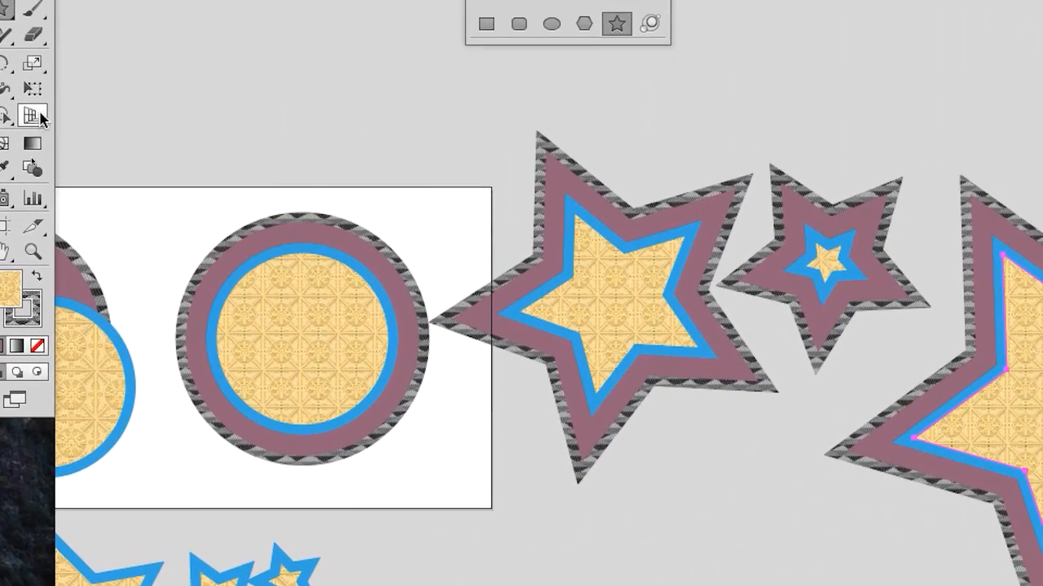
# Step: Scale the large star down to about 37 x 37 mm with Free Transform
pyautogui.click(34, 91)
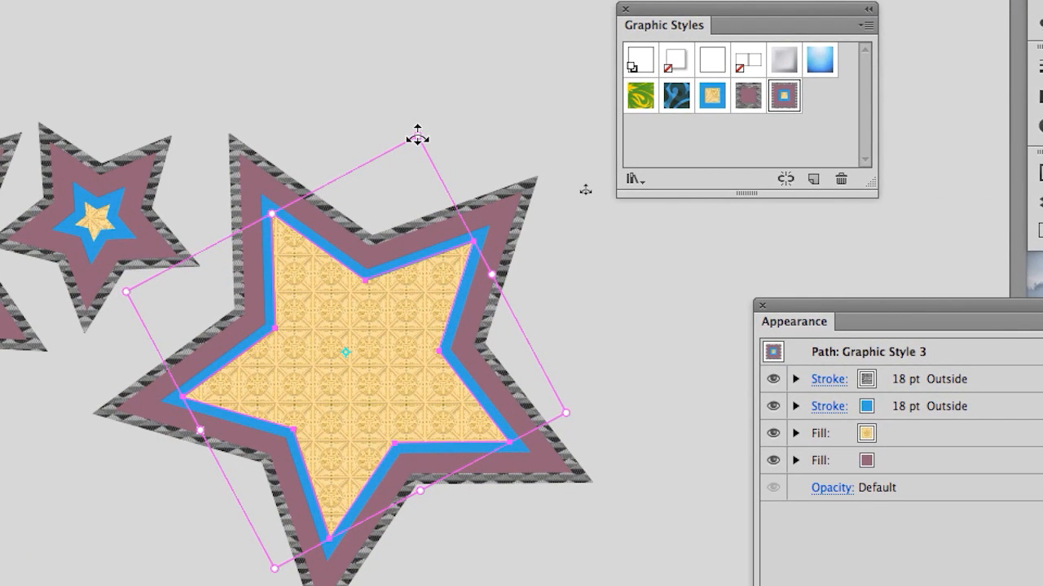
pyautogui.moveTo(416, 135); pyautogui.dragTo(385, 280)
pyautogui.moveTo(404, 189); pyautogui.dragTo(389, 230)
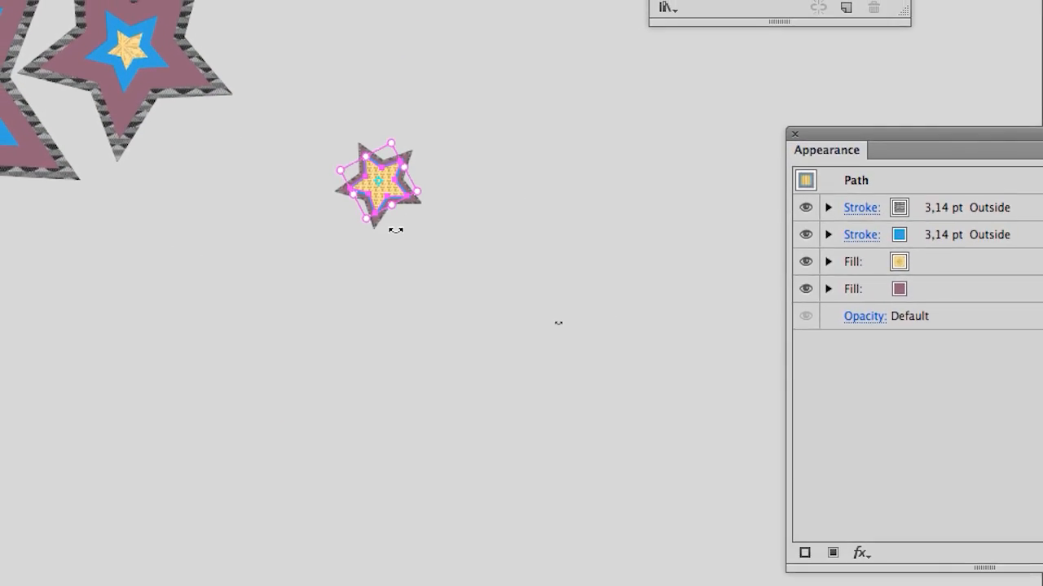
# Step: Examine the Offset Path settings of the patterned stroke and the purple fill on the scaled-down star without changing them
pyautogui.press('super+shift+a')
pyautogui.scroll(4, 375, 188)
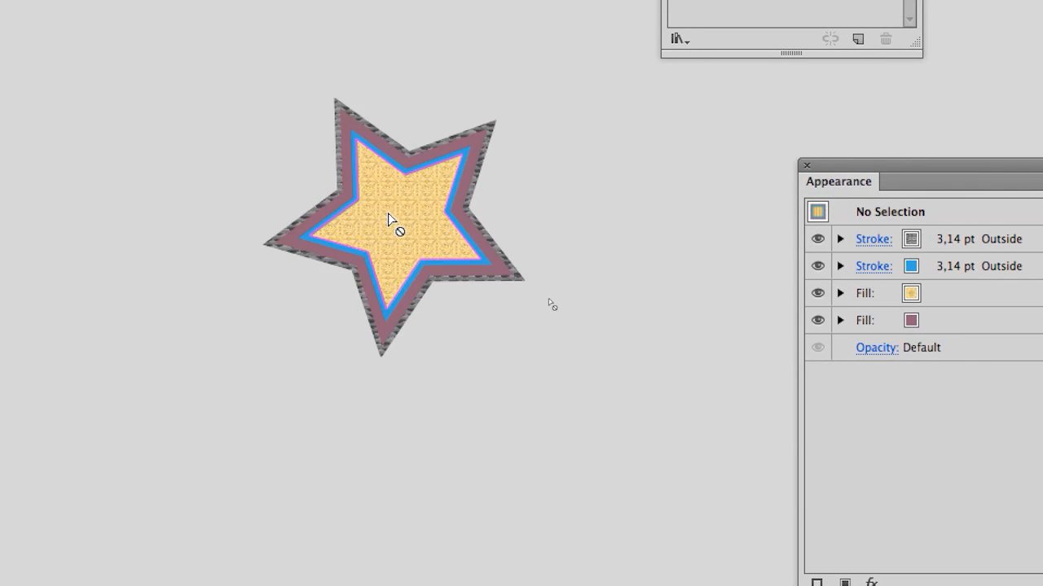
pyautogui.scroll(3, 389, 220)
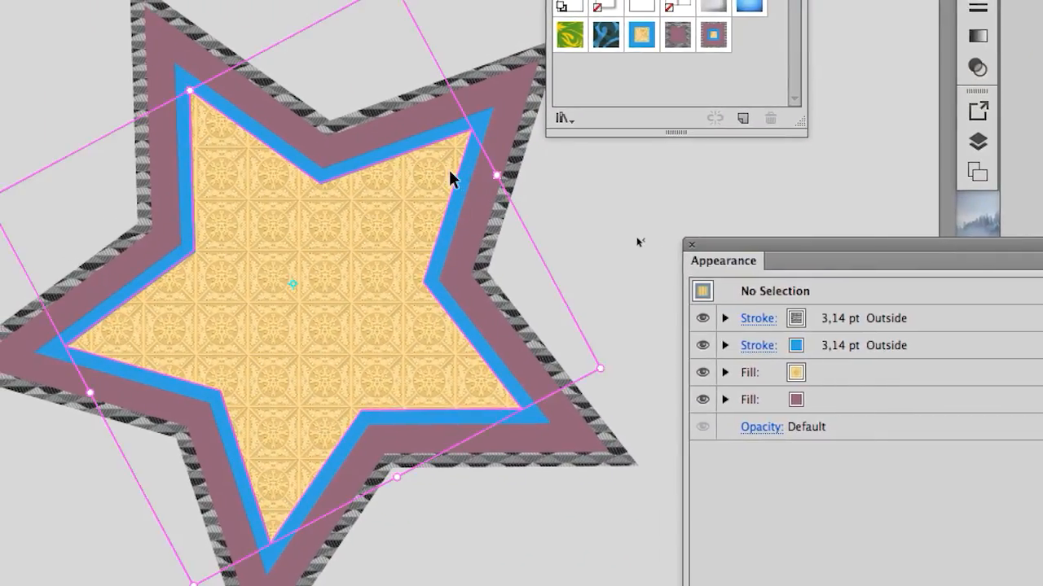
pyautogui.click(453, 179)
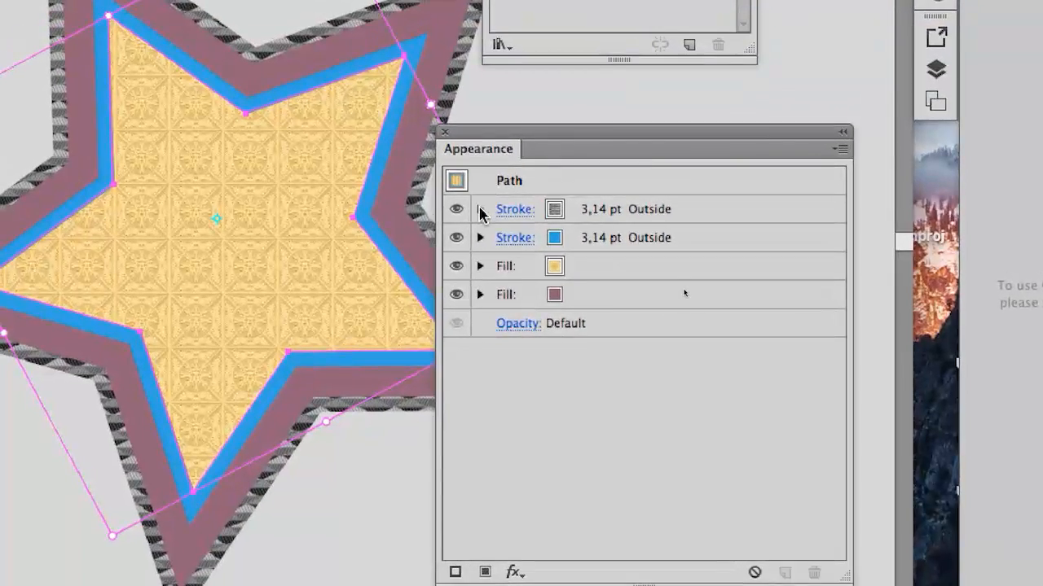
pyautogui.click(480, 211)
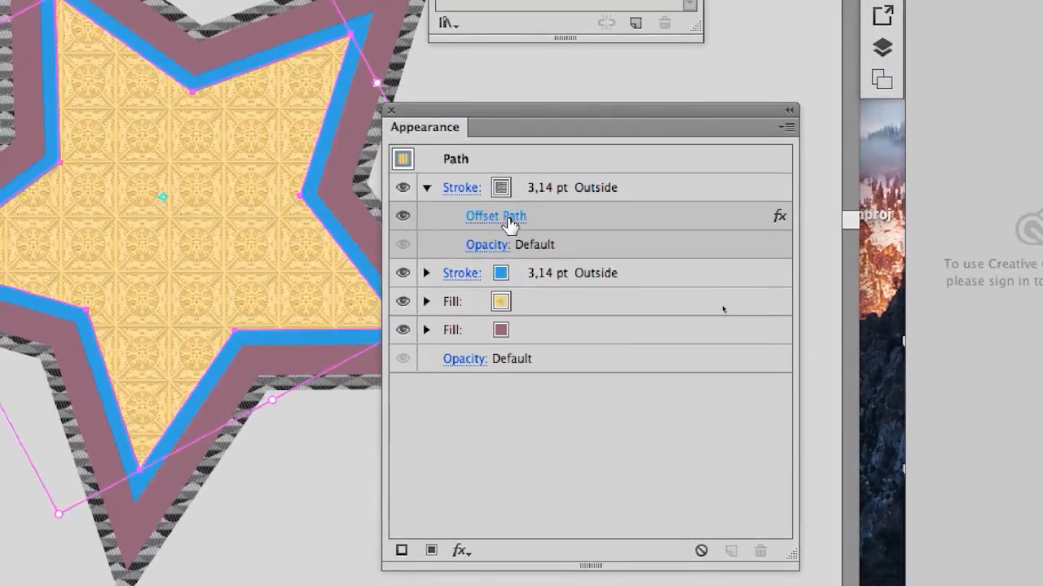
pyautogui.click(529, 236)
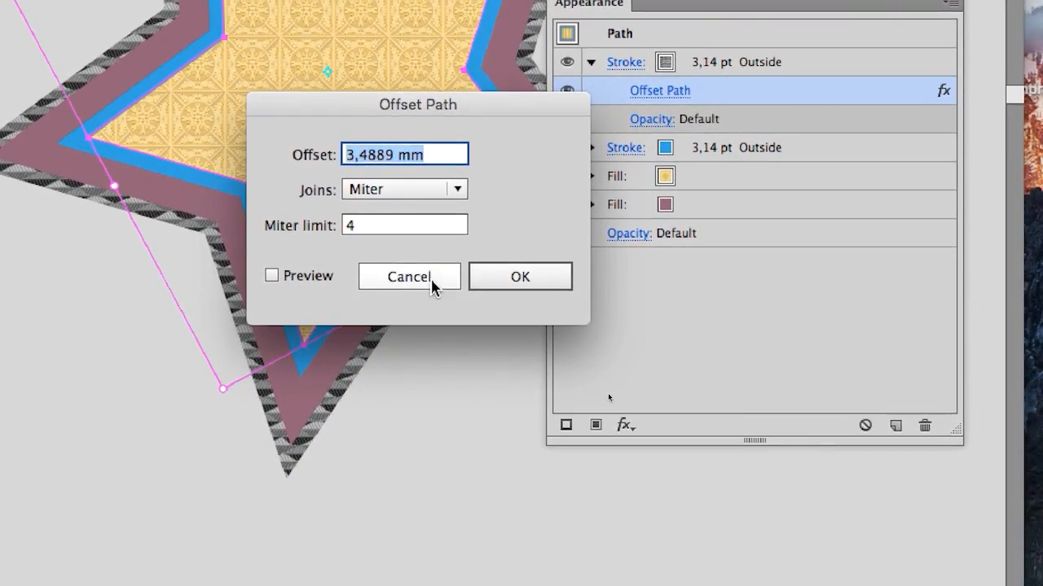
pyautogui.click(431, 277)
pyautogui.click(591, 205)
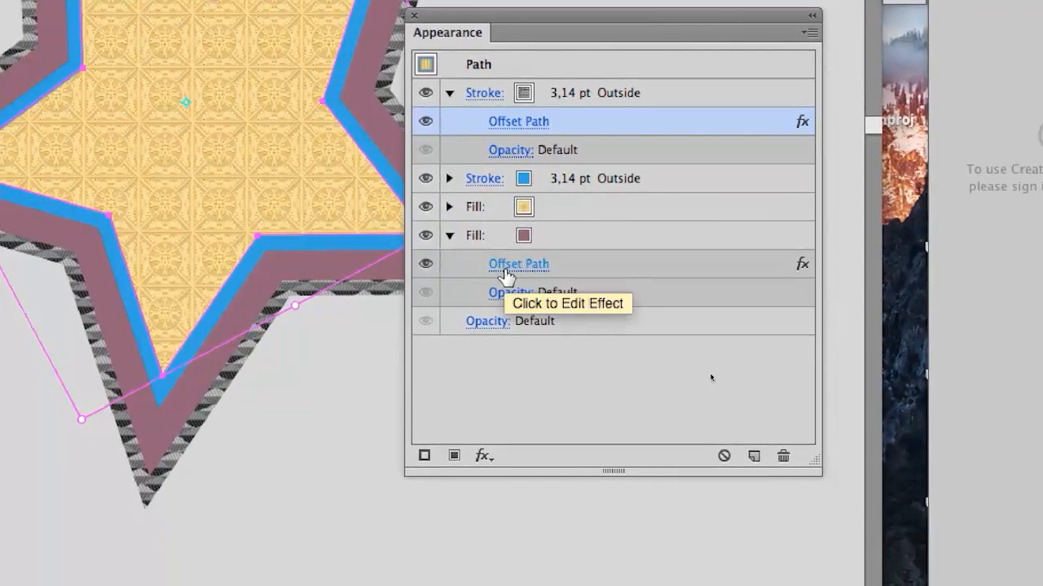
pyautogui.click(506, 277)
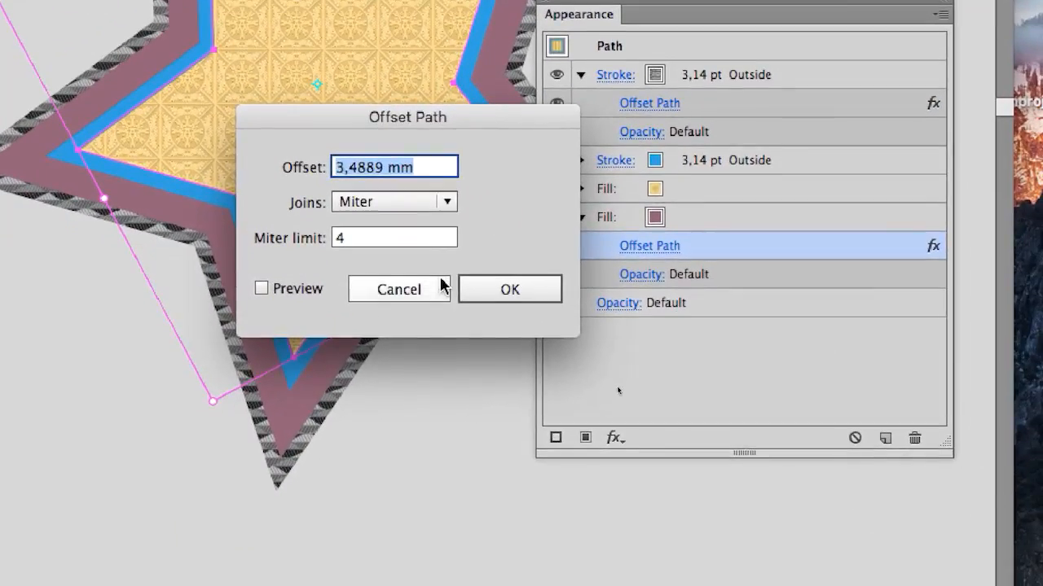
pyautogui.click(309, 302)
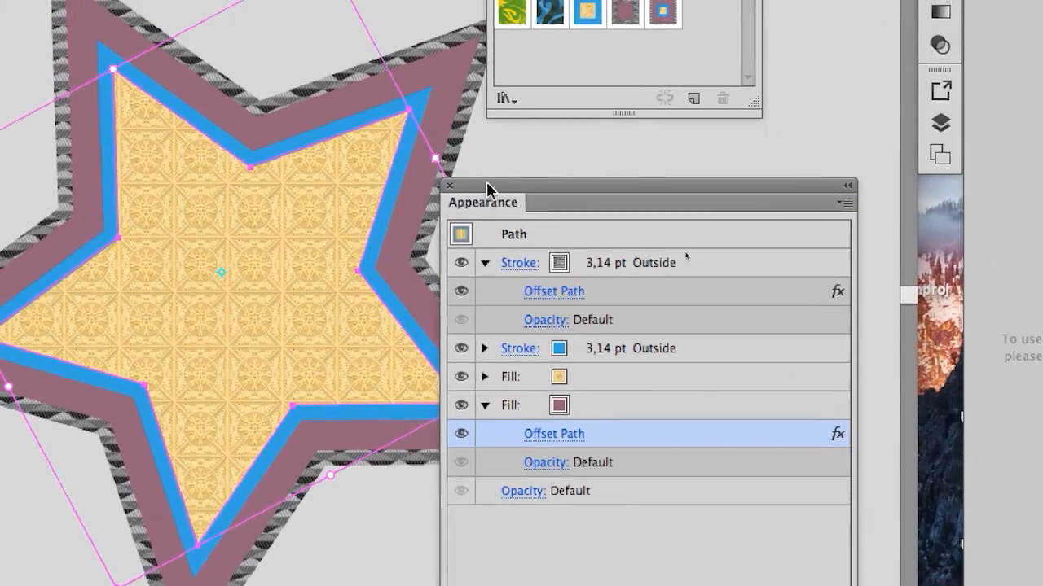
pyautogui.moveTo(583, 2); pyautogui.dragTo(839, 152)
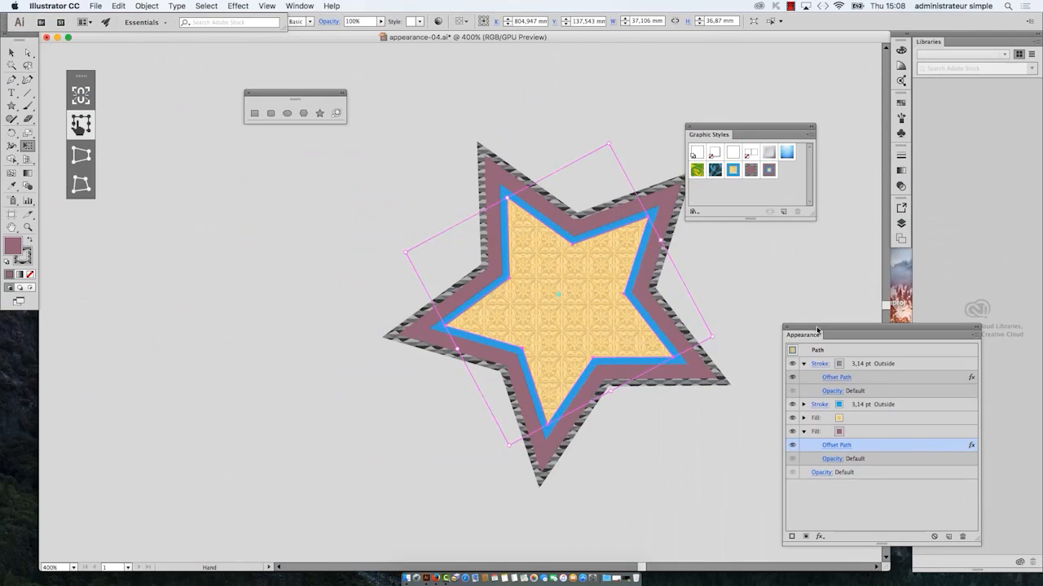
pyautogui.scroll(-5, 392, 346)
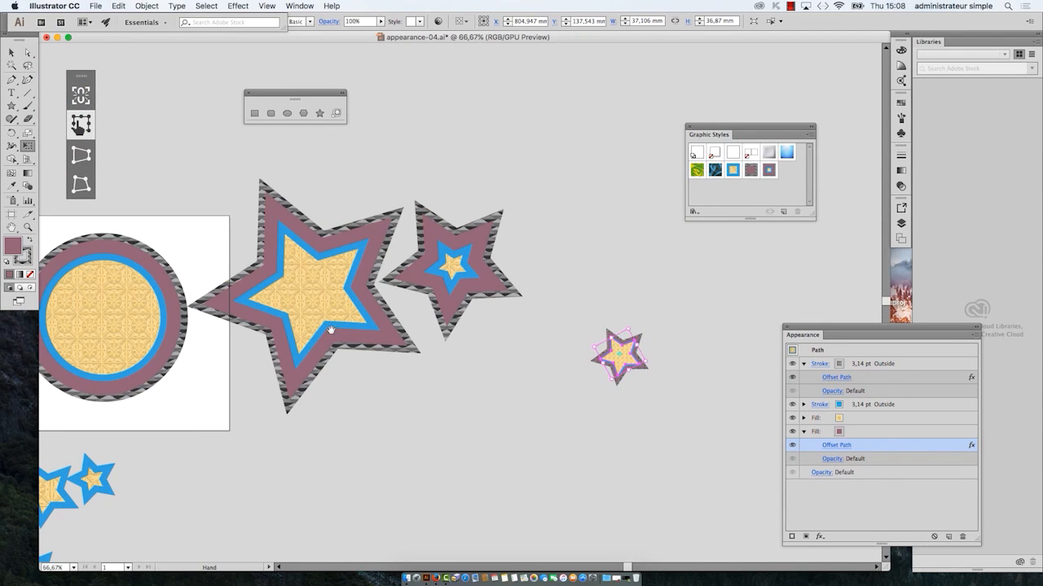
# Step: Enlarge the small star to about 104 x 104 mm with Free Transform and clear the Graphic Styles panel away from it
pyautogui.moveTo(331, 329); pyautogui.dragTo(391, 289)
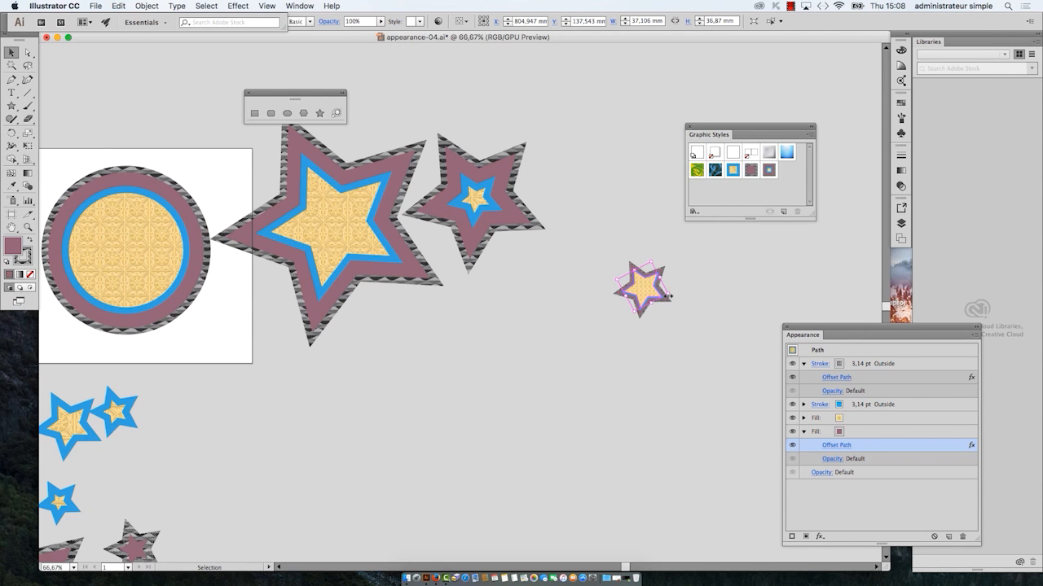
pyautogui.click(28, 146)
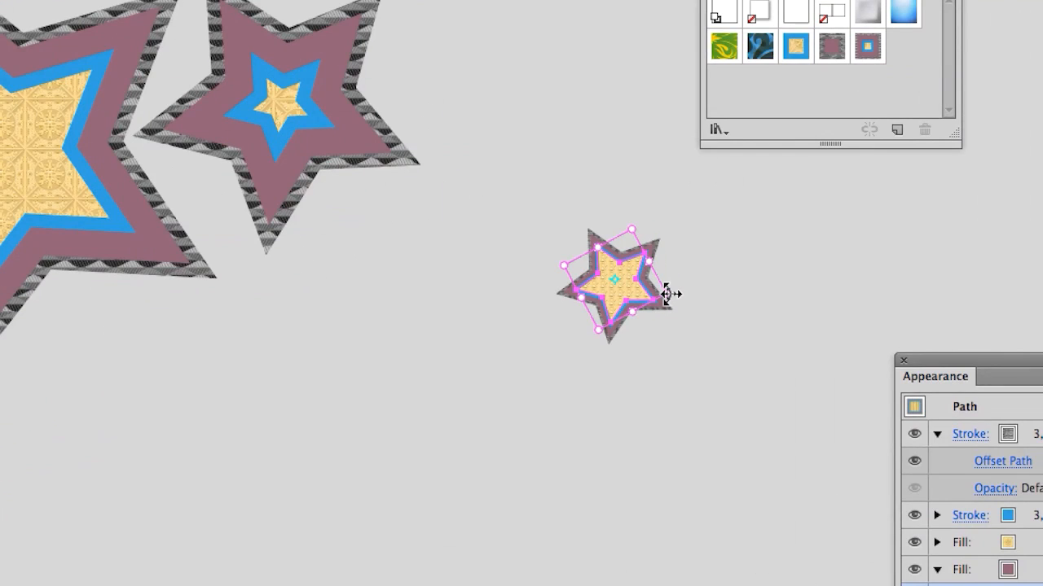
pyautogui.moveTo(667, 295)
pyautogui.mouseDown()
pyautogui.moveTo(757, 312)
pyautogui.moveTo(698, 299)
pyautogui.mouseUp()
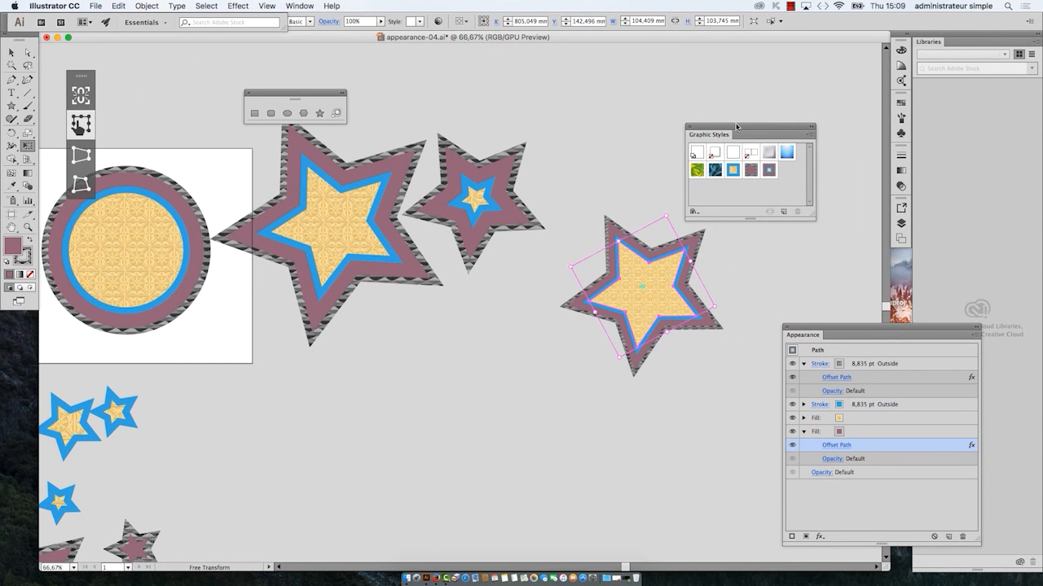
pyautogui.moveTo(736, 127); pyautogui.dragTo(454, 435)
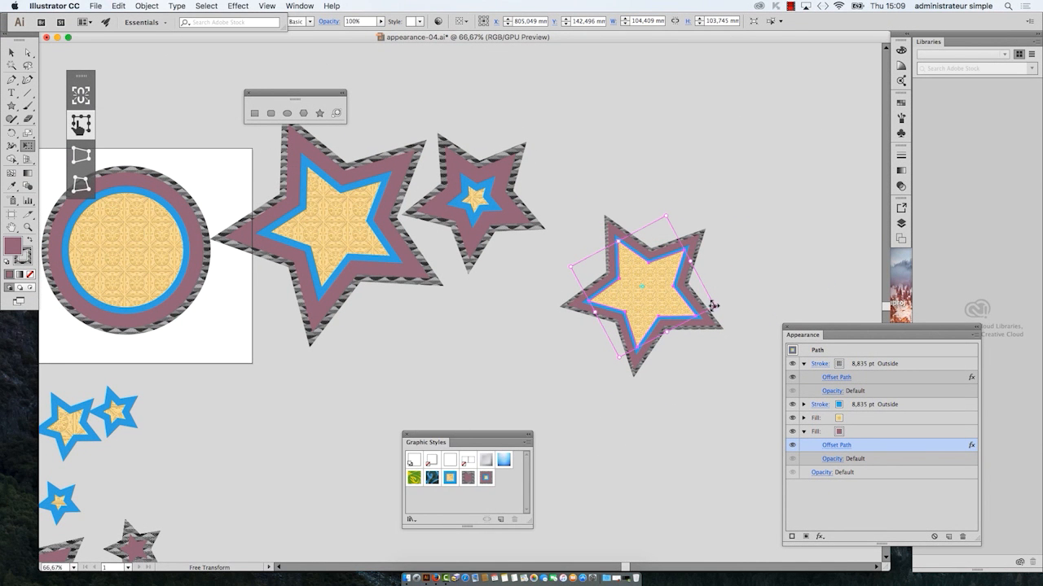
# Step: Reduce the star to about 78 x 77 mm and save its scaled appearance as a new graphic style
pyautogui.moveTo(693, 301); pyautogui.dragTo(704, 318)
pyautogui.moveTo(480, 437); pyautogui.dragTo(761, 87)
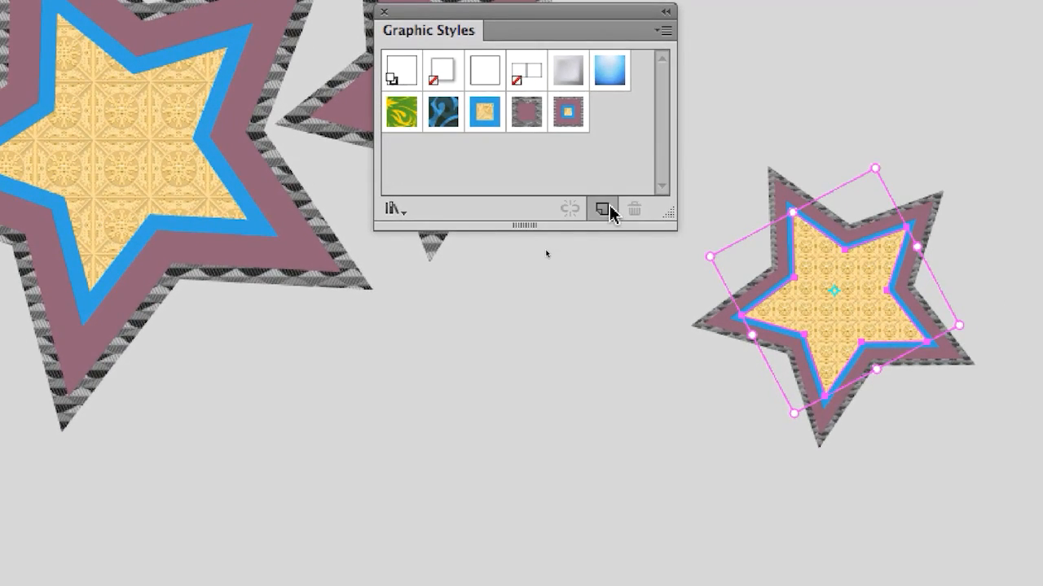
pyautogui.click(603, 210)
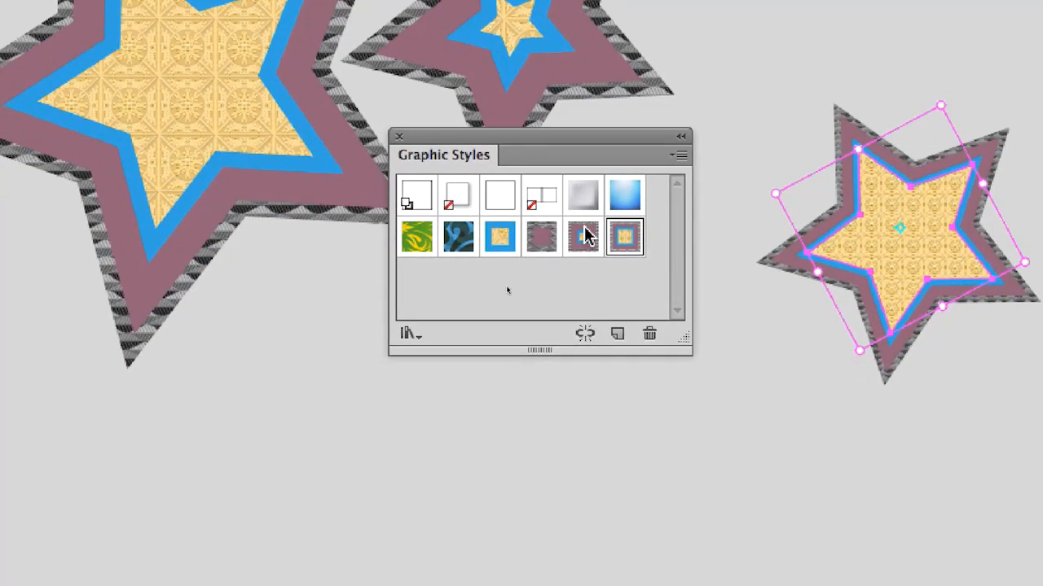
# Step: Compare the two multi-stroke graphic styles by alternating them on the star, ending on the newly saved style
pyautogui.click(783, 181)
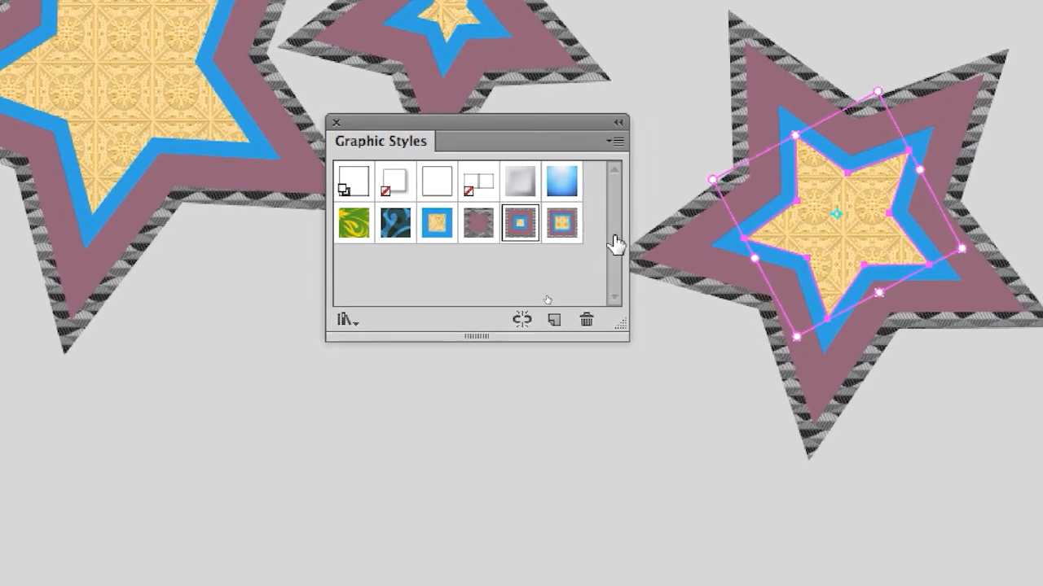
pyautogui.click(624, 237)
pyautogui.click(557, 228)
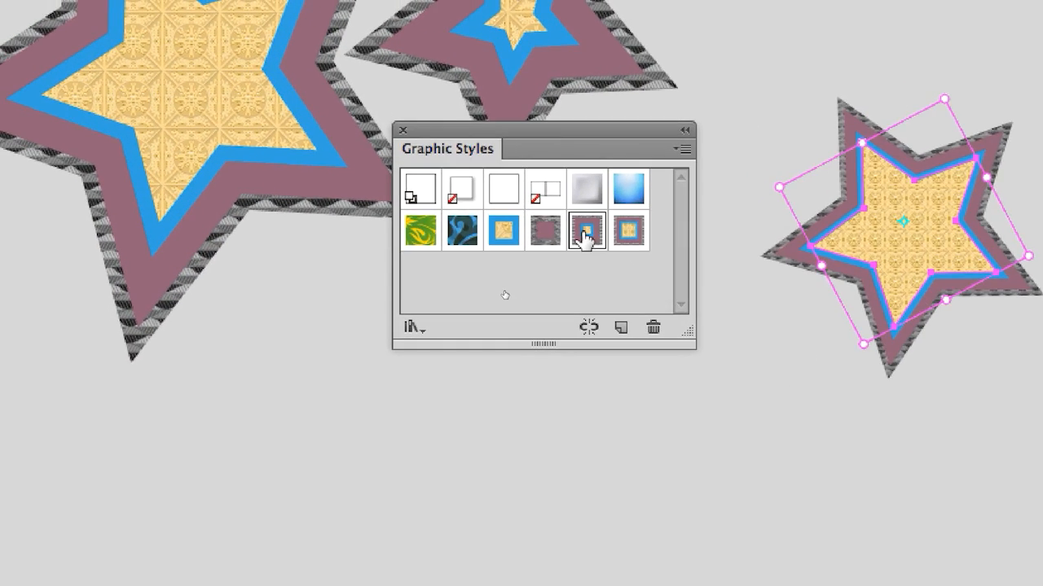
pyautogui.click(621, 234)
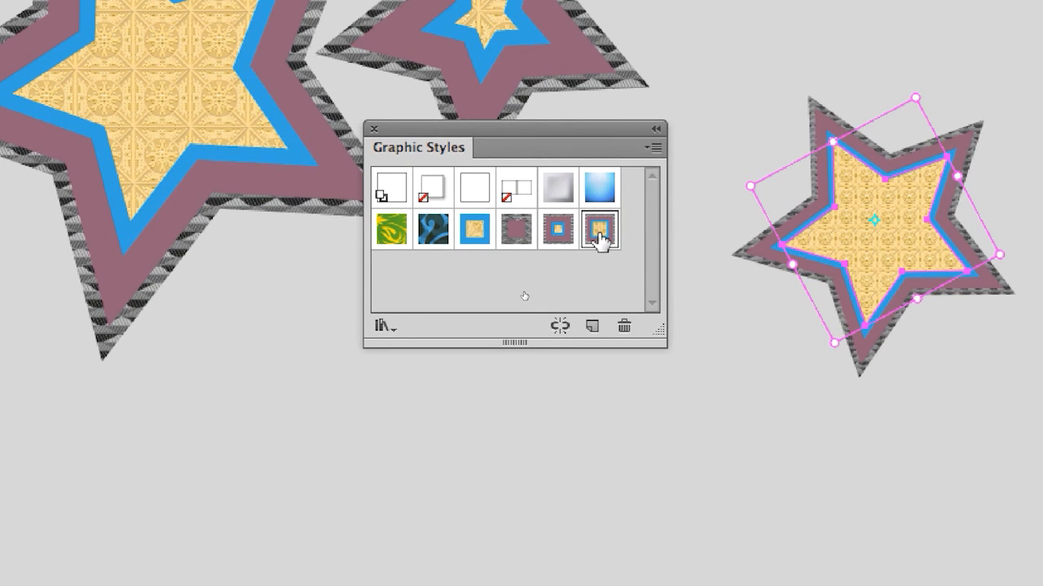
pyautogui.click(580, 235)
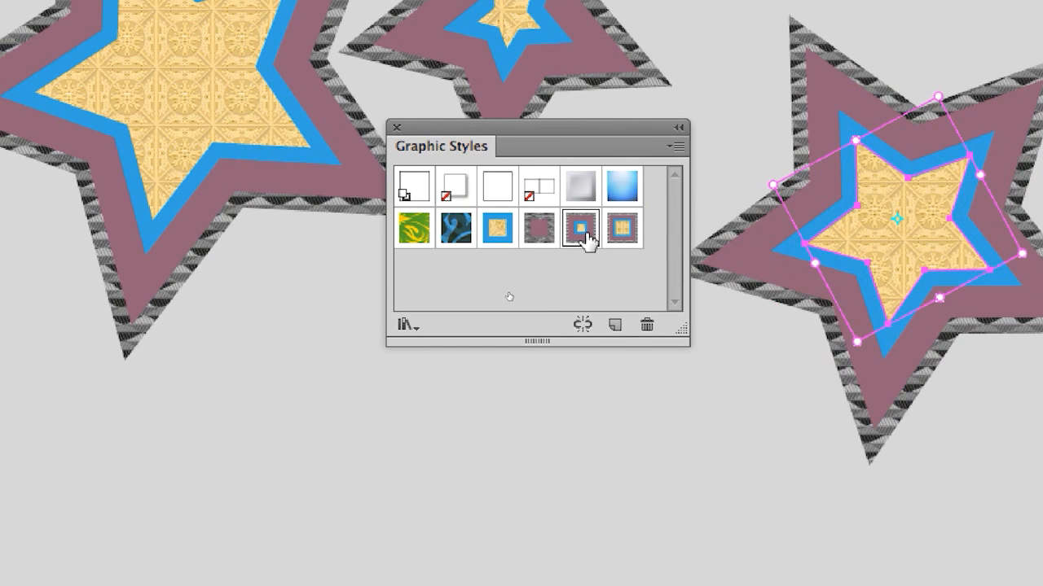
pyautogui.click(624, 234)
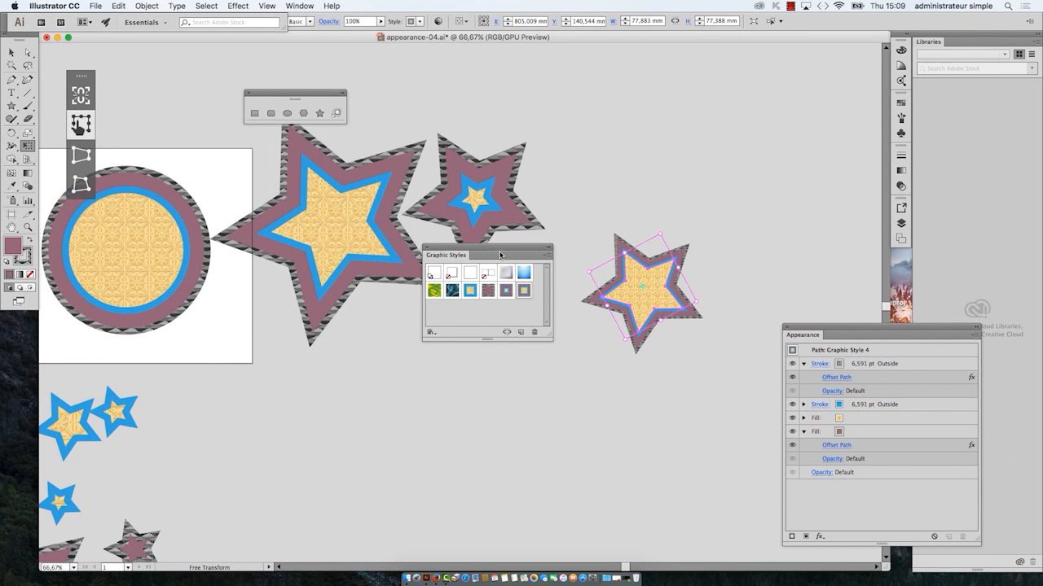
# Step: Reposition the Tools and Graphic Styles panels near the selected star and activate the Selection tool
pyautogui.moveTo(500, 244); pyautogui.dragTo(718, 51)
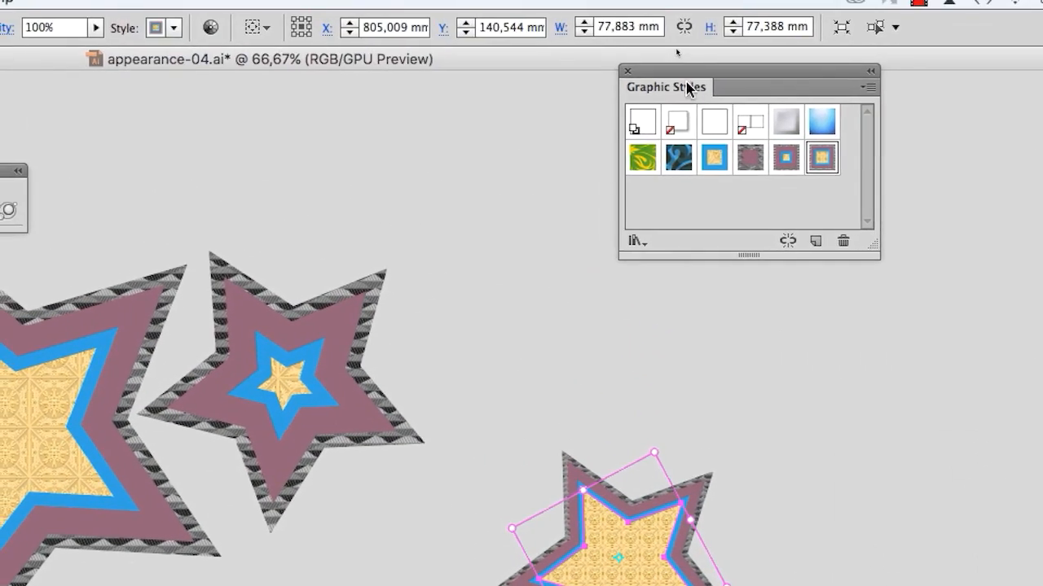
pyautogui.moveTo(677, 71); pyautogui.dragTo(504, 204)
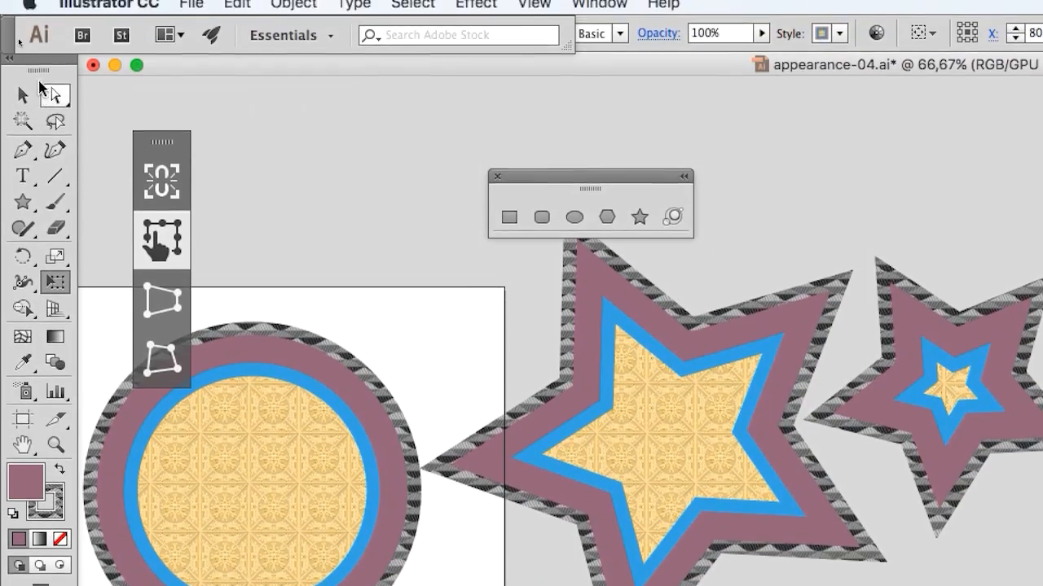
pyautogui.moveTo(39, 71); pyautogui.dragTo(943, 166)
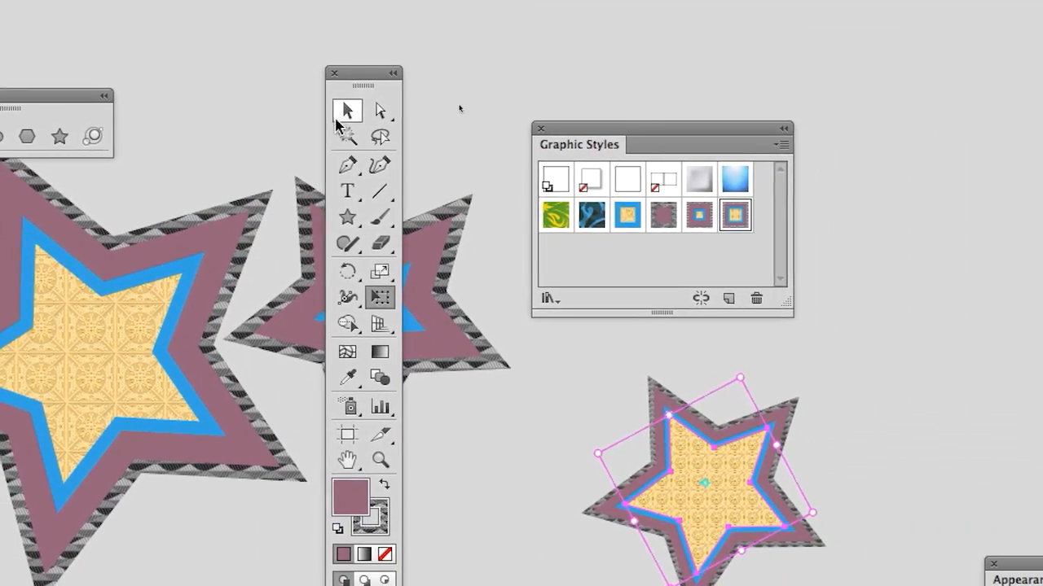
pyautogui.click(924, 192)
pyautogui.moveTo(503, 116); pyautogui.dragTo(470, 50)
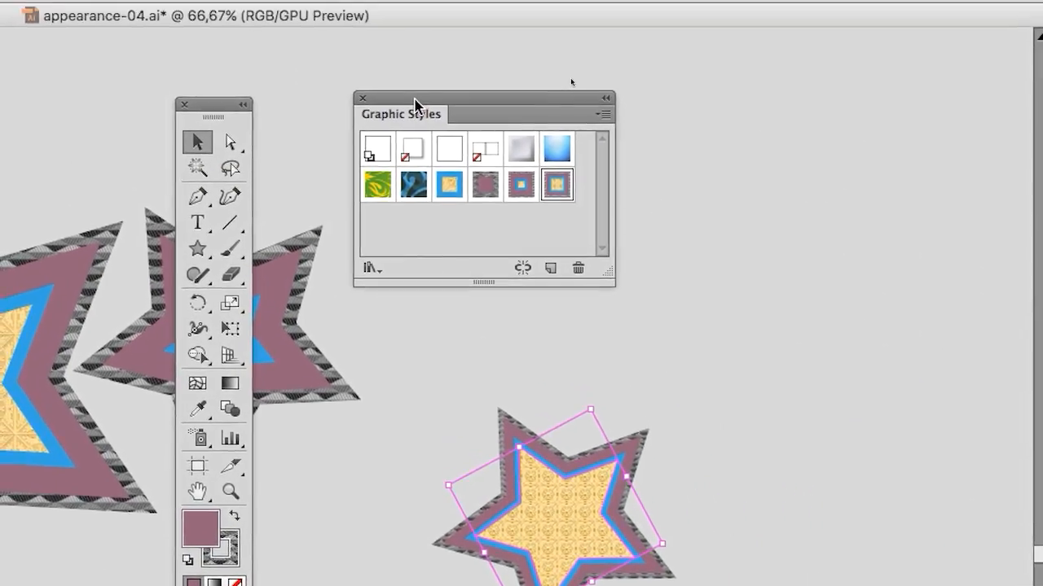
pyautogui.moveTo(415, 118); pyautogui.dragTo(414, 260)
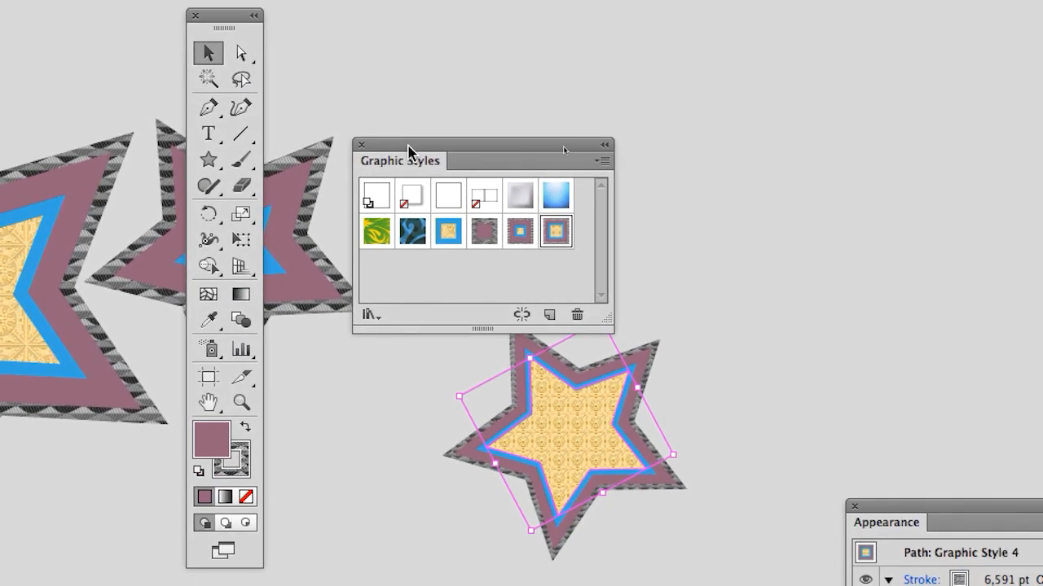
pyautogui.moveTo(412, 151); pyautogui.dragTo(412, 96)
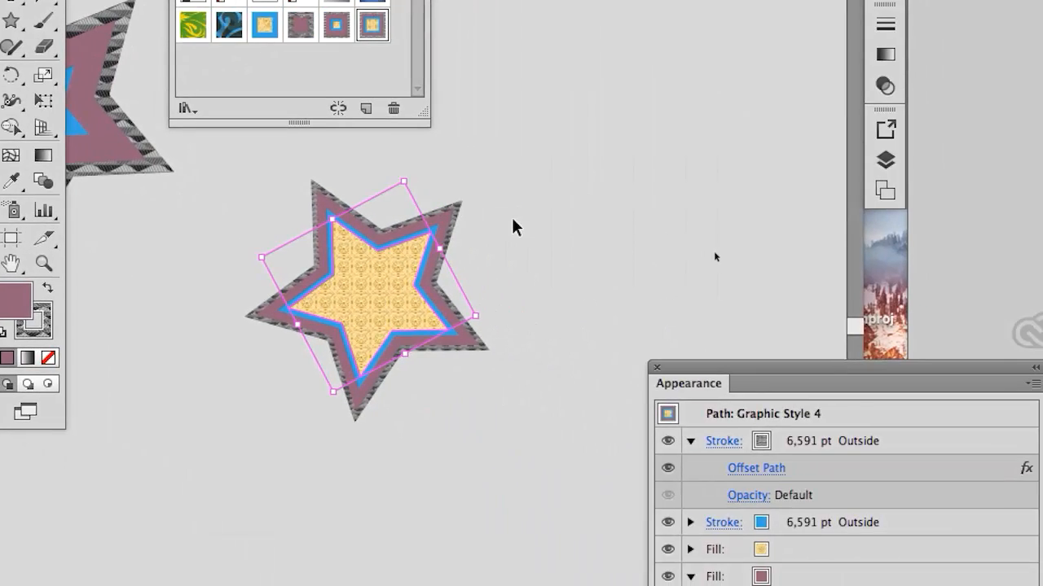
# Step: Deselect the star, widen the Graphic Styles panel and duplicate Graphic Style 4
pyautogui.click(513, 227)
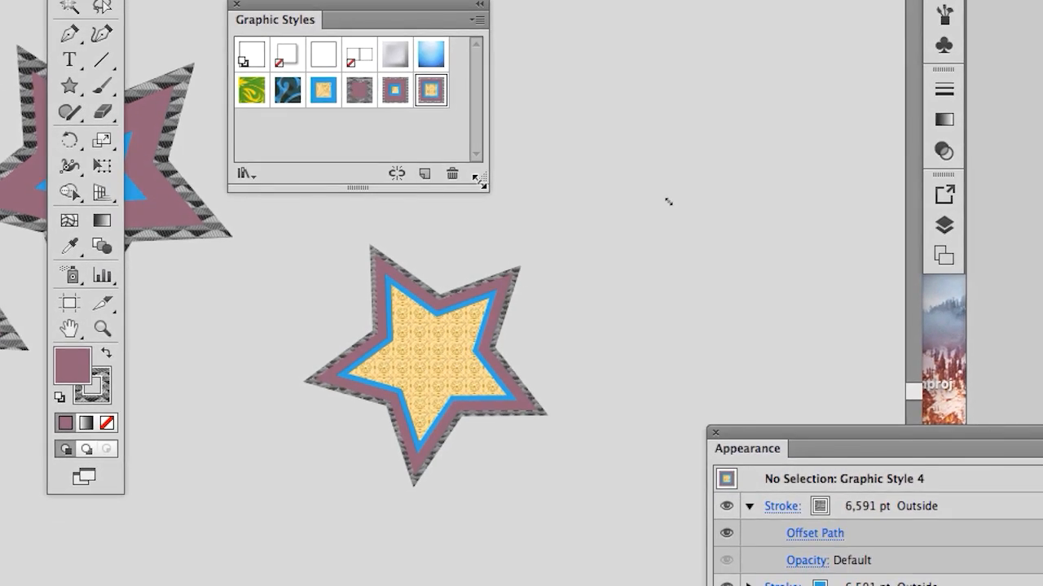
pyautogui.moveTo(504, 196); pyautogui.dragTo(573, 192)
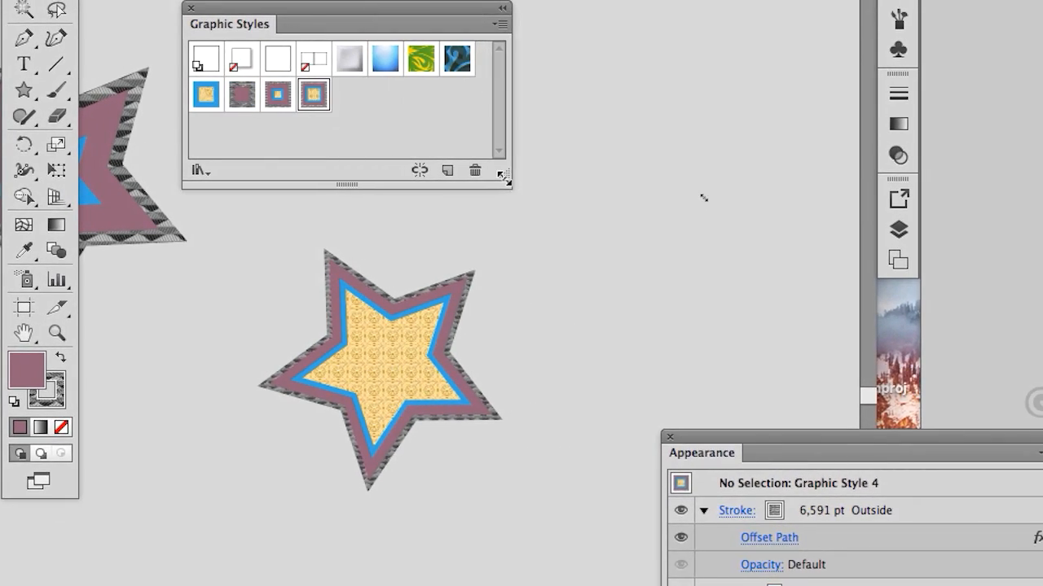
pyautogui.moveTo(314, 94); pyautogui.dragTo(447, 171)
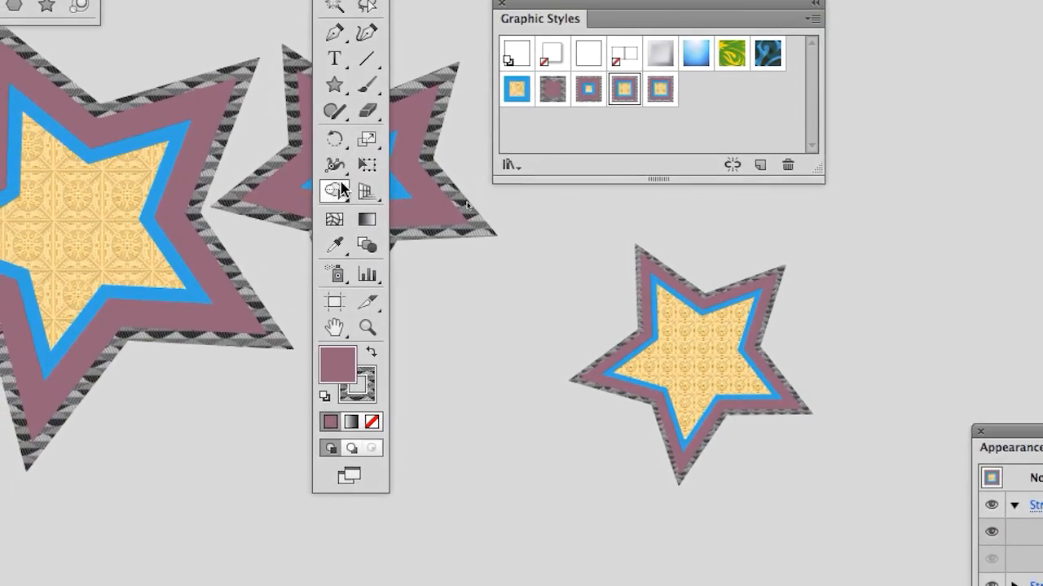
# Step: Draw a star about 67 x 64 mm in the duplicated style, above and to the right of the small star
pyautogui.click(334, 85)
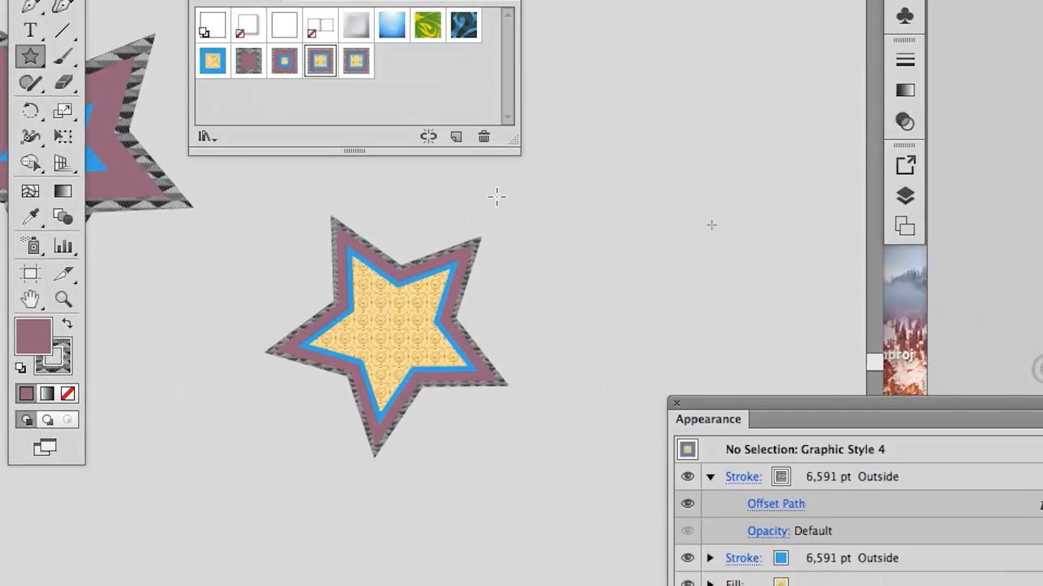
pyautogui.moveTo(935, 230); pyautogui.dragTo(1005, 256)
pyautogui.moveTo(568, 208); pyautogui.dragTo(573, 210)
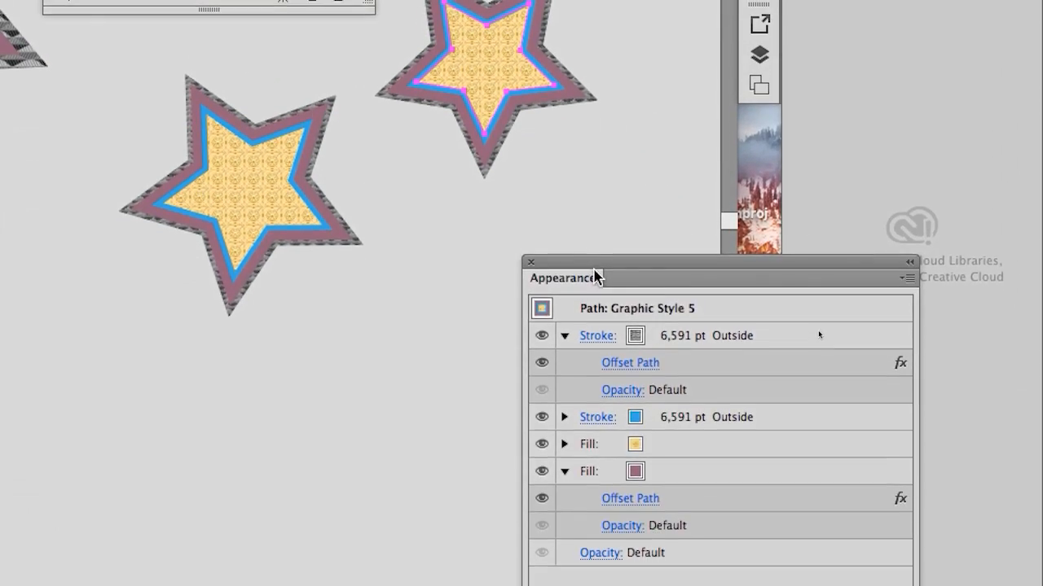
# Step: Recolor the new star's outer mauve fill orange and its blue stroke red
pyautogui.moveTo(821, 489); pyautogui.dragTo(887, 80)
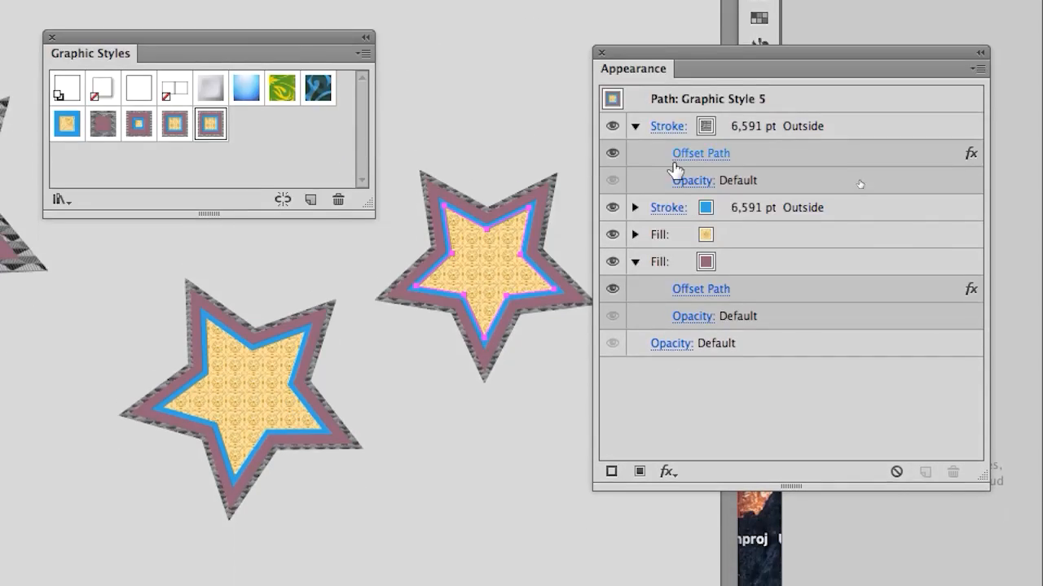
pyautogui.scroll(1, 659, 202)
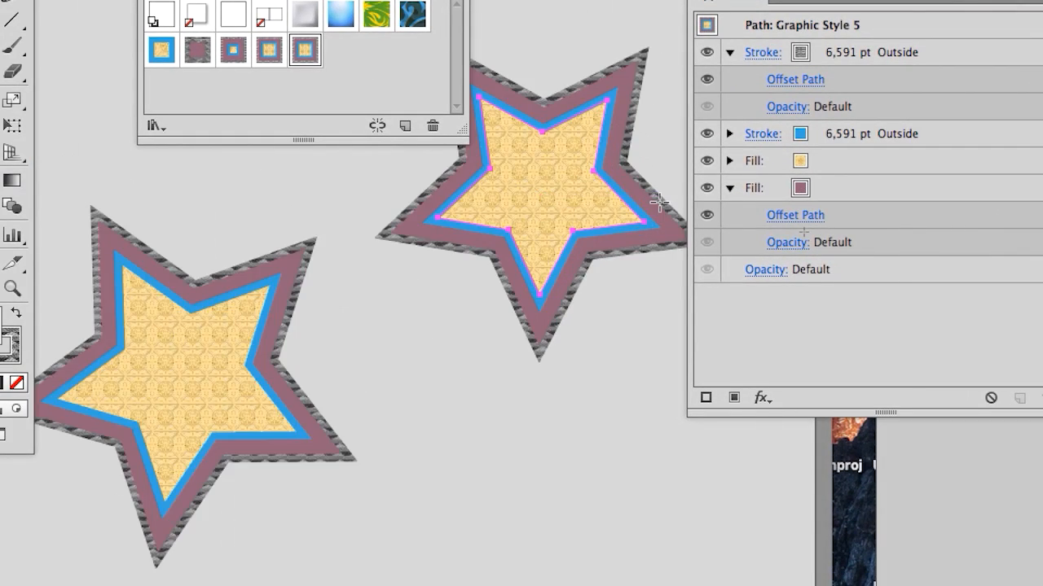
pyautogui.click(810, 192)
pyautogui.click(817, 191)
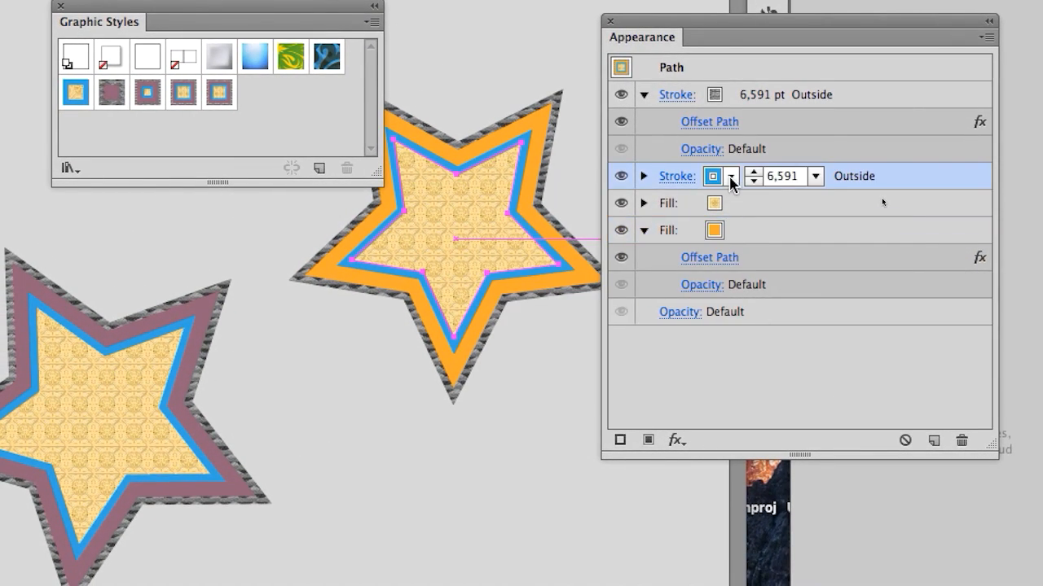
pyautogui.click(732, 178)
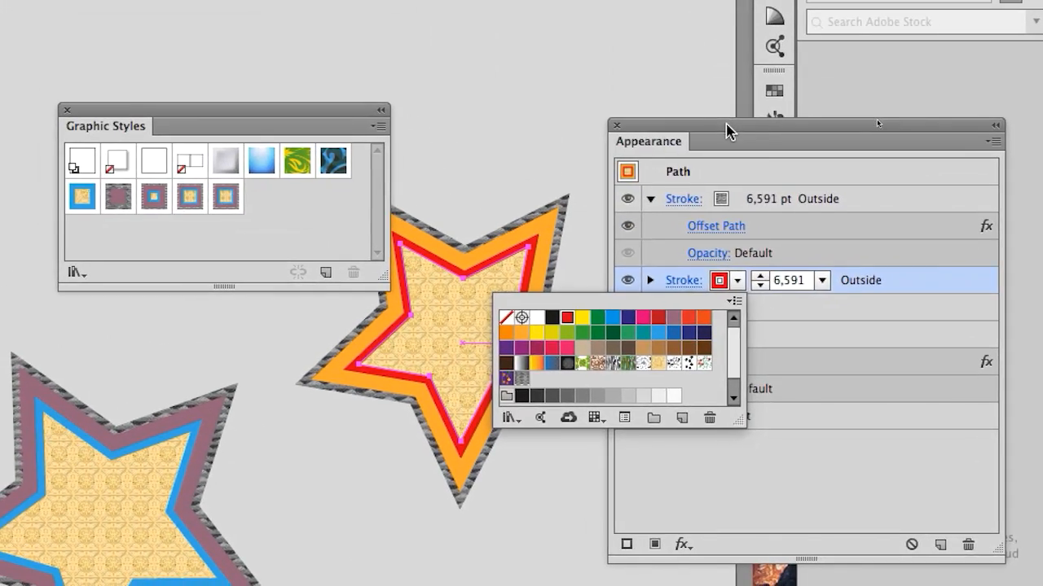
# Step: Save the orange-and-red appearance as a new graphic style and float the Appearance and Graphic Styles panels clear of the new star
pyautogui.moveTo(727, 130); pyautogui.dragTo(777, 133)
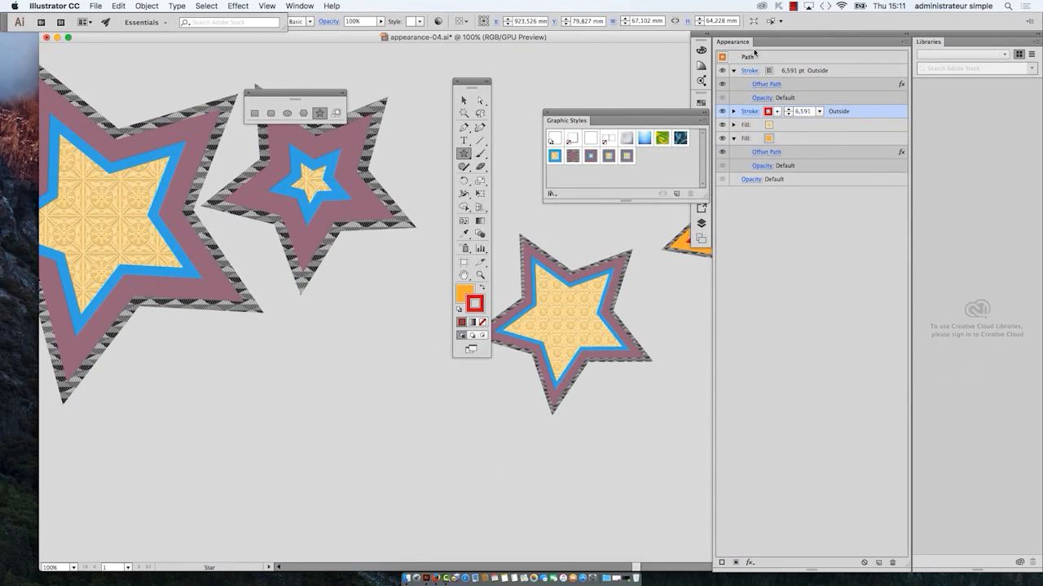
pyautogui.moveTo(733, 43); pyautogui.dragTo(274, 163)
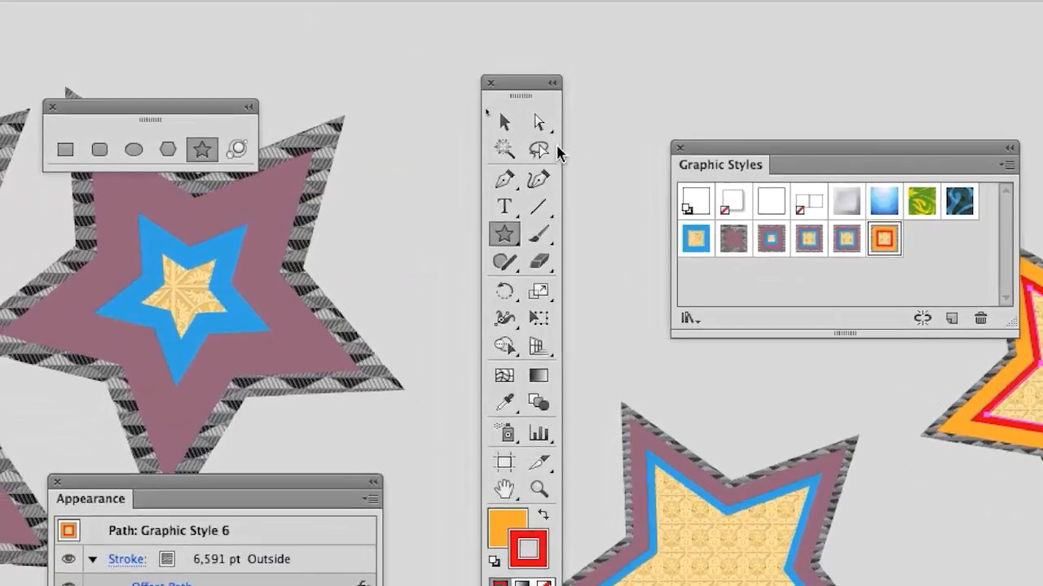
pyautogui.click(504, 123)
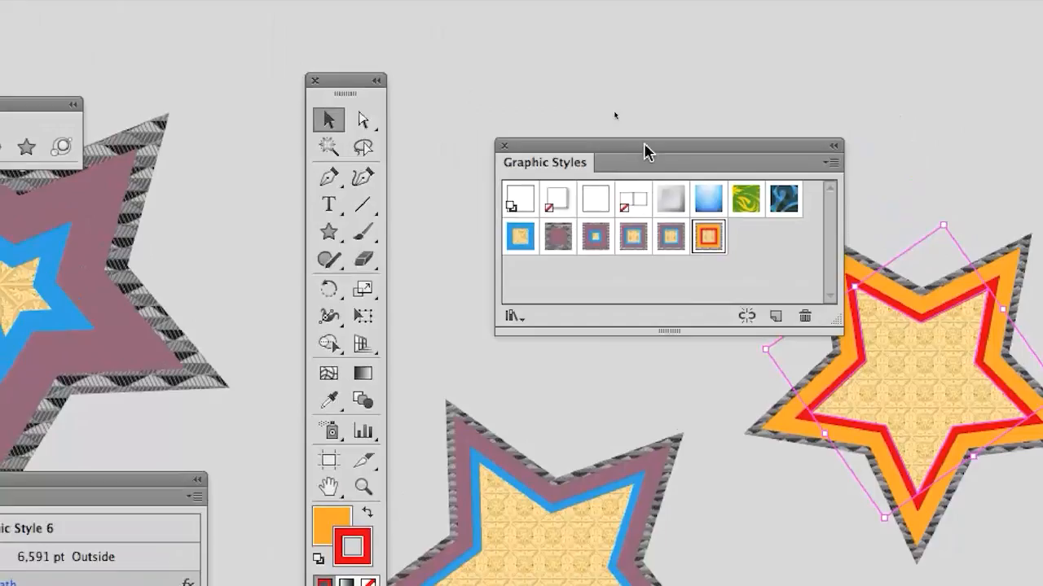
pyautogui.moveTo(633, 111); pyautogui.dragTo(553, 146)
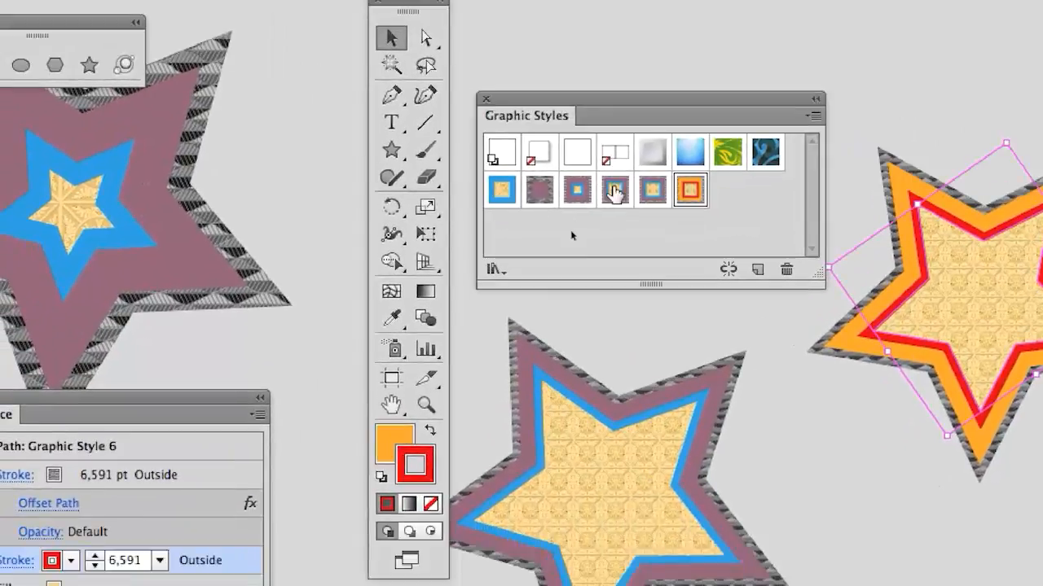
# Step: Select the lower small star and compare the saved multi-stroke styles on it, ending on Graphic Style 6
pyautogui.click(584, 449)
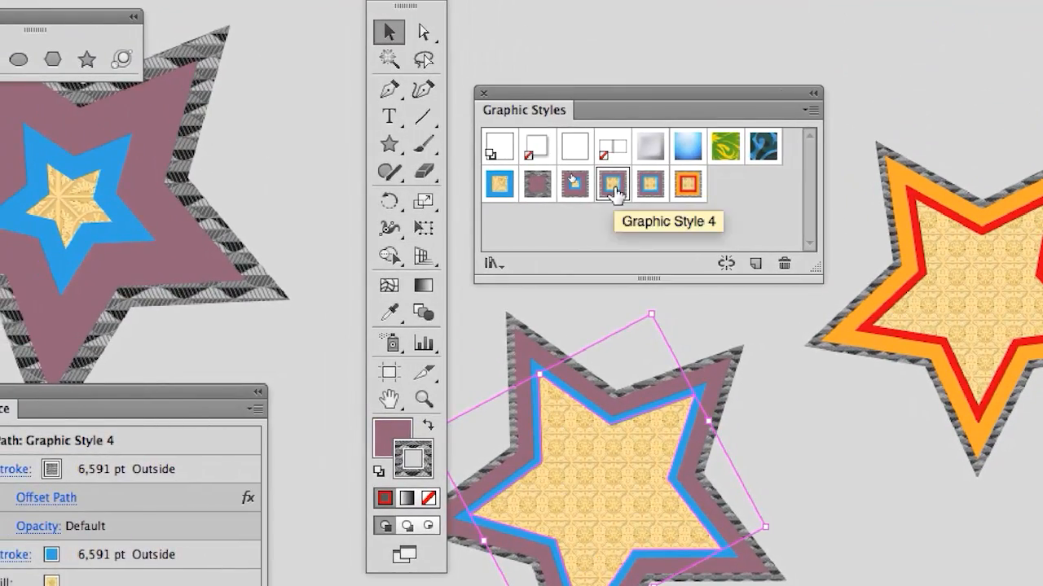
pyautogui.click(613, 141)
pyautogui.click(602, 190)
pyautogui.click(626, 190)
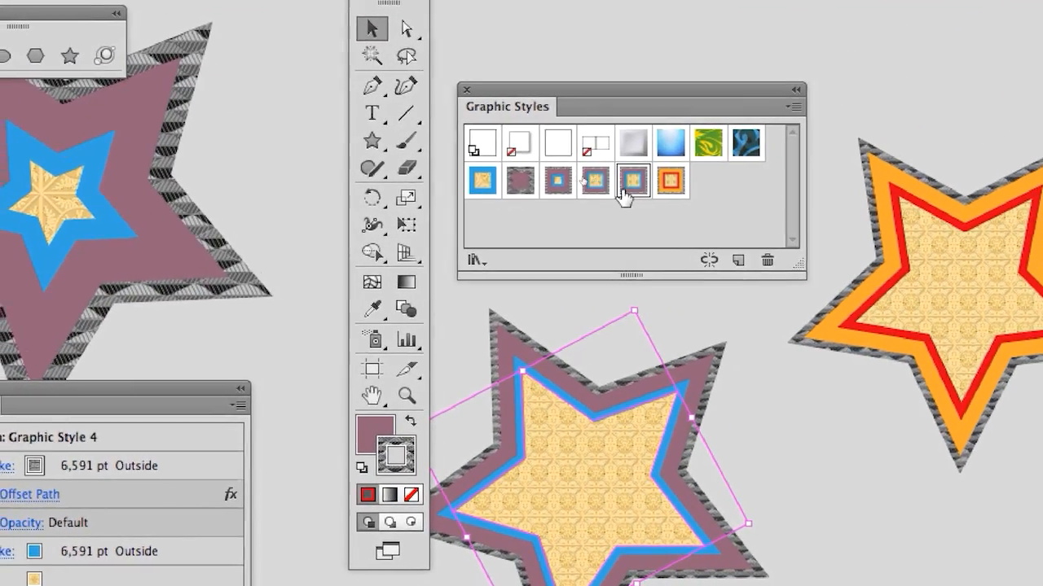
pyautogui.click(601, 190)
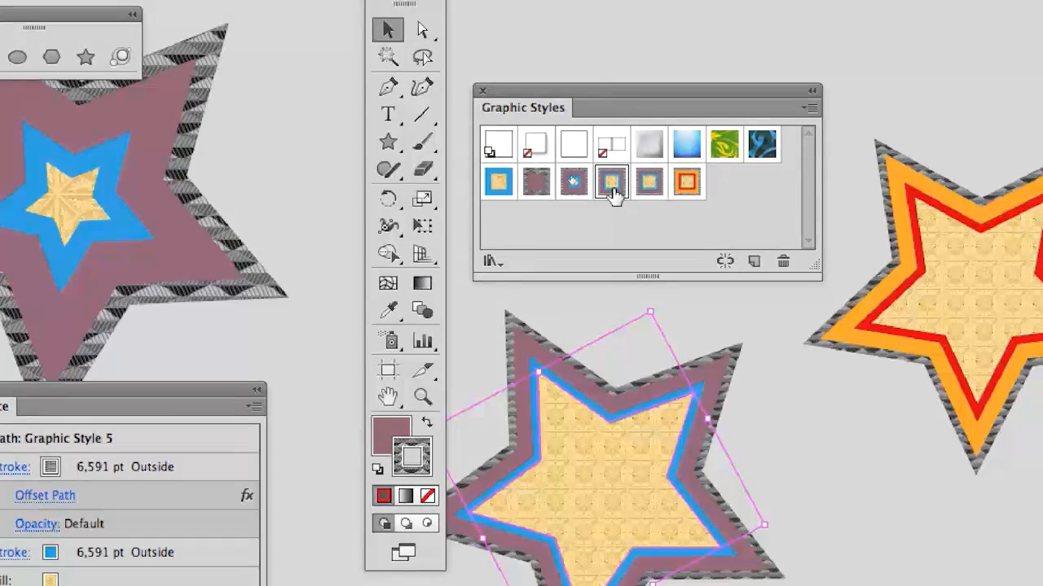
pyautogui.click(648, 184)
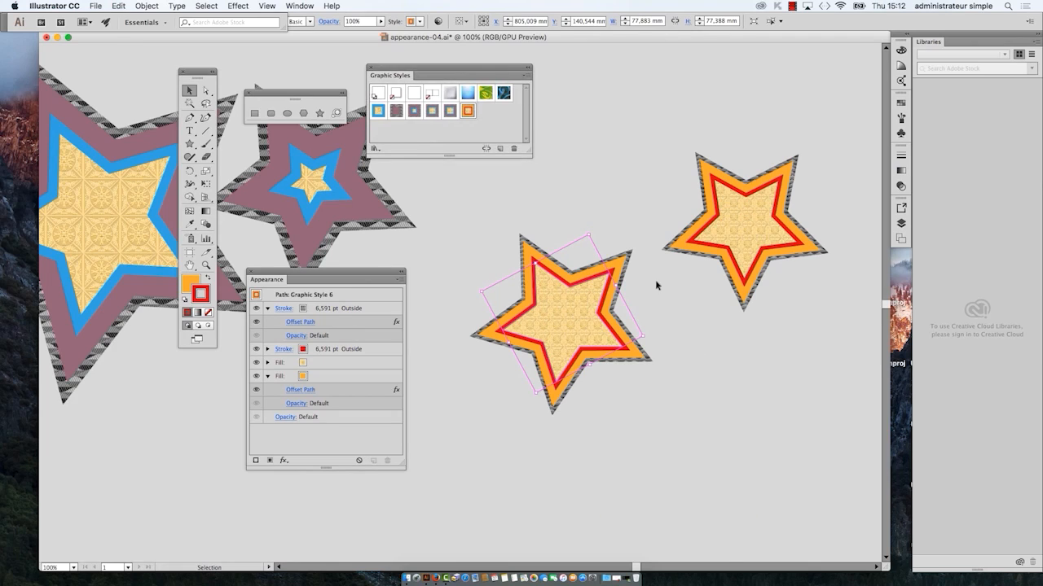
# Step: Clear the Appearance panel from the artboard and add the point text "good dog" in 12 pt Myriad Pro below the artwork
pyautogui.scroll(-3, 656, 285)
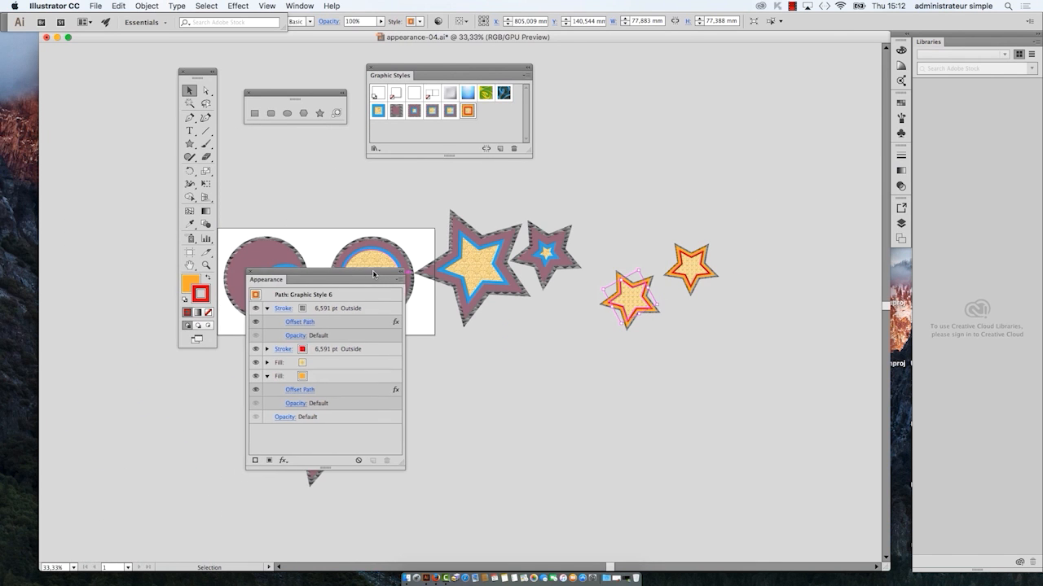
pyautogui.moveTo(373, 273); pyautogui.dragTo(202, 409)
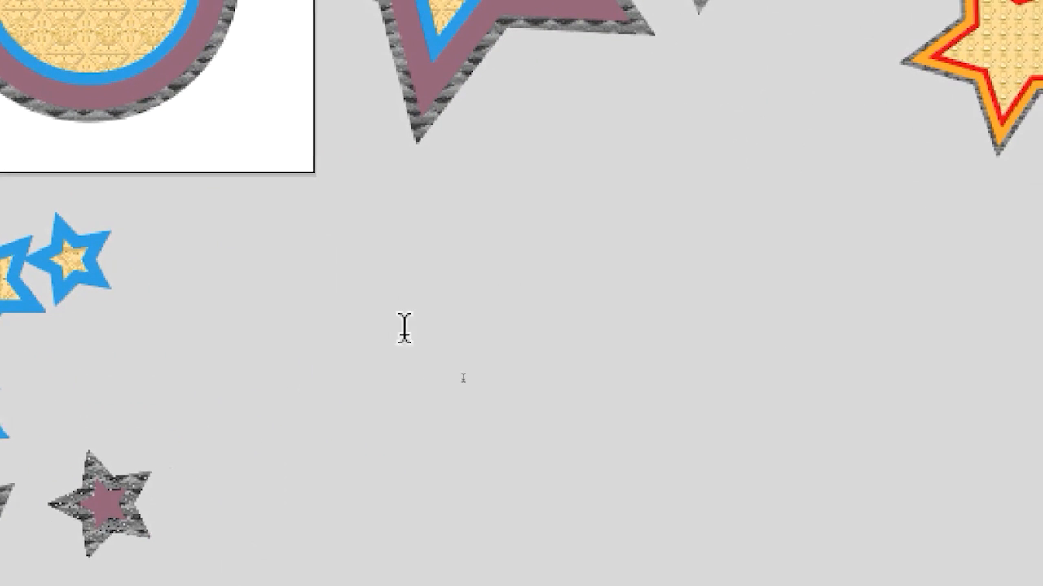
pyautogui.hotkey('ctrl', 'z')
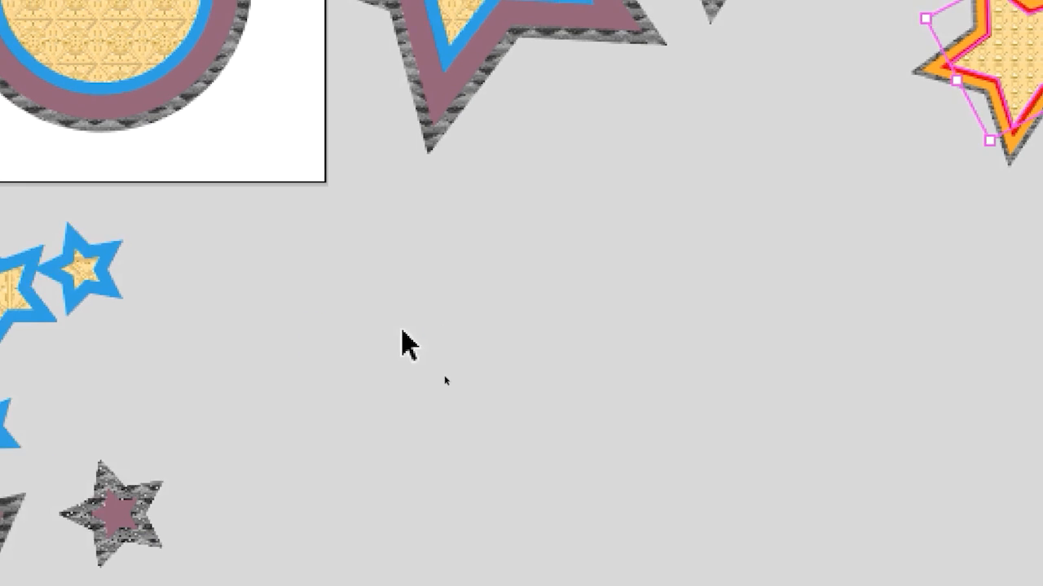
pyautogui.moveTo(294, 305); pyautogui.dragTo(648, 448)
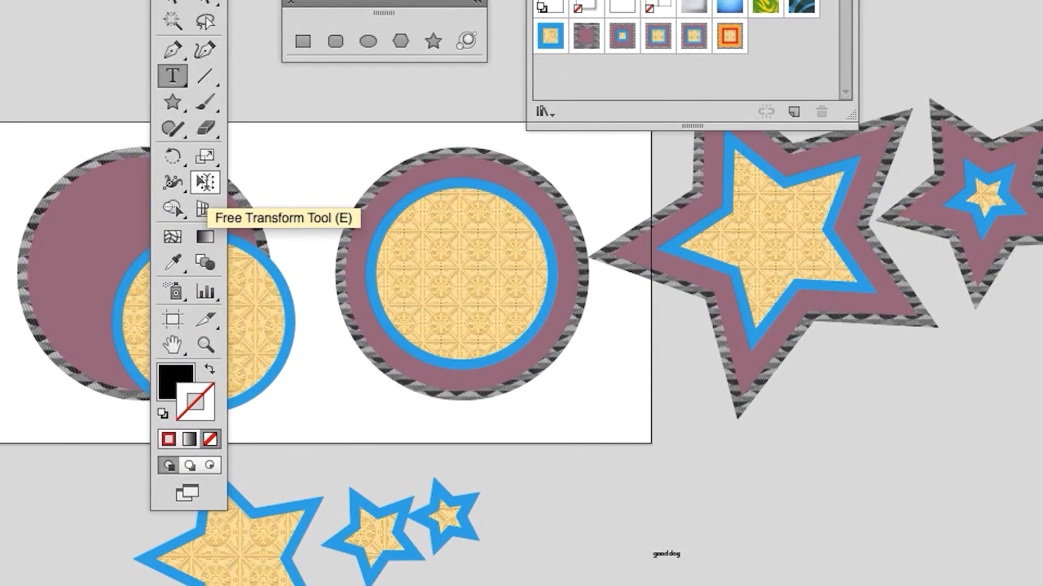
# Step: Enlarge the "good dog" text to about 226 x 60 mm with Free Transform
pyautogui.click(205, 182)
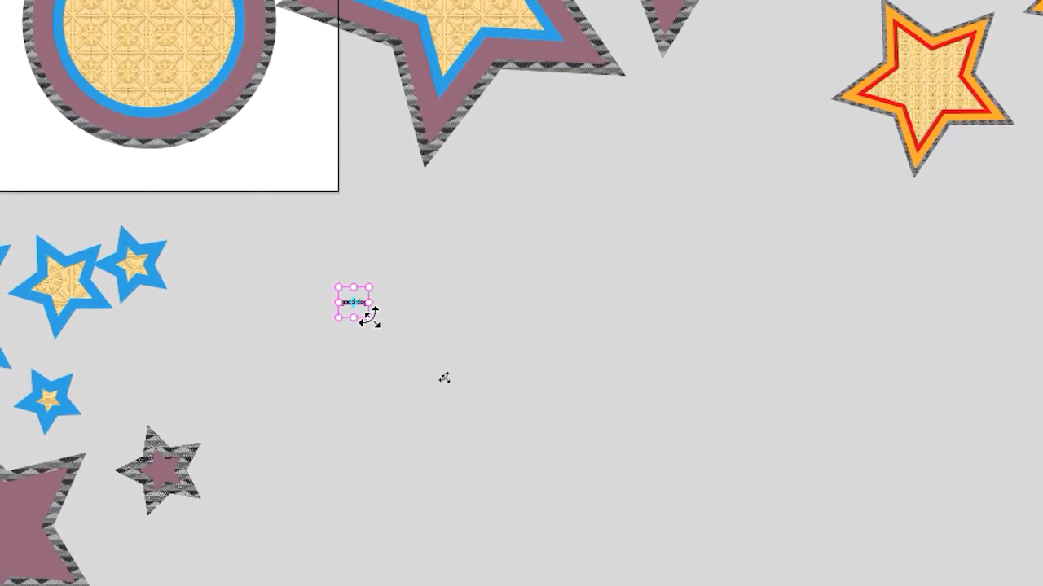
pyautogui.moveTo(369, 317); pyautogui.dragTo(485, 374)
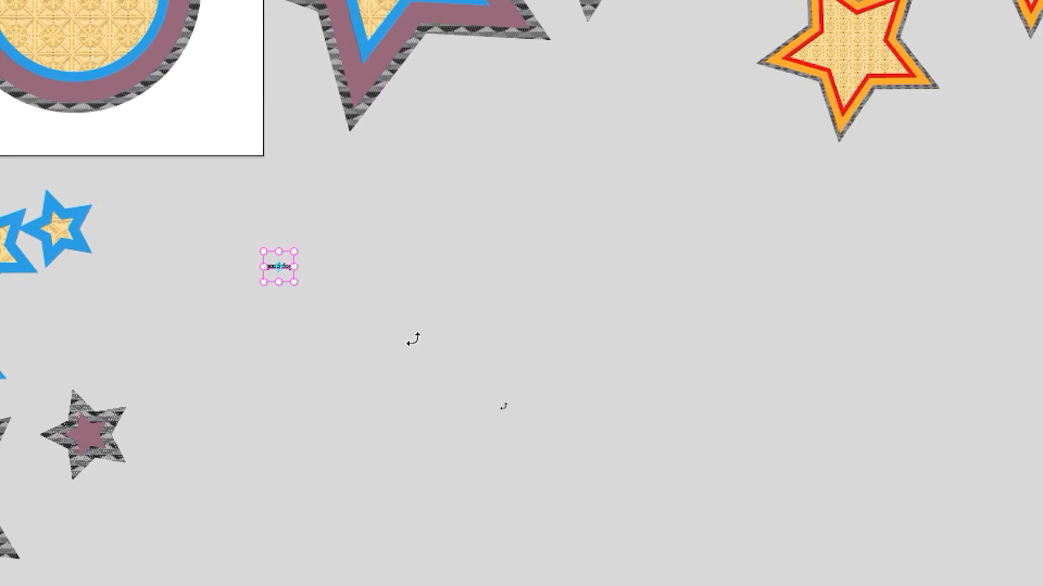
pyautogui.press('v')
pyautogui.scroll(2, 339, 303)
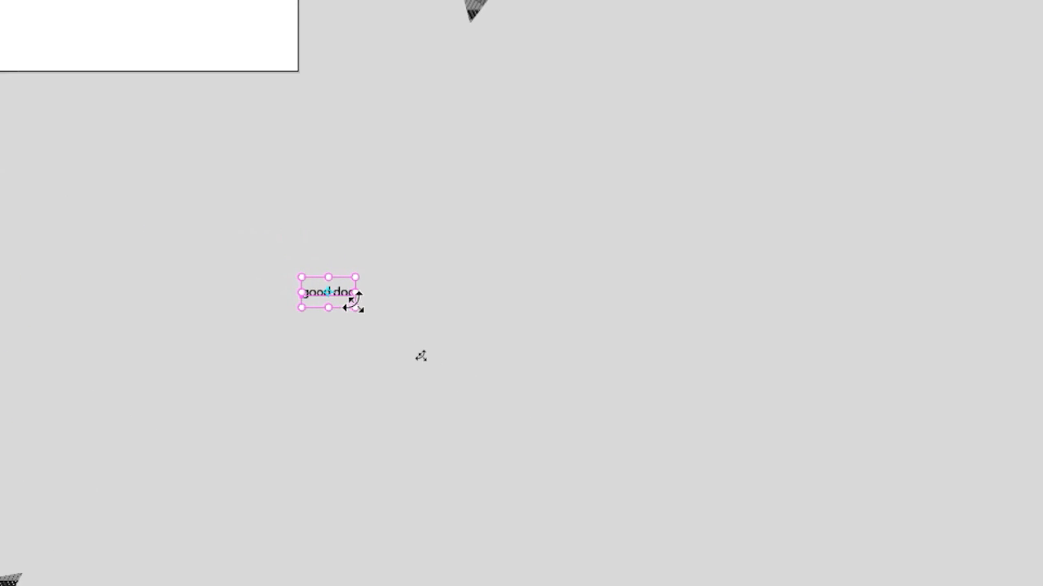
pyautogui.moveTo(423, 343); pyautogui.dragTo(831, 489)
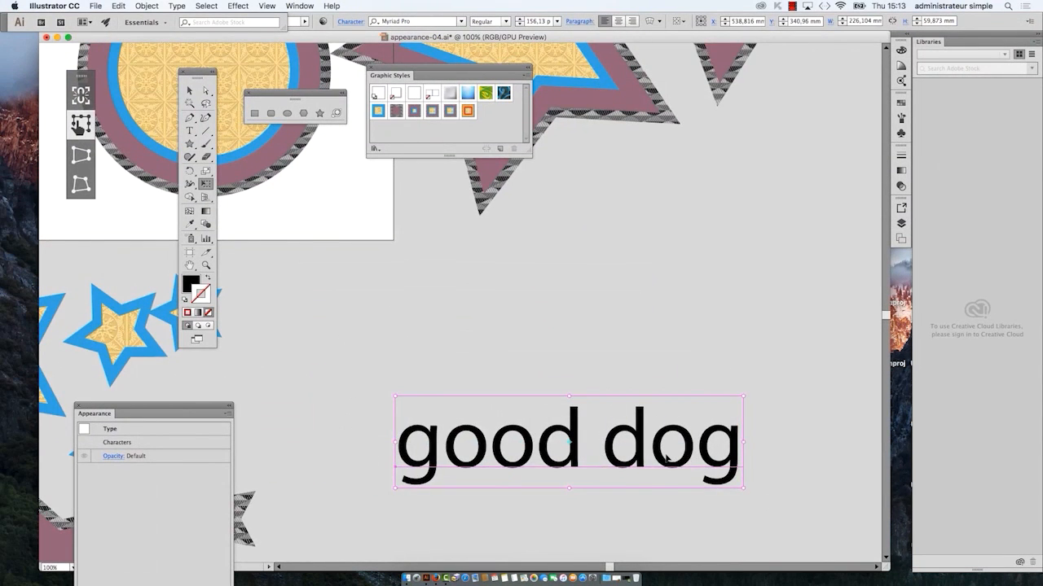
pyautogui.scroll(-1, 662, 444)
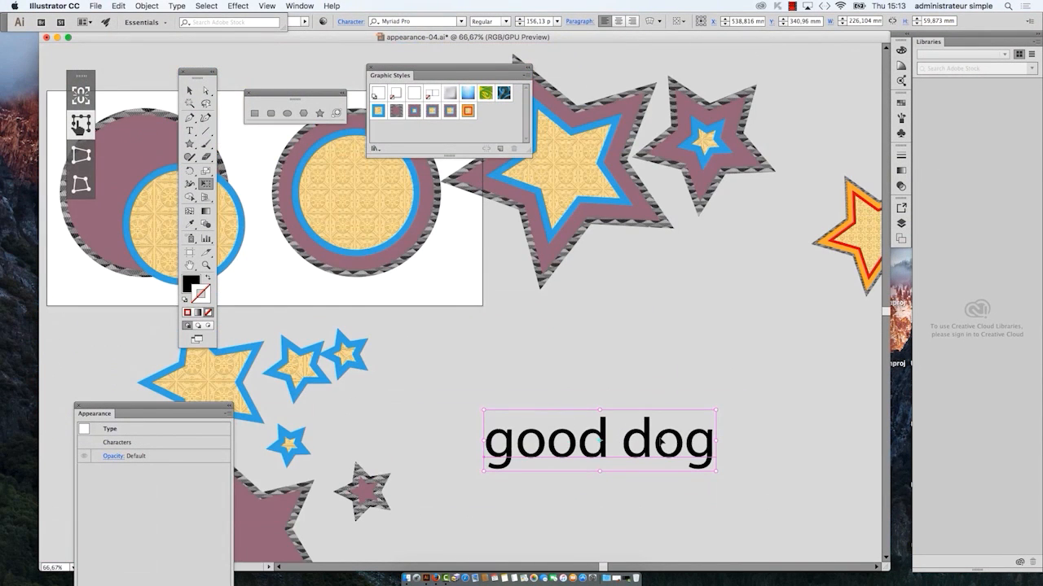
pyautogui.scroll(-1, 660, 442)
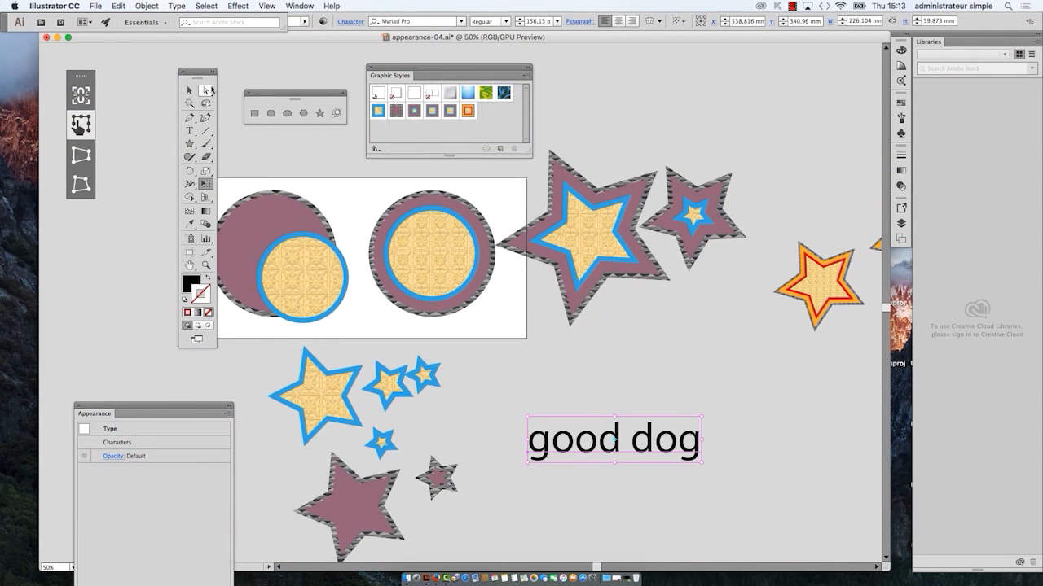
# Step: Move the "good dog" text up slightly and compare Graphic Styles 6, 3, 4 and 5 on it
pyautogui.moveTo(617, 411); pyautogui.dragTo(626, 379)
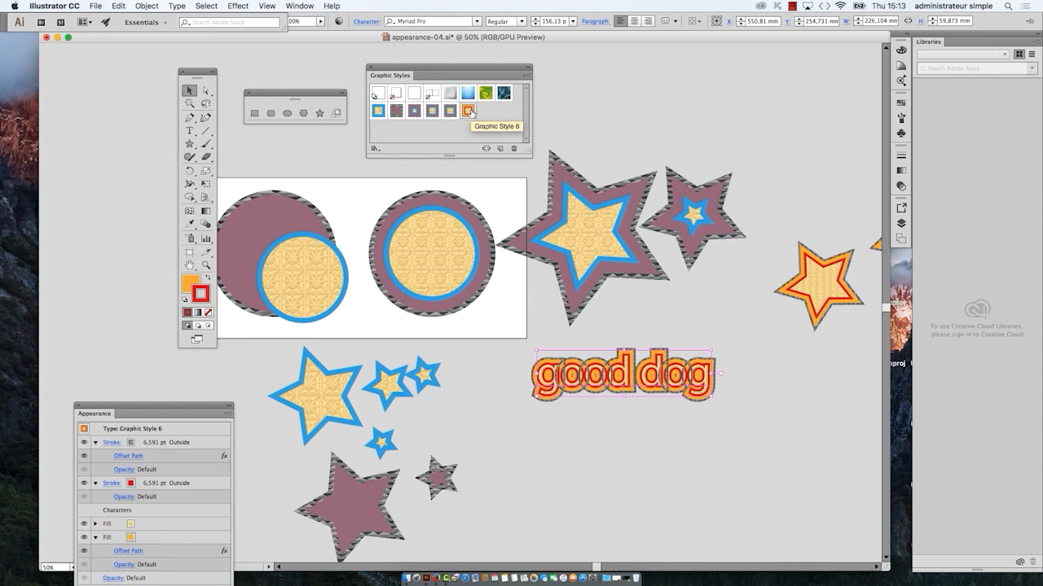
pyautogui.moveTo(491, 69); pyautogui.dragTo(480, 327)
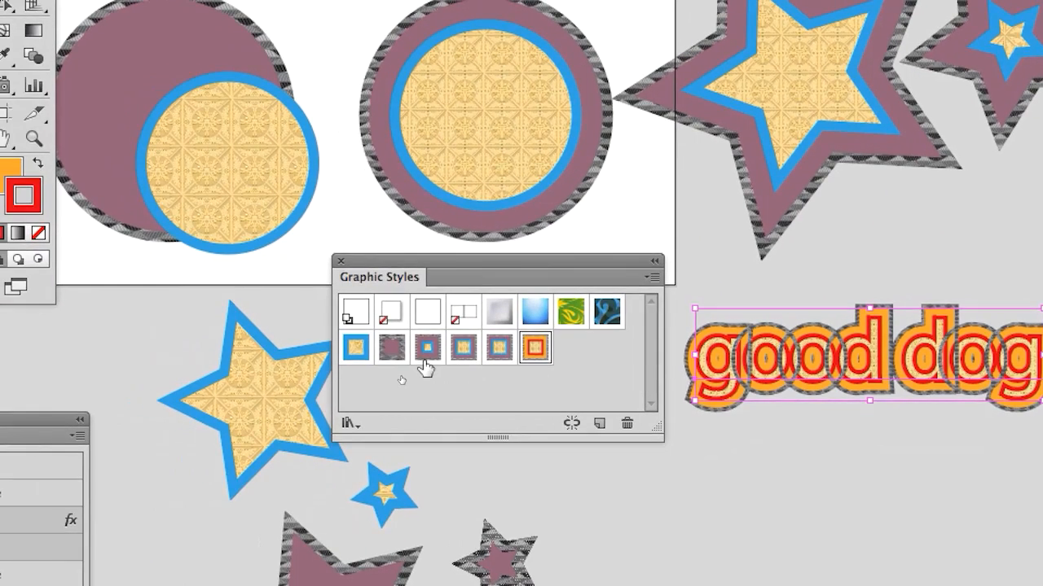
pyautogui.click(427, 367)
pyautogui.click(464, 367)
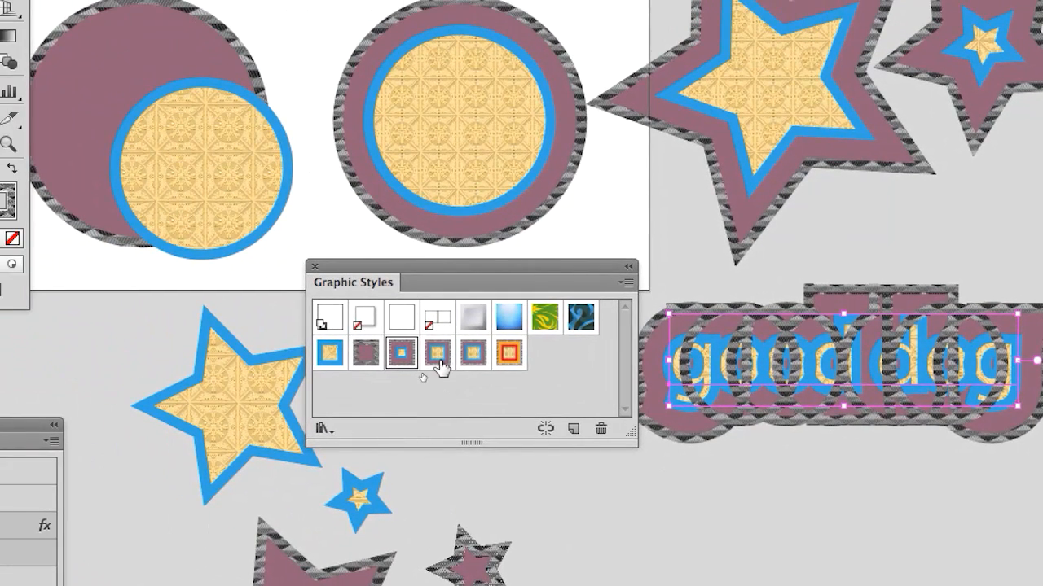
pyautogui.click(440, 366)
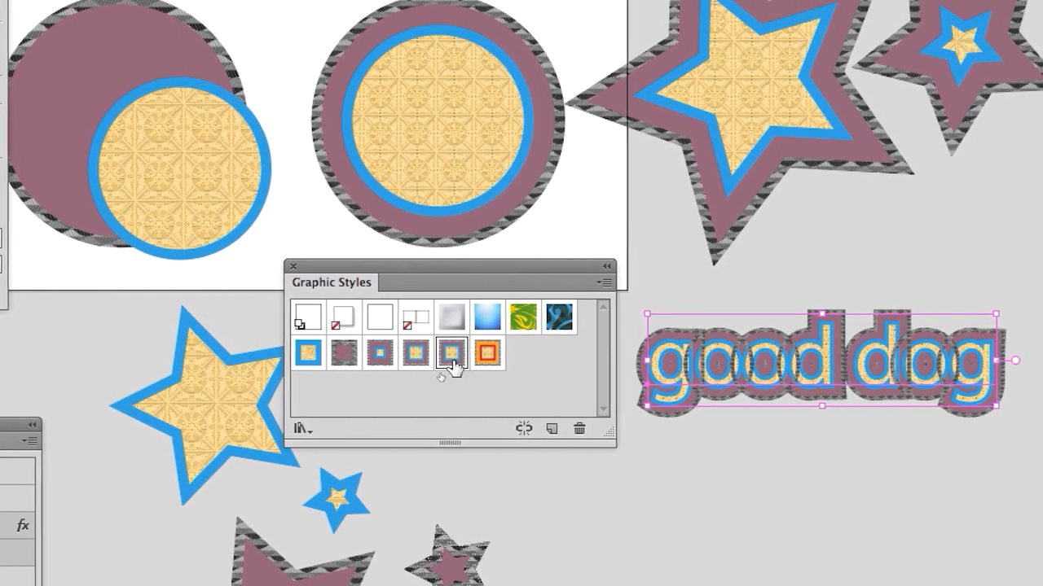
pyautogui.click(484, 359)
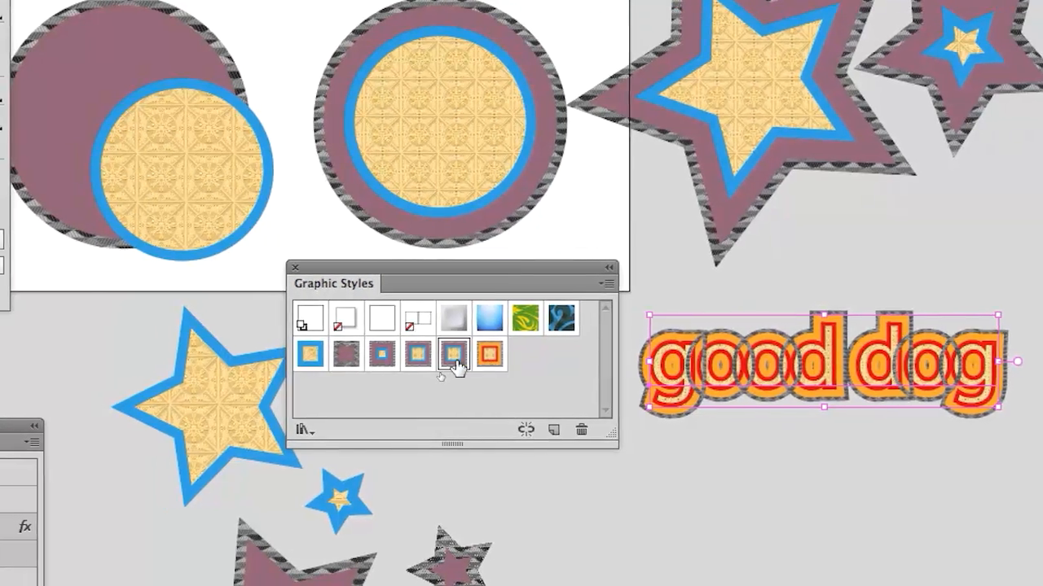
pyautogui.click(437, 359)
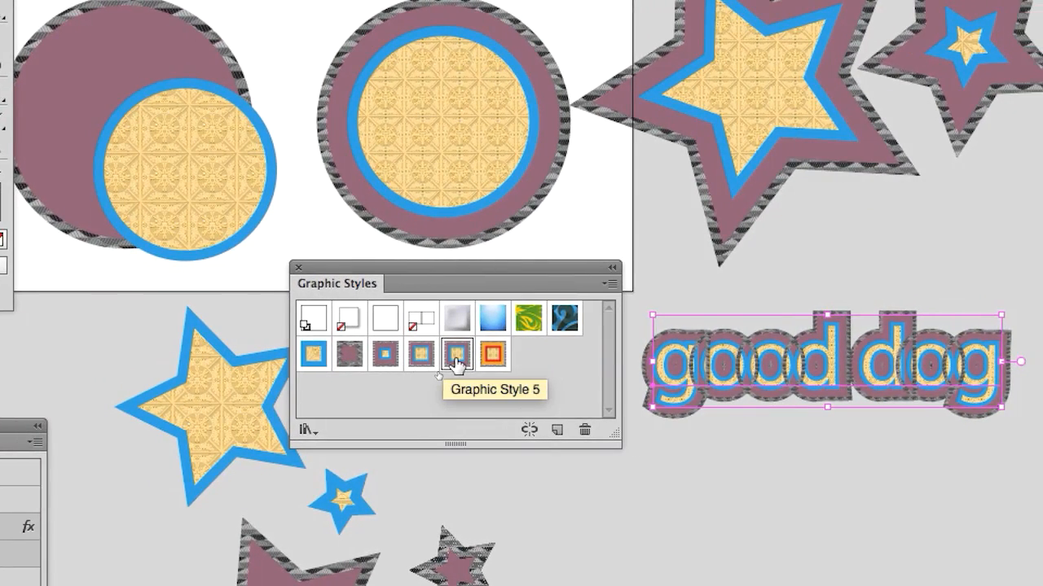
# Step: Delete the duplicate Graphic Style 5 and apply the orange-and-red Graphic Style 6 to the text
pyautogui.moveTo(457, 363); pyautogui.dragTo(584, 431)
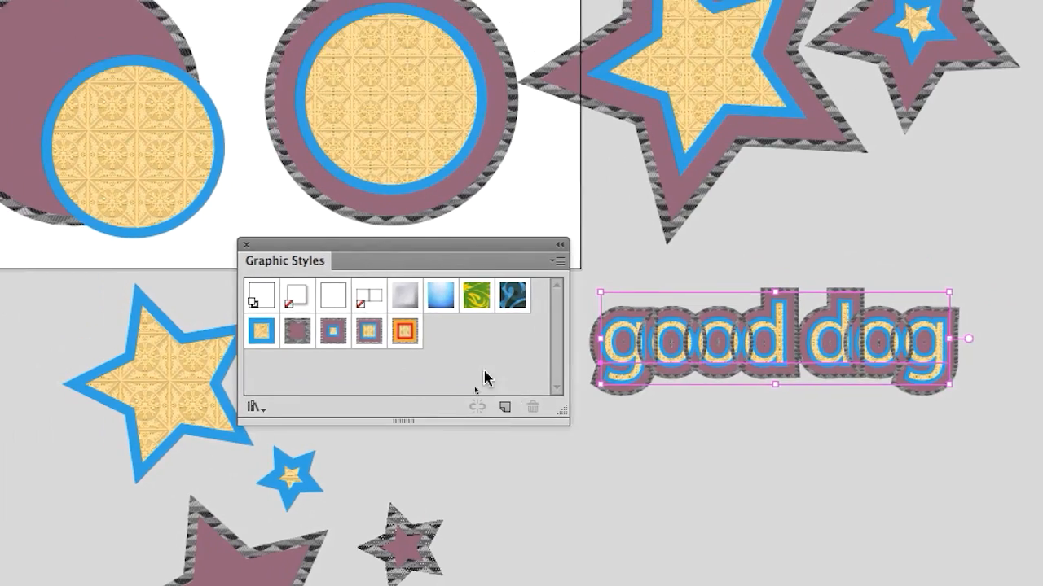
pyautogui.click(400, 338)
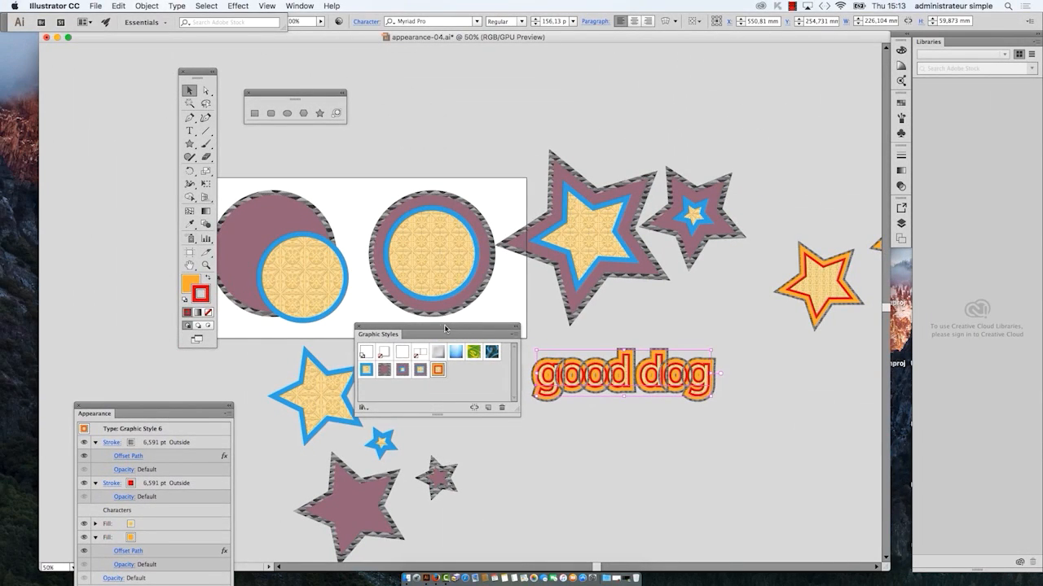
# Step: Replace the word "good" with "bad" in the live text so it reads "bad dog", and deselect it
pyautogui.press('super+equal')
pyautogui.press('super+equal')
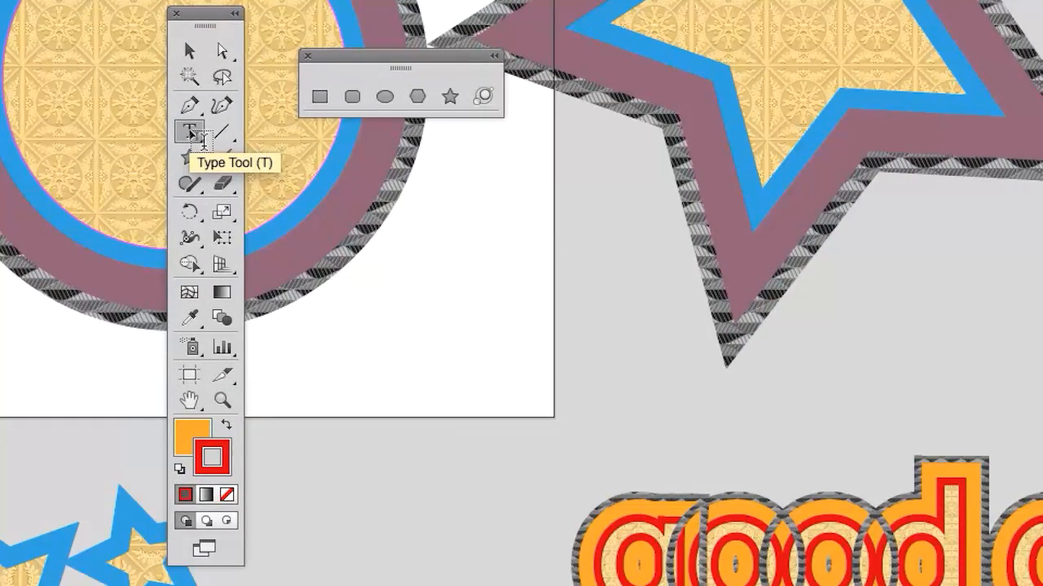
pyautogui.click(190, 133)
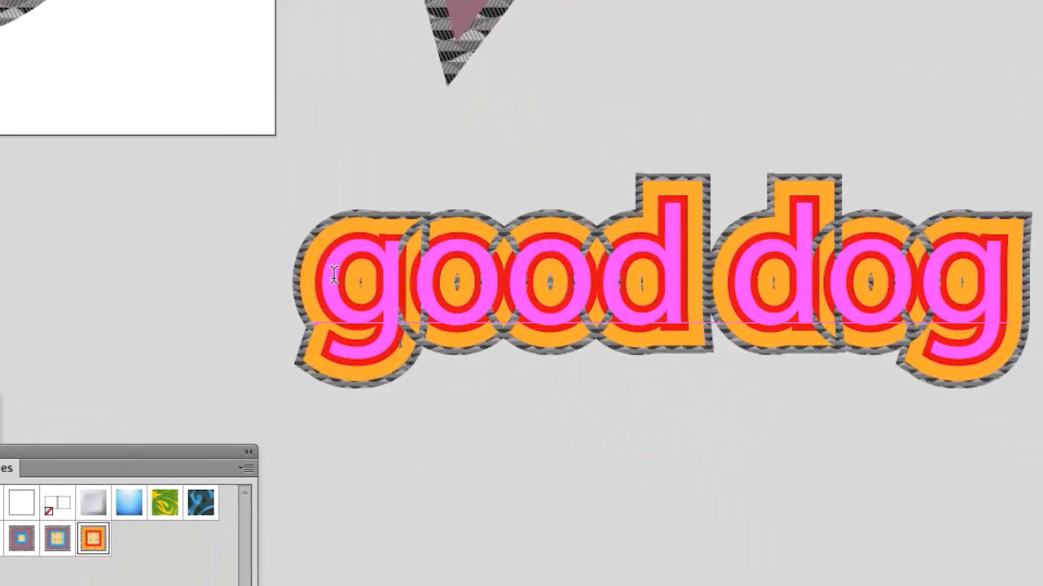
pyautogui.moveTo(333, 275); pyautogui.dragTo(710, 281)
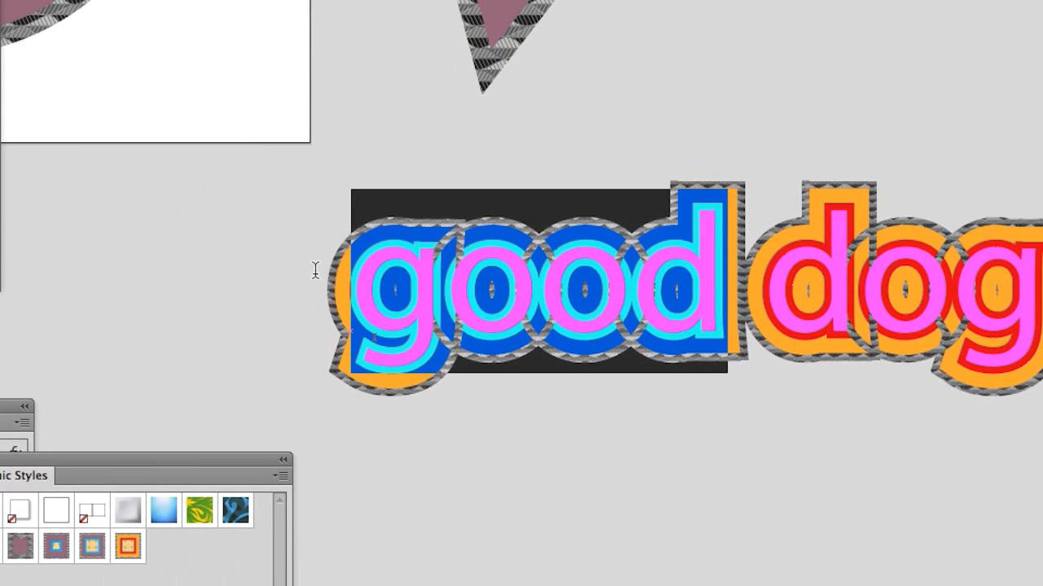
pyautogui.write('bad d')
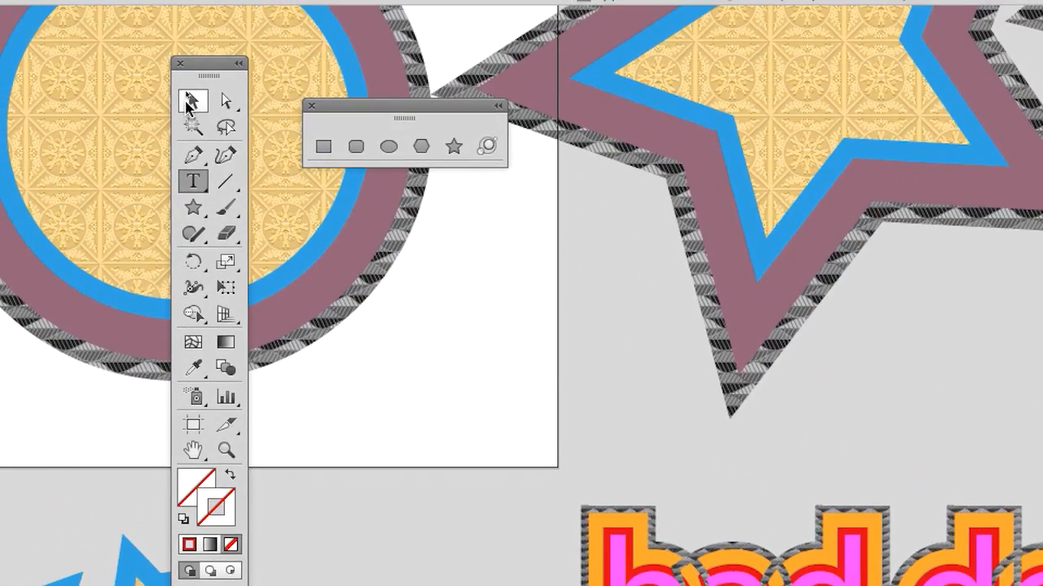
pyautogui.press('Escape')
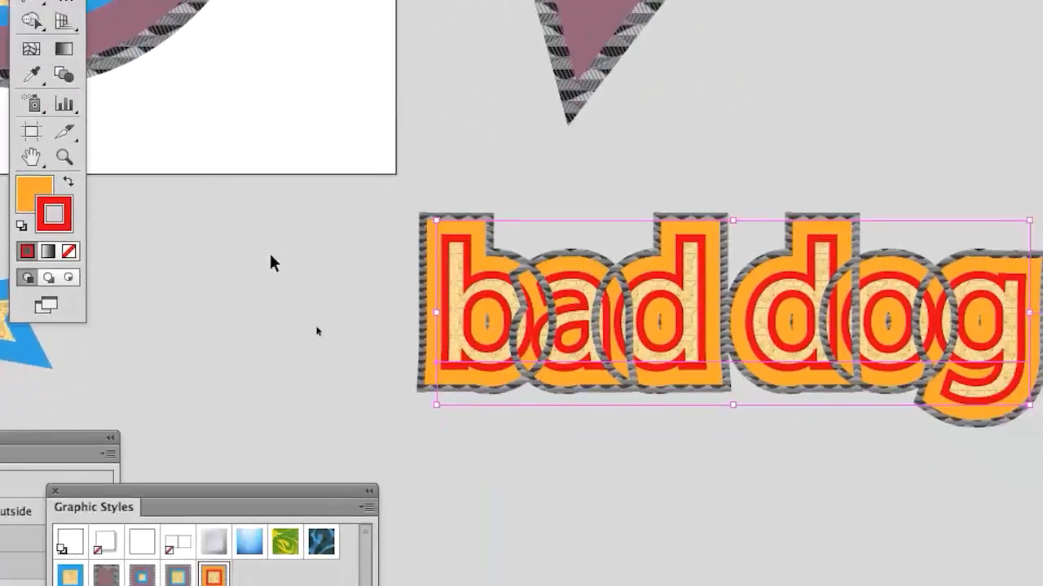
pyautogui.click(320, 319)
pyautogui.press('super+equal')
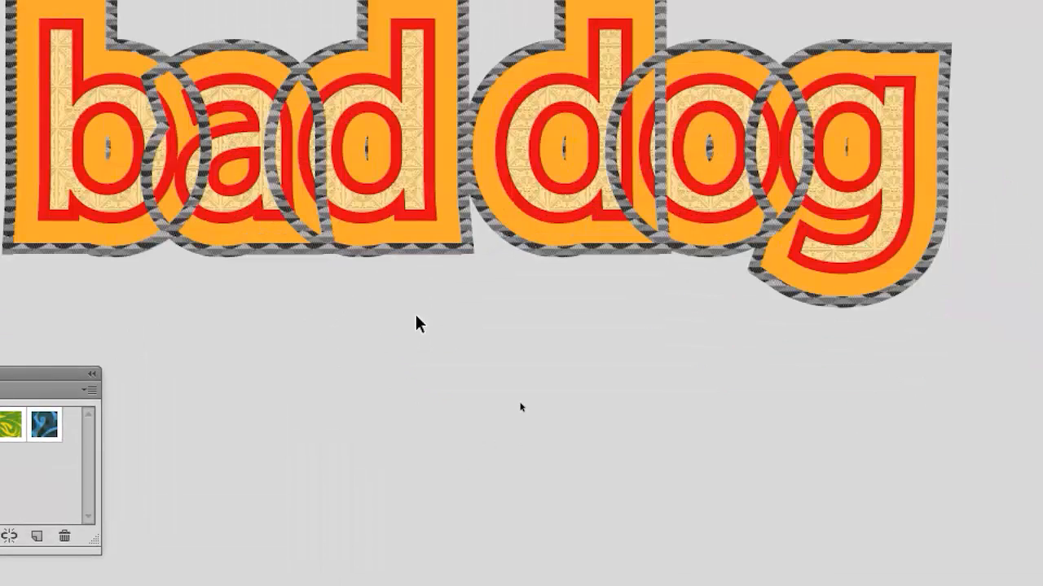
pyautogui.press('super+minus')
pyautogui.press('super+minus')
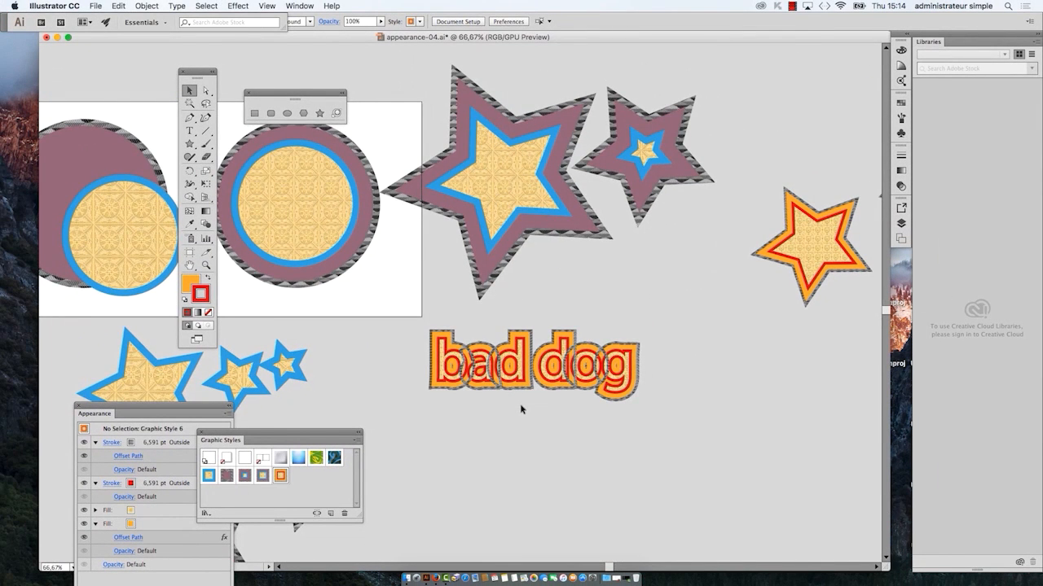
pyautogui.scroll(-1, 521, 409)
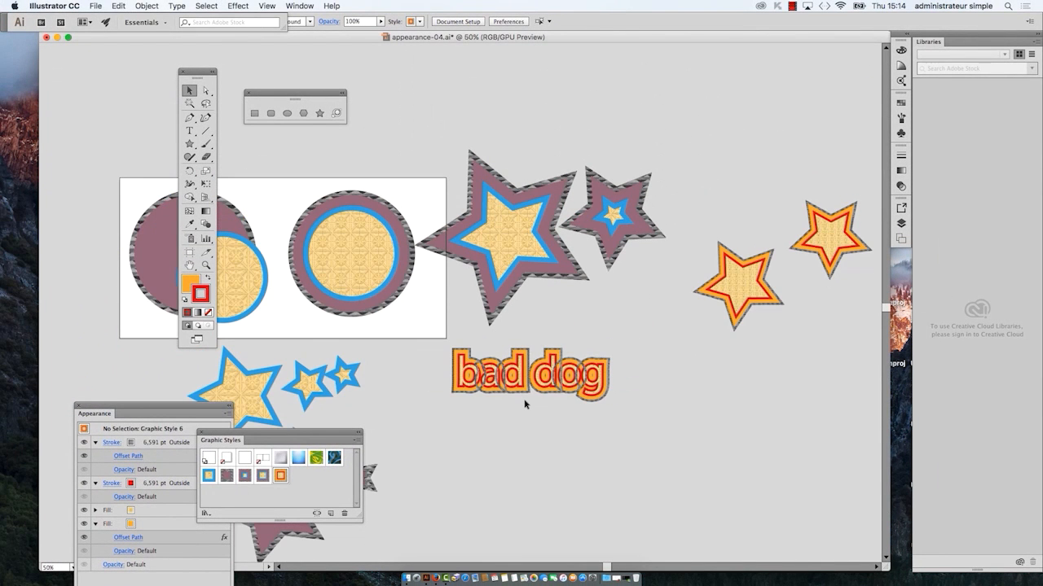
# Step: Save the artwork as appearance-05.ai in the B1K1 AI start folder with the Illustrator CC version options
pyautogui.click(95, 6)
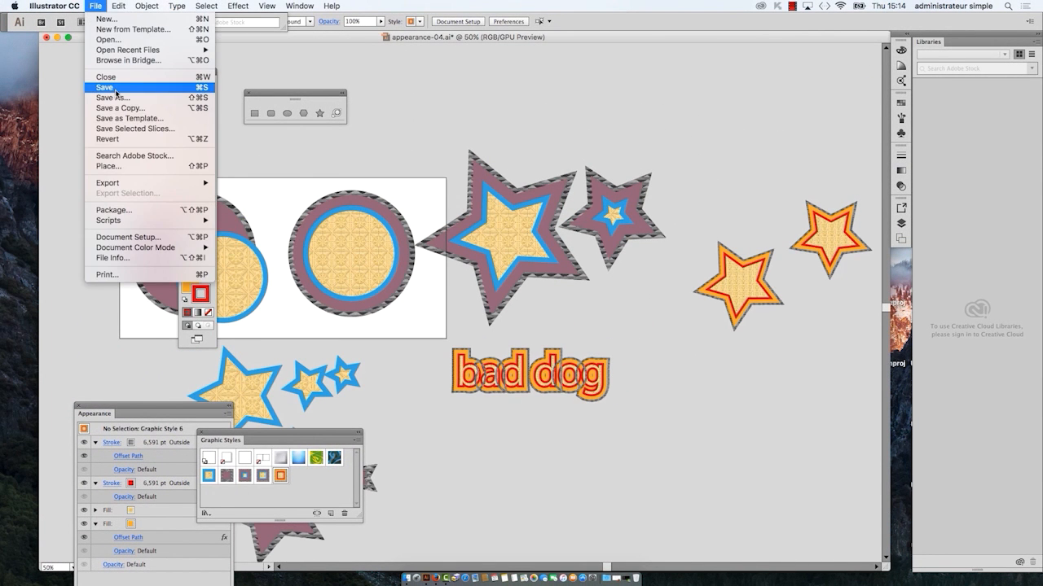
pyautogui.press('Return')
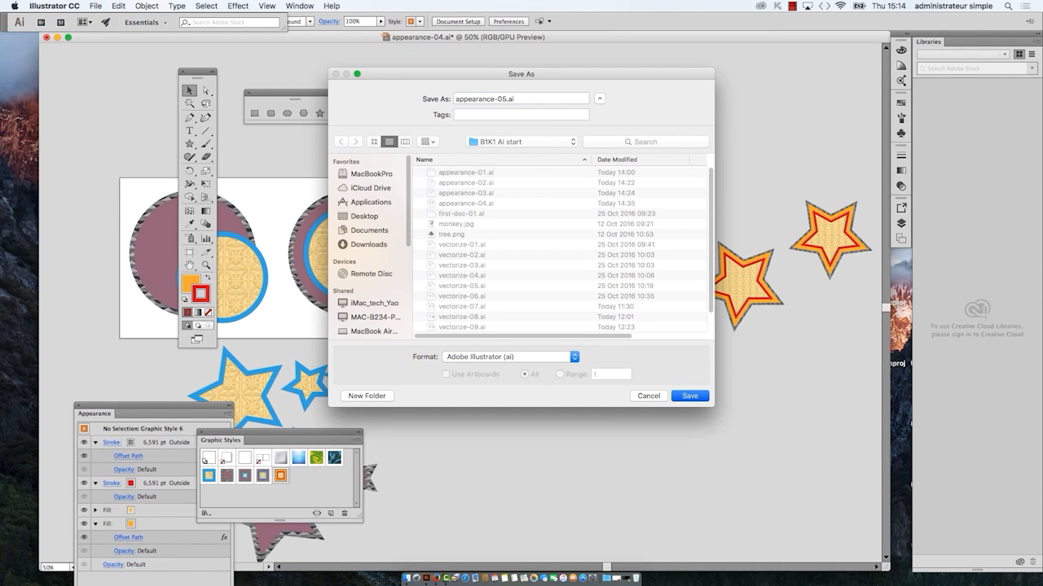
pyautogui.click(698, 396)
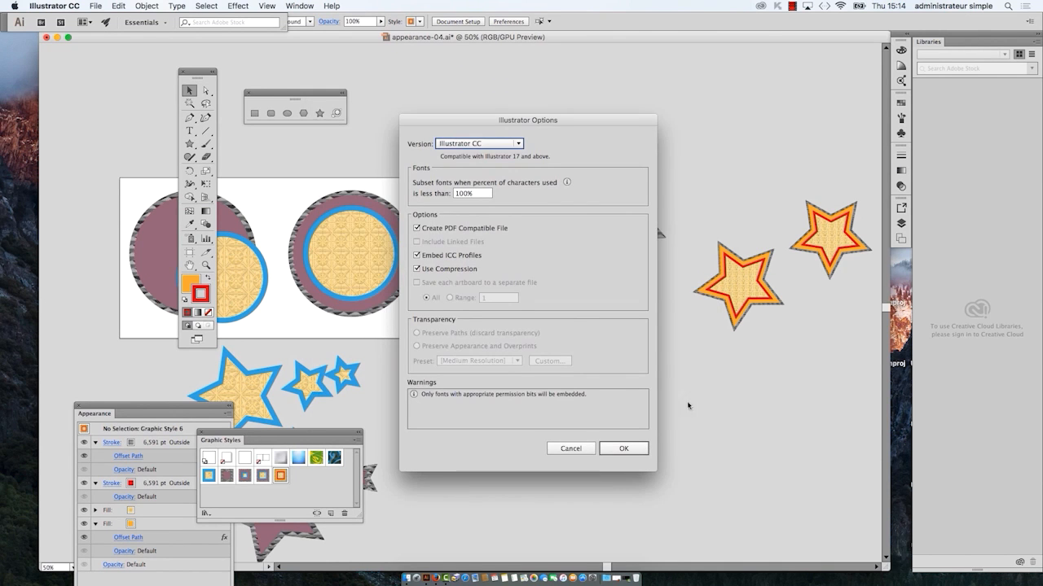
pyautogui.click(627, 450)
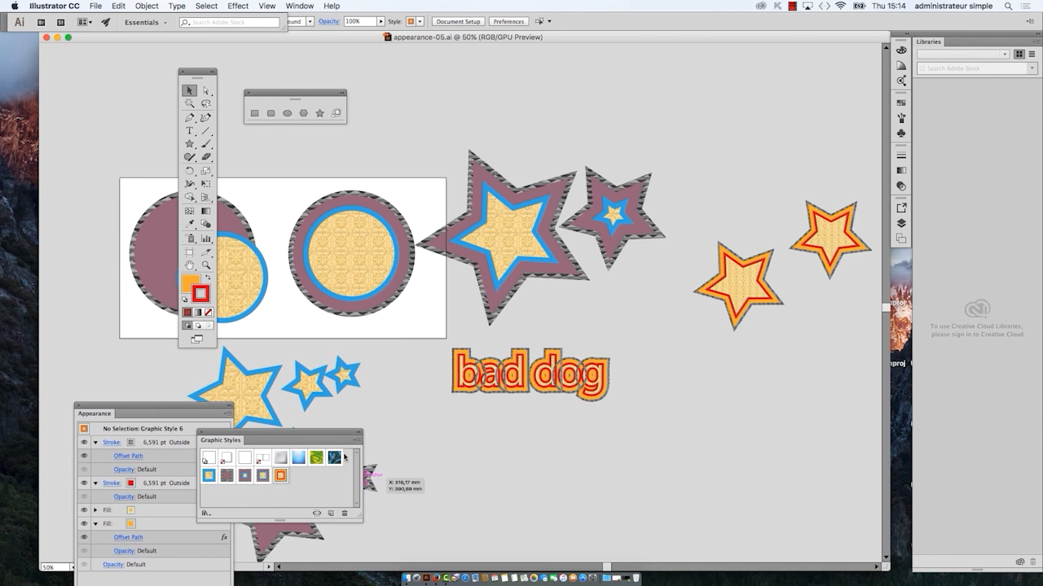
# Step: Move the Graphic Styles panel above the stars and review its panel commands
pyautogui.moveTo(354, 445); pyautogui.dragTo(745, 82)
pyautogui.click(748, 80)
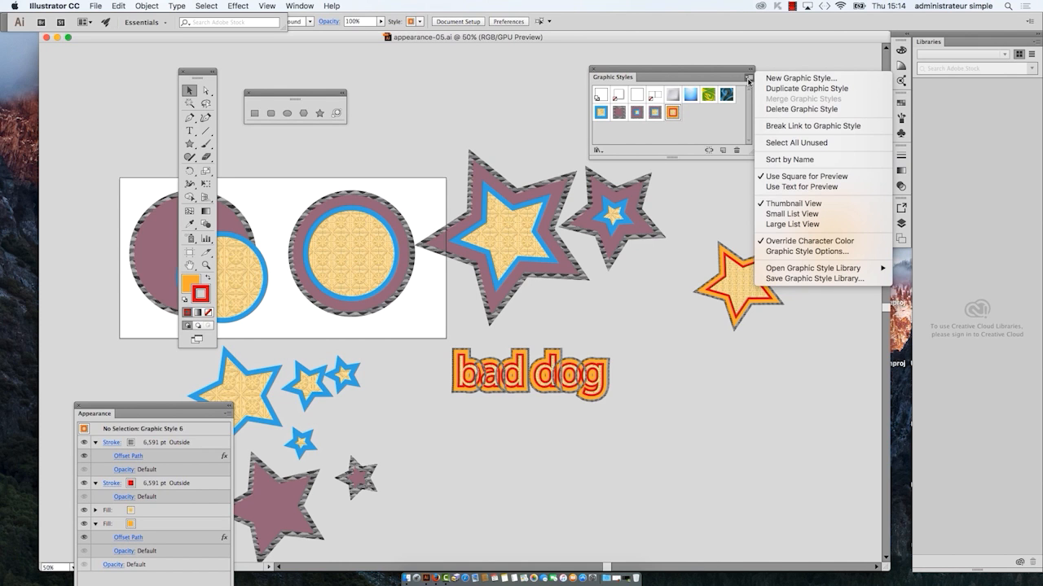
pyautogui.click(707, 71)
pyautogui.click(748, 78)
pyautogui.click(716, 69)
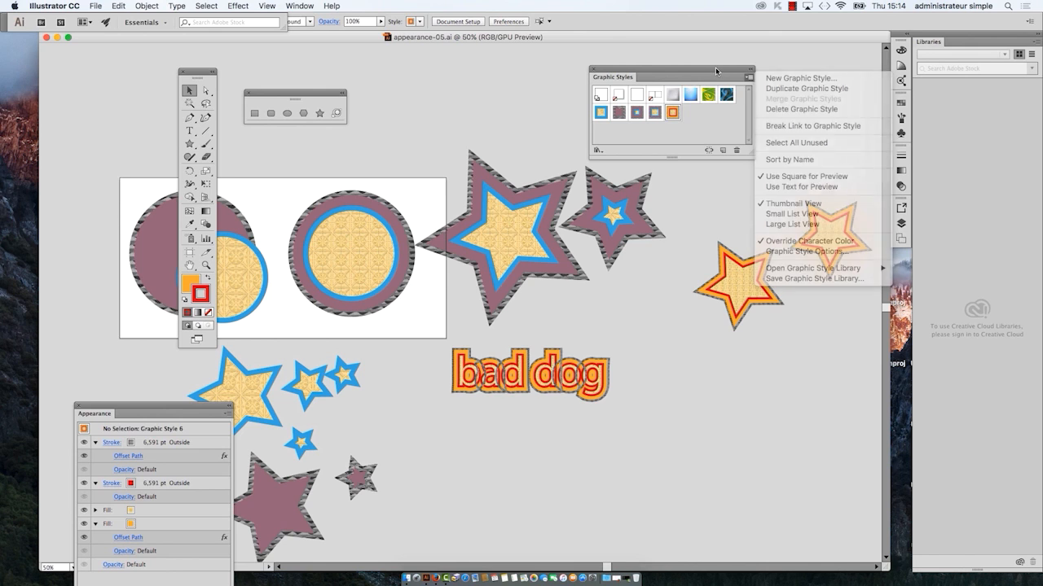
# Step: Create a new A4 portrait document with the Print profile and the name Untitled-1
pyautogui.click(98, 6)
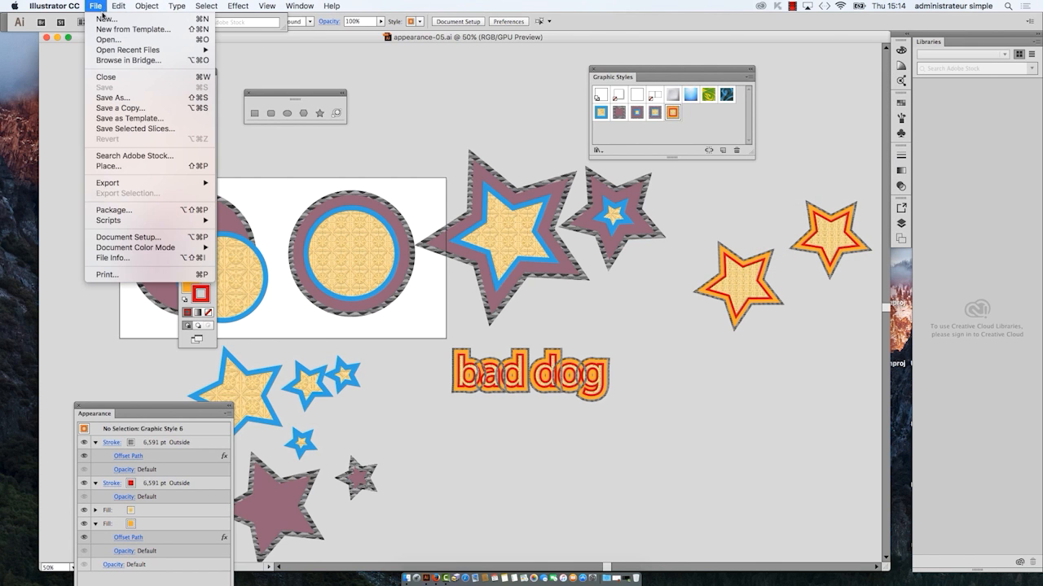
pyautogui.click(104, 20)
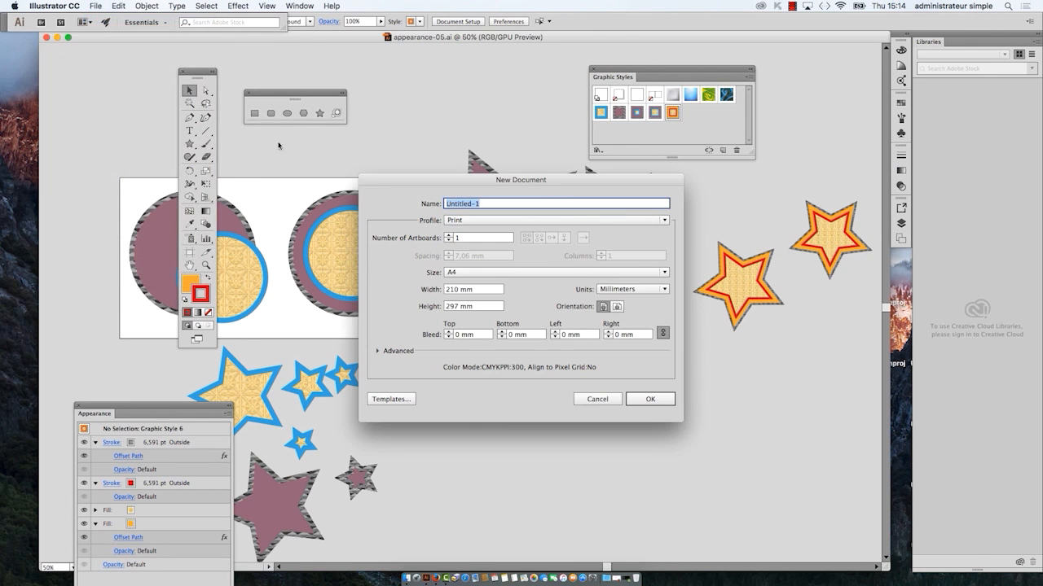
pyautogui.click(643, 401)
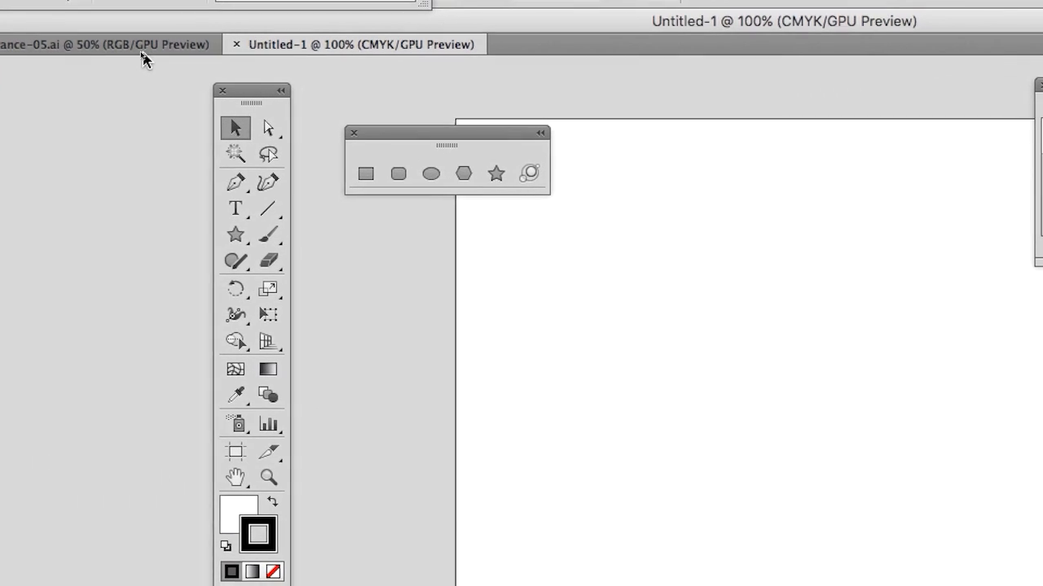
# Step: Compare the color modes of the two open documents and set Untitled-1 to RGB Color
pyautogui.click(145, 54)
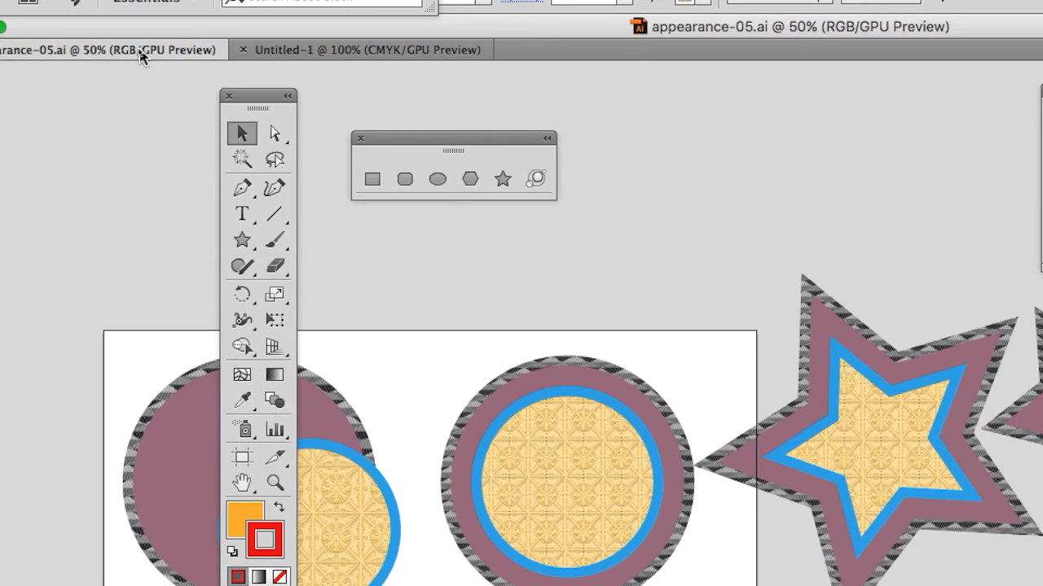
pyautogui.click(211, 51)
pyautogui.click(40, 49)
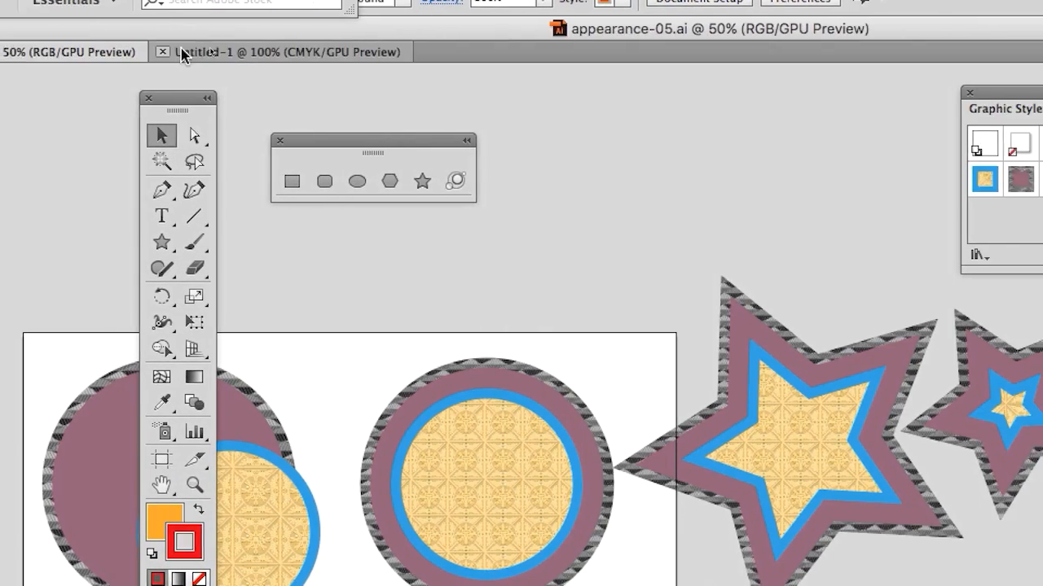
pyautogui.click(182, 53)
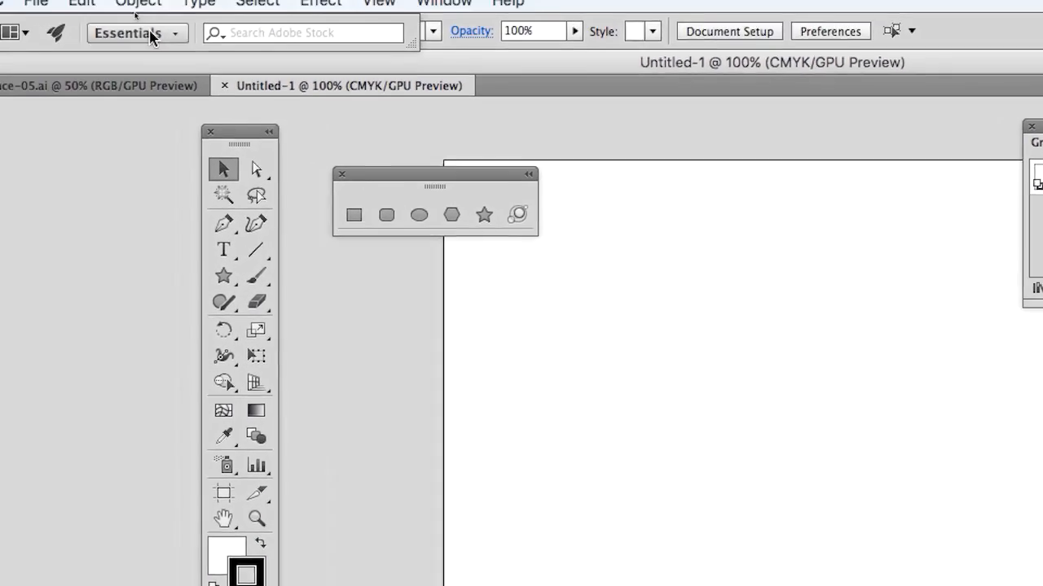
pyautogui.click(110, 9)
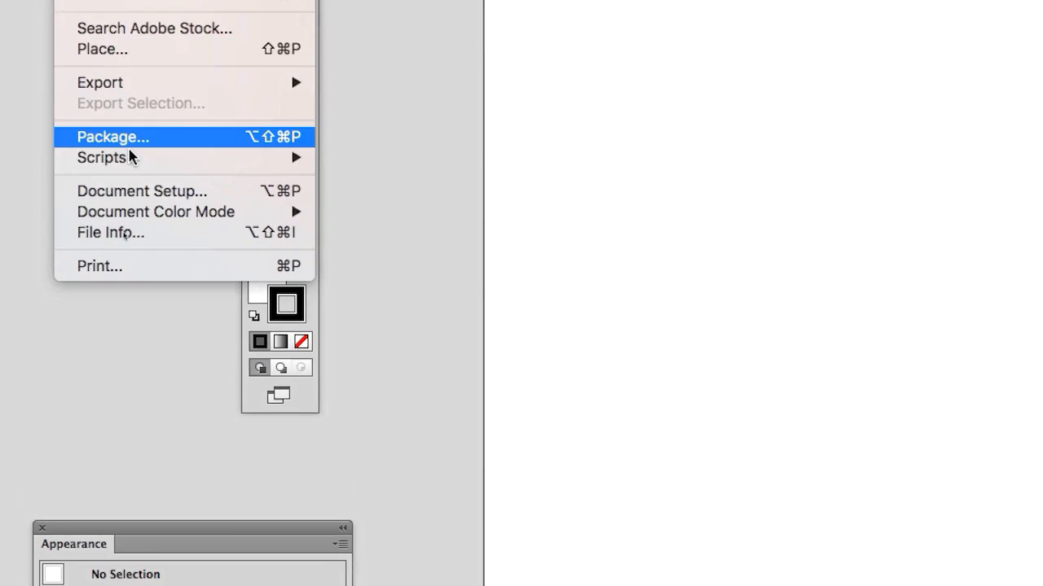
pyautogui.moveTo(224, 460)
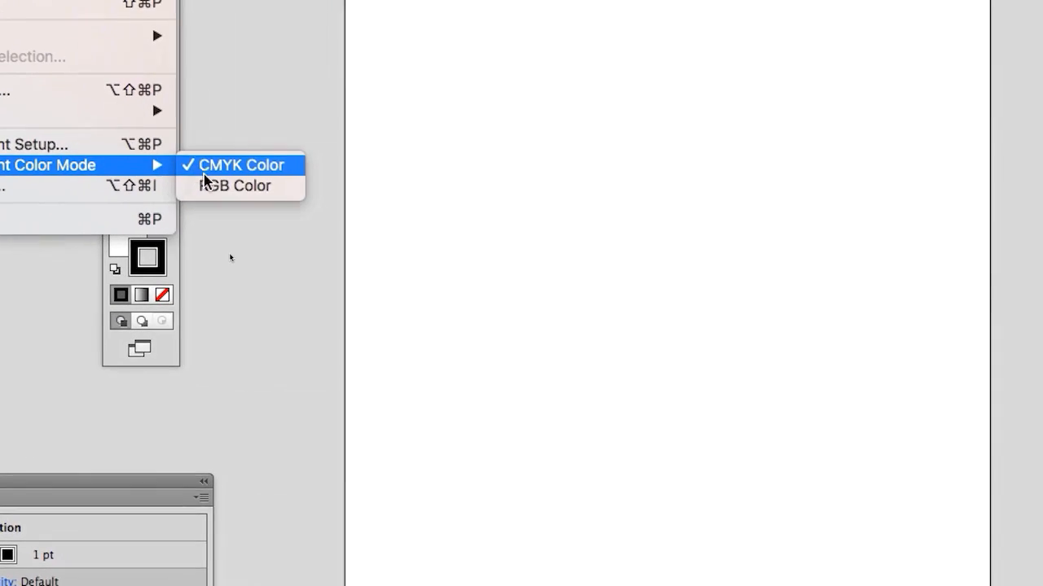
pyautogui.click(329, 187)
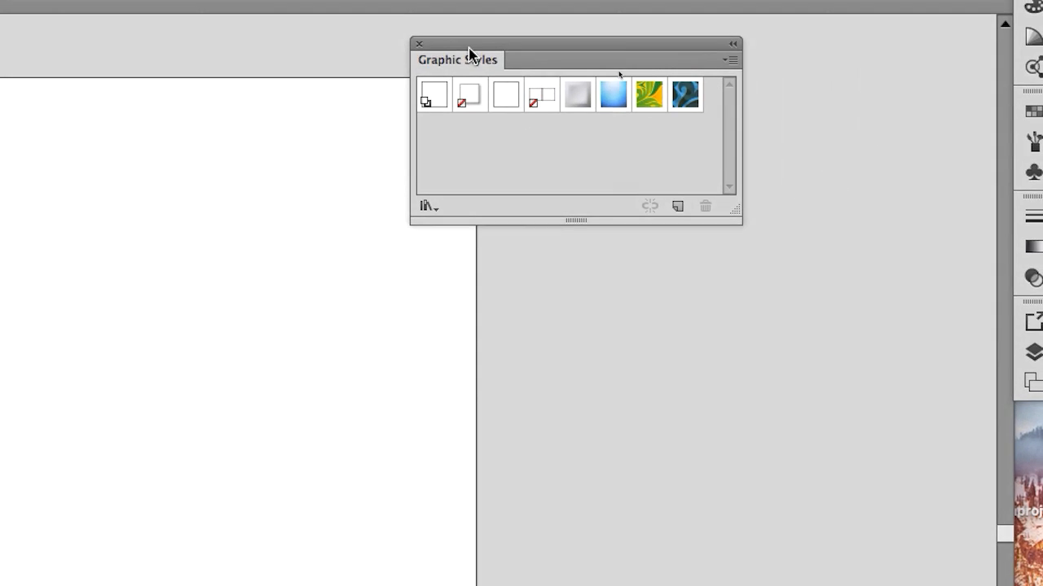
# Step: Copy the small purple-and-blue star from appearance-05.ai and paste it into Untitled-1
pyautogui.moveTo(1038, 84); pyautogui.dragTo(858, 272)
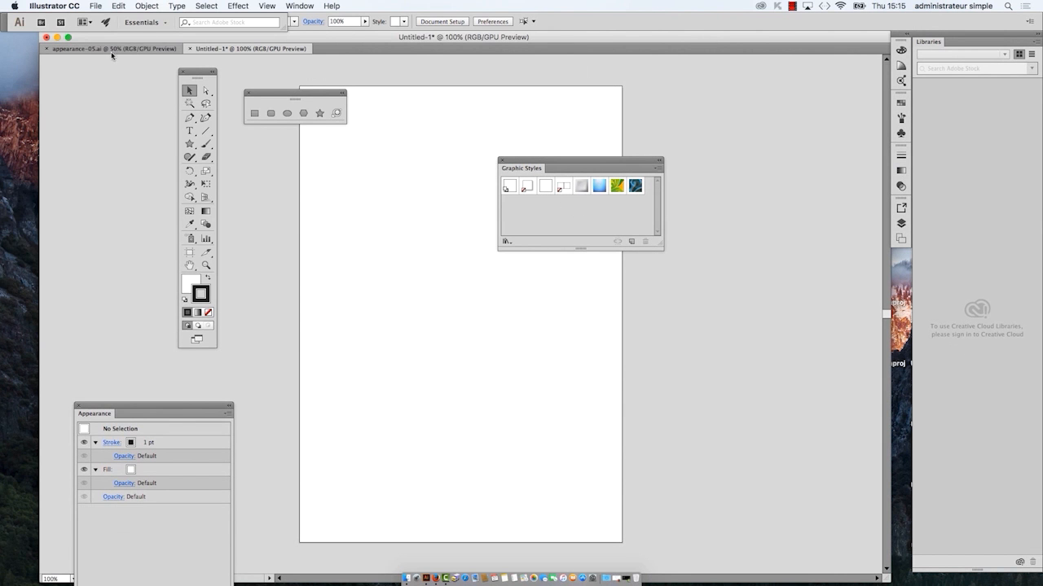
pyautogui.moveTo(544, 159); pyautogui.dragTo(681, 140)
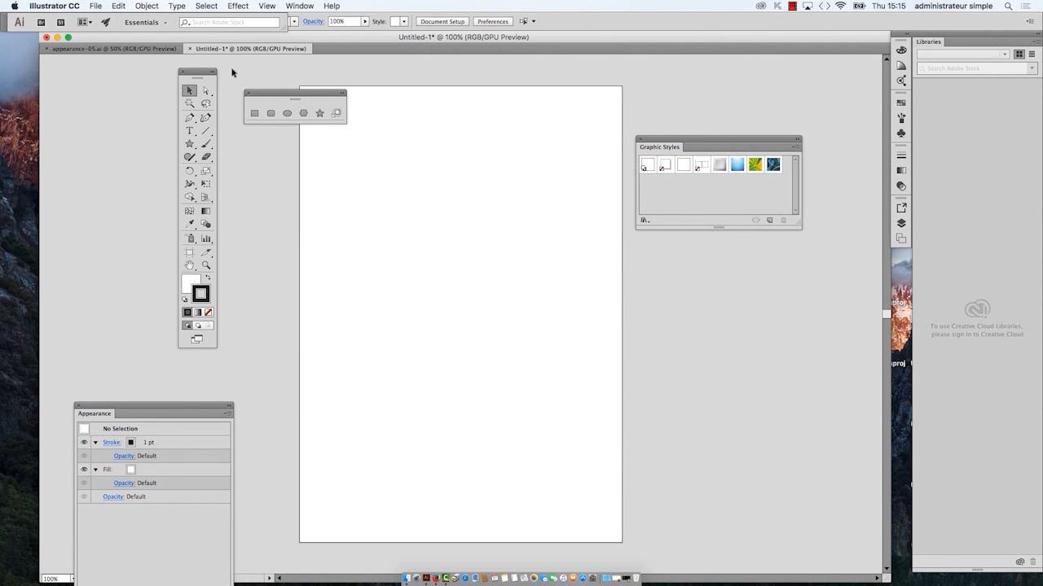
pyautogui.click(124, 49)
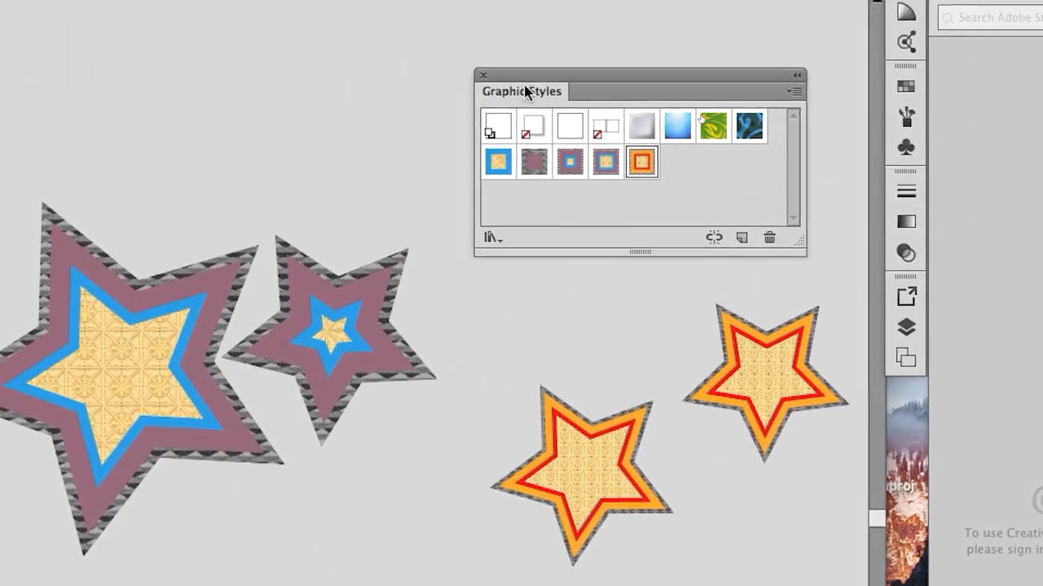
pyautogui.click(346, 341)
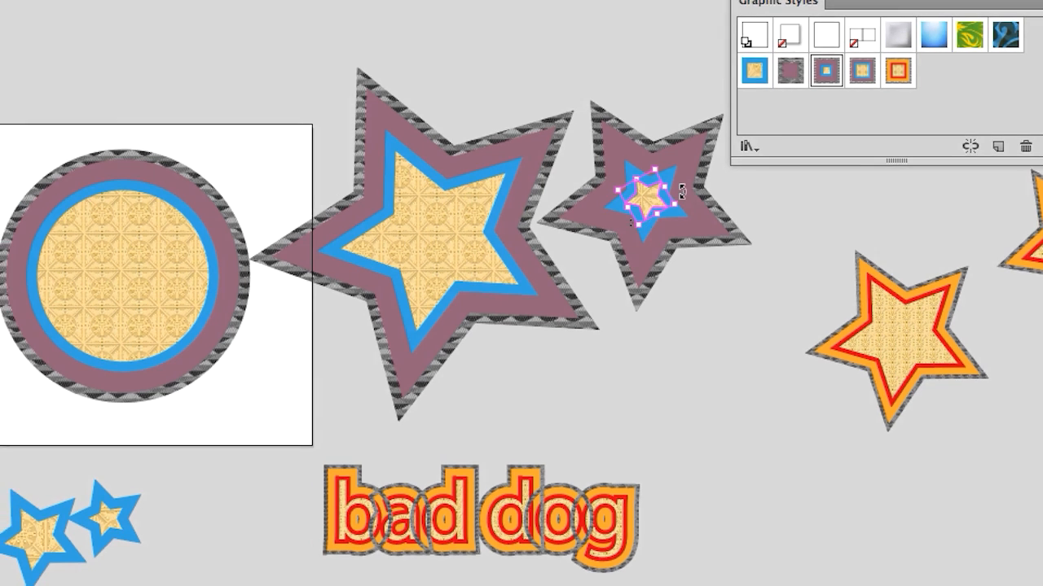
pyautogui.press('a')
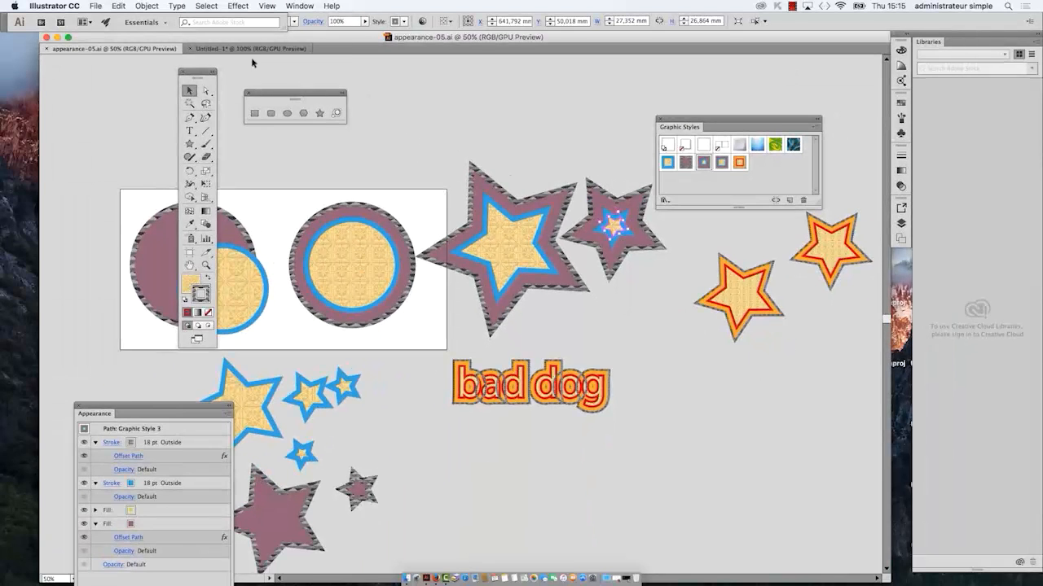
pyautogui.click(251, 49)
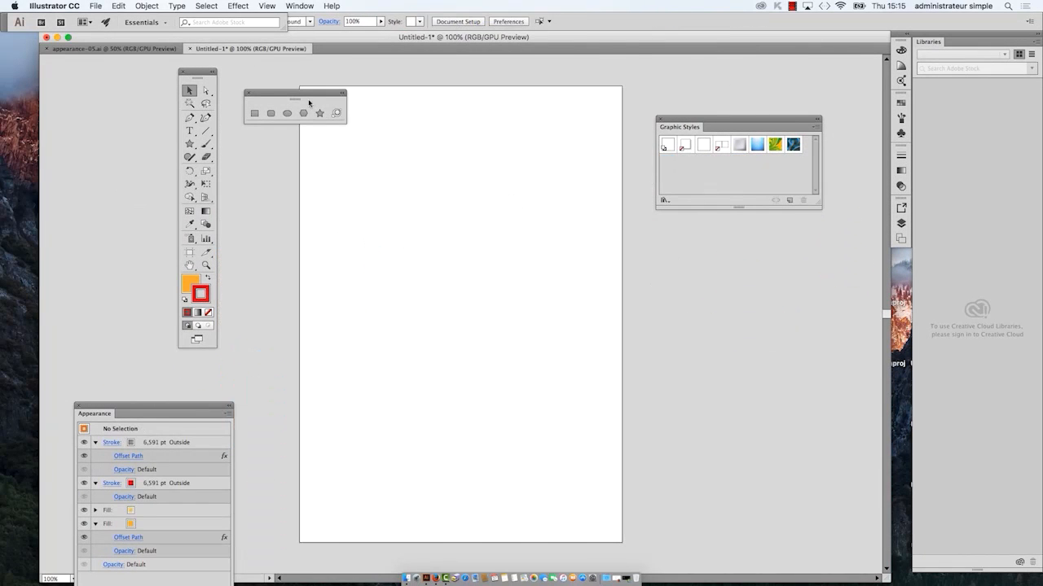
pyautogui.press('super+v')
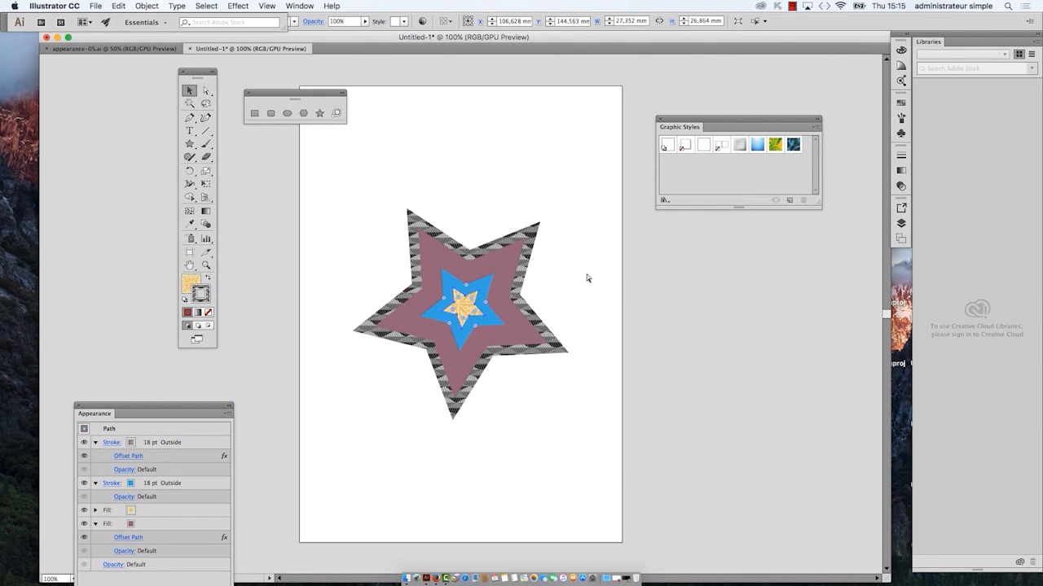
# Step: Save the pasted star's appearance as a new graphic style in Untitled-1 and delete the star
pyautogui.moveTo(694, 119); pyautogui.dragTo(613, 197)
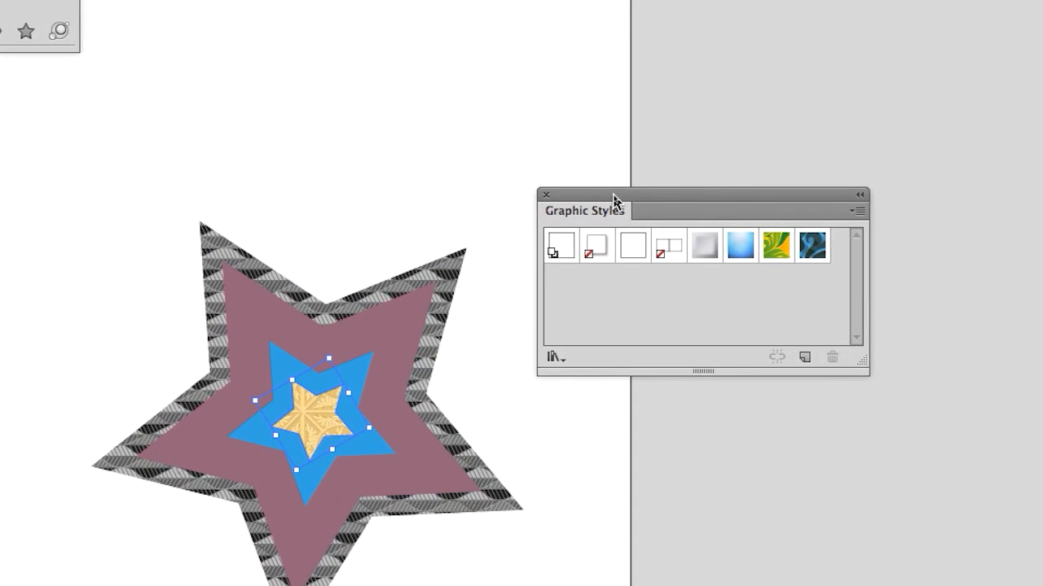
pyautogui.click(804, 356)
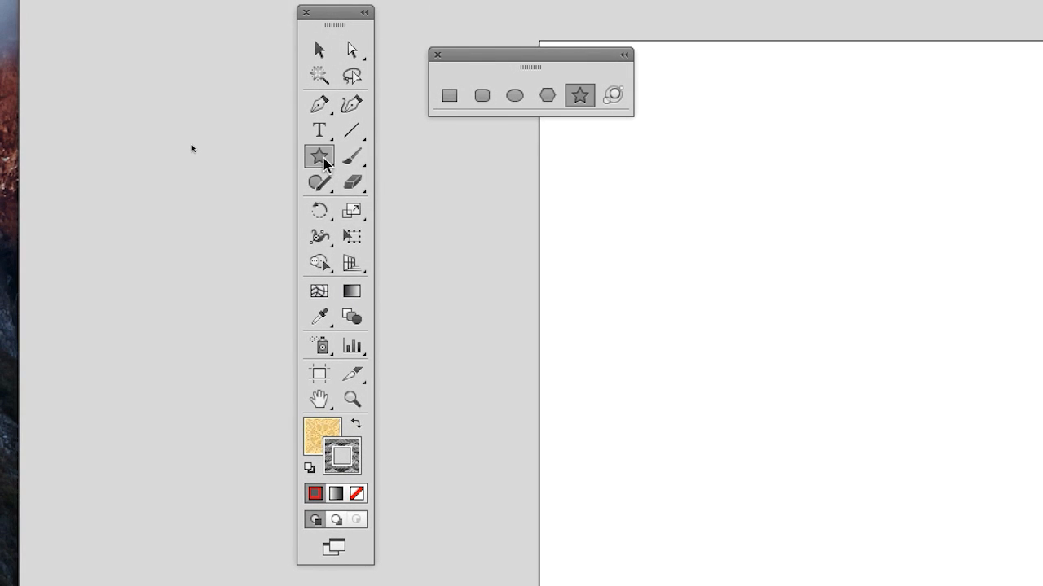
# Step: Draw a hexagon about 32 x 27 mm with the Polygon tool, test the saved graphic style on it and delete the hexagon
pyautogui.moveTo(324, 163); pyautogui.dragTo(368, 238)
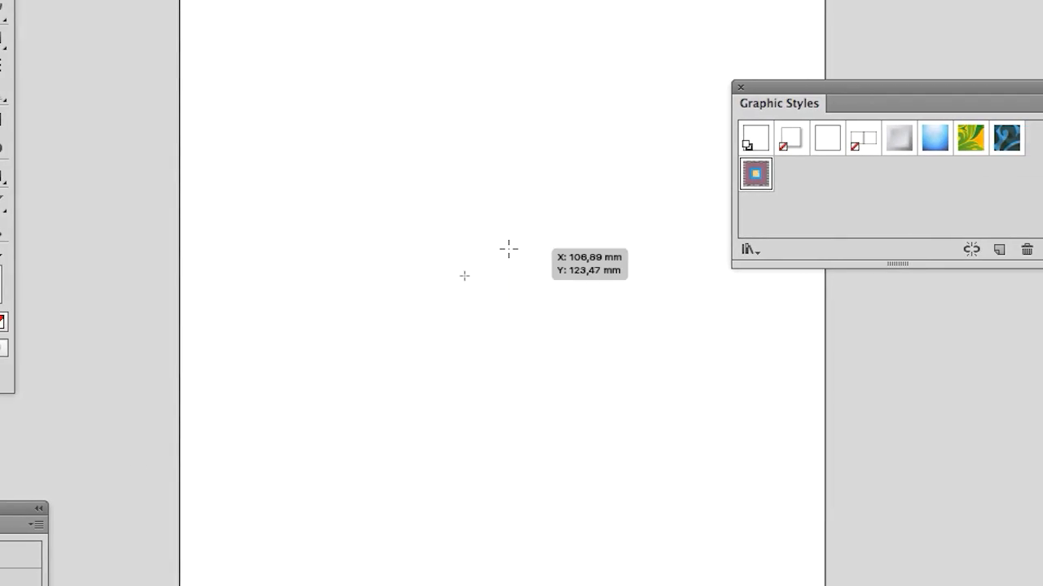
pyautogui.moveTo(508, 249); pyautogui.dragTo(557, 271)
pyautogui.click(755, 174)
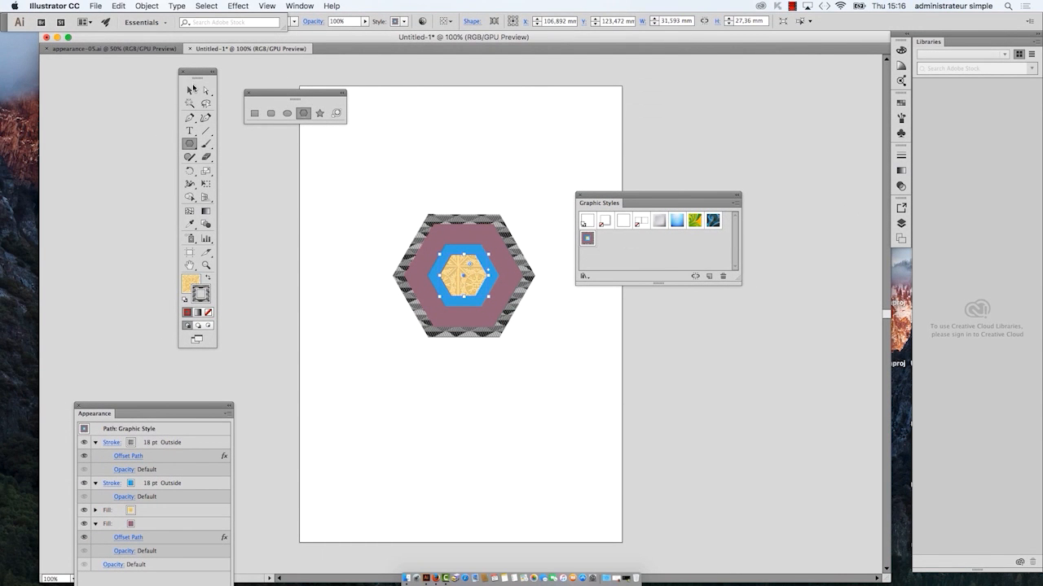
pyautogui.click(193, 89)
pyautogui.press('Delete')
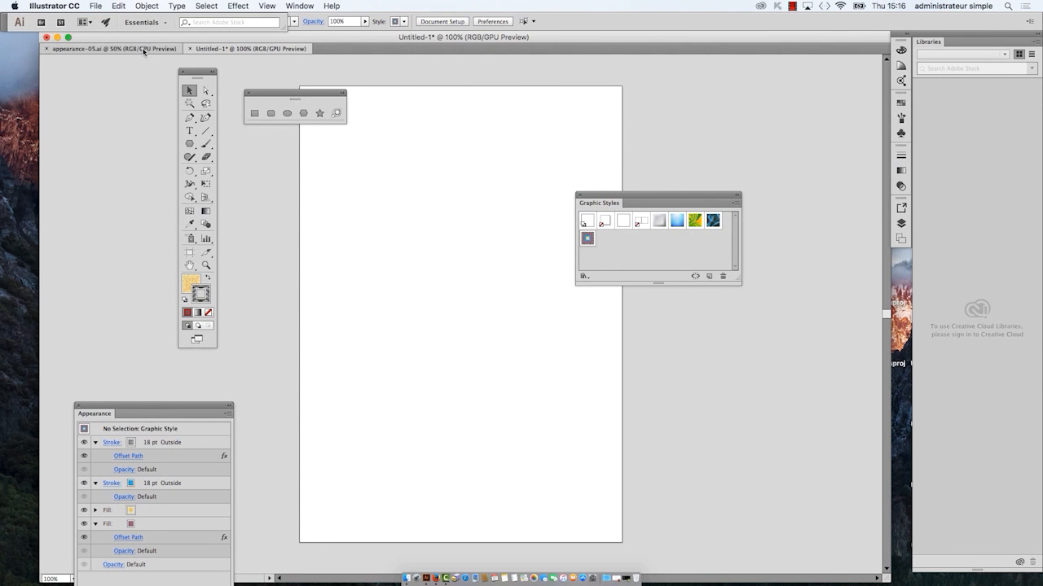
# Step: Save the graphic styles of appearance-05.ai to the Desktop as a library named with the author's first name and "-oct2016"
pyautogui.click(114, 48)
pyautogui.moveTo(654, 197); pyautogui.dragTo(610, 85)
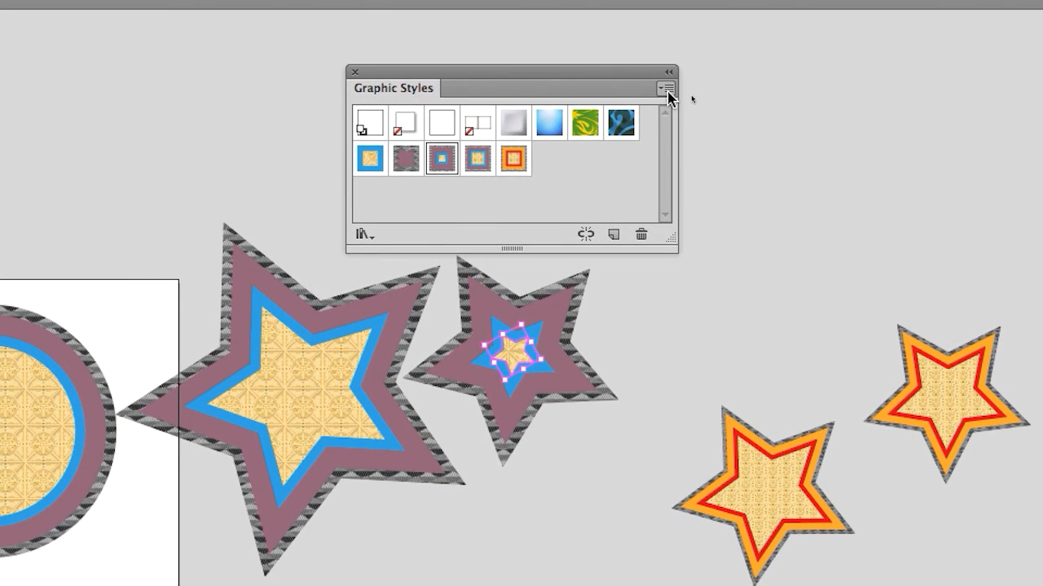
pyautogui.click(667, 89)
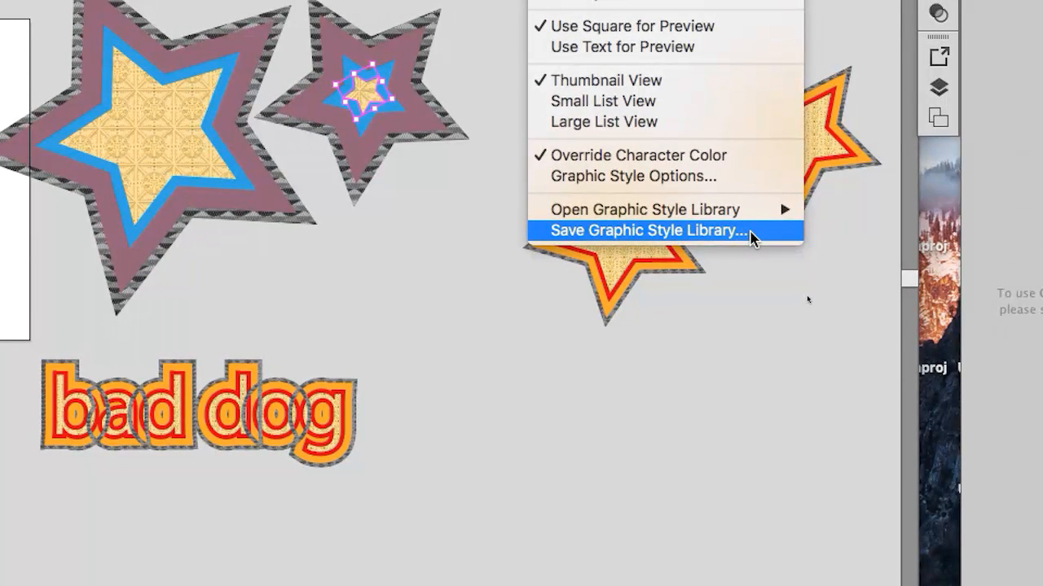
pyautogui.click(750, 233)
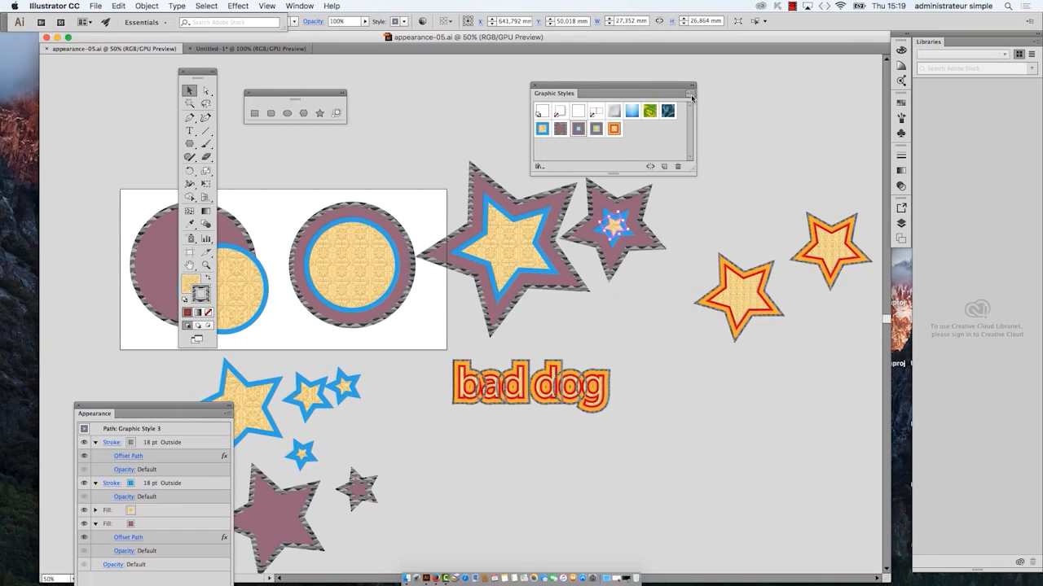
pyautogui.click(691, 94)
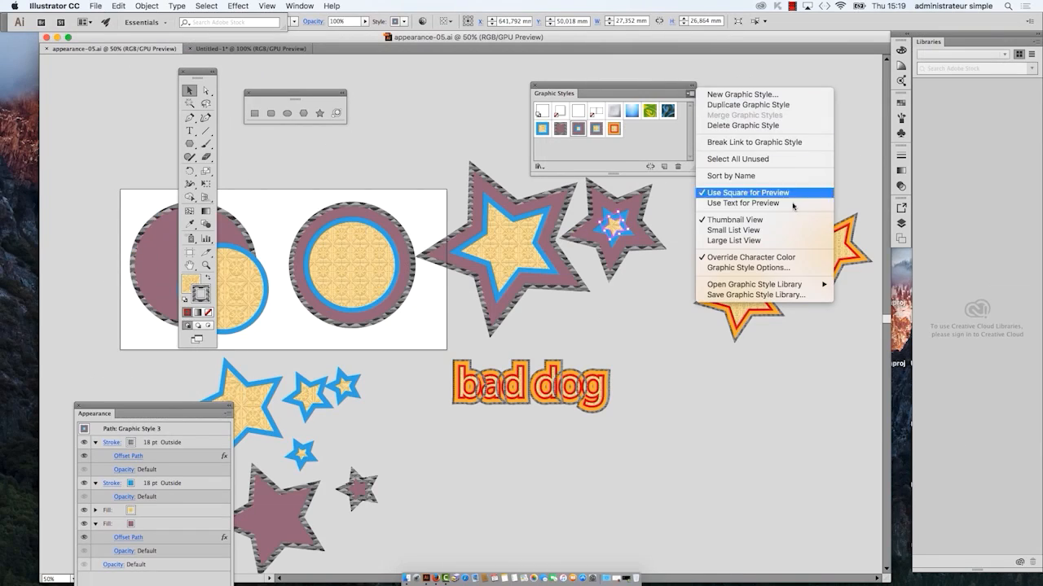
pyautogui.click(796, 295)
pyautogui.click(364, 229)
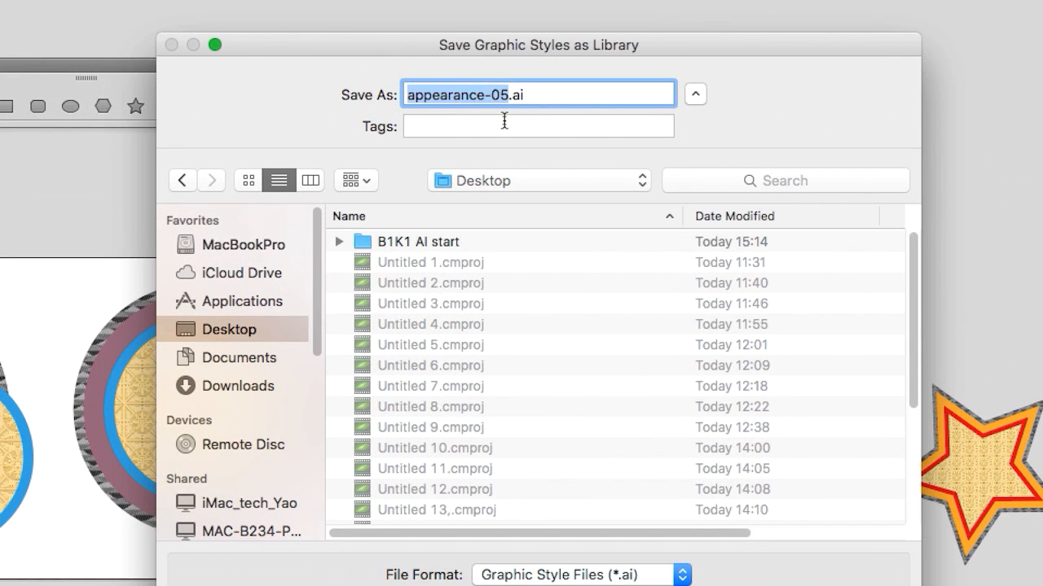
pyautogui.write('thierry-oct2016')
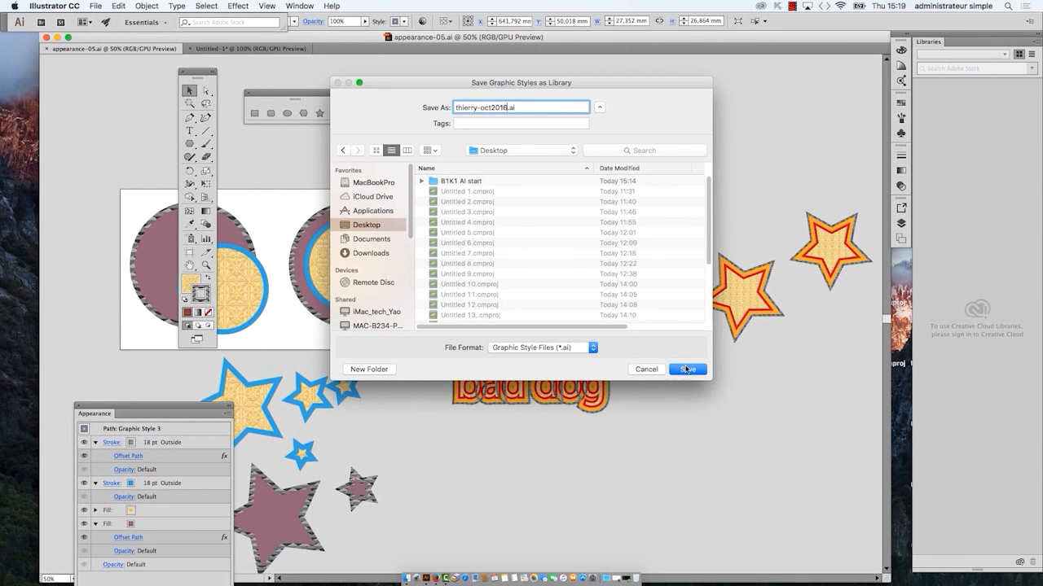
pyautogui.click(686, 369)
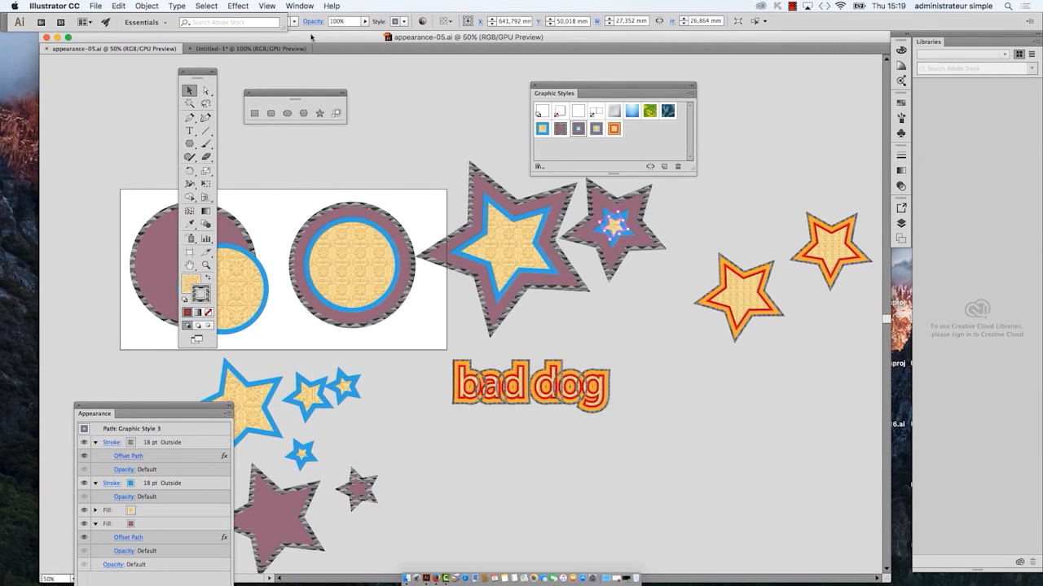
# Step: Load the graphic style library saved on the Desktop, with "oct2016" in its name, into Untitled-1
pyautogui.click(235, 50)
pyautogui.click(690, 93)
pyautogui.moveTo(765, 284)
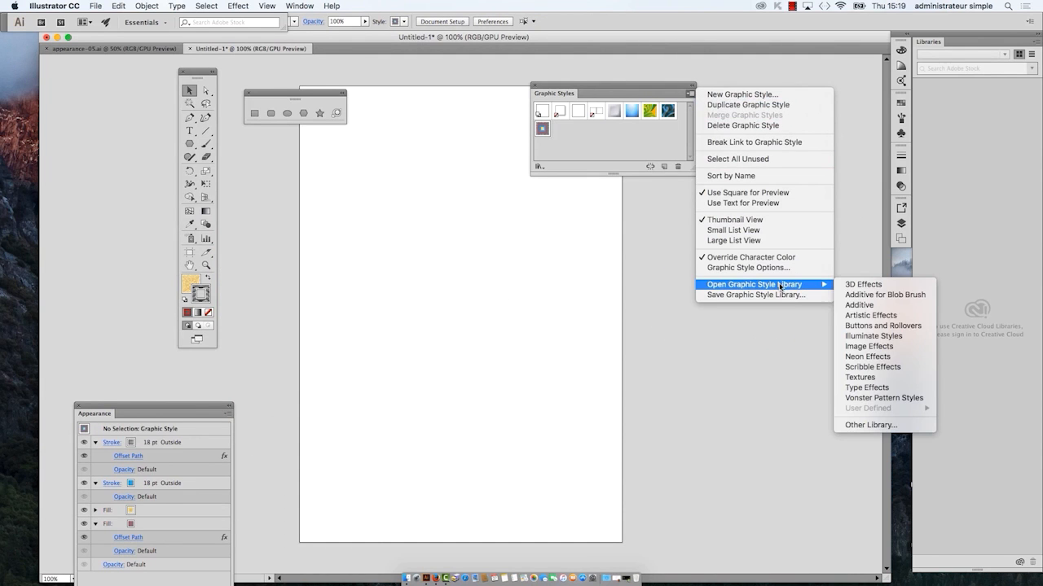
pyautogui.click(870, 425)
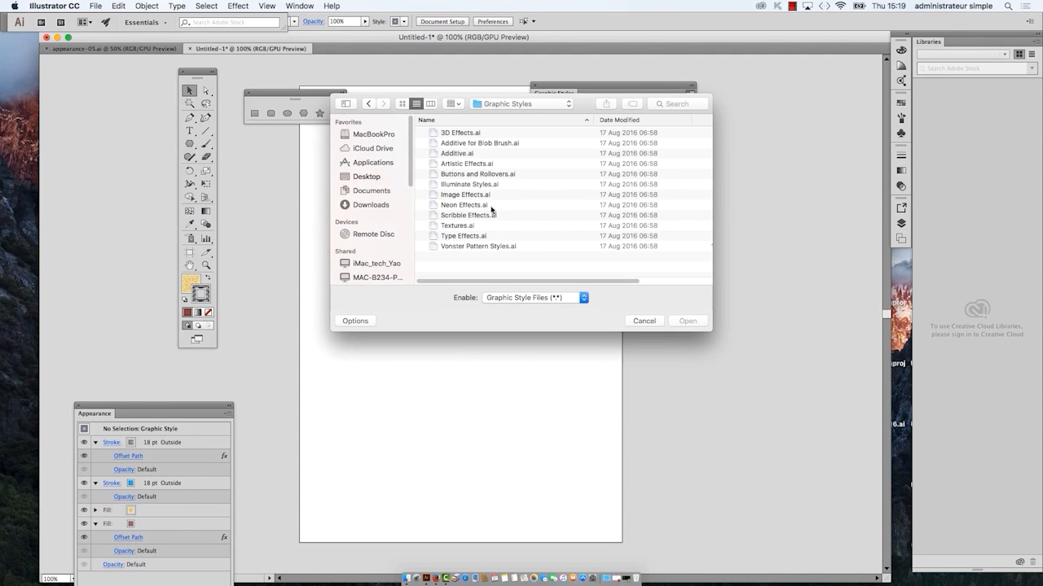
pyautogui.click(367, 176)
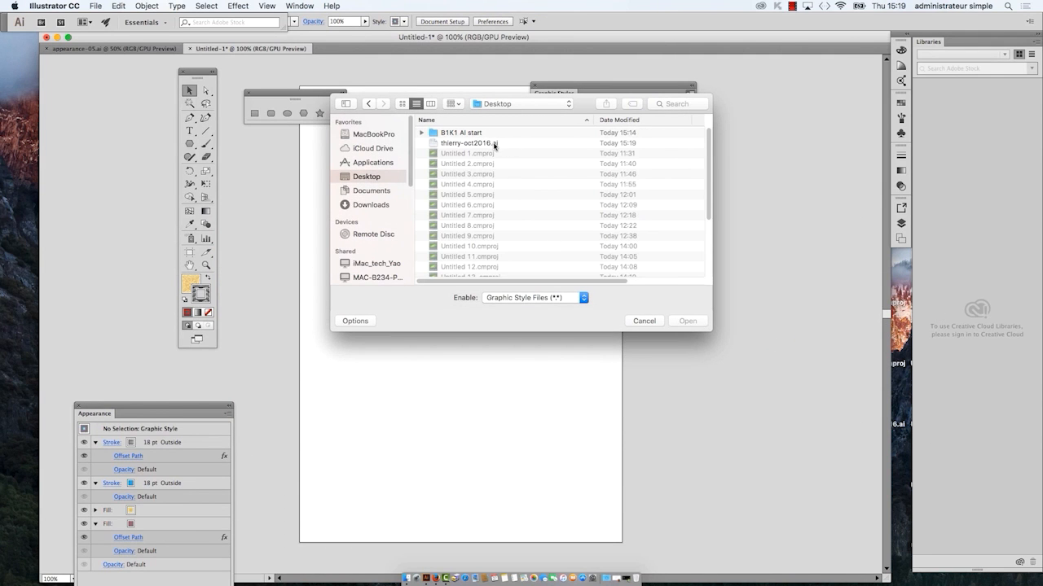
pyautogui.click(494, 144)
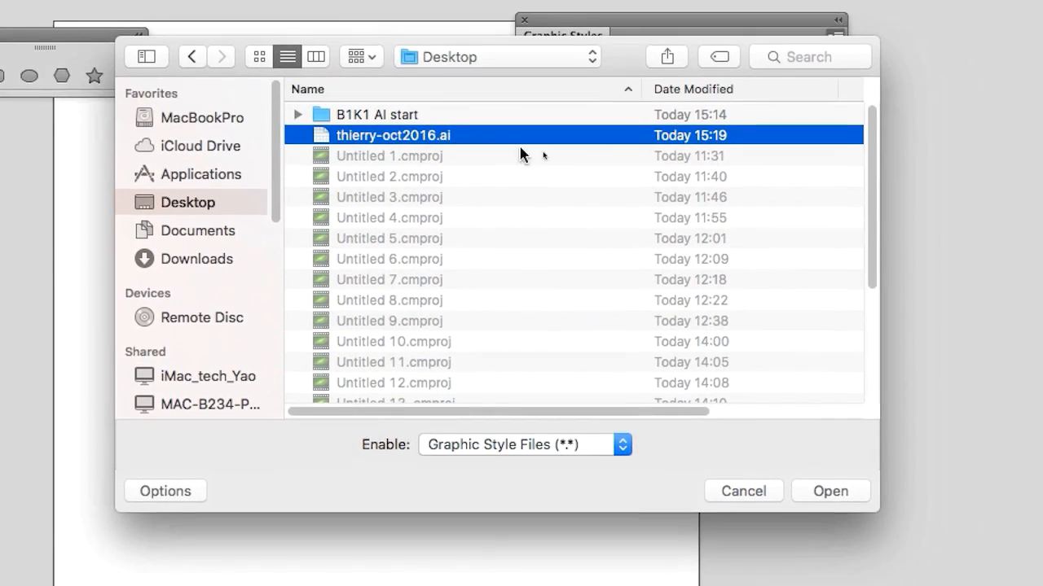
pyautogui.click(830, 491)
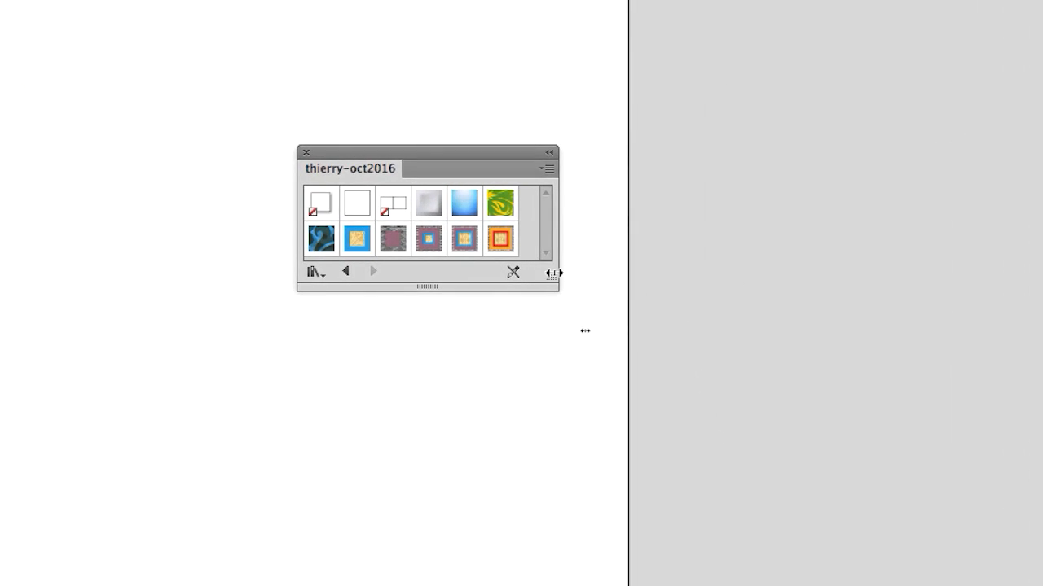
# Step: Enlarge the loaded style library's panel and place it just below the Graphic Styles panel
pyautogui.moveTo(553, 273); pyautogui.dragTo(572, 433)
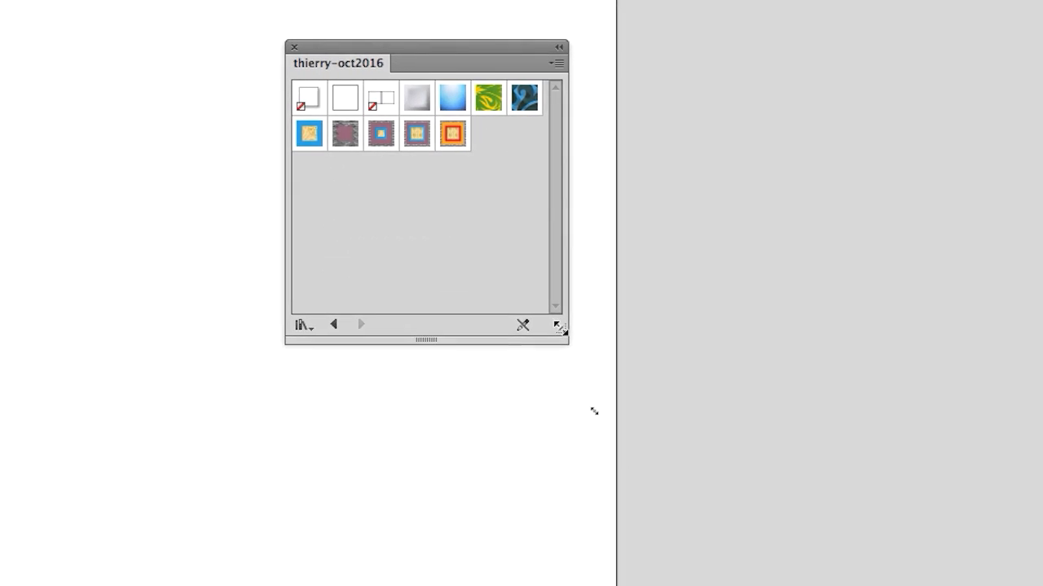
pyautogui.moveTo(560, 328); pyautogui.dragTo(571, 321)
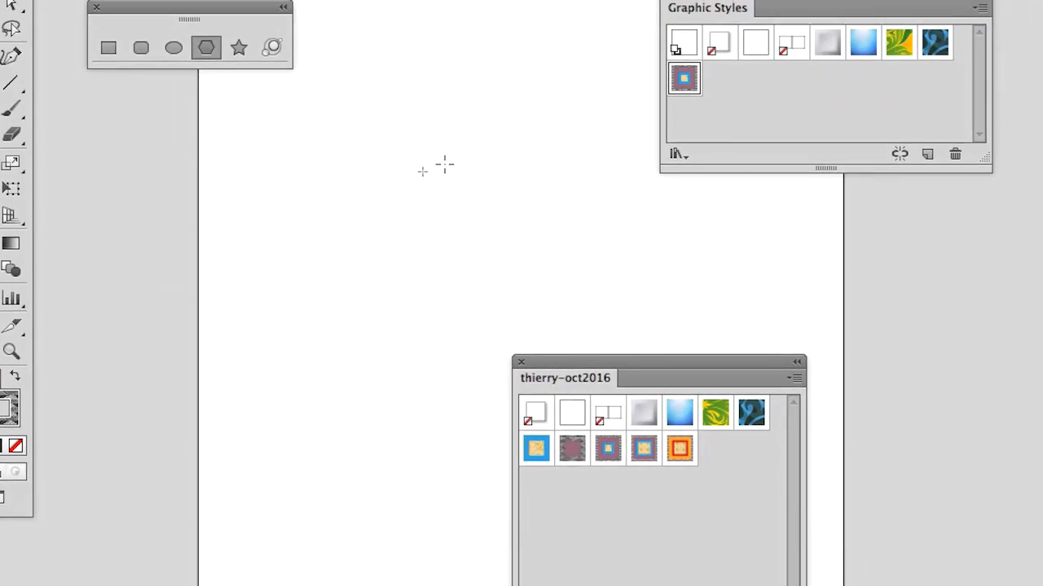
pyautogui.moveTo(752, 199); pyautogui.dragTo(816, 239)
pyautogui.moveTo(869, 396); pyautogui.dragTo(897, 349)
# Step: Draw an upright hexagon with the Polygon tool and apply the library's Graphic Style 4 to it, followed by the orange-and-red style
pyautogui.moveTo(494, 217); pyautogui.dragTo(514, 60)
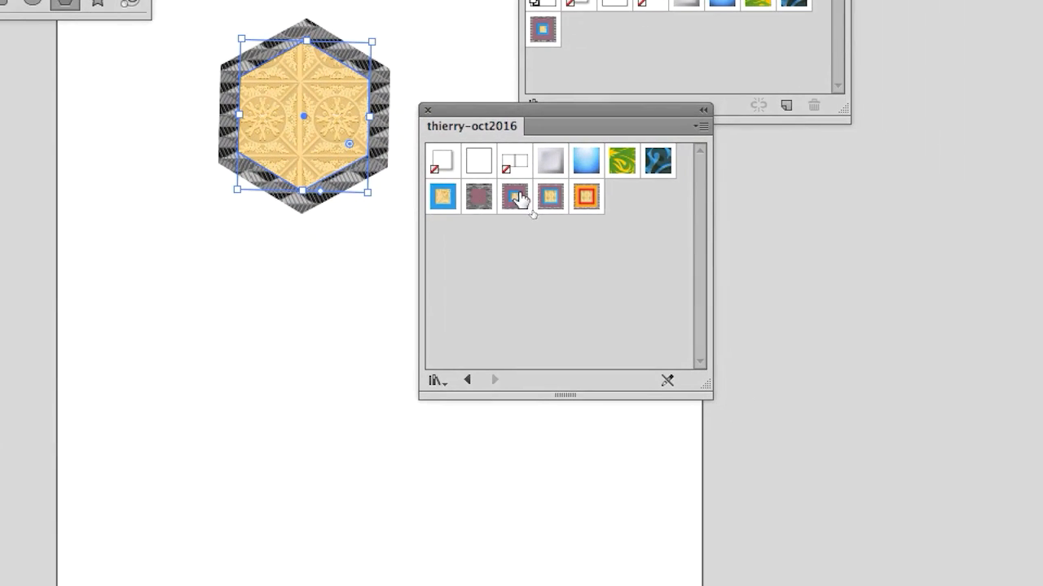
pyautogui.click(598, 150)
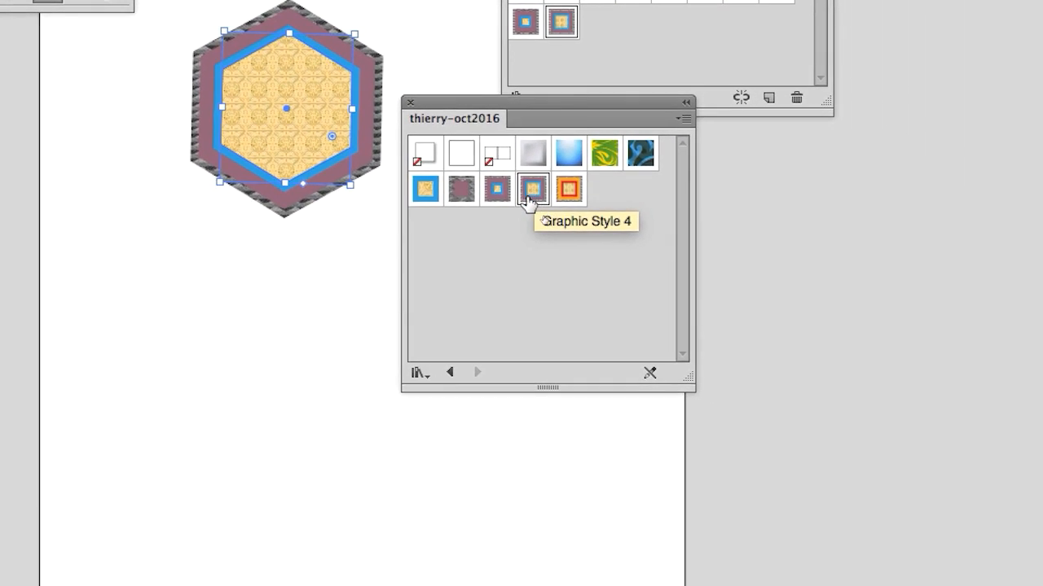
pyautogui.click(535, 187)
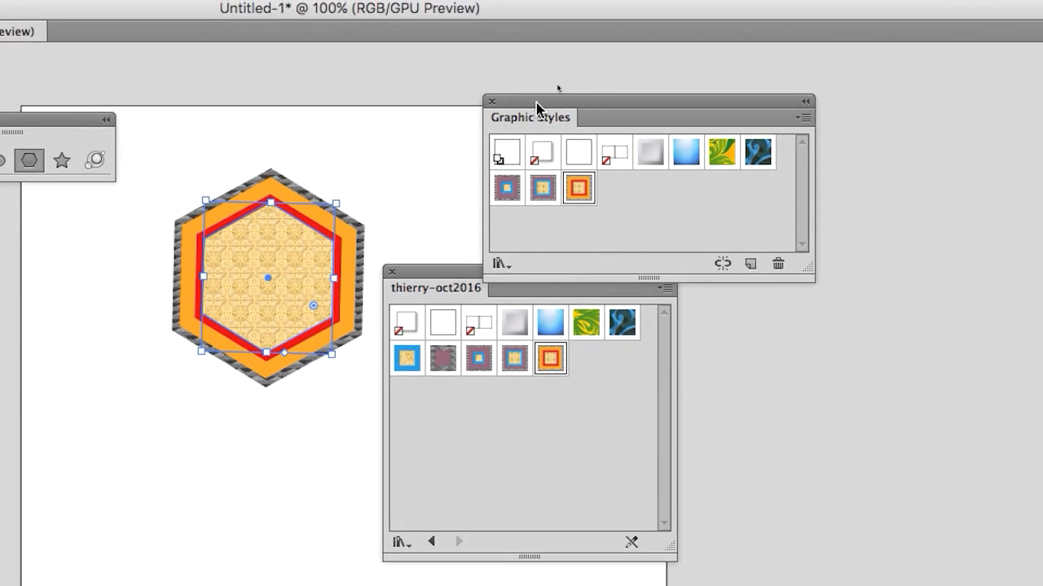
pyautogui.moveTo(536, 106); pyautogui.dragTo(530, 71)
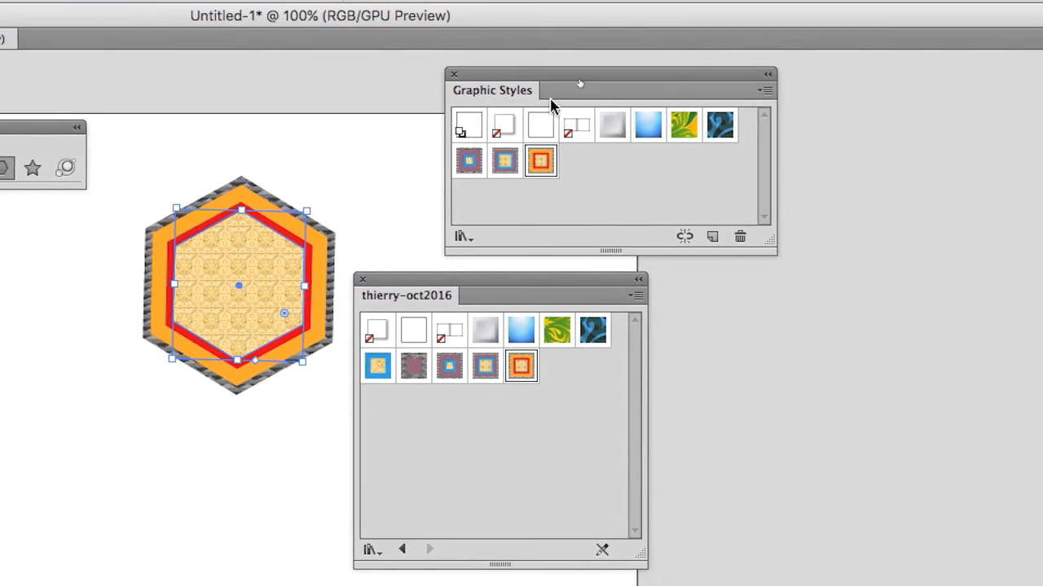